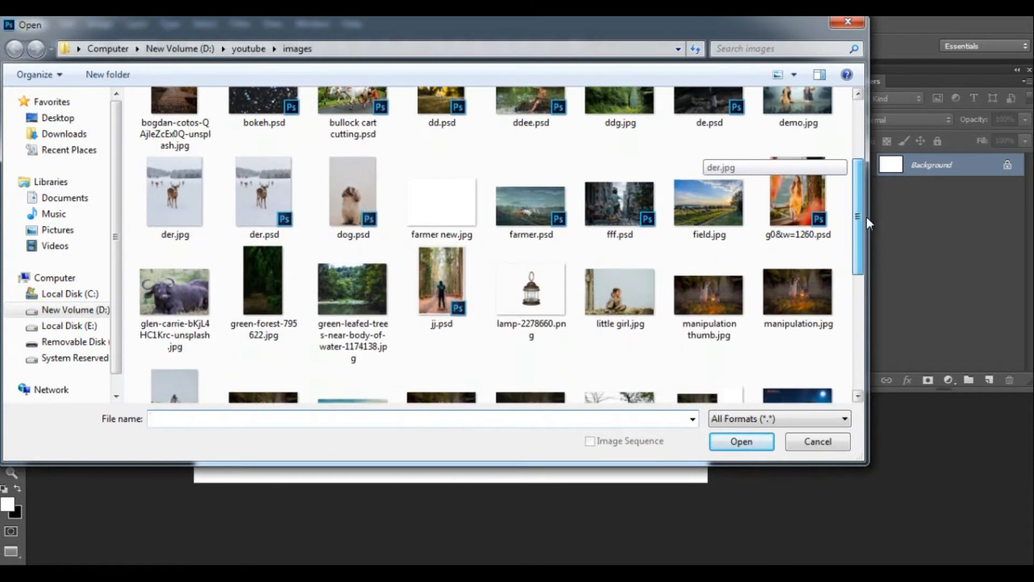
Step: Open pix.jpg from the images folder and apply Auto Tone to it
click(463, 291)
scroll(464, 291, down, 5)
double_click(353, 154)
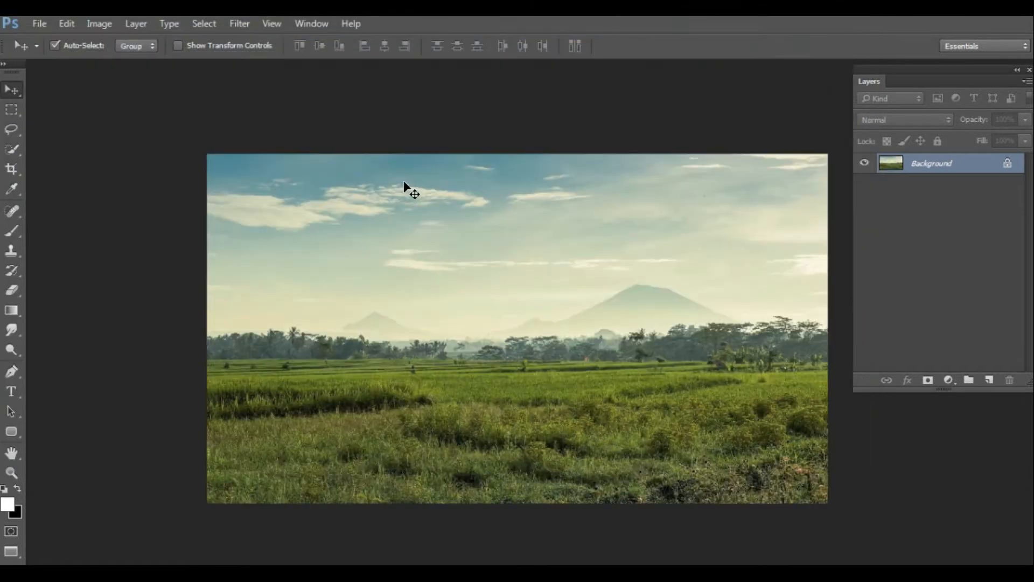
click(107, 26)
mouse_move(146, 63)
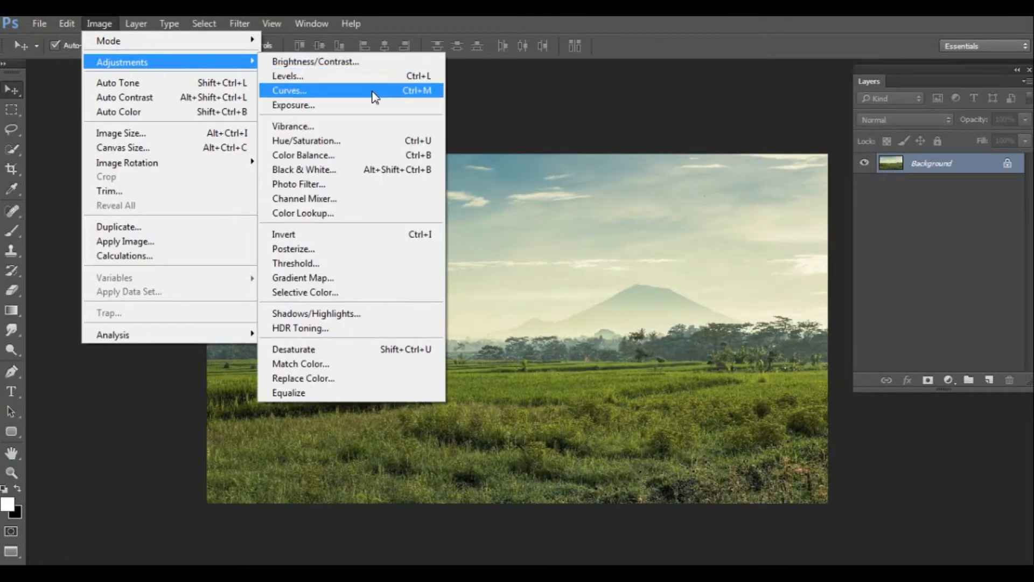
click(165, 86)
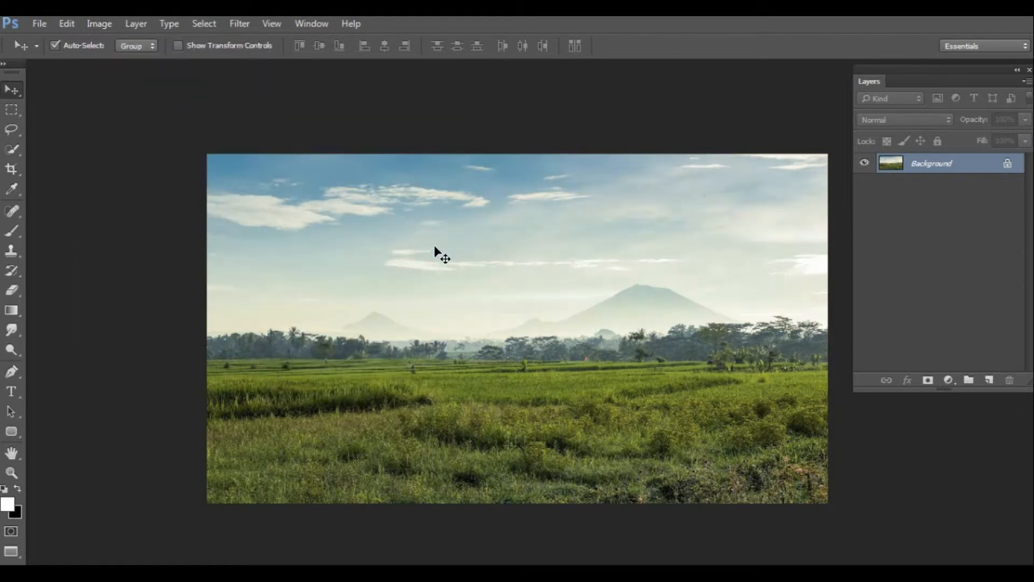
Step: Float the pix.jpg window, copy its rice-field picture into farmer new.jpg, and close pix.jpg
key(f)
key(f)
drag(278, 70, 372, 119)
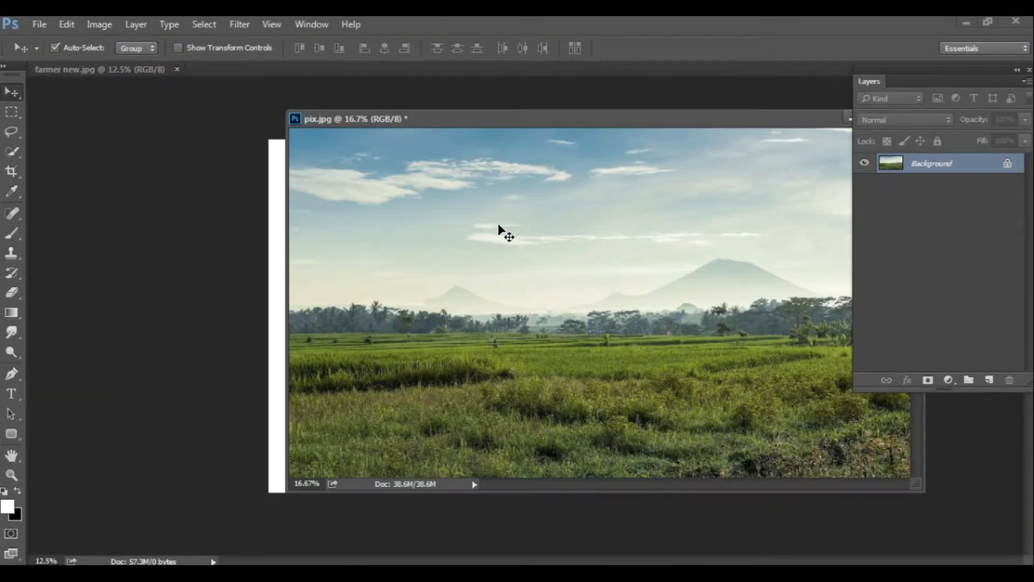
drag(498, 225, 277, 251)
click(332, 252)
key(ctrl+w)
click(518, 238)
Step: Scale the rice-field layer to about 131% and position it across the full width of the canvas, covering its upper part
drag(439, 274, 604, 327)
key(ctrl+t)
drag(735, 231, 819, 120)
drag(682, 322, 679, 289)
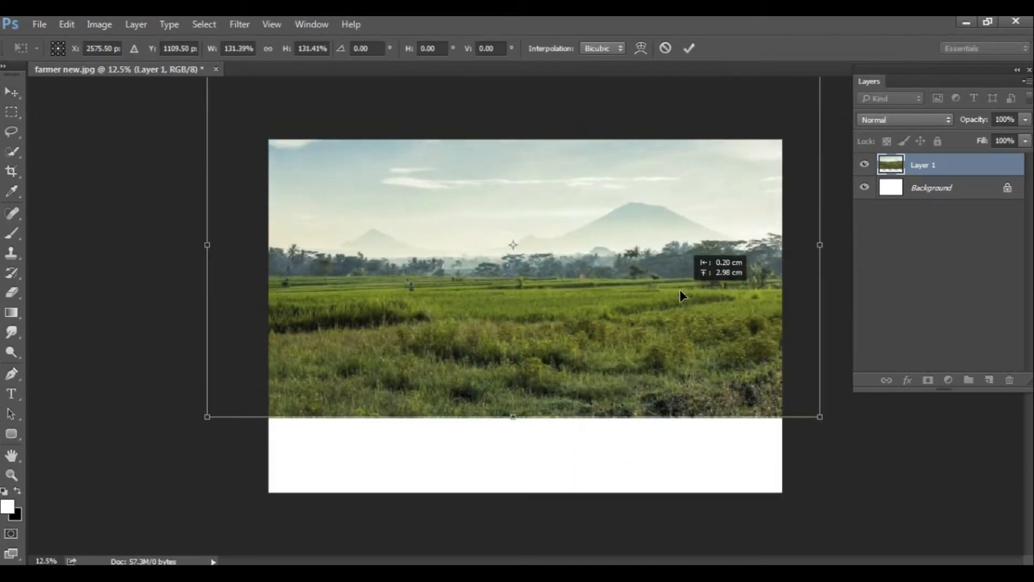
key(Return)
Step: Open field.jpg, copy its sheep-field picture into farmer new.jpg as a new layer, and close the source file
click(37, 24)
click(59, 49)
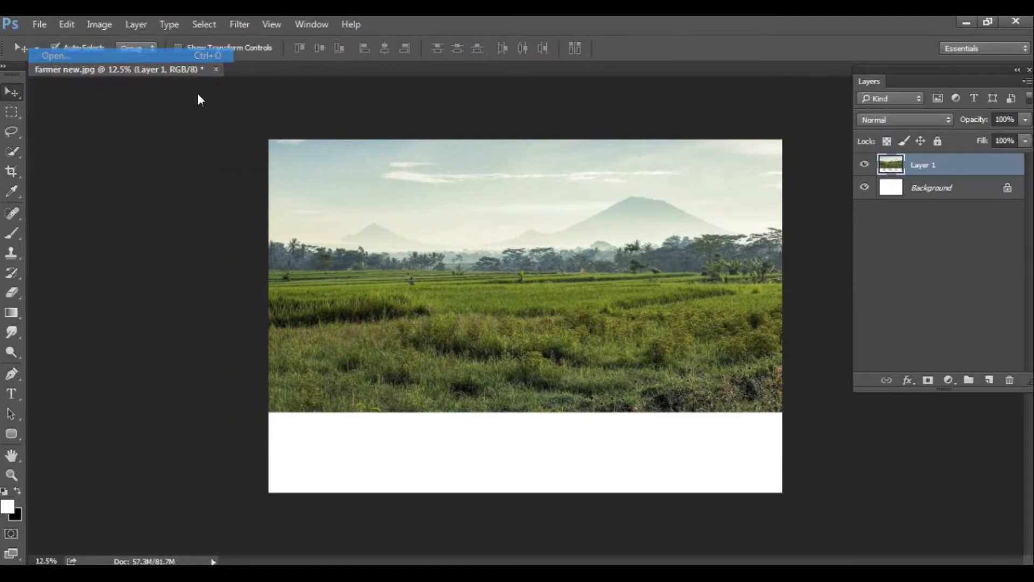
click(439, 284)
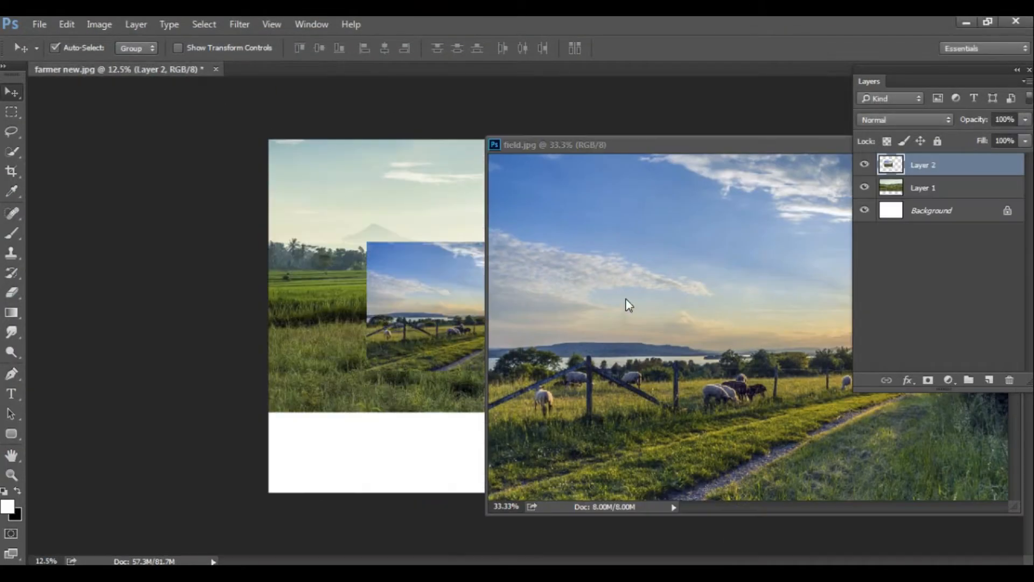
click(622, 301)
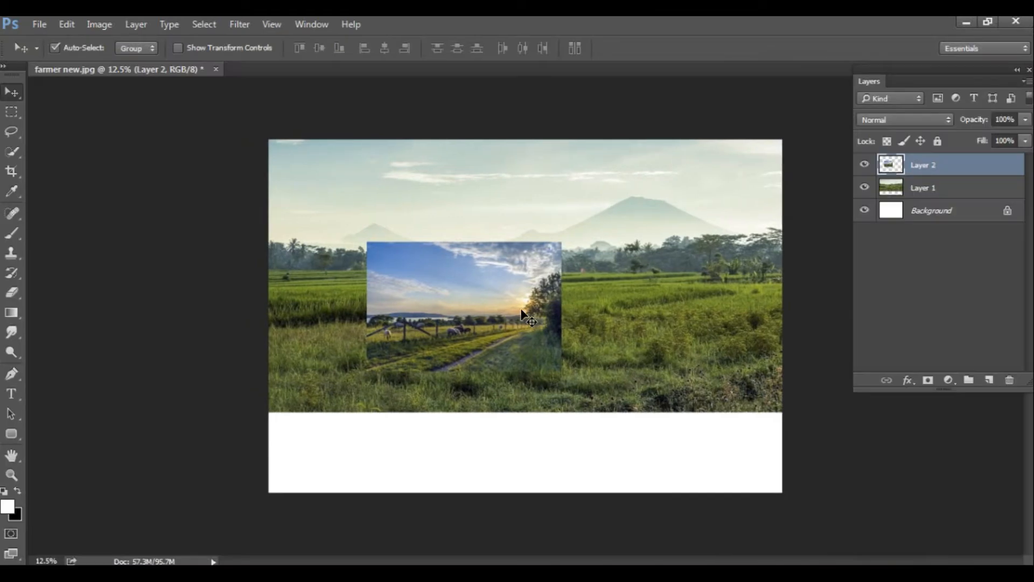
Step: Enlarge and position the sheep-field layer so it covers nearly the whole canvas
drag(522, 309, 614, 344)
key(ctrl+t)
drag(653, 275, 799, 242)
drag(678, 347, 612, 355)
drag(715, 201, 801, 168)
key(Return)
Step: Add a layer mask to Layer 2 and draw a vertical black-to-white linear gradient that hides its sky down to the fence
mouse_move(974, 119)
mouse_down()
mouse_move(925, 135)
mouse_move(970, 128)
mouse_up()
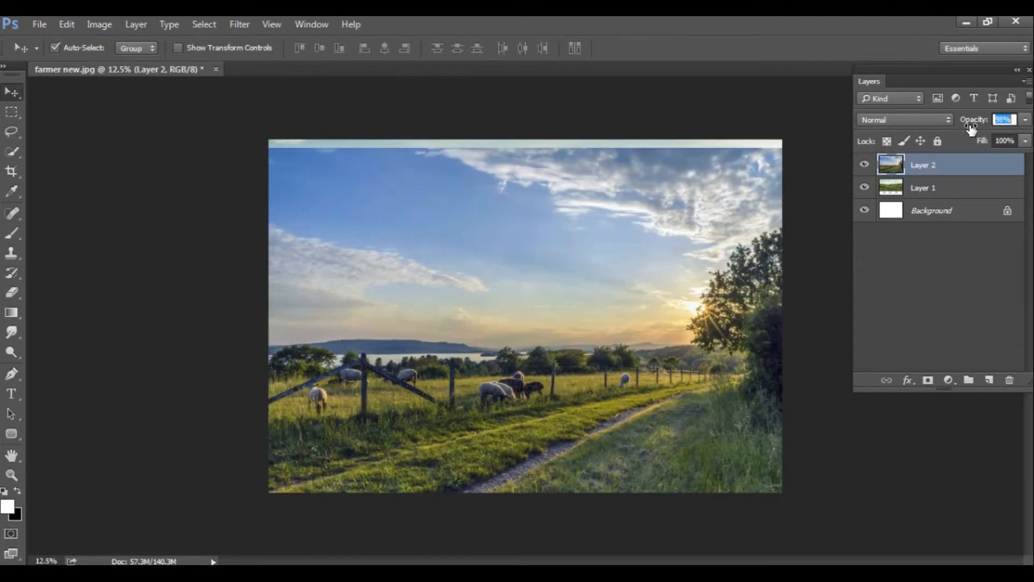
click(926, 380)
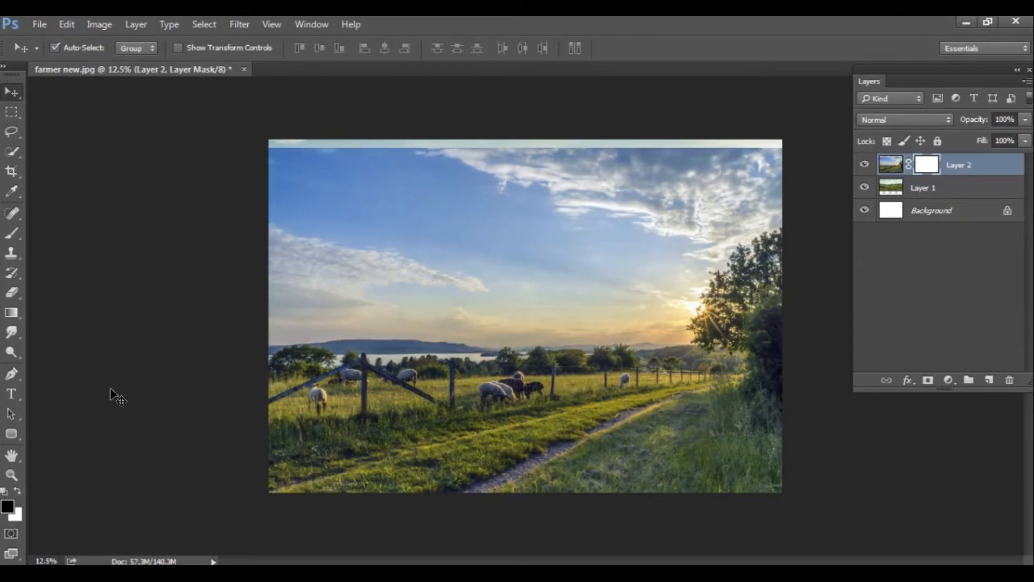
click(13, 315)
key(g)
right_click(18, 316)
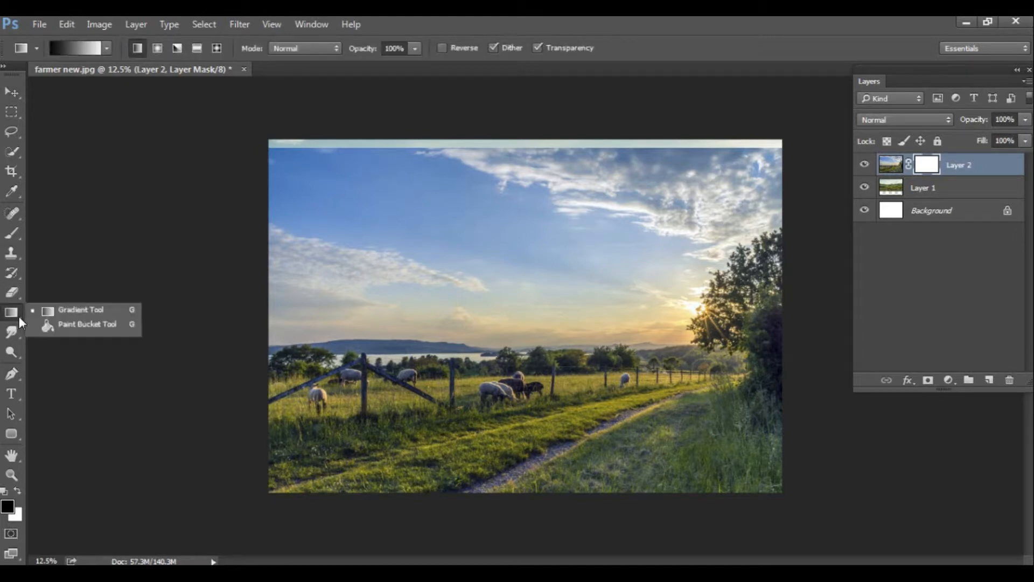
click(68, 308)
drag(496, 323, 496, 399)
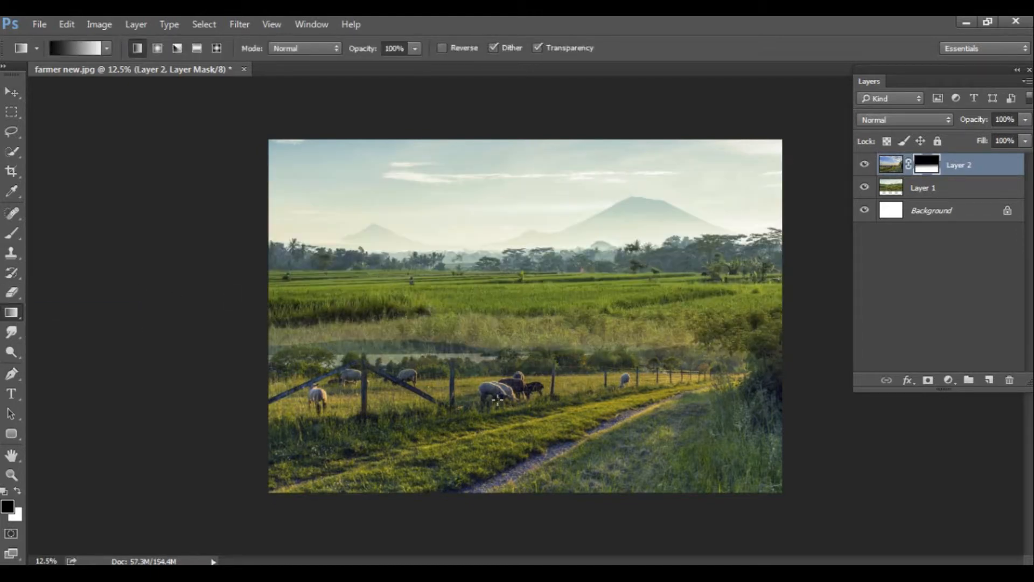
Step: Lower the Layer 1 landscape so its tree line and fields sit just above the masked foreground of Layer 2
key(v)
drag(547, 216, 552, 251)
drag(563, 416, 564, 391)
key(ctrl+t)
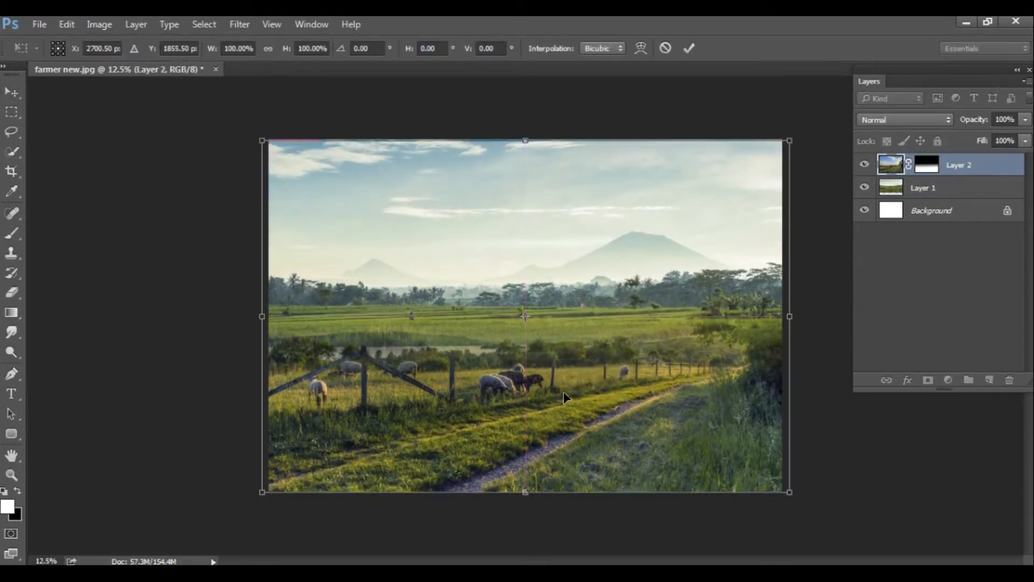
key(Return)
drag(533, 231, 537, 249)
mouse_move(525, 387)
mouse_down()
mouse_move(525, 376)
mouse_move(522, 392)
mouse_up()
click(450, 356)
drag(466, 298, 490, 218)
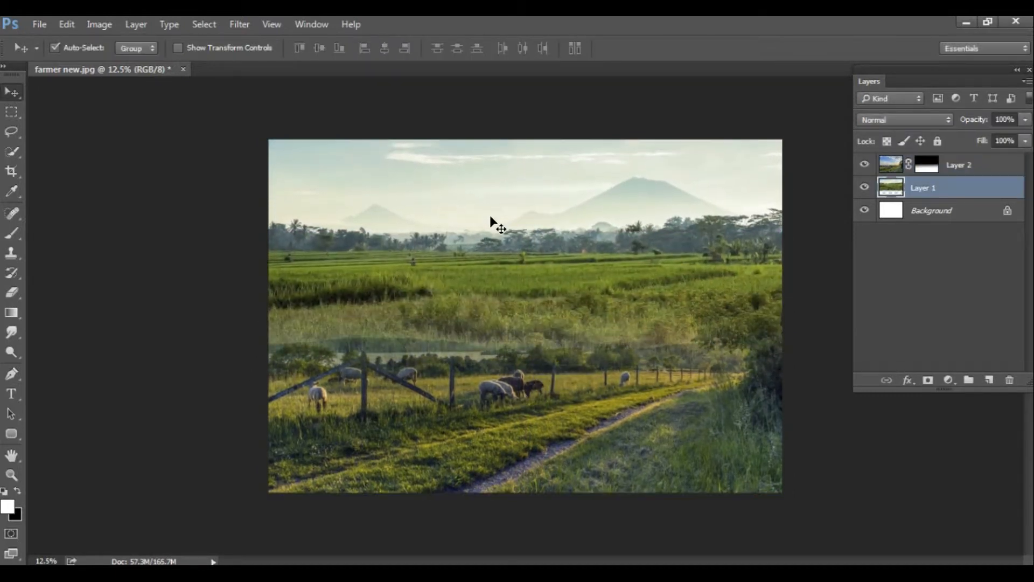
key(ctrl+z)
click(548, 398)
Step: Paint black on the Layer 2 mask with a 300 px brush at 33% opacity to hide the sheep, fence and far trees
click(936, 172)
key(x)
key(b)
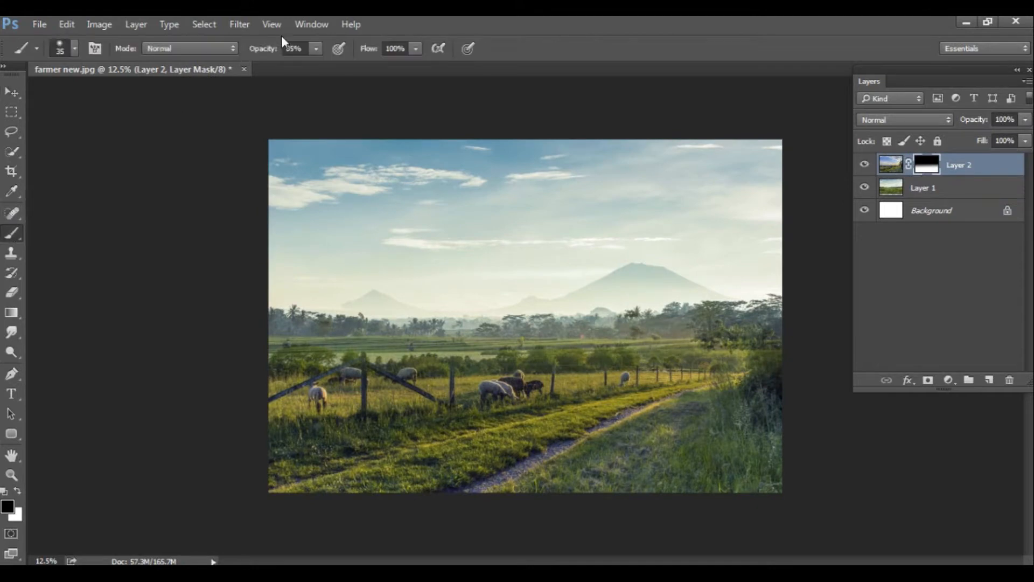
drag(271, 69, 276, 70)
key(bracketright)
mouse_move(372, 320)
mouse_down()
mouse_move(253, 385)
mouse_move(334, 356)
mouse_move(289, 382)
mouse_move(374, 388)
mouse_move(370, 364)
mouse_move(392, 381)
mouse_move(413, 371)
mouse_move(552, 381)
mouse_move(462, 396)
mouse_move(600, 373)
mouse_up()
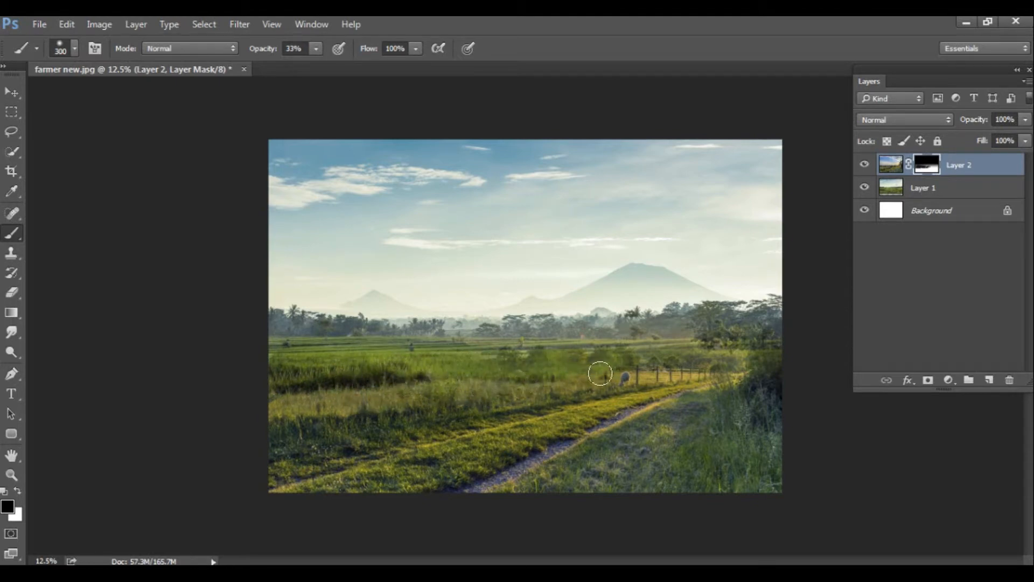
drag(699, 331, 759, 329)
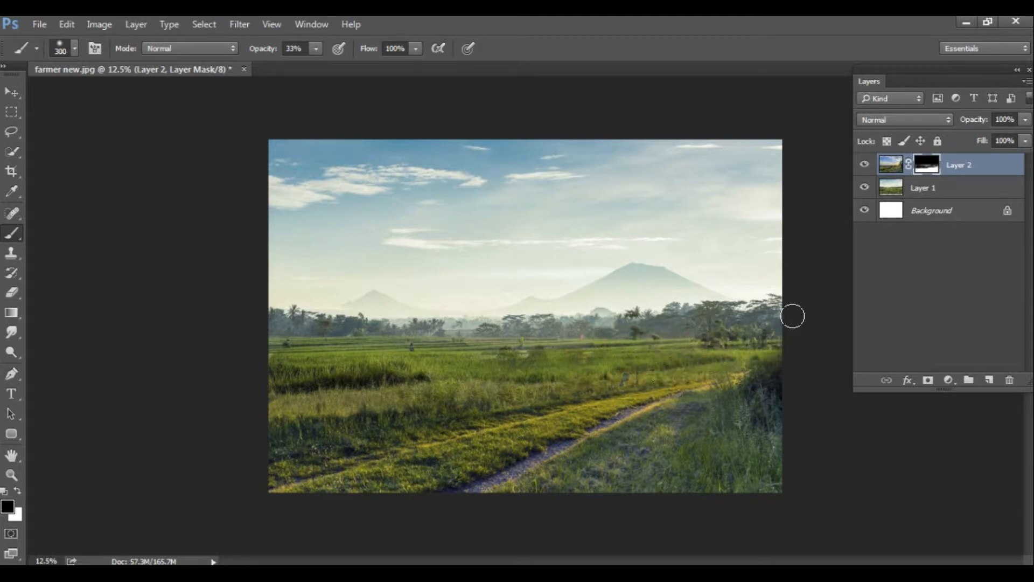
mouse_move(410, 411)
mouse_down()
mouse_move(330, 445)
mouse_move(420, 404)
mouse_up()
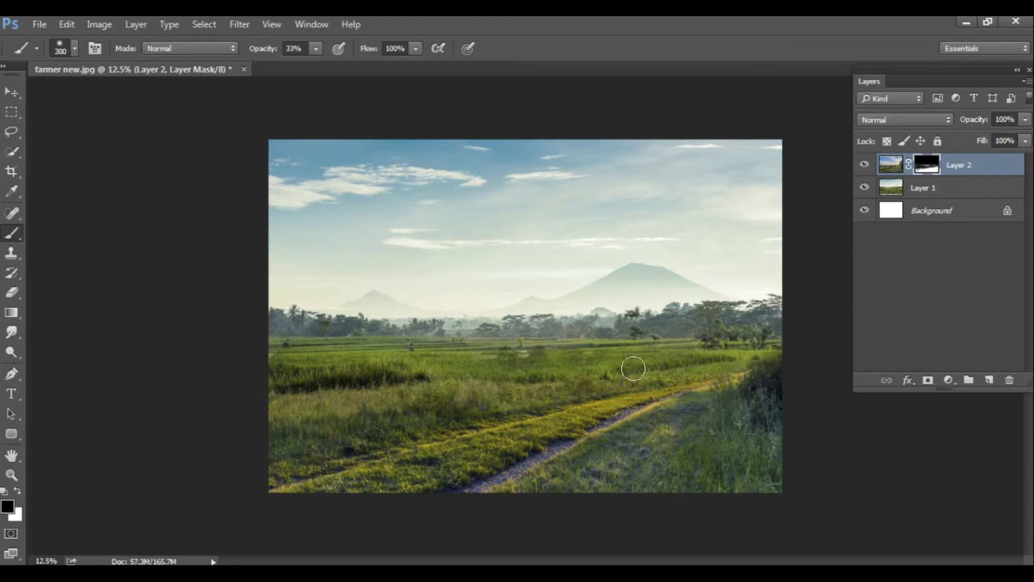
key(Tab)
key(Tab)
Step: Open bullock cart cutting.psd and copy the cut-out bullock cart onto the path in farmer new.jpg
click(39, 25)
click(48, 57)
click(350, 193)
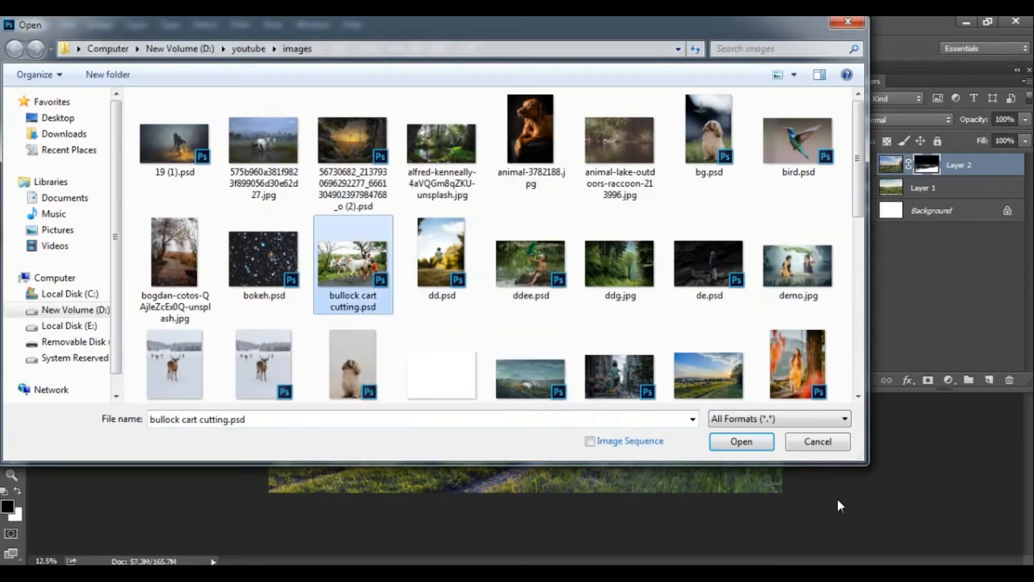
click(742, 443)
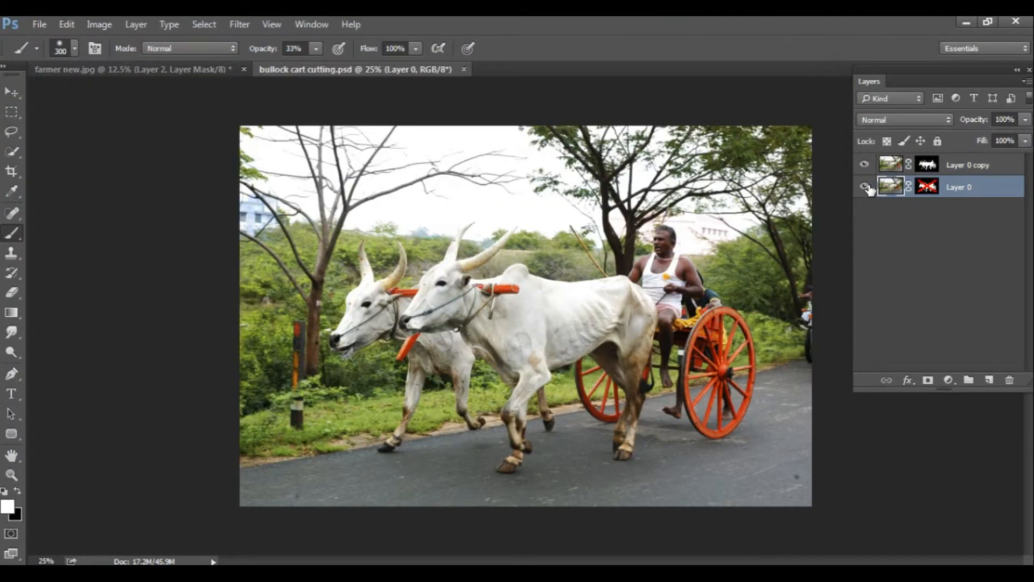
key(v)
drag(639, 344, 597, 362)
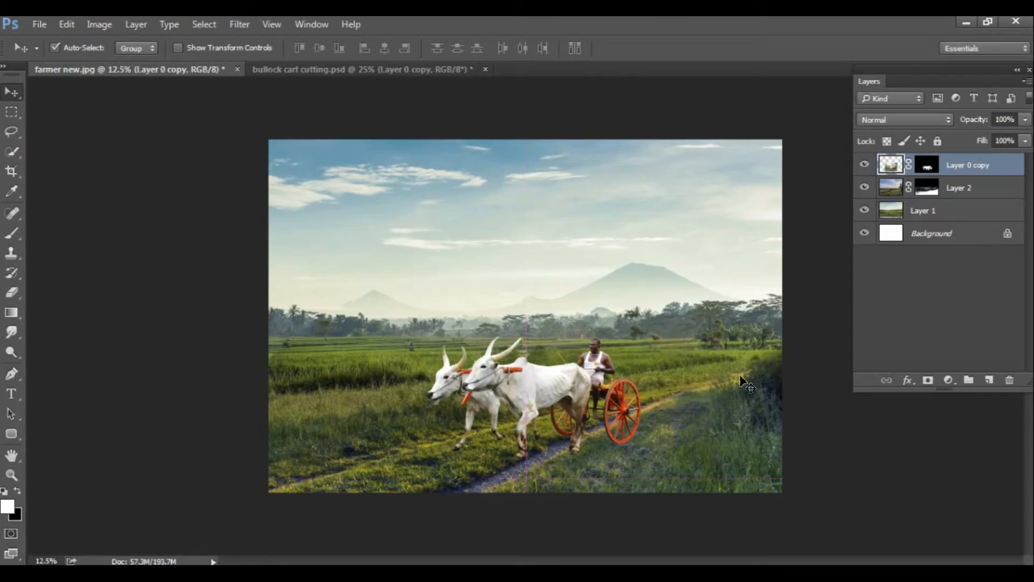
Step: Flip the bullock cart and both landscape layers horizontally together, and shift them right to cover the exposed white corner
drag(185, 134, 797, 493)
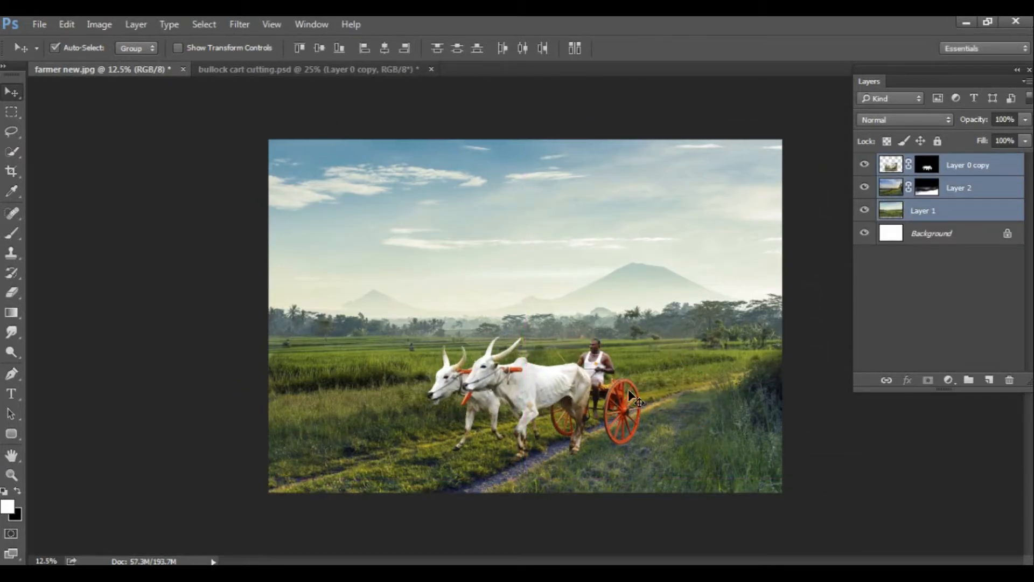
key(ctrl+t)
right_click(576, 279)
click(614, 503)
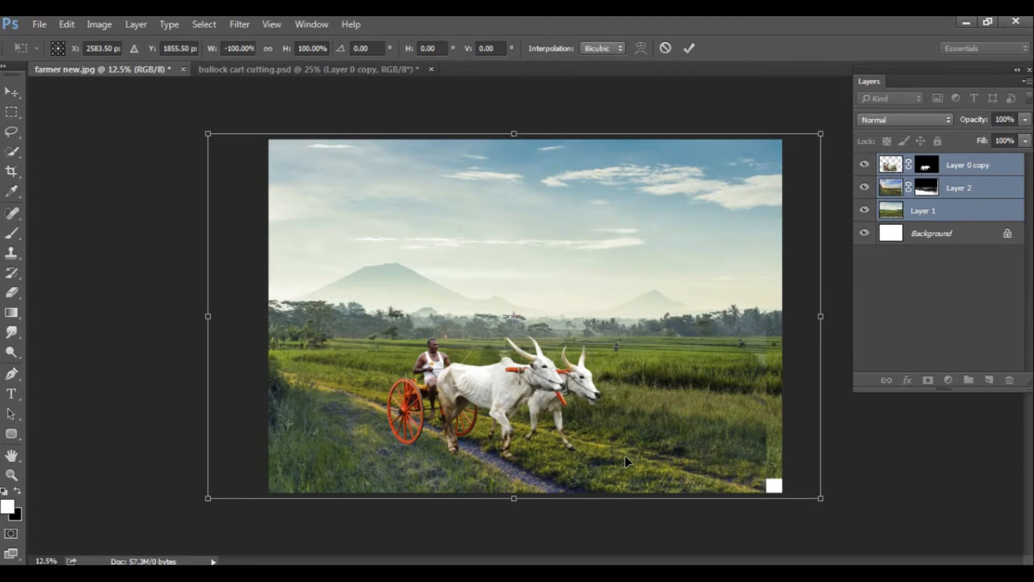
key(Return)
drag(572, 426, 590, 422)
key(ctrl+plus)
key(f)
drag(681, 329, 622, 317)
click(830, 455)
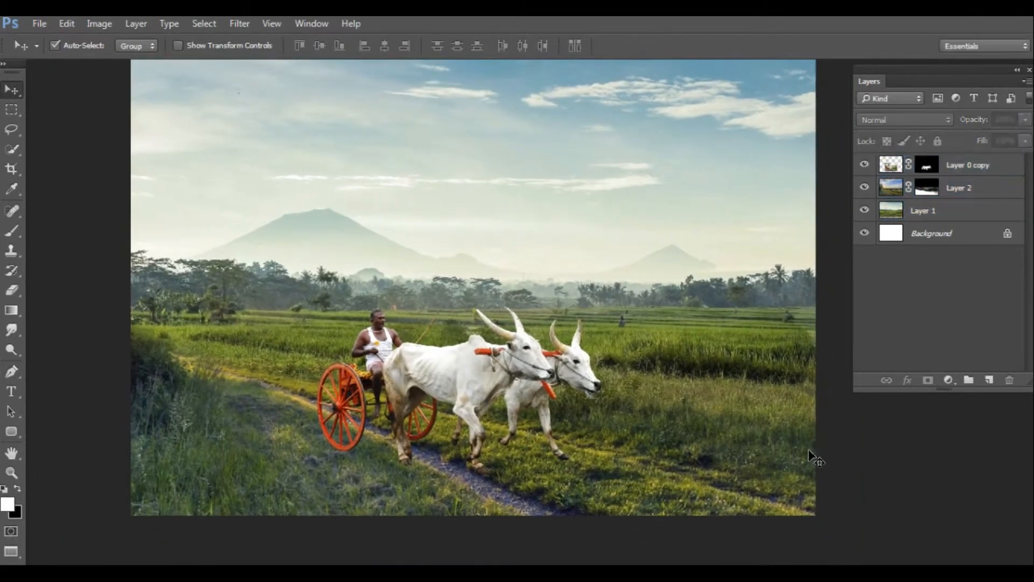
Step: Move the bullock cart slightly up and apply its layer mask permanently
drag(429, 391, 428, 370)
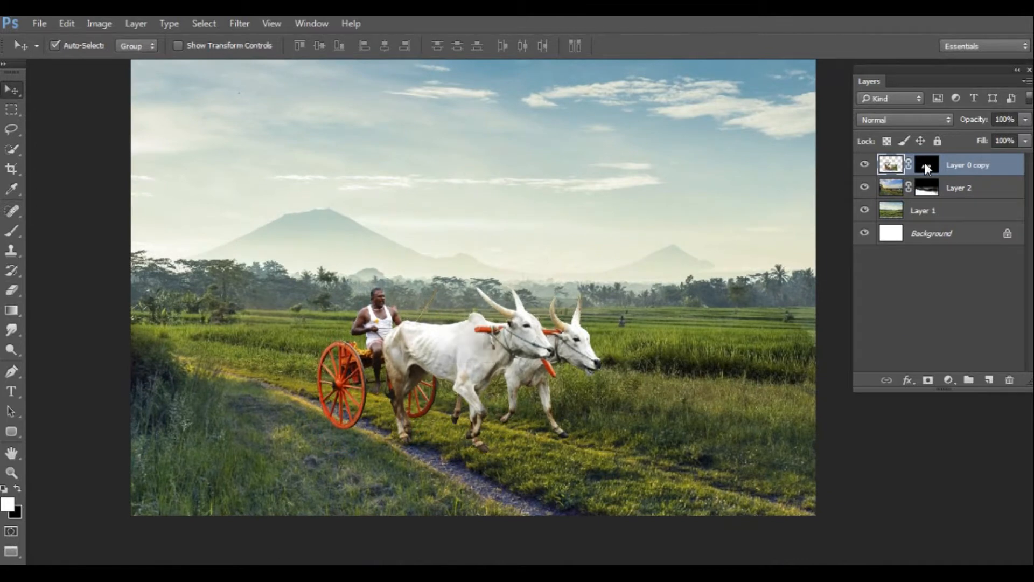
right_click(926, 169)
click(928, 215)
Step: Transform the bullock cart layer by adjusting its corners, moving it down-left along the path, and warping it to fit the perspective
key(ctrl+t)
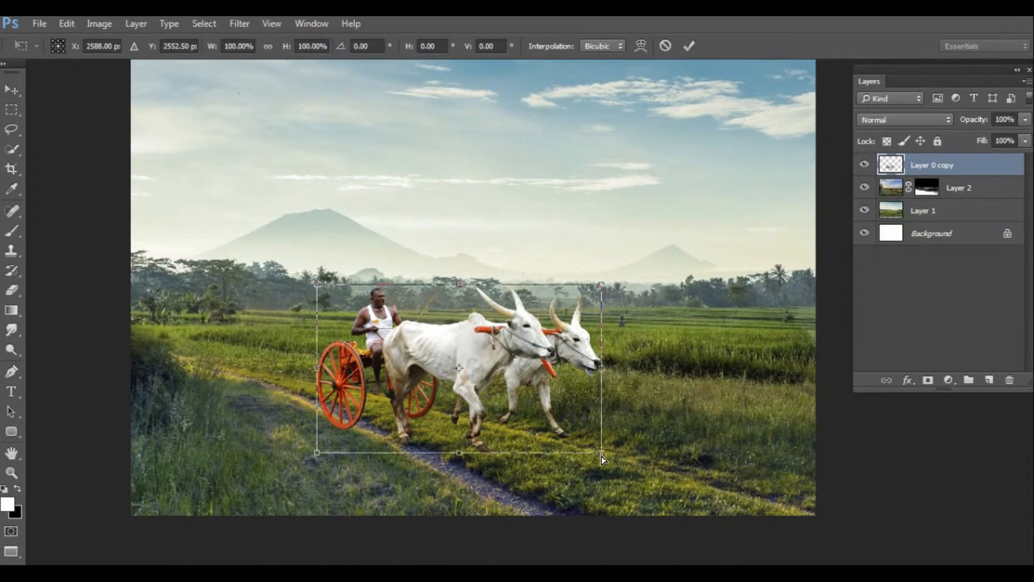
drag(601, 452, 600, 461)
drag(601, 284, 600, 291)
drag(503, 360, 526, 449)
right_click(523, 388)
click(558, 250)
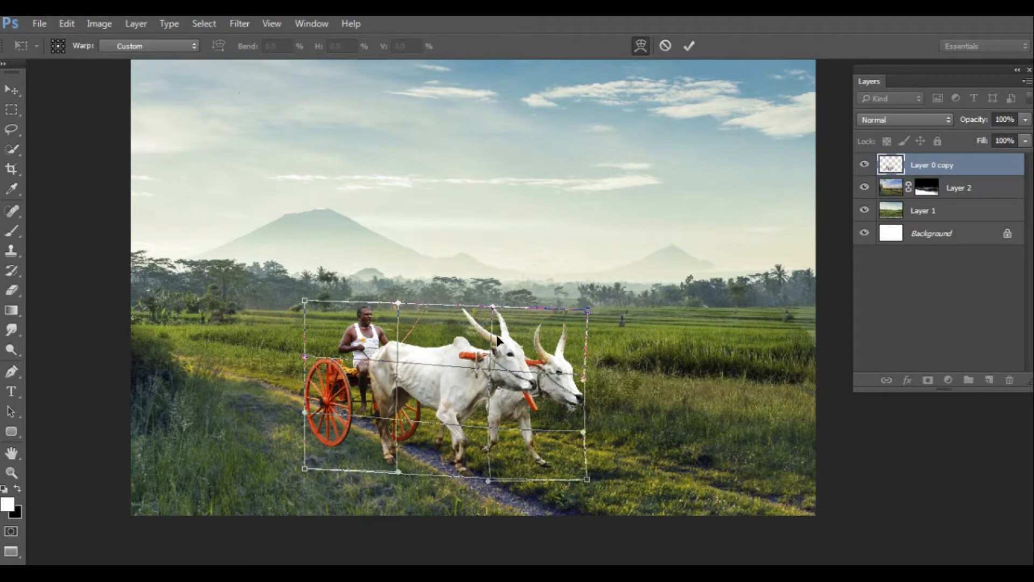
key(Return)
Step: Enlarge the bullock cart slightly and reposition it on the path
drag(506, 378, 503, 372)
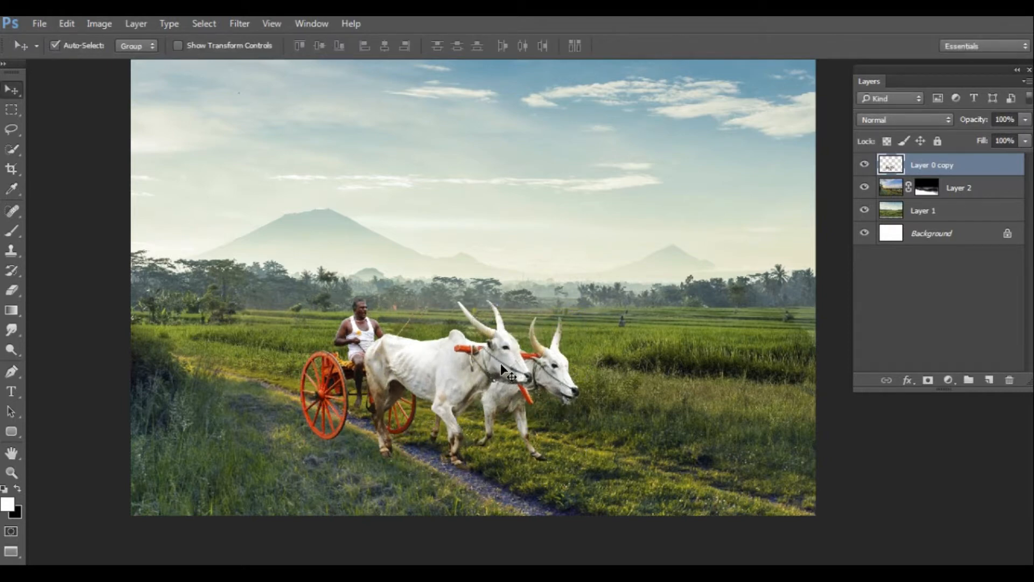
key(ctrl+t)
drag(580, 296, 588, 291)
drag(513, 379, 506, 366)
key(Return)
Step: Add a white layer mask to the bullock cart layer for blending its wheels and hooves into the grass
alt+click(419, 377)
ctrl+click(422, 419)
drag(422, 419, 433, 405)
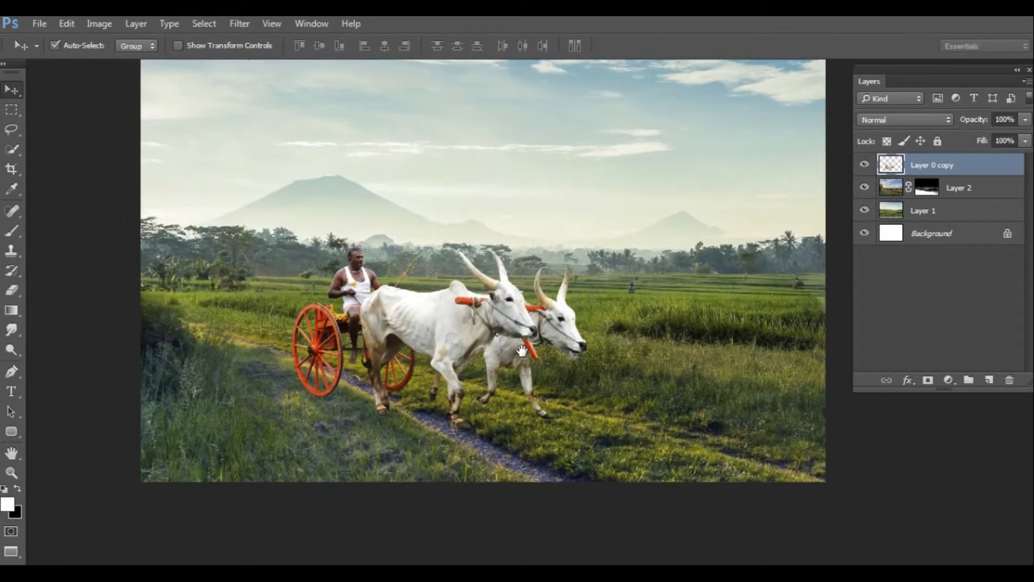
ctrl+click(415, 367)
drag(418, 370, 394, 415)
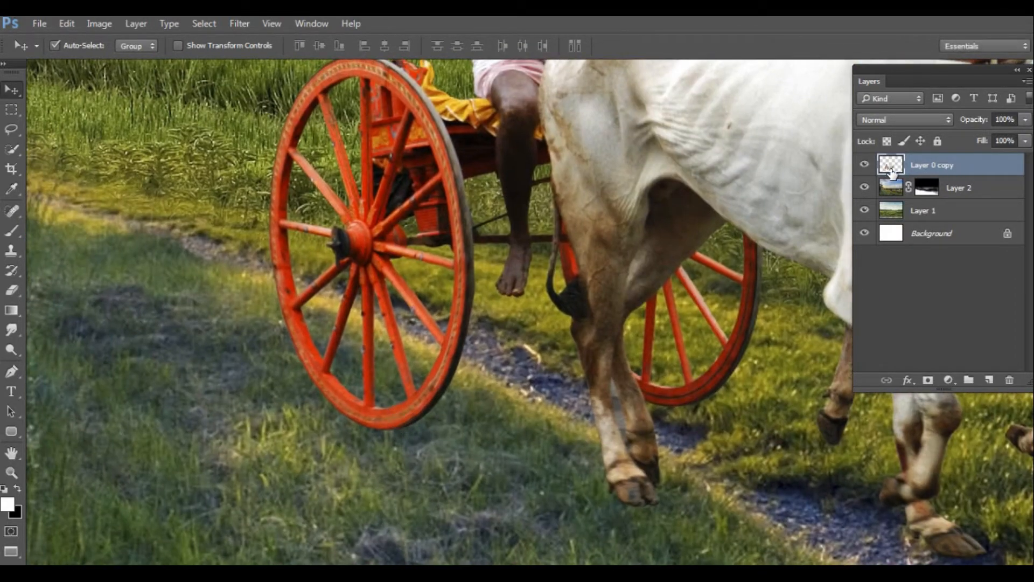
click(927, 381)
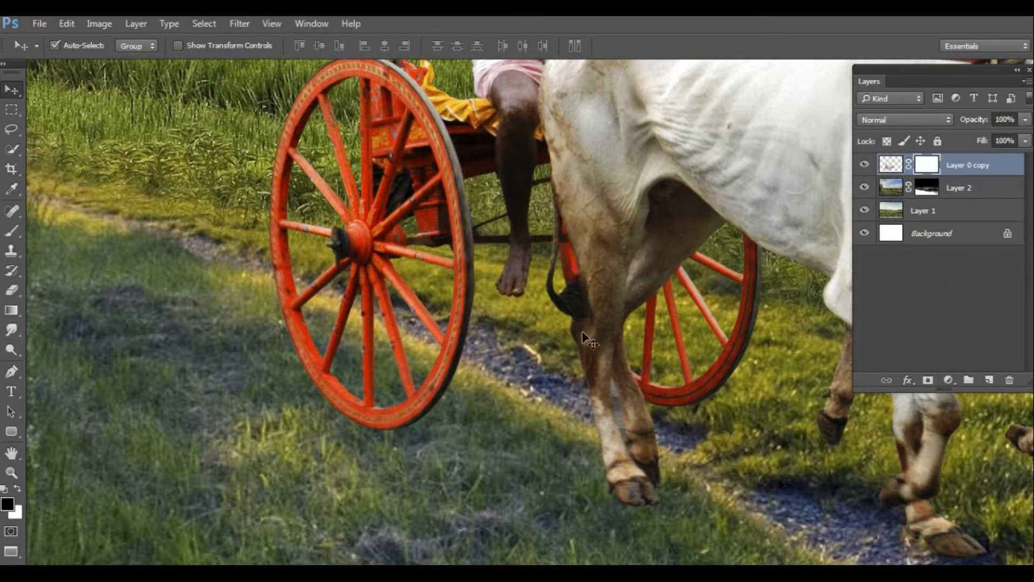
Step: Choose a textured tip for the Brush tool, set its opacity to 100%, and reduce its size to 100 px
key(b)
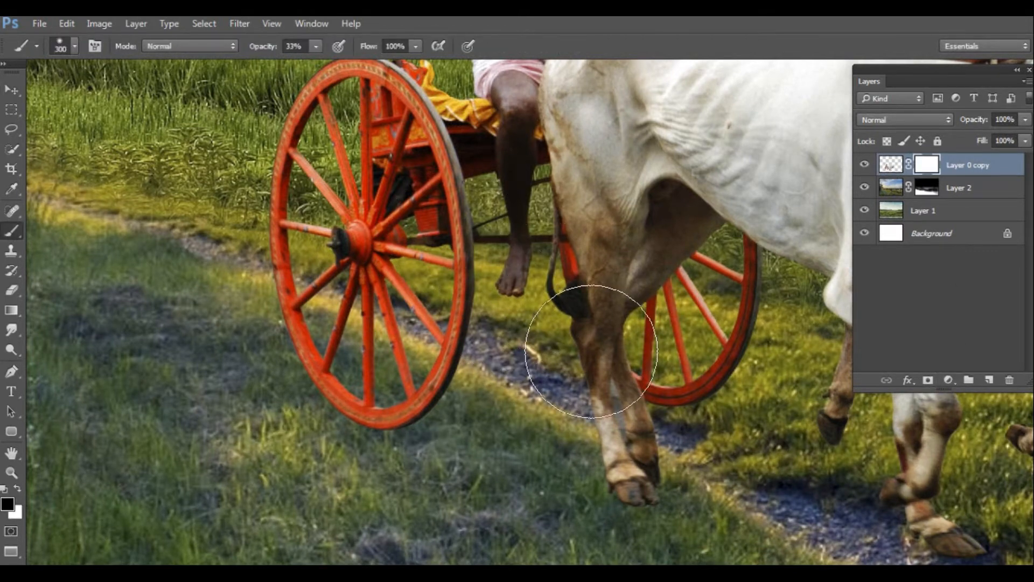
right_click(595, 345)
scroll(615, 451, down, 12)
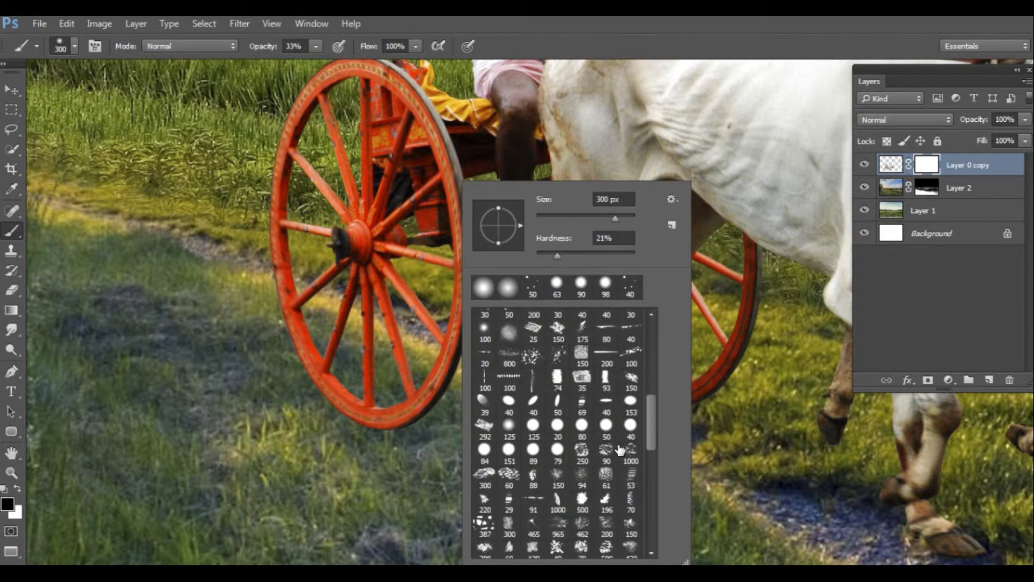
scroll(658, 430, down, 4)
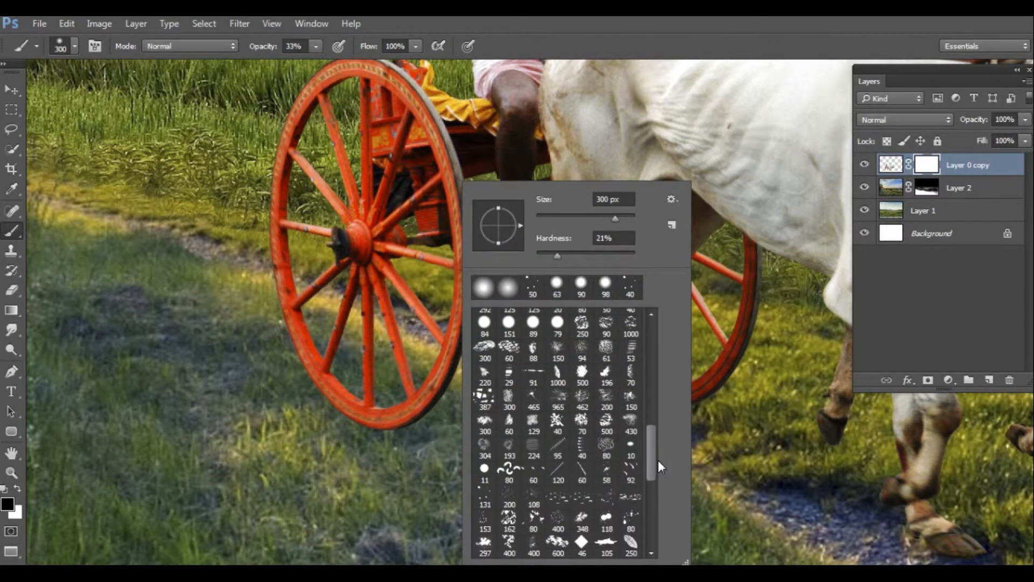
click(541, 457)
click(357, 427)
click(316, 46)
drag(315, 63, 368, 63)
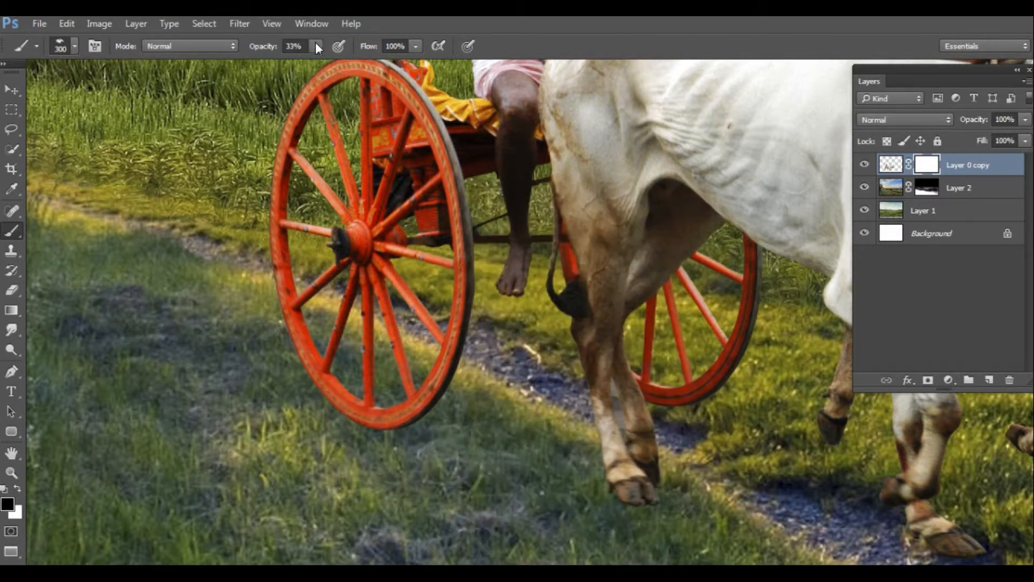
key(Return)
key(bracketleft)
key(bracketleft)
key(bracketleft)
key(bracketleft)
key(bracketleft)
key(bracketleft)
Step: Switch to the 900 px grass-like brush tip and shrink it to 80 px
right_click(495, 371)
scroll(686, 512, down, 5)
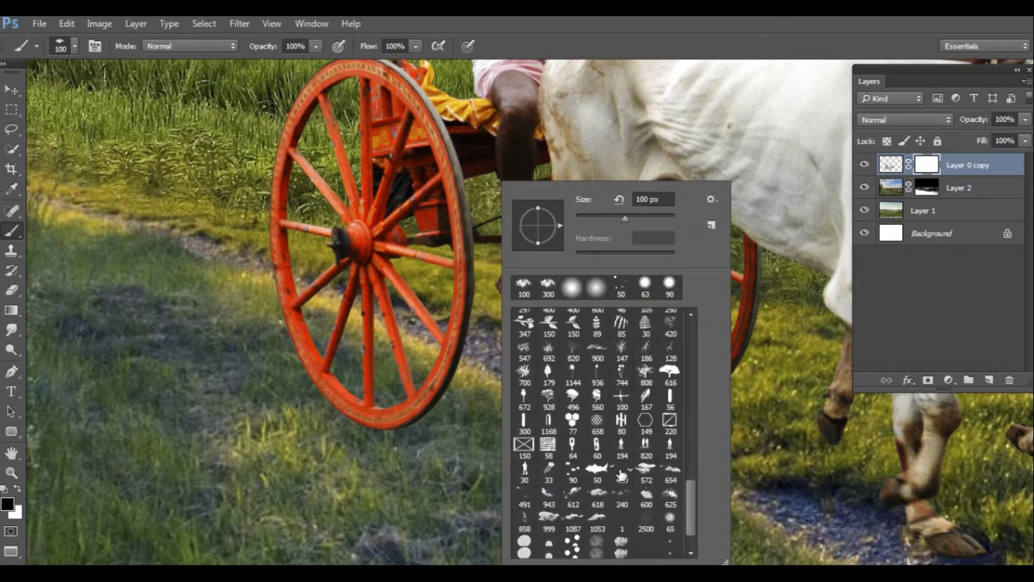
drag(687, 511, 695, 473)
click(595, 476)
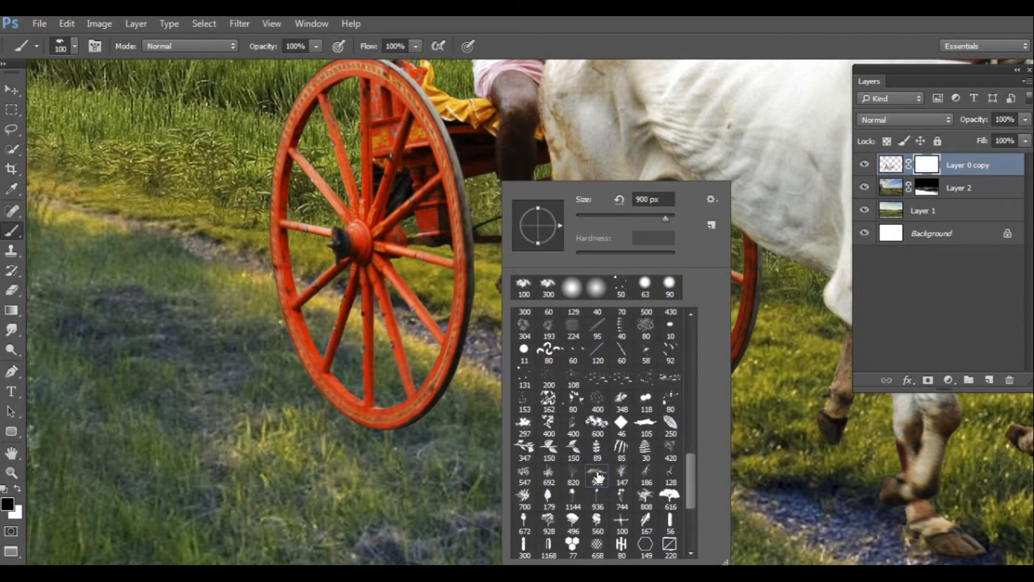
key(Return)
key(bracketleft)
key(bracketleft)
key(bracketleft)
key(bracketleft)
key(bracketleft)
key(bracketleft)
key(bracketleft)
key(bracketleft)
key(bracketleft)
key(bracketleft)
key(bracketleft)
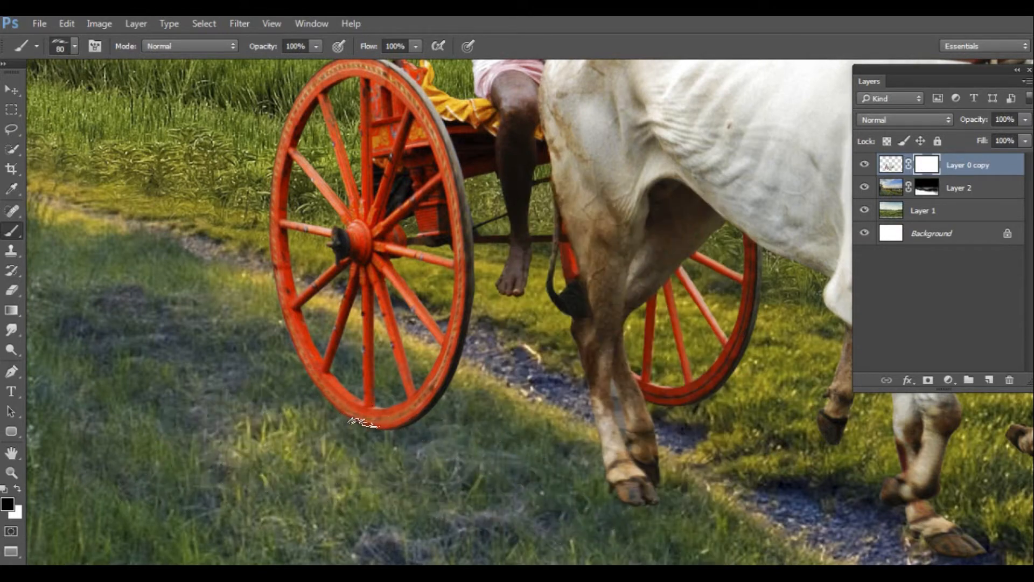
Step: Mask the near wheel's lower rim and the bullocks' grounded hooves into the grass using the brush at 90 px
drag(369, 443, 317, 412)
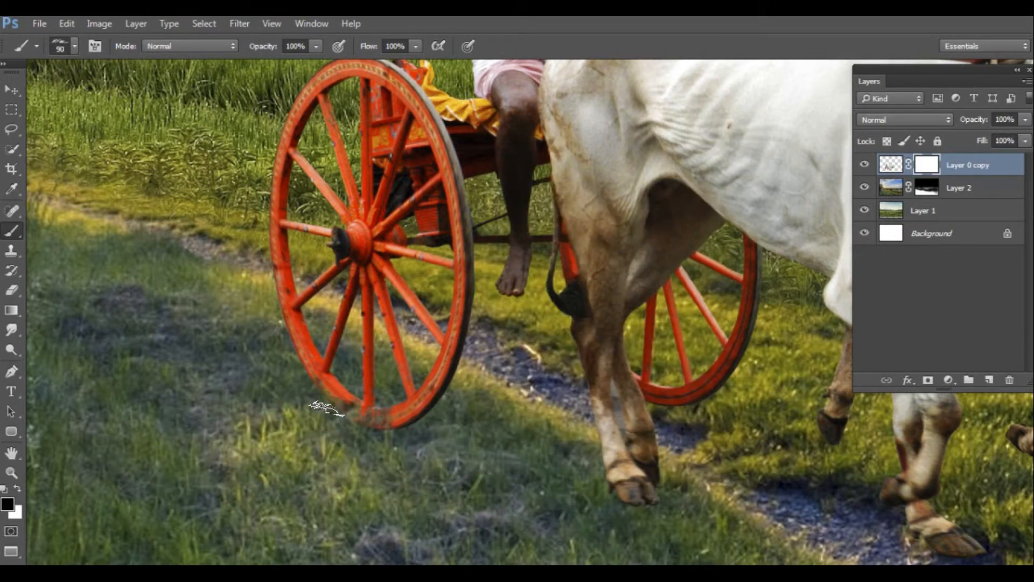
click(407, 415)
key(ctrl+minus)
mouse_move(491, 448)
mouse_down()
mouse_move(450, 438)
mouse_move(413, 457)
mouse_up()
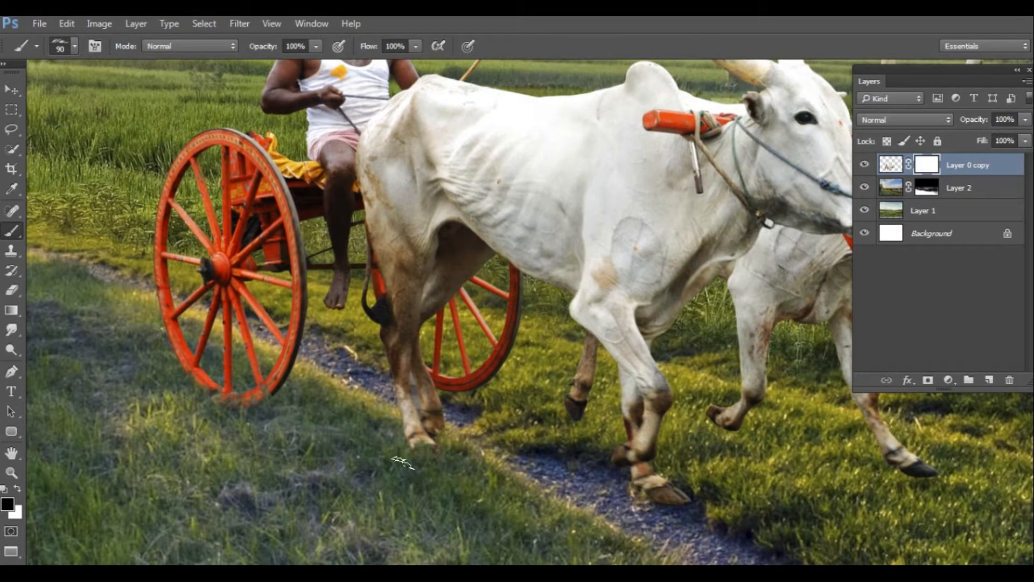
click(410, 449)
drag(554, 474, 399, 422)
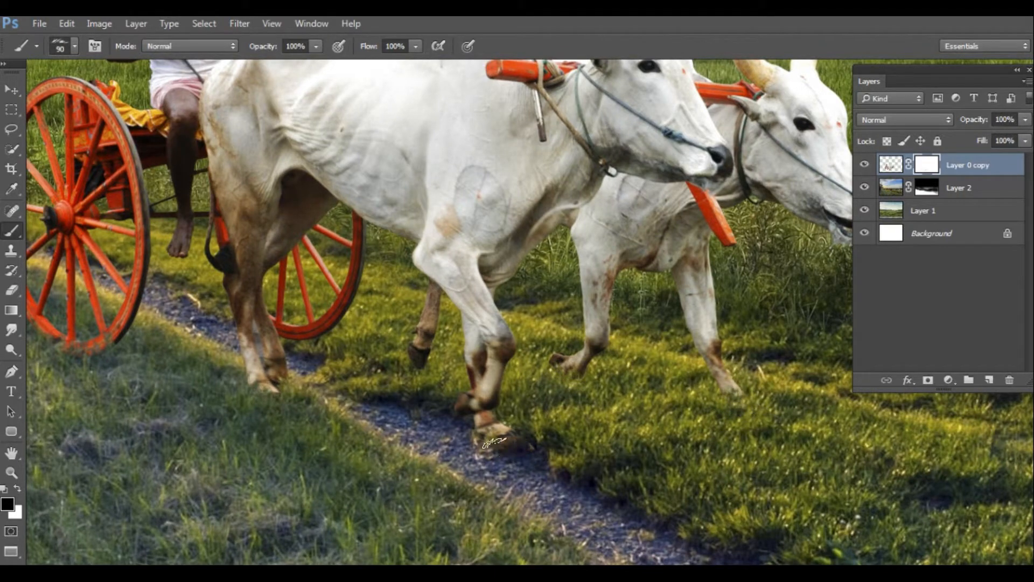
Step: Mask the near bullock's raised hind hoof and refine the near wheel's lower edge with the brush at 60 px
mouse_move(278, 382)
mouse_down()
mouse_move(260, 393)
mouse_move(436, 427)
mouse_up()
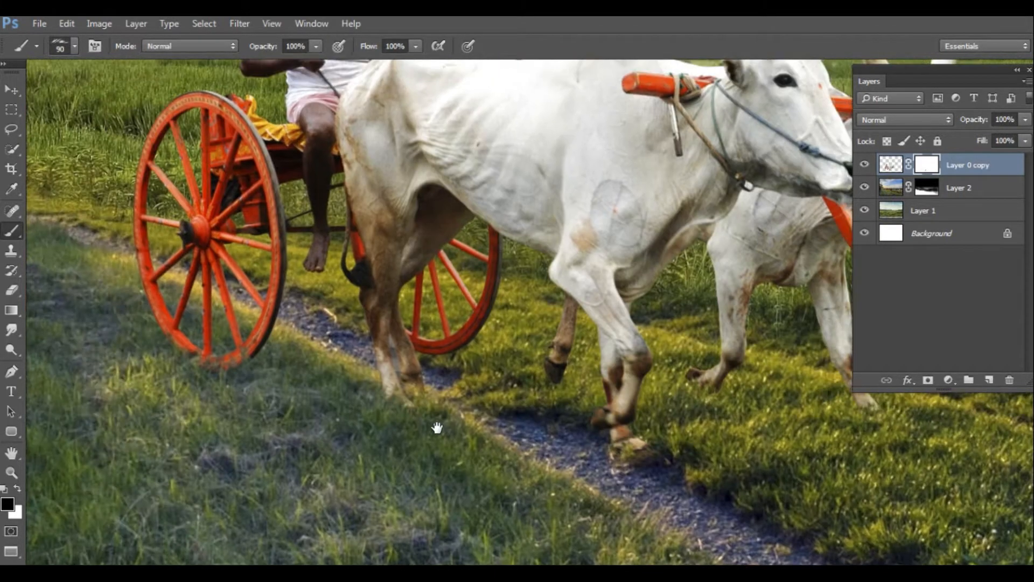
drag(534, 455, 476, 387)
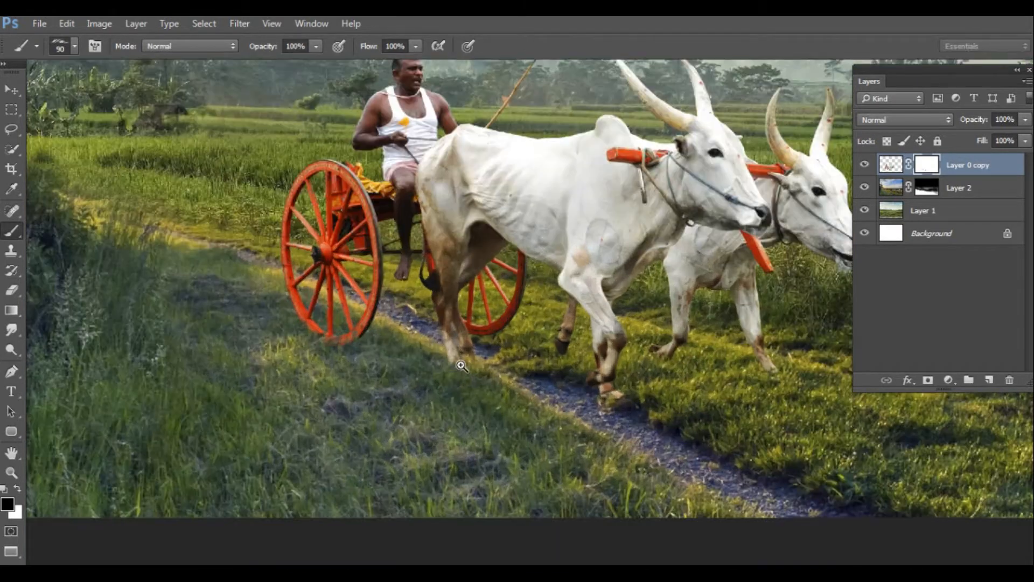
drag(345, 308, 612, 399)
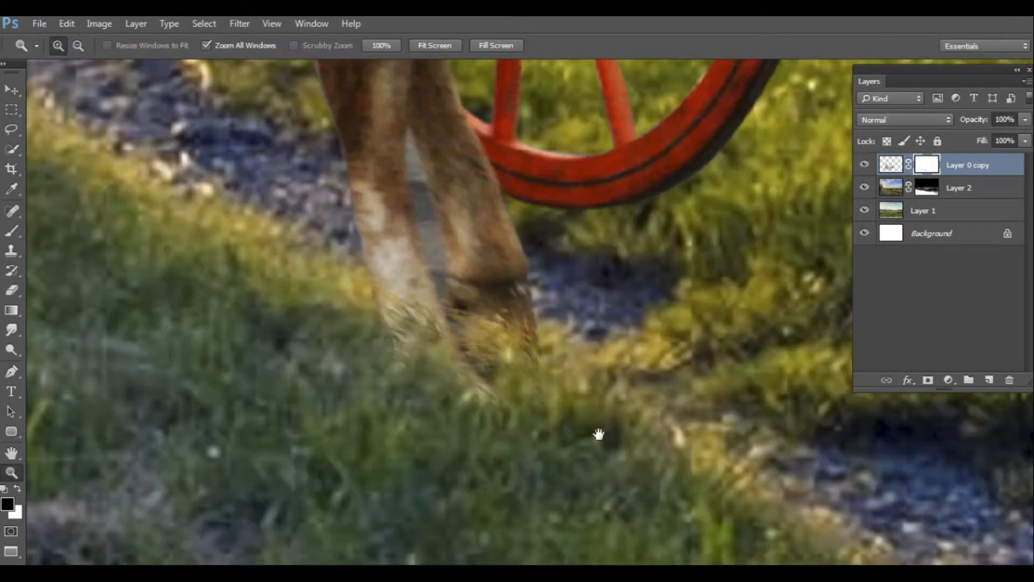
mouse_move(598, 434)
mouse_down()
mouse_move(577, 436)
mouse_move(622, 382)
mouse_move(548, 325)
mouse_move(563, 343)
mouse_up()
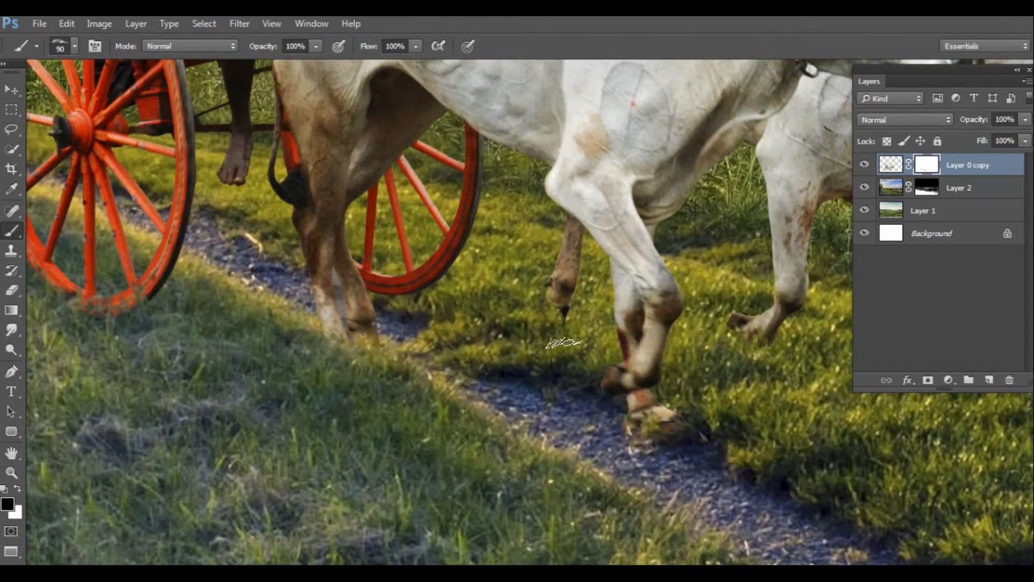
drag(573, 381, 607, 385)
drag(434, 305, 519, 320)
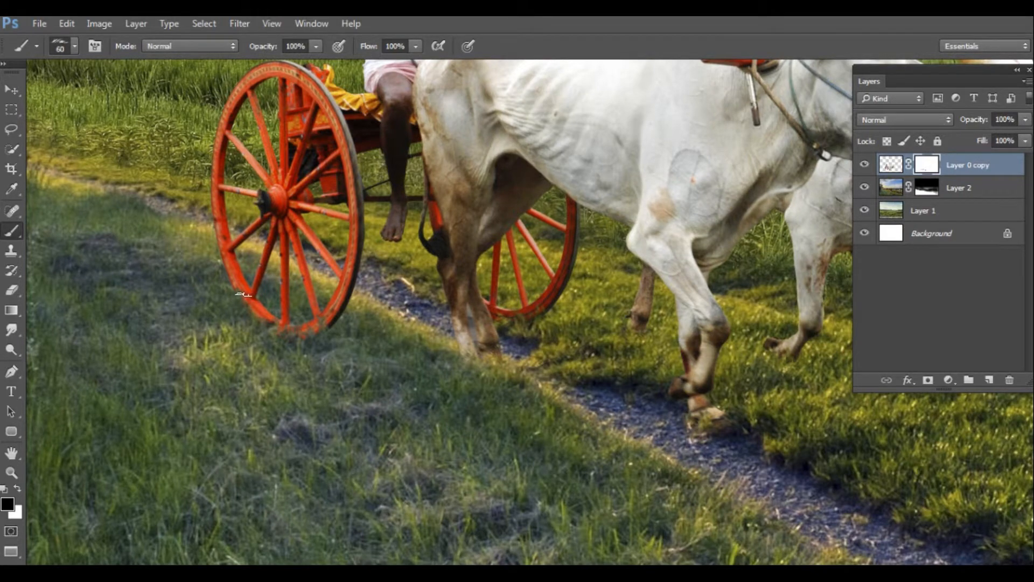
Step: Examine the whole composite in full-screen view to judge how the cart and bullocks blend with the path
key(f)
key(ctrl+minus)
key(ctrl+minus)
key(ctrl+minus)
drag(511, 416, 539, 376)
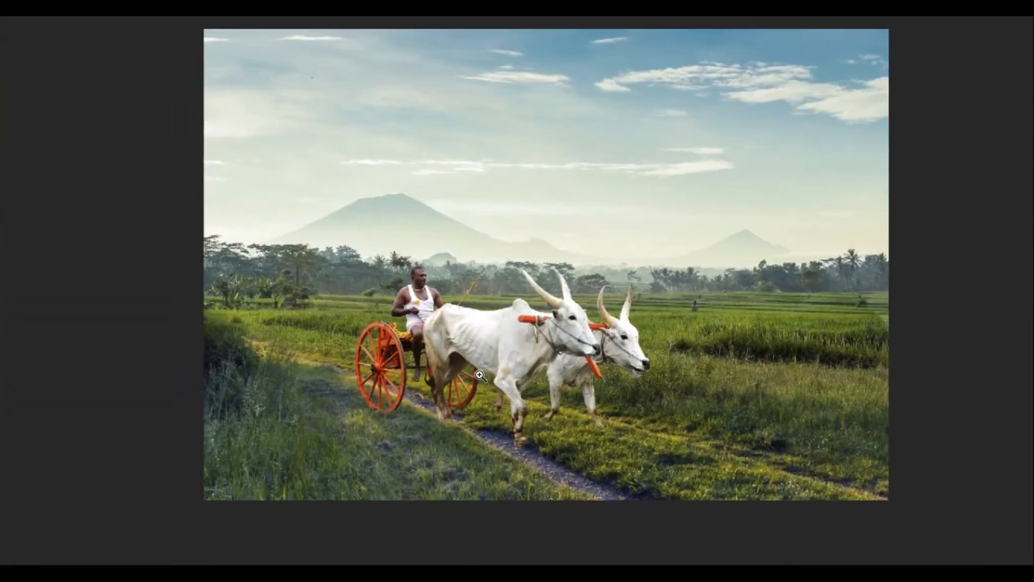
key(ctrl+plus)
key(ctrl+minus)
key(ctrl+minus)
key(ctrl+minus)
key(ctrl+minus)
key(ctrl+plus)
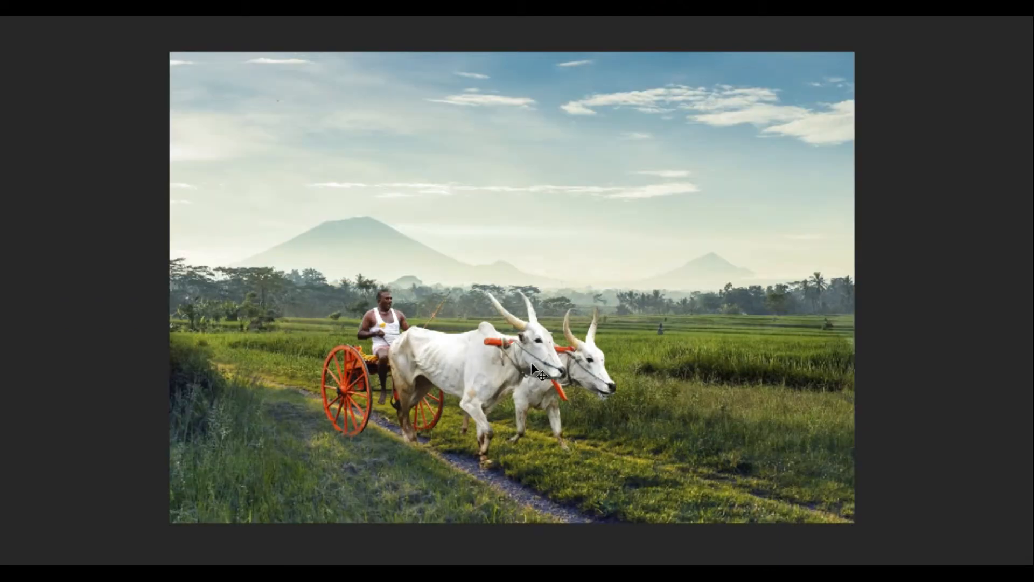
key(f)
key(Tab)
key(ctrl+minus)
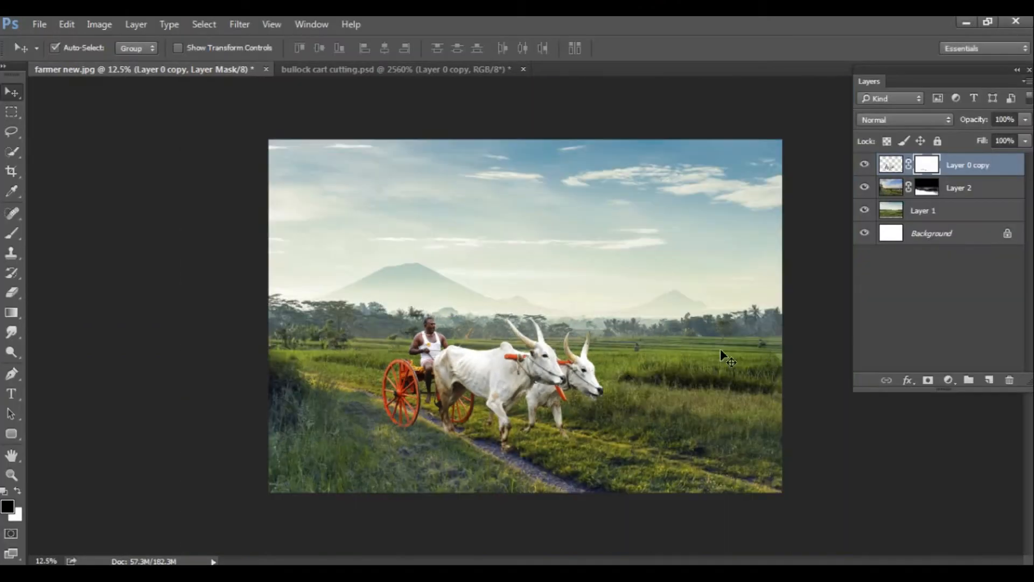
Step: Add a Curves adjustment layer above Layer 2 and lower its white point to darken the landscape
key(alt+bracketleft)
click(948, 381)
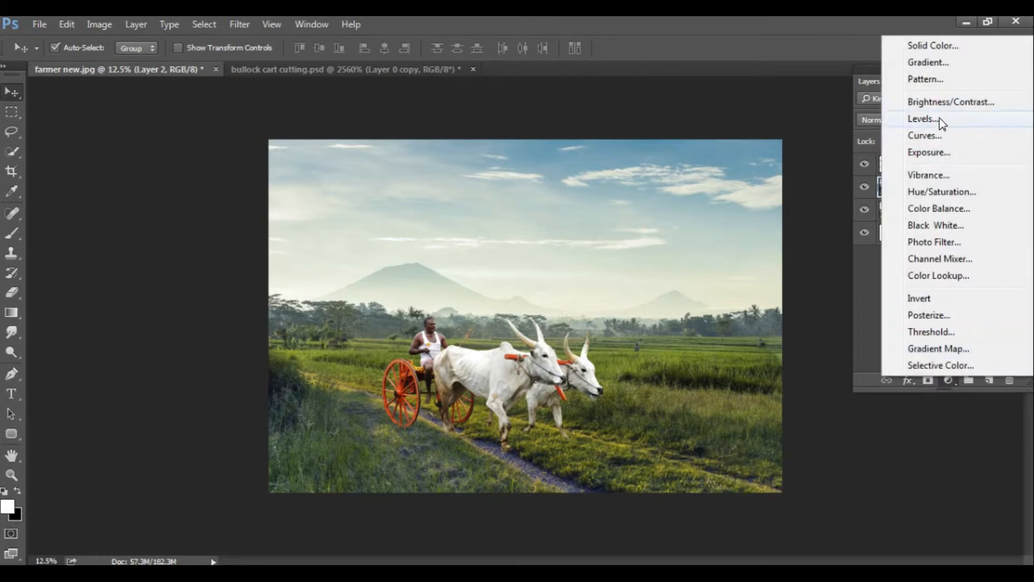
click(941, 135)
drag(994, 234, 997, 271)
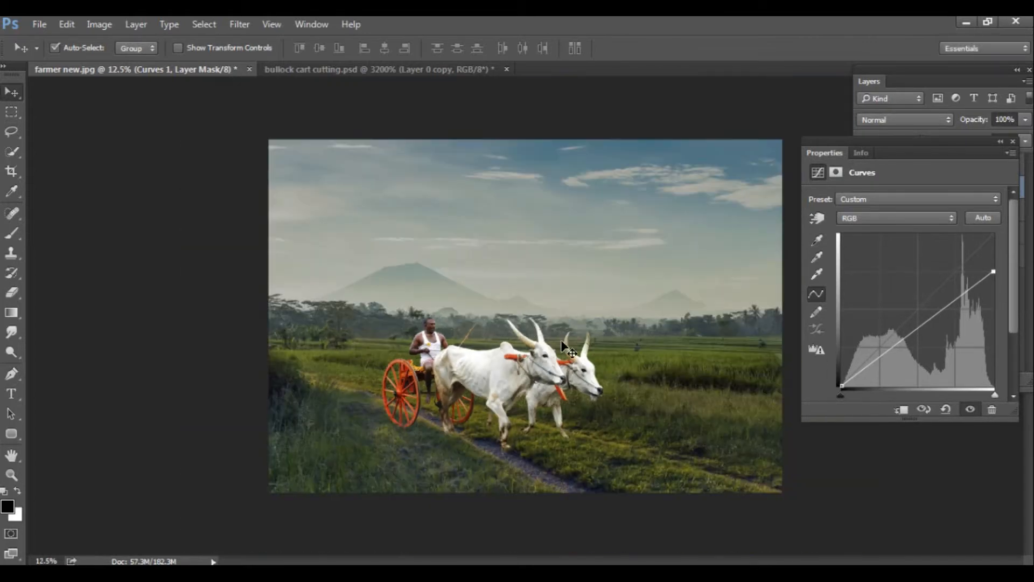
click(1012, 144)
Step: Add a Solid Color fill layer above the Curves layer using the grey-teal colour #5c6f70
click(956, 384)
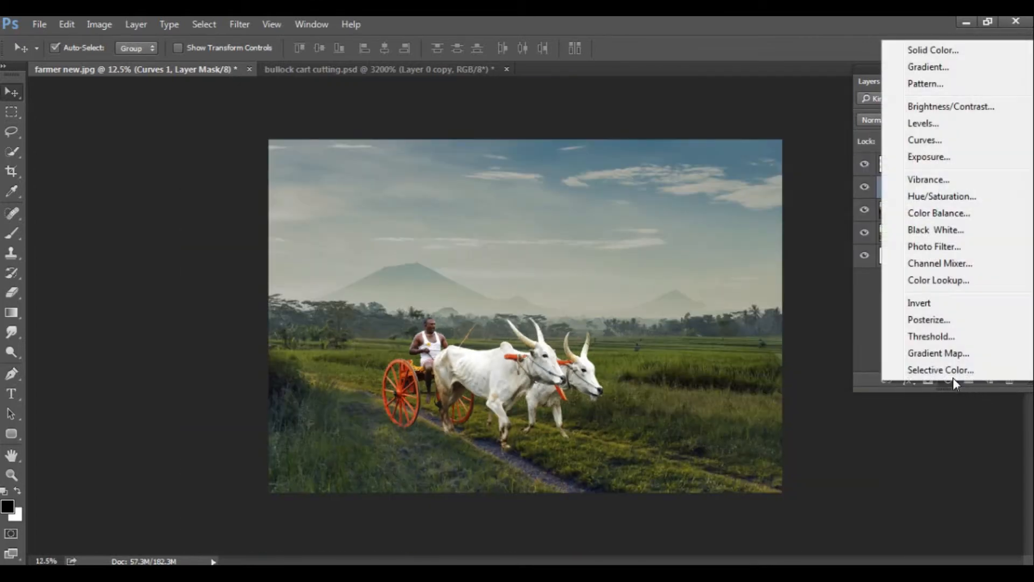
click(945, 49)
mouse_move(812, 254)
mouse_down()
mouse_move(813, 197)
mouse_move(817, 241)
mouse_up()
click(628, 251)
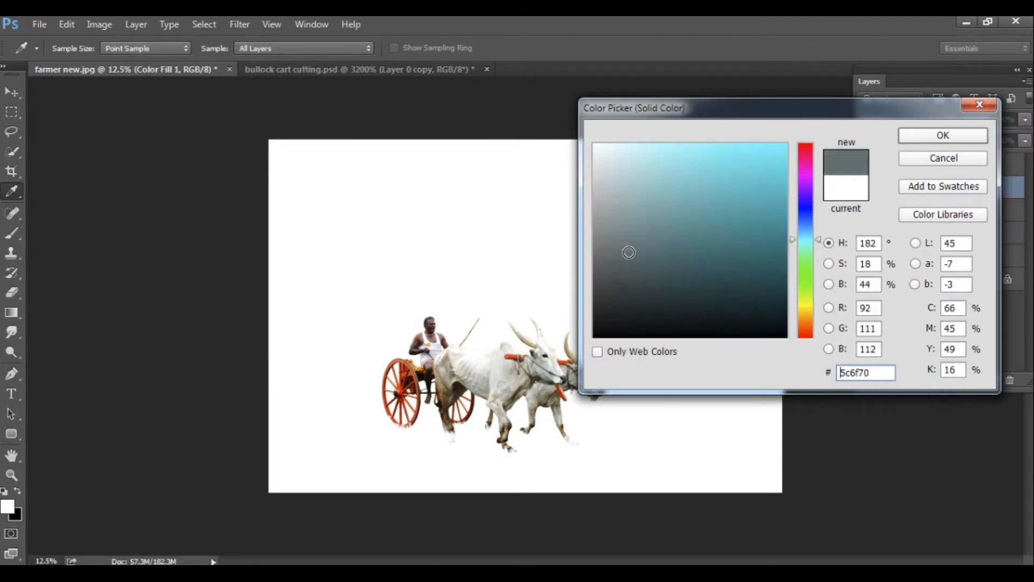
click(942, 135)
Step: Blend the colour fill layer in Hard Light mode at 65% opacity, toggling its visibility to compare the effect
click(902, 120)
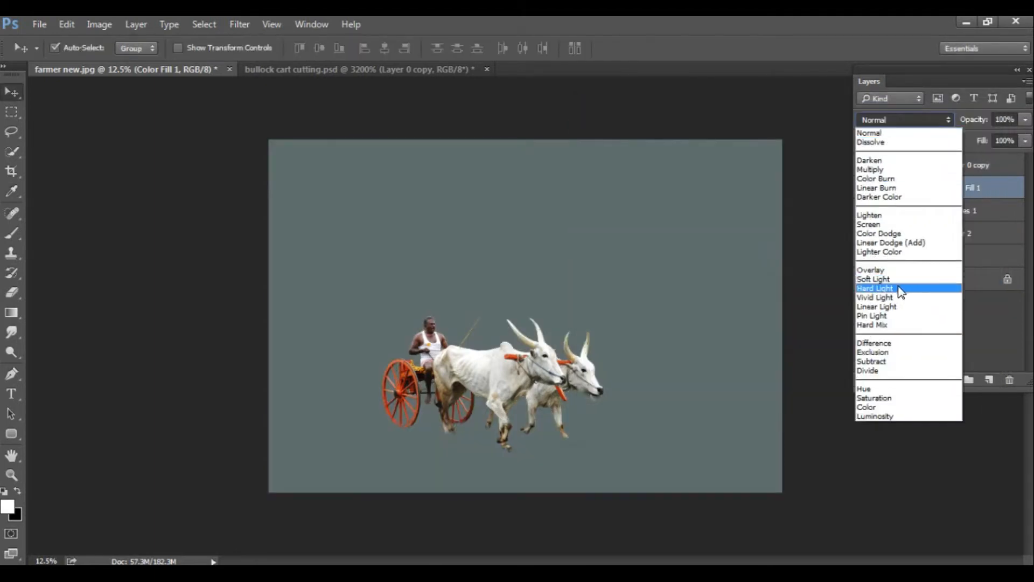
click(928, 278)
click(864, 187)
click(864, 187)
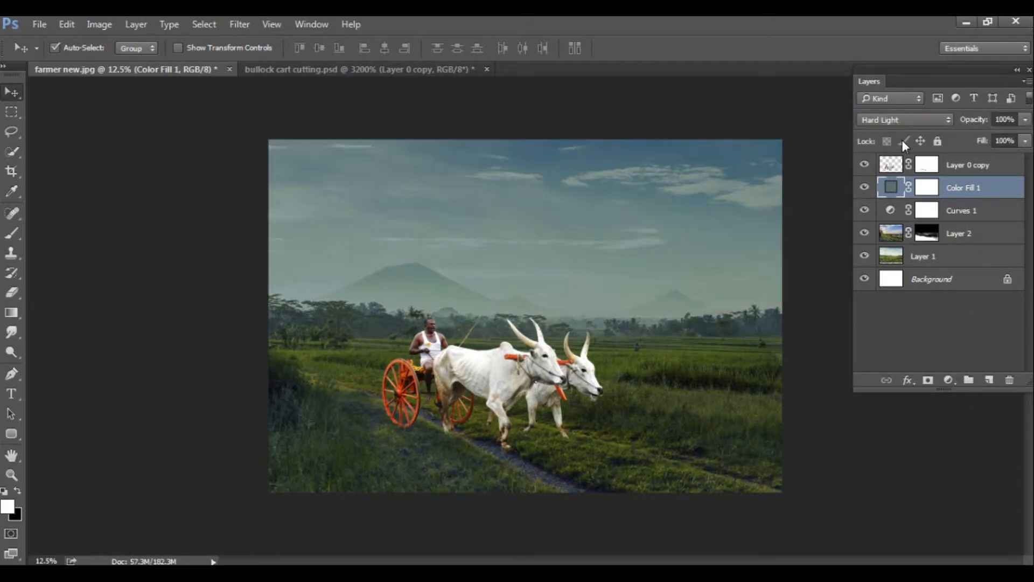
drag(968, 121, 943, 123)
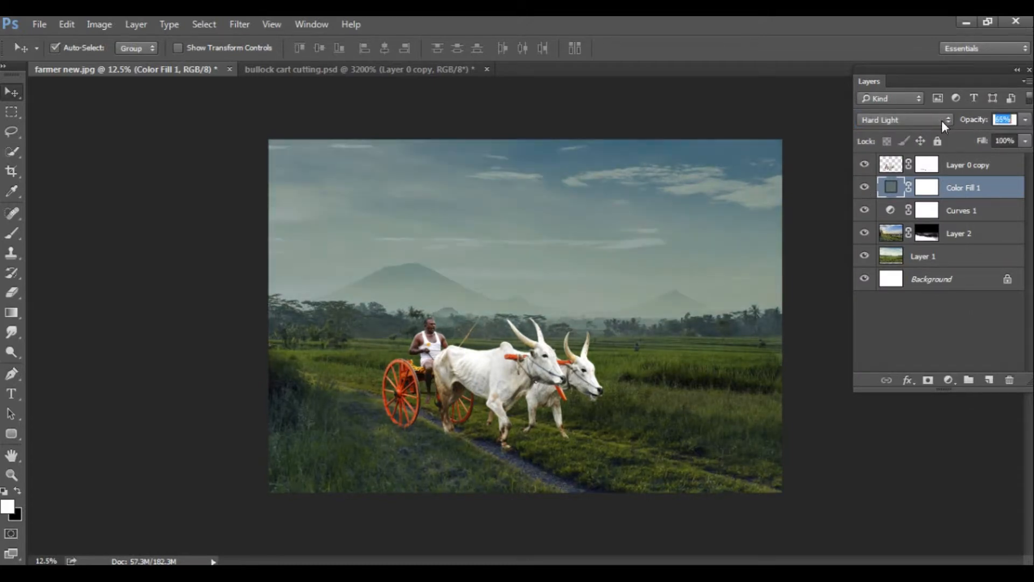
click(930, 187)
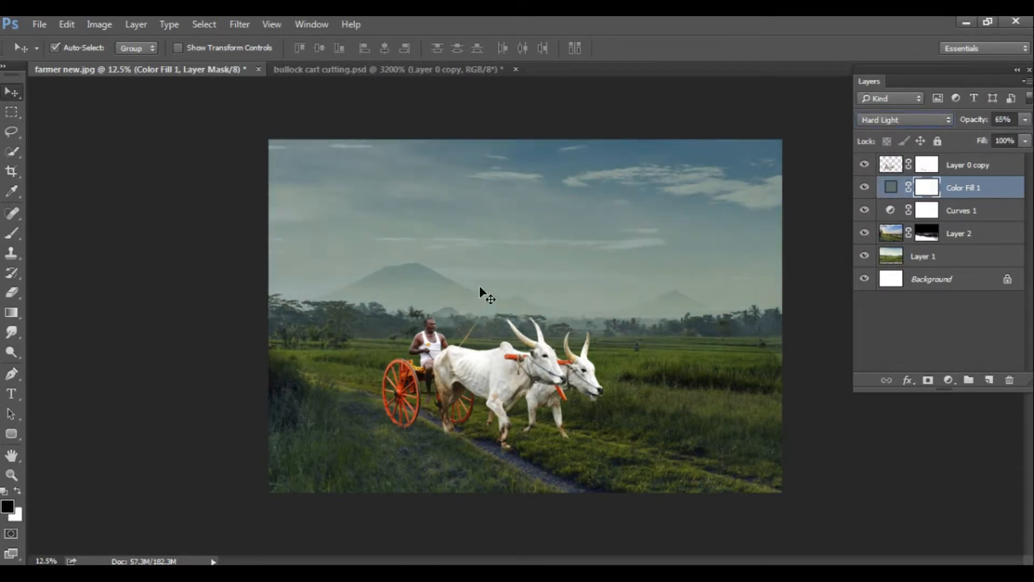
click(12, 233)
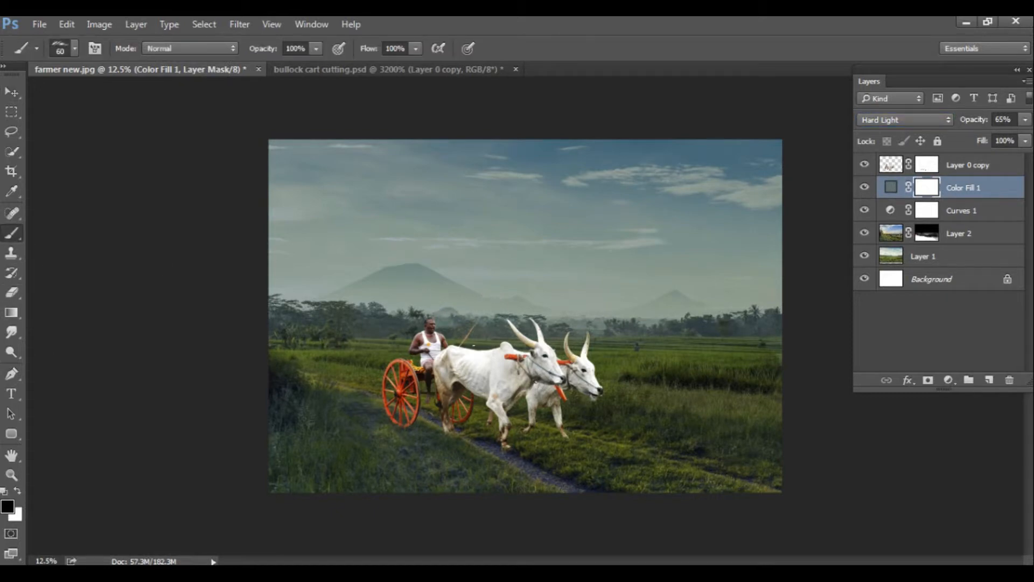
key(ctrl+plus)
key(ctrl+plus)
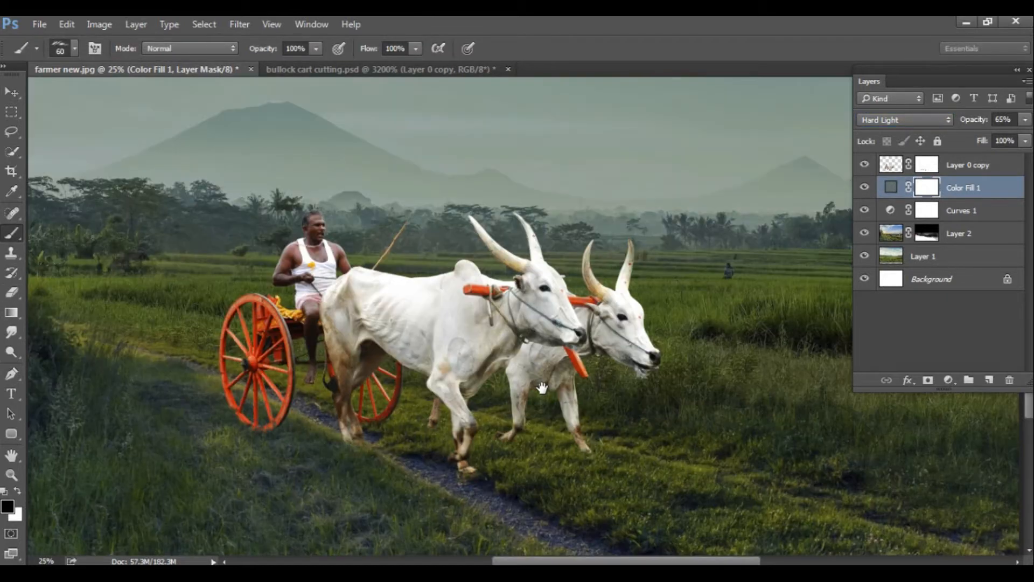
key(ctrl+minus)
key(v)
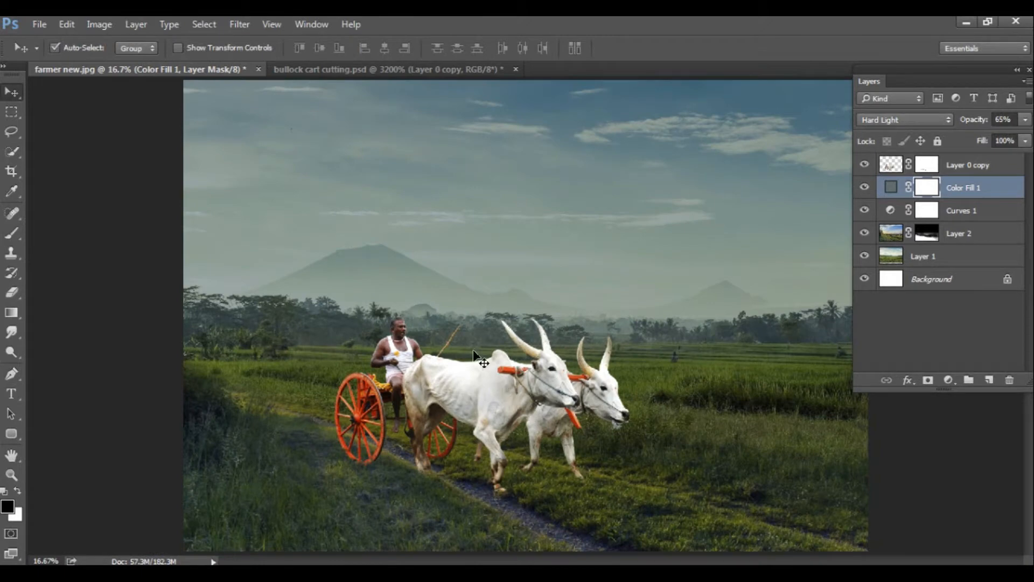
key(f)
Step: Add a new empty layer above the bullock cart layer and clip it to that layer
click(428, 383)
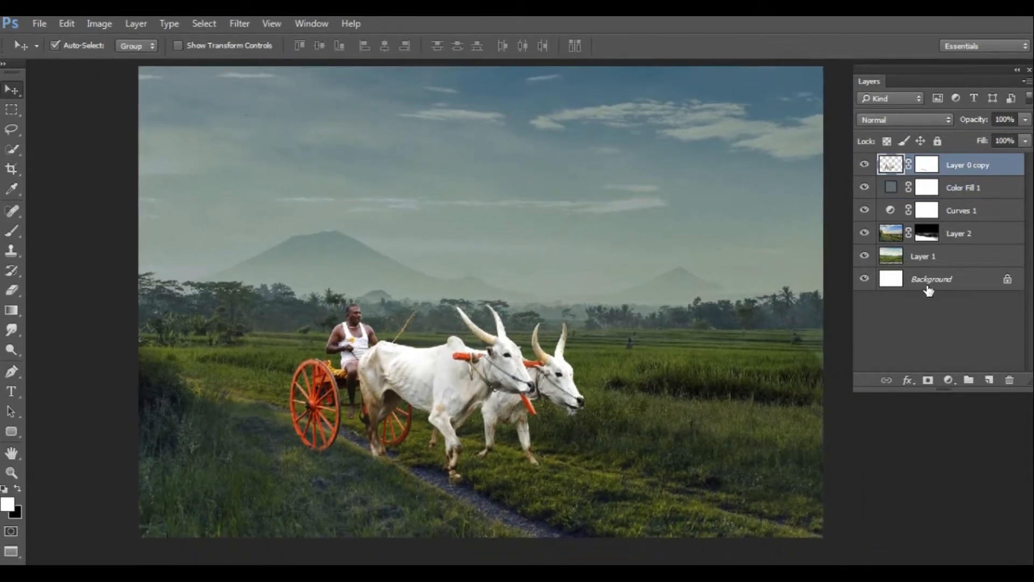
click(950, 255)
click(951, 163)
click(991, 381)
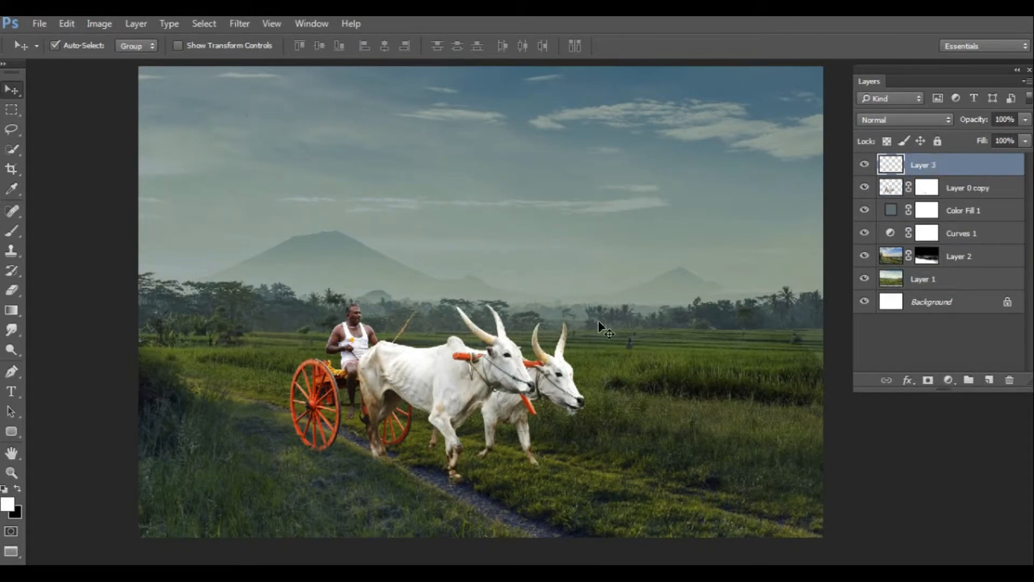
right_click(942, 165)
Step: Set up a soft round 700 px brush with black paint at 7% opacity
right_click(524, 294)
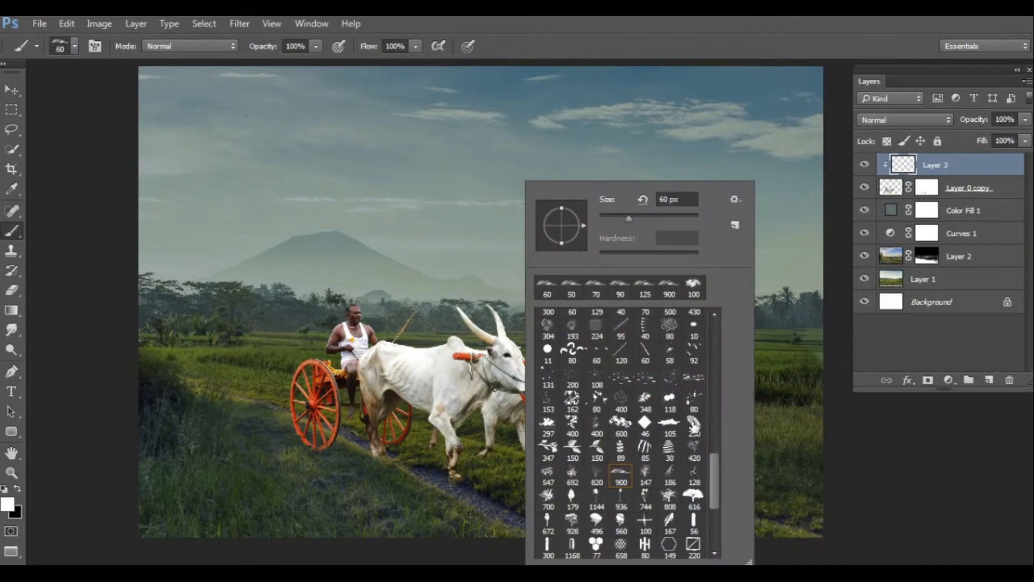
drag(714, 472, 739, 299)
click(541, 325)
drag(313, 420, 323, 450)
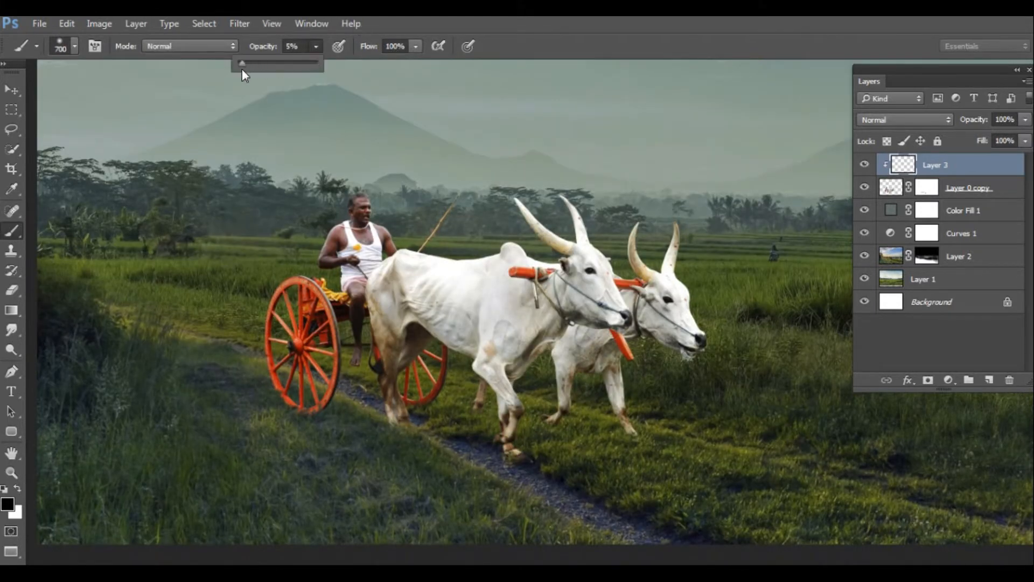
drag(242, 70, 243, 70)
scroll(434, 413, up, 1)
Step: Shade the lower cart wheels and the near bullock's hind legs on the clipped layer, reducing the brush to 400 and 300 px
drag(411, 411, 481, 392)
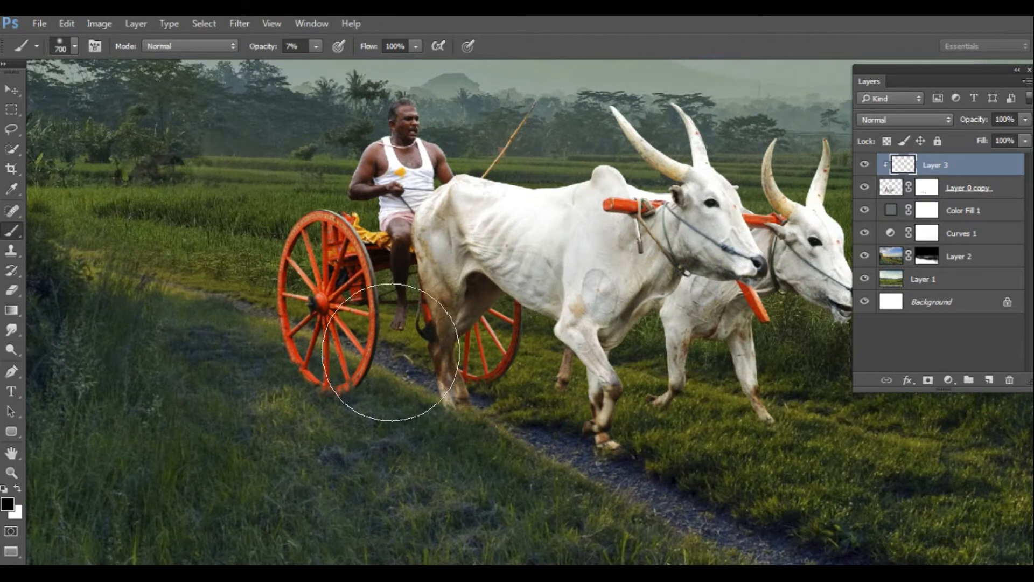
key(bracketleft)
key(bracketleft)
key(bracketleft)
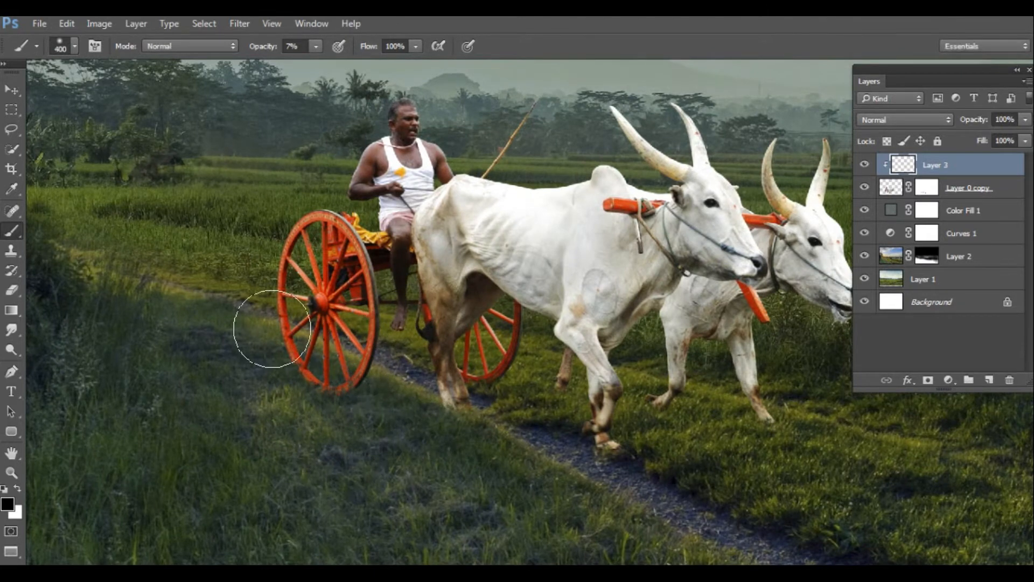
mouse_move(271, 329)
mouse_down()
mouse_move(307, 389)
mouse_move(390, 332)
mouse_move(344, 385)
mouse_move(287, 369)
mouse_move(374, 424)
mouse_move(377, 398)
mouse_up()
mouse_move(443, 400)
mouse_down()
mouse_move(434, 382)
mouse_move(454, 406)
mouse_move(485, 394)
mouse_move(482, 371)
mouse_up()
drag(522, 334, 425, 359)
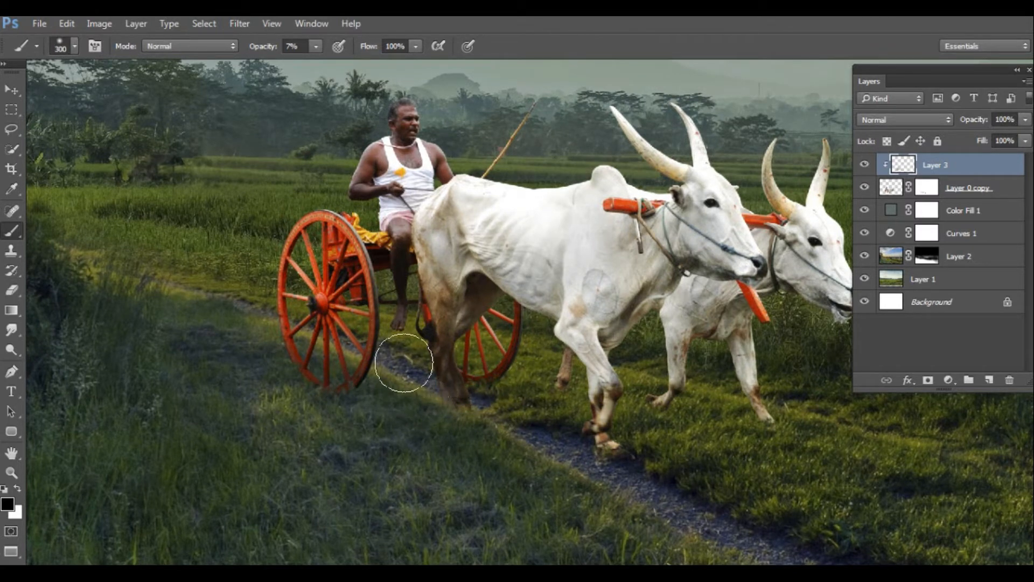
Step: Shade the near bullock's belly, front leg and head and the far bullock's body with the 300 px black brush
mouse_move(590, 460)
mouse_down()
mouse_move(557, 395)
mouse_move(593, 418)
mouse_move(628, 471)
mouse_move(584, 443)
mouse_move(309, 453)
mouse_up()
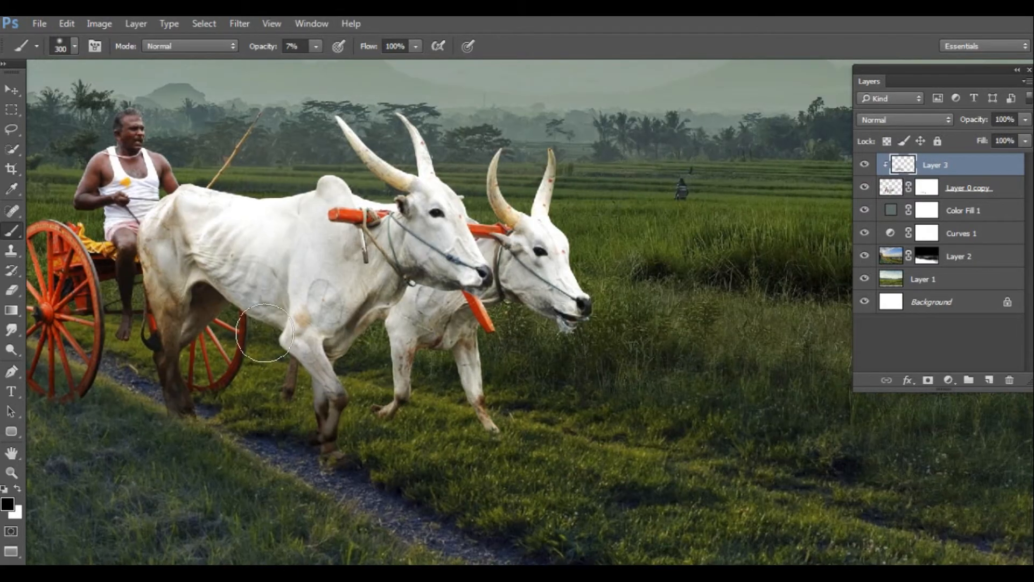
mouse_move(285, 342)
mouse_down()
mouse_move(354, 331)
mouse_move(342, 361)
mouse_move(376, 254)
mouse_move(390, 251)
mouse_move(310, 299)
mouse_move(305, 326)
mouse_up()
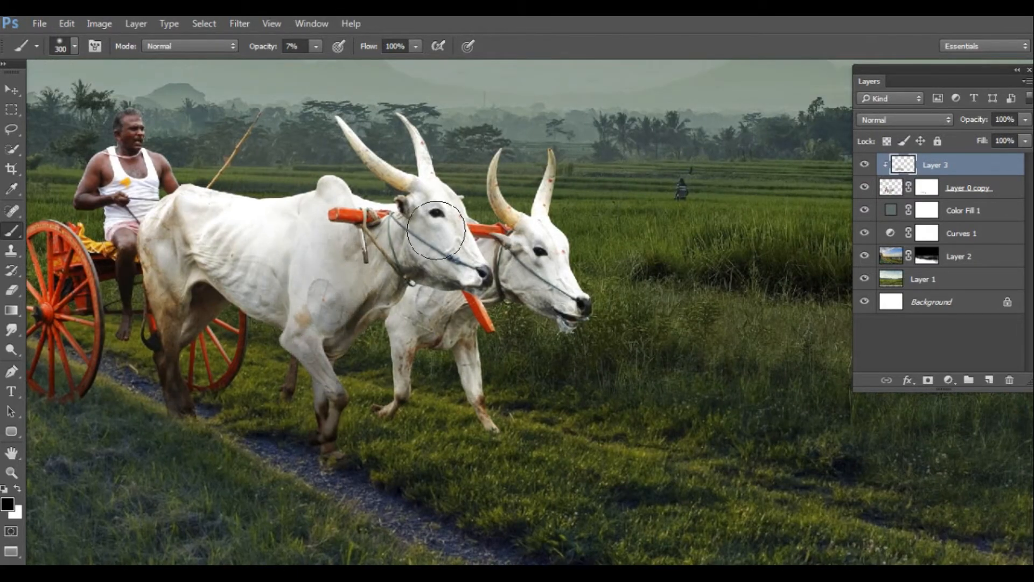
drag(436, 226, 457, 258)
drag(425, 168, 402, 235)
mouse_move(457, 331)
mouse_down()
mouse_move(379, 180)
mouse_move(415, 293)
mouse_move(388, 241)
mouse_move(466, 224)
mouse_move(544, 353)
mouse_move(466, 366)
mouse_move(449, 442)
mouse_move(381, 476)
mouse_move(372, 458)
mouse_move(494, 523)
mouse_move(423, 393)
mouse_move(445, 369)
mouse_move(390, 369)
mouse_move(377, 480)
mouse_move(292, 450)
mouse_move(205, 362)
mouse_move(234, 488)
mouse_move(299, 380)
mouse_move(370, 339)
mouse_up()
drag(353, 462, 444, 425)
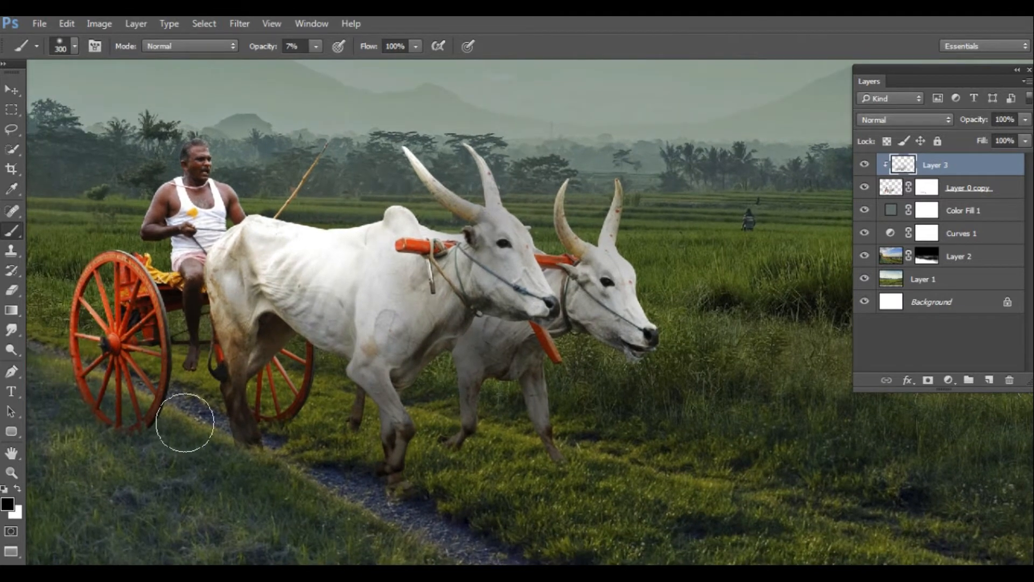
Step: Shade the farmer on the clipped layer, reducing the brush to 200 px
mouse_move(235, 196)
mouse_down()
mouse_move(165, 212)
mouse_move(209, 208)
mouse_up()
key(bracketleft)
key(bracketleft)
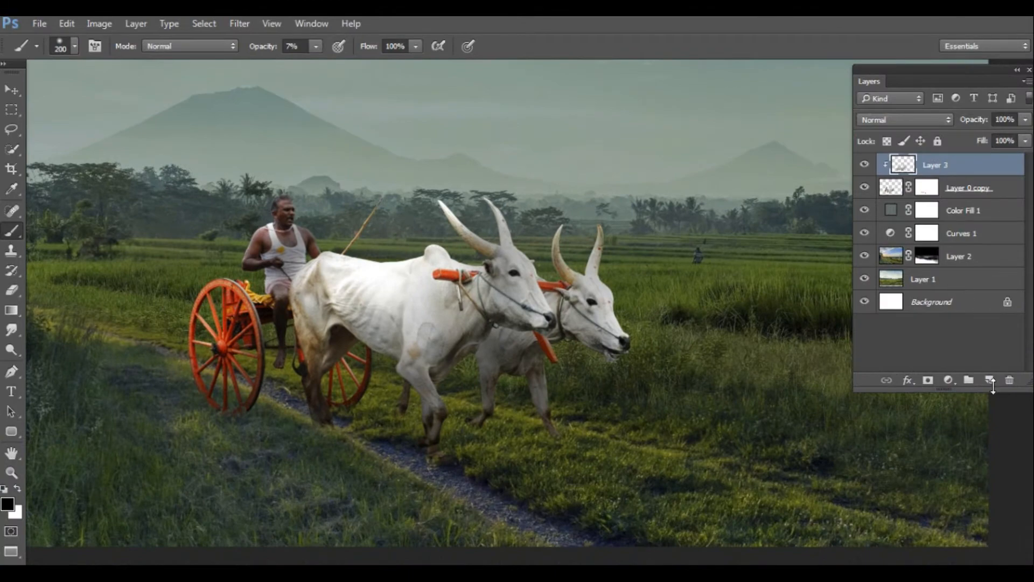
click(990, 381)
right_click(934, 167)
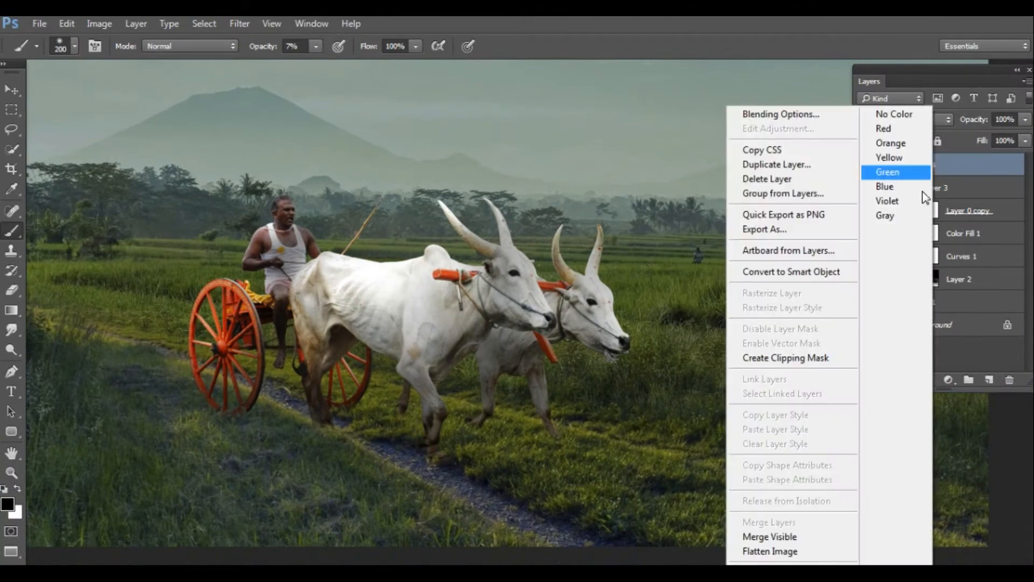
click(830, 358)
drag(327, 308, 349, 269)
scroll(283, 275, up, 1)
drag(286, 276, 297, 289)
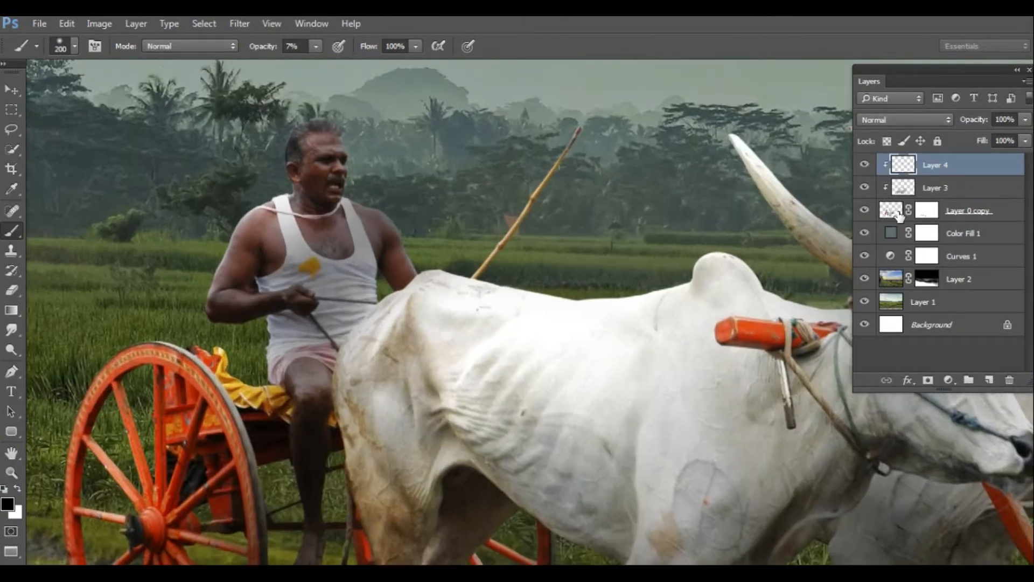
key(Delete)
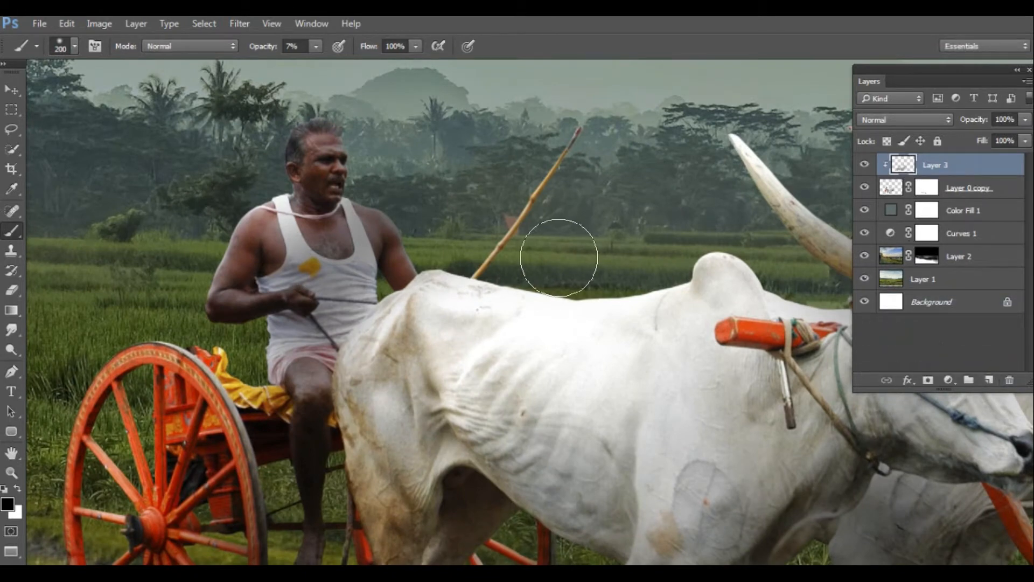
Step: Create a new layer clipped to the previous one, in Soft Light mode and filled with 50% gray
key(ctrl+shift+n)
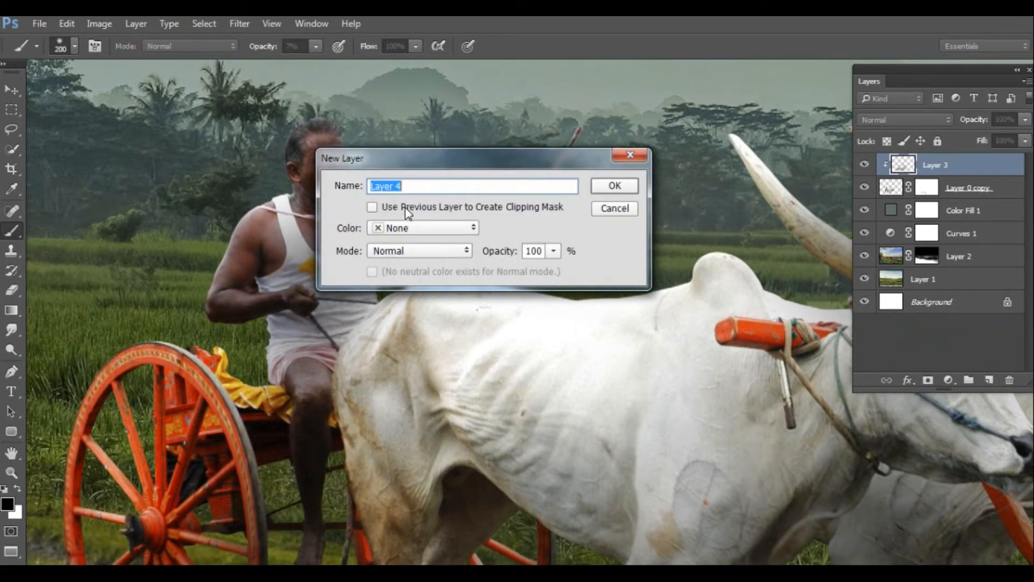
click(408, 212)
click(422, 228)
click(398, 237)
click(419, 251)
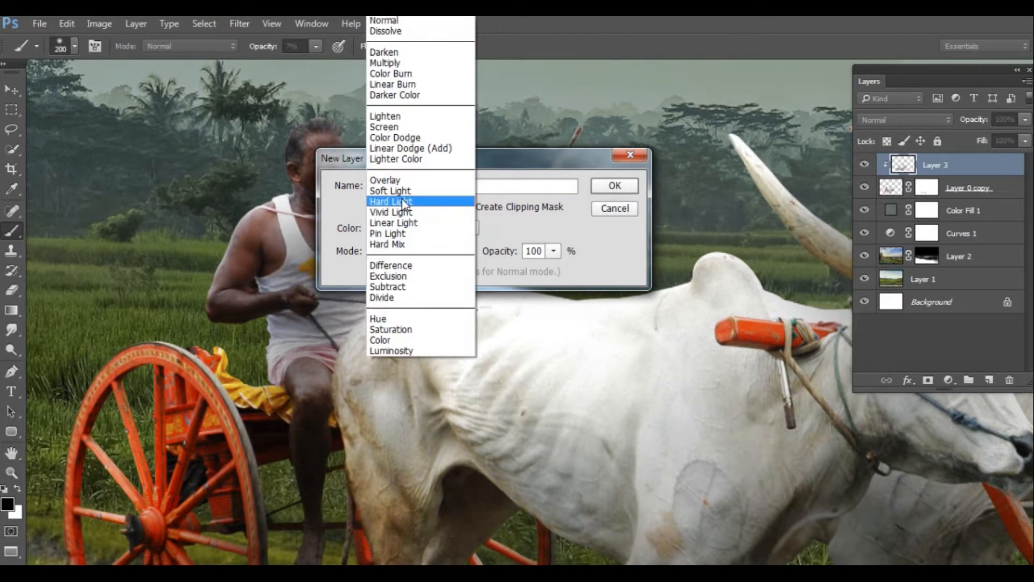
key(Escape)
click(422, 252)
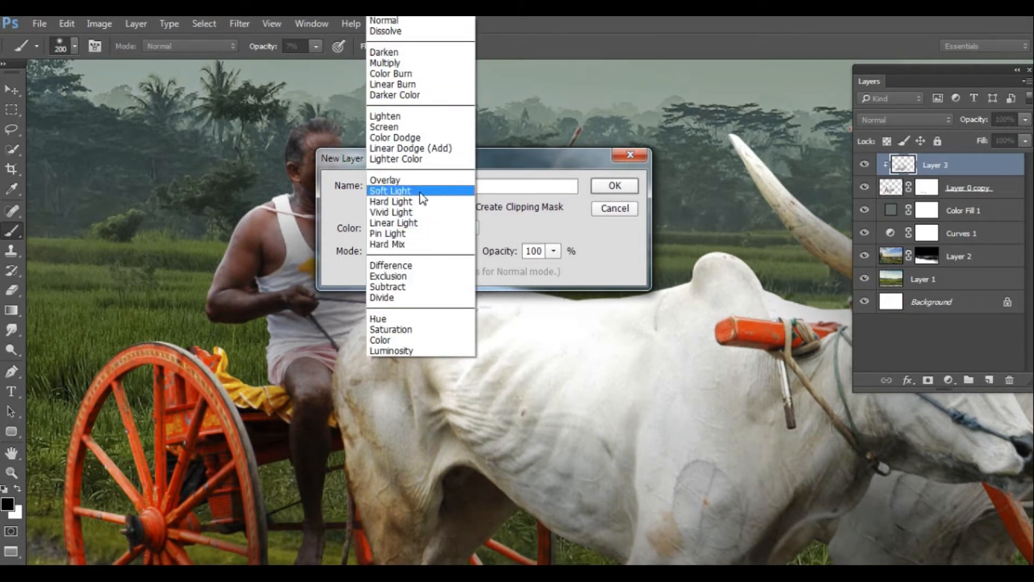
click(420, 191)
click(417, 226)
click(415, 241)
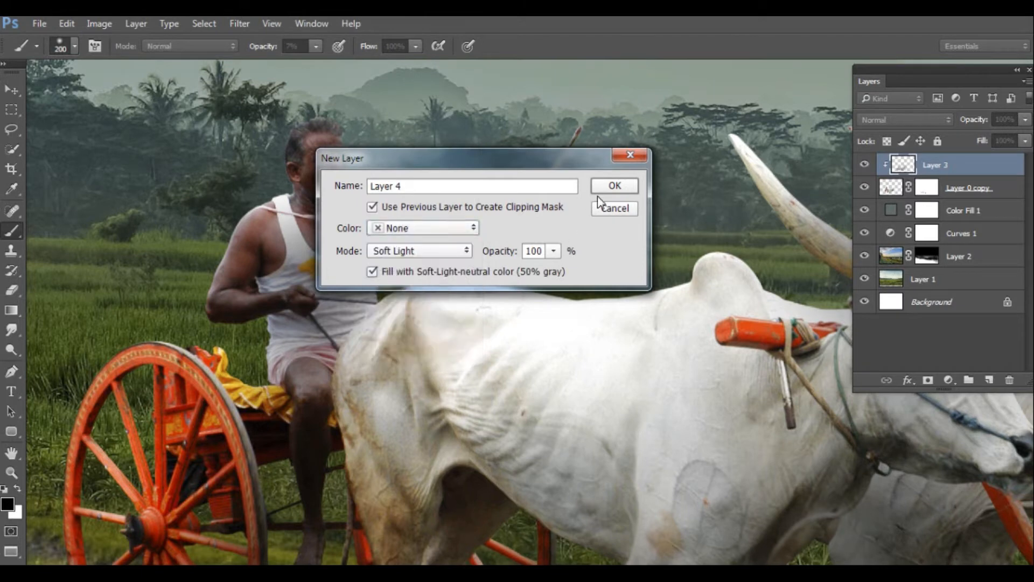
click(608, 187)
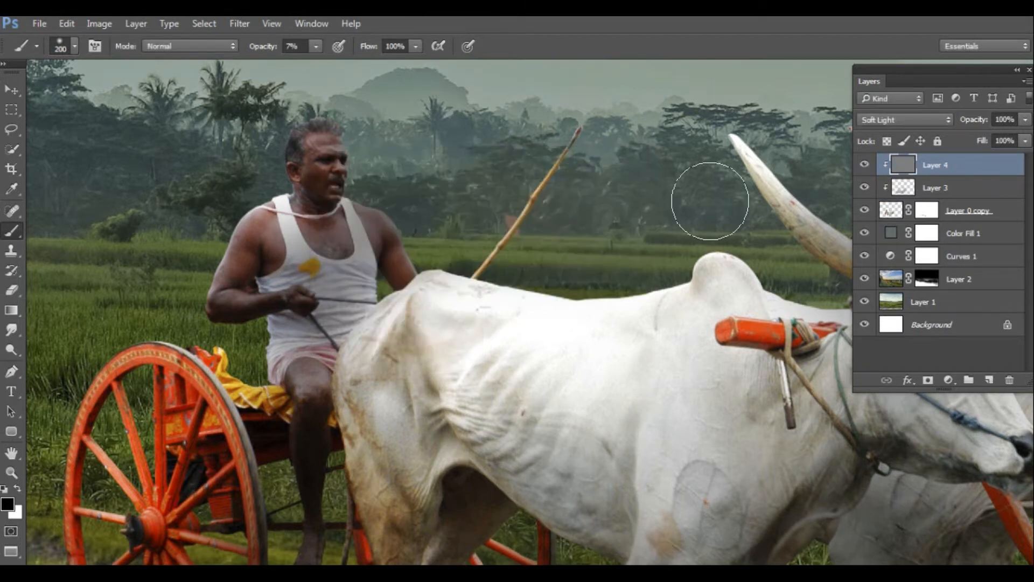
Step: Switch to the Dodge tool for lightening the gray Soft Light layer
click(16, 231)
click(14, 213)
click(13, 251)
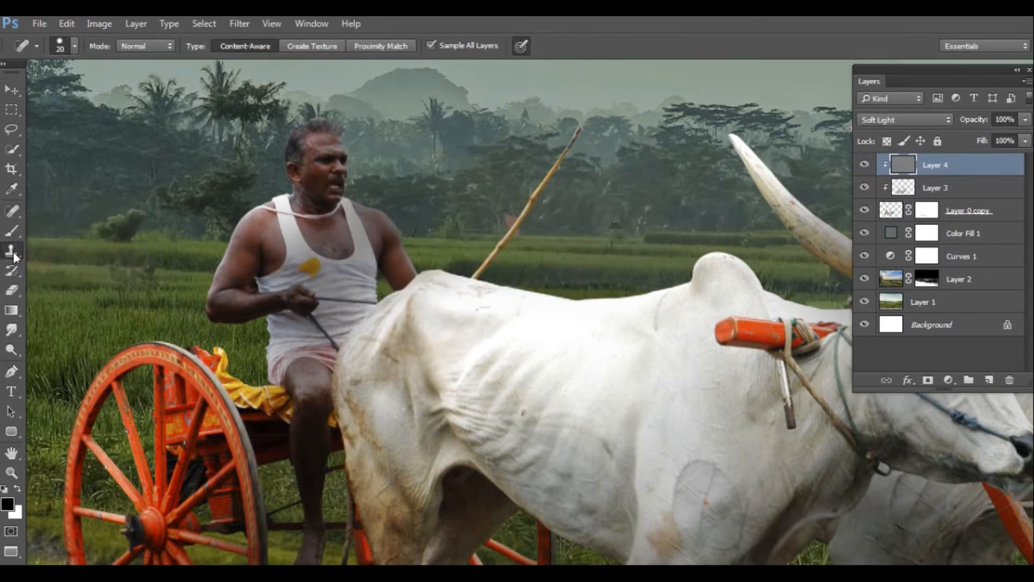
click(16, 268)
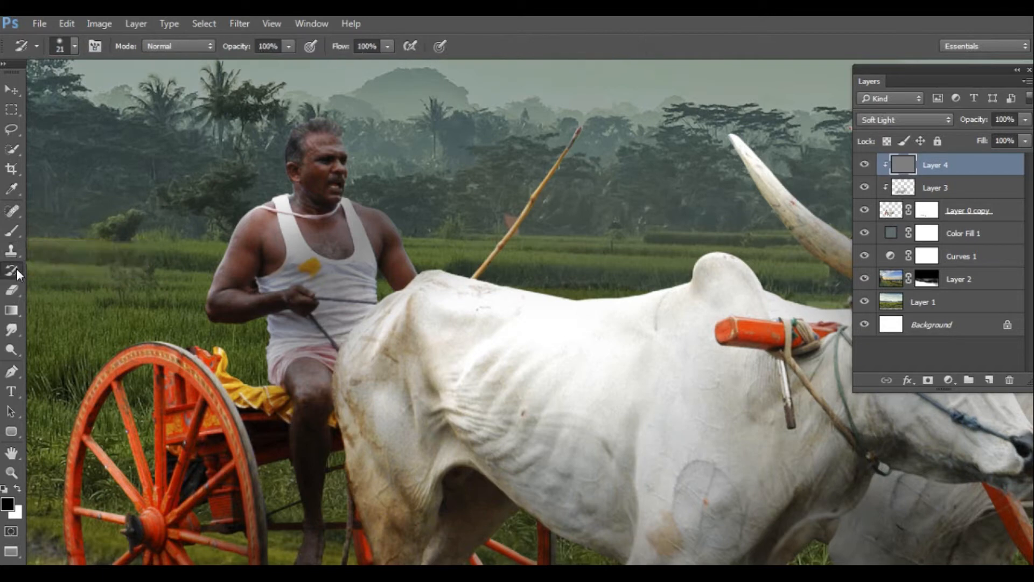
click(13, 330)
click(62, 328)
click(11, 349)
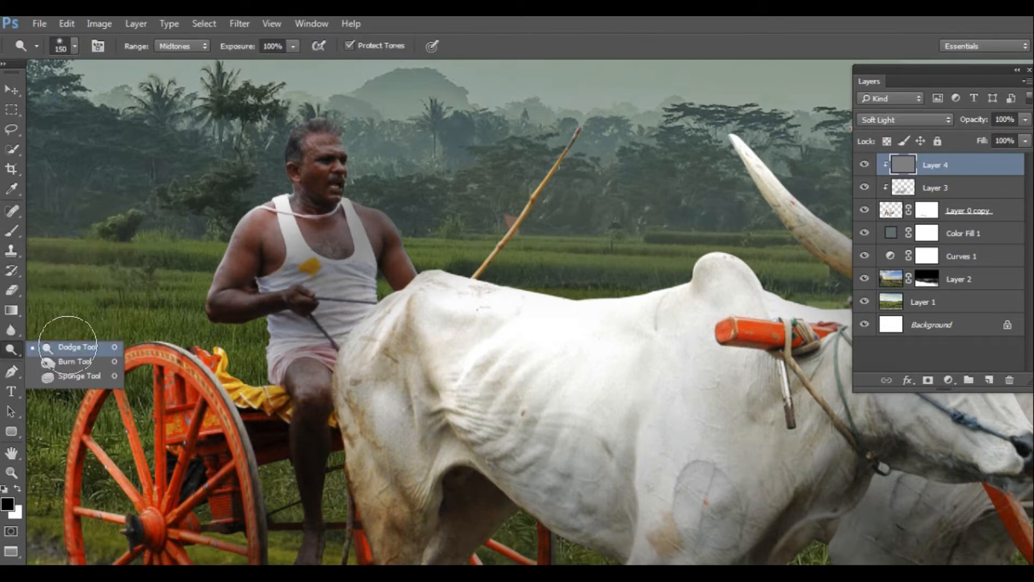
click(76, 348)
Step: Dodge highlights on the farmer's head, shoulders and arms with a 60 px brush, lowering the exposure to 75% and the size to 40 px
scroll(375, 199, up, 3)
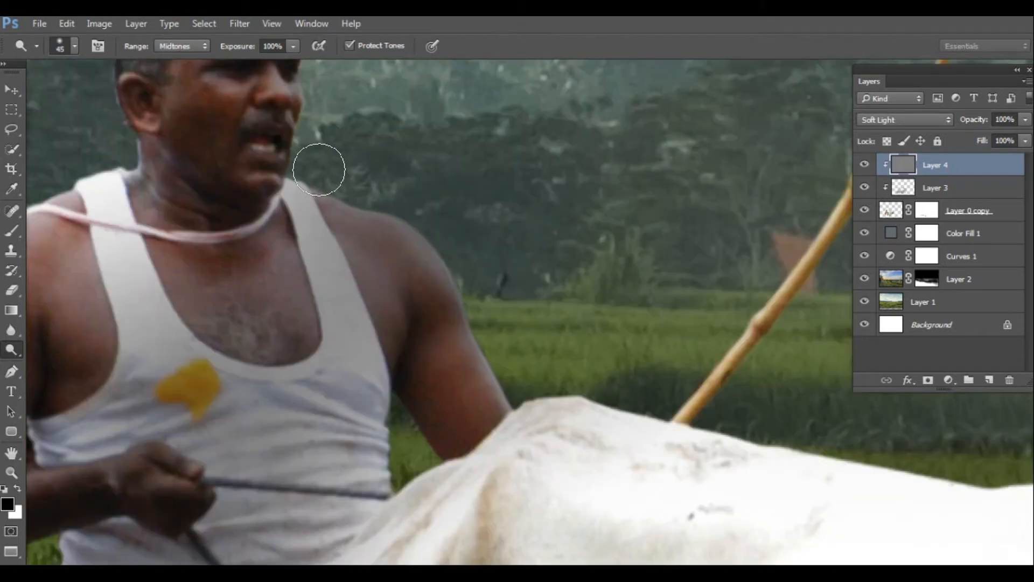
key(bracketright)
key(bracketright)
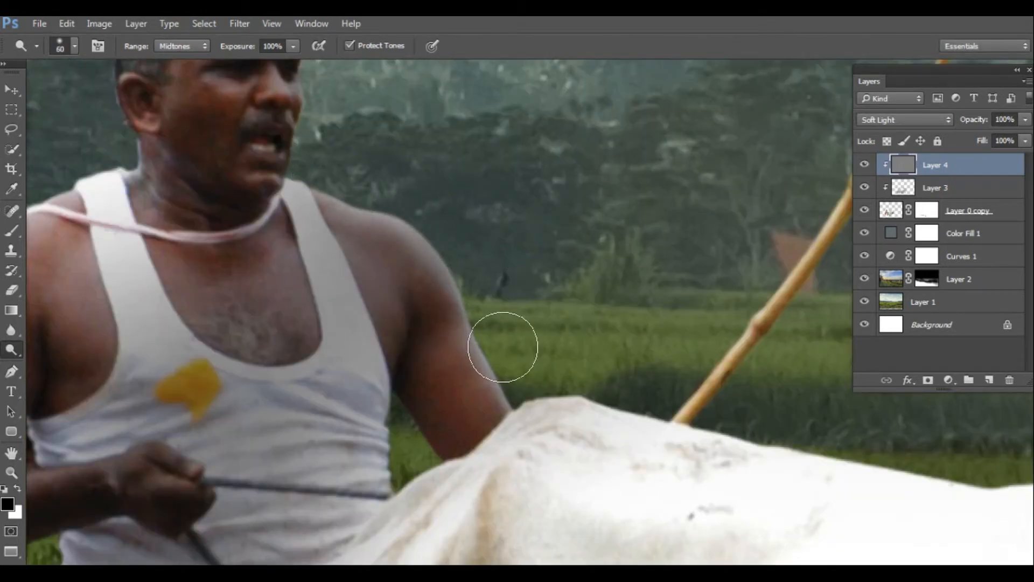
scroll(503, 346, down, 2)
key(bracketleft)
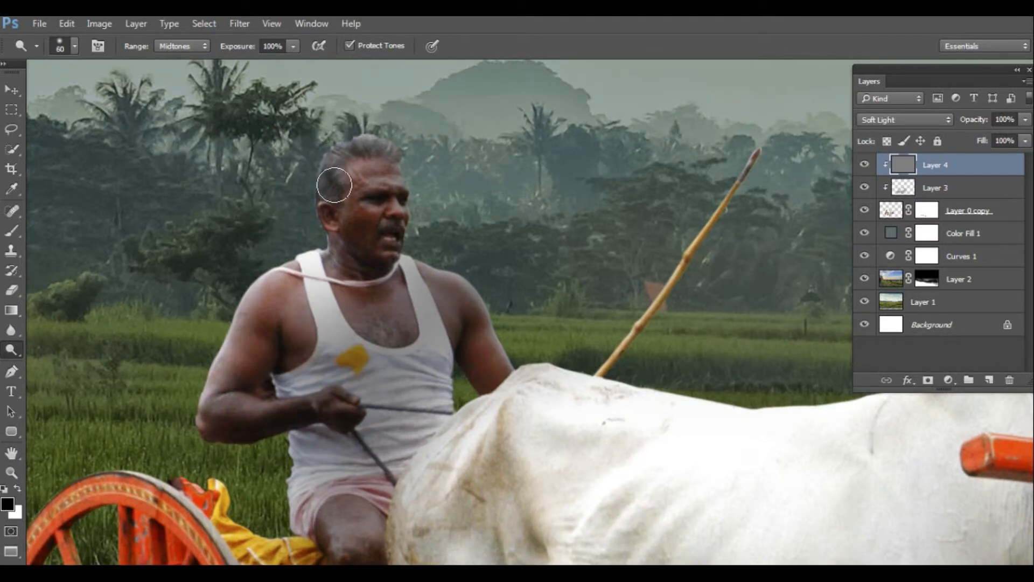
drag(214, 364, 369, 186)
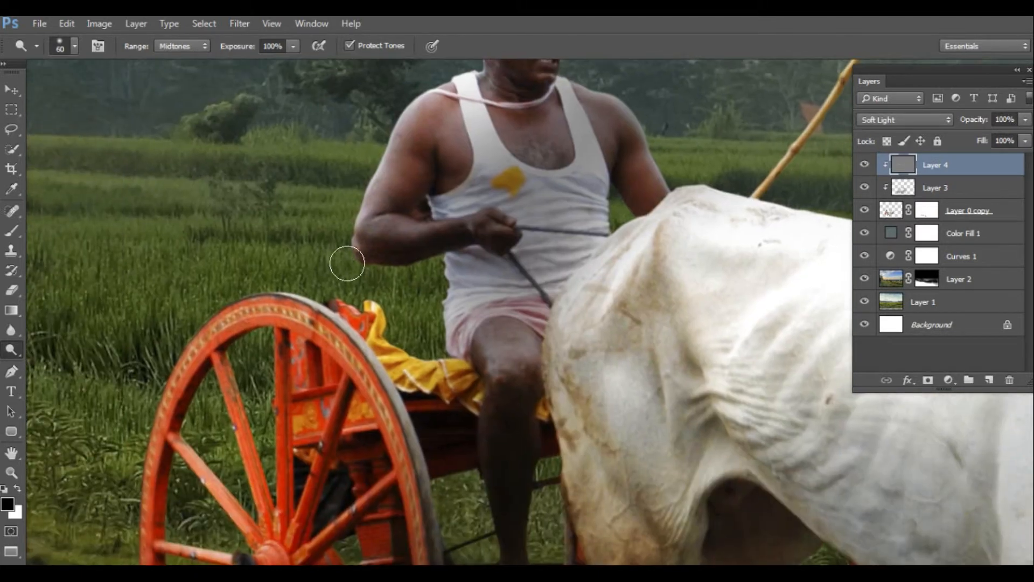
click(339, 248)
drag(440, 268, 444, 324)
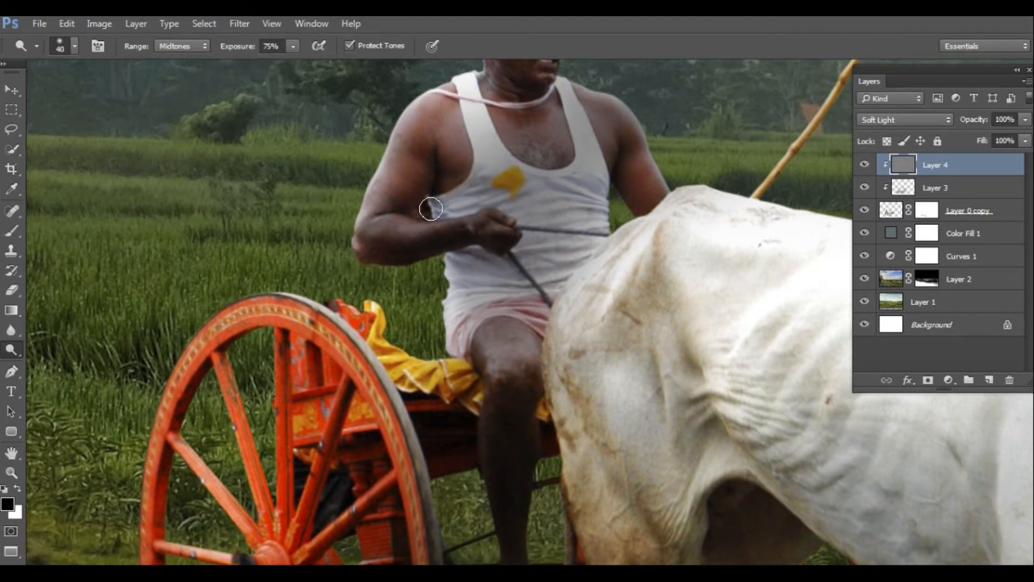
Step: Dodge highlights along the rims and spokes of the near and far cart wheels with a 50 px brush
drag(246, 296, 407, 183)
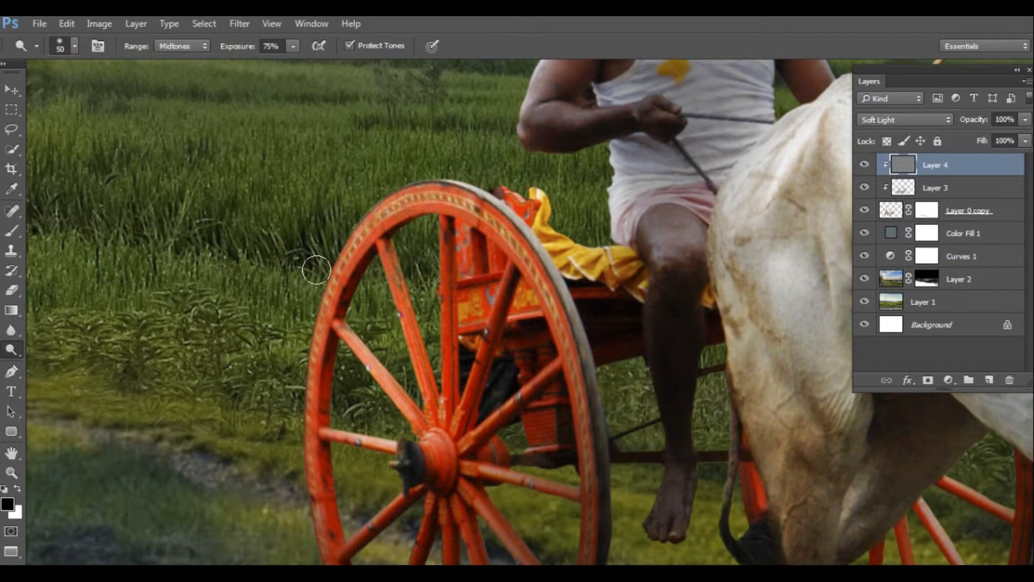
drag(370, 284, 327, 250)
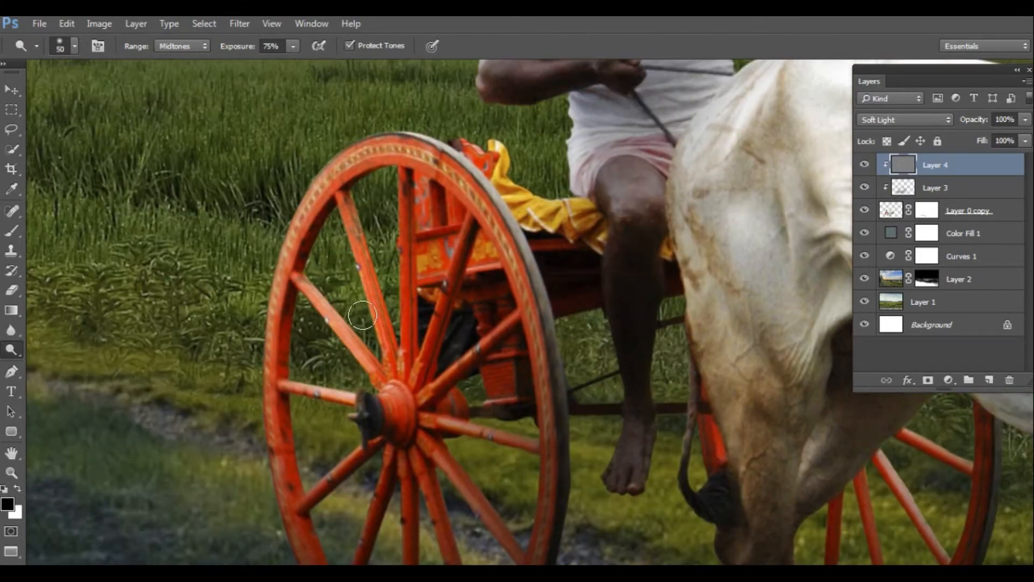
scroll(358, 269, up, 3)
scroll(358, 264, right, 5)
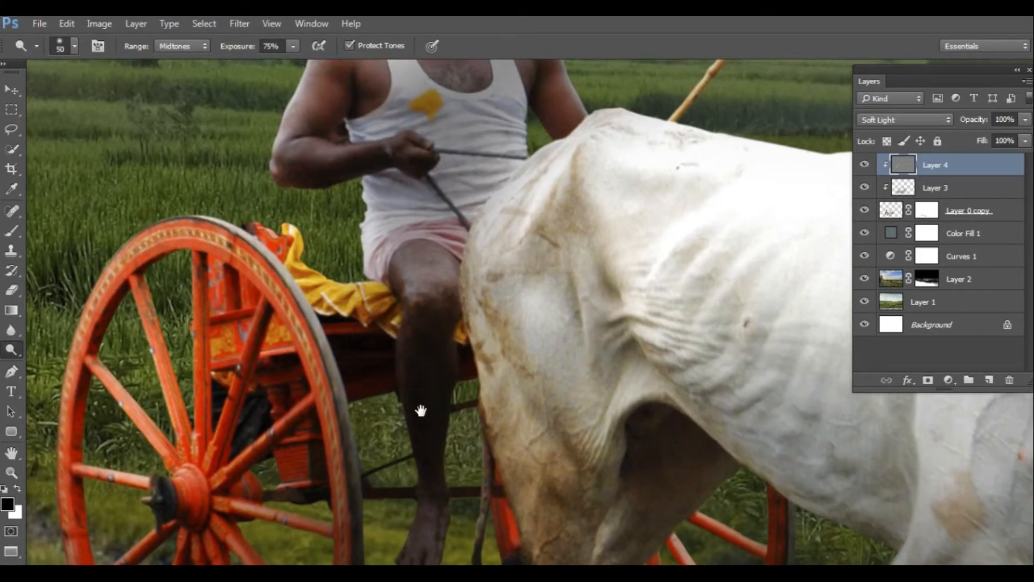
scroll(420, 410, down, 5)
drag(203, 239, 174, 316)
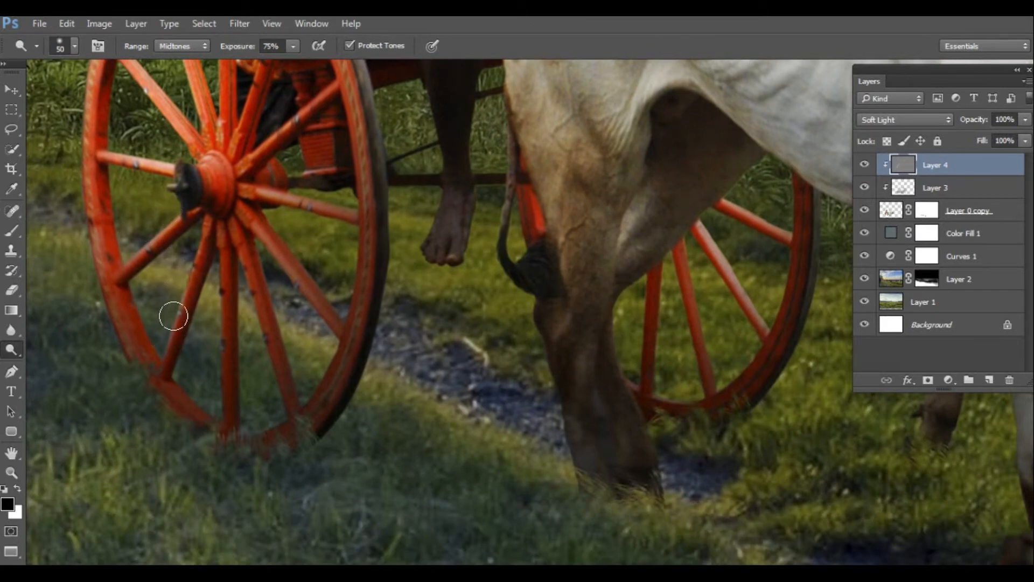
drag(254, 305, 264, 347)
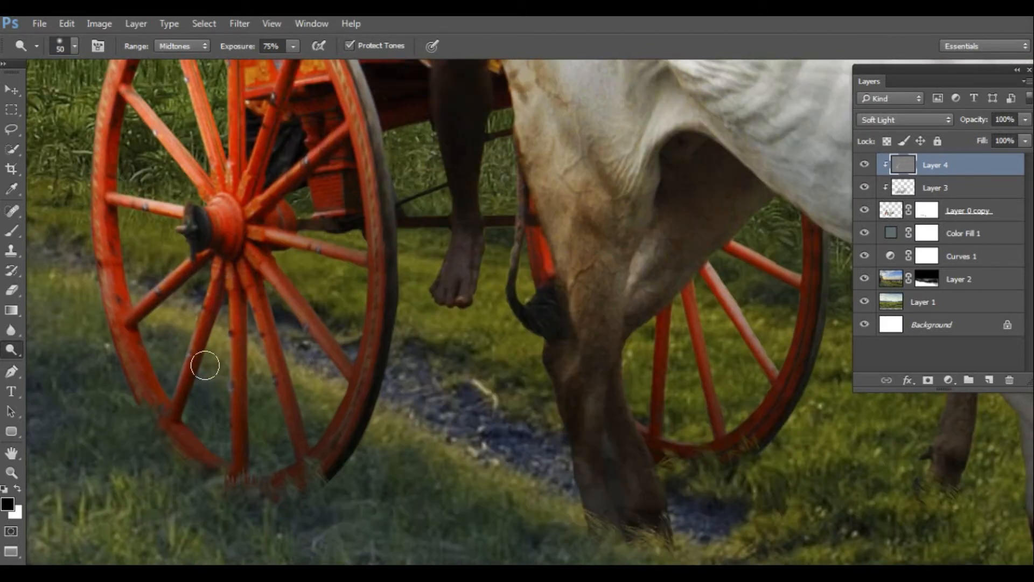
drag(202, 199, 226, 295)
scroll(231, 335, right, 10)
drag(231, 335, 273, 294)
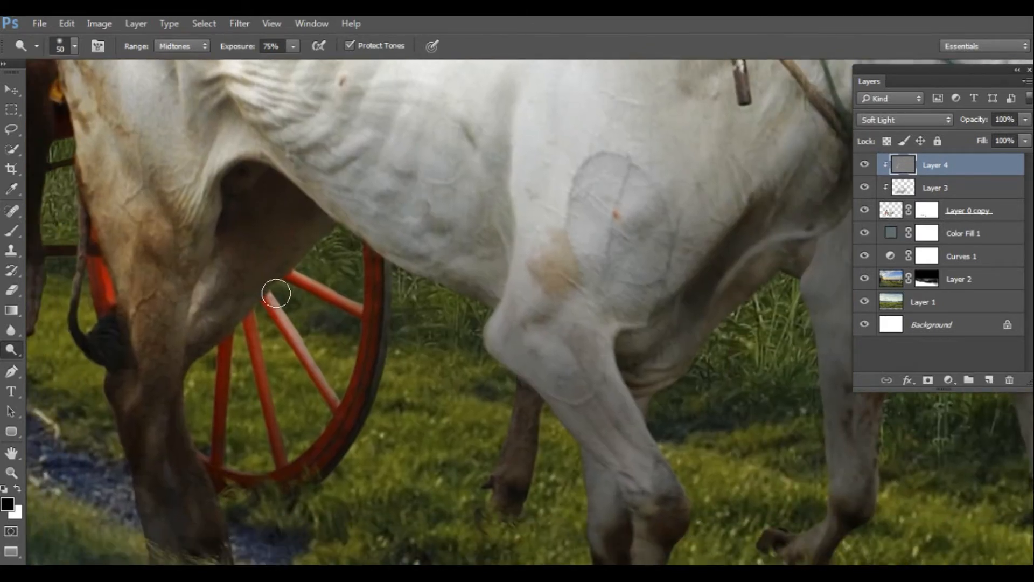
Step: Dodge highlights on the near bullock's back and flank with a 70 px brush
scroll(469, 366, down, 3)
scroll(519, 389, down, 2)
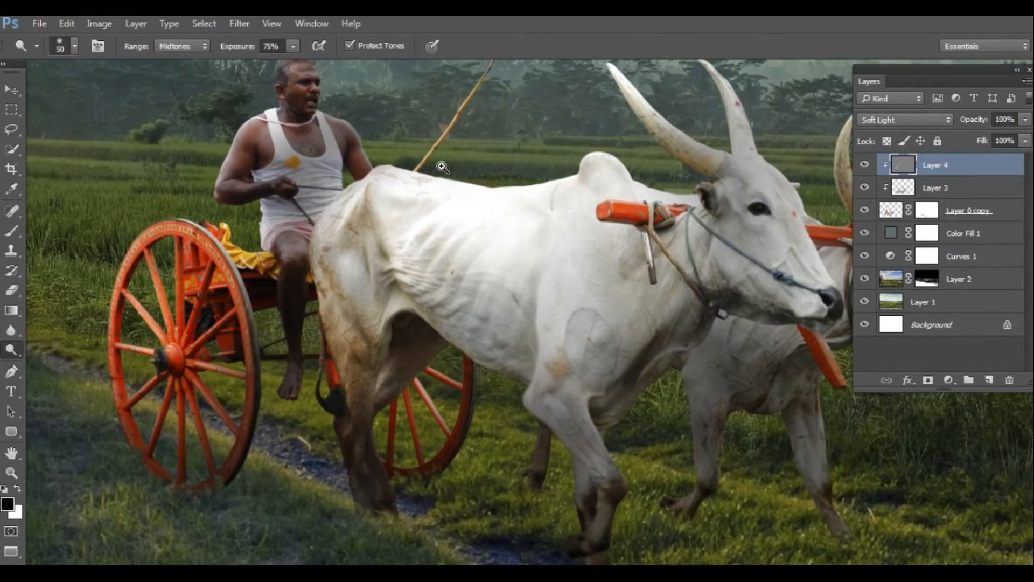
scroll(518, 389, up, 5)
mouse_move(320, 194)
mouse_down()
mouse_move(273, 302)
mouse_move(291, 474)
mouse_move(273, 316)
mouse_move(306, 327)
mouse_up()
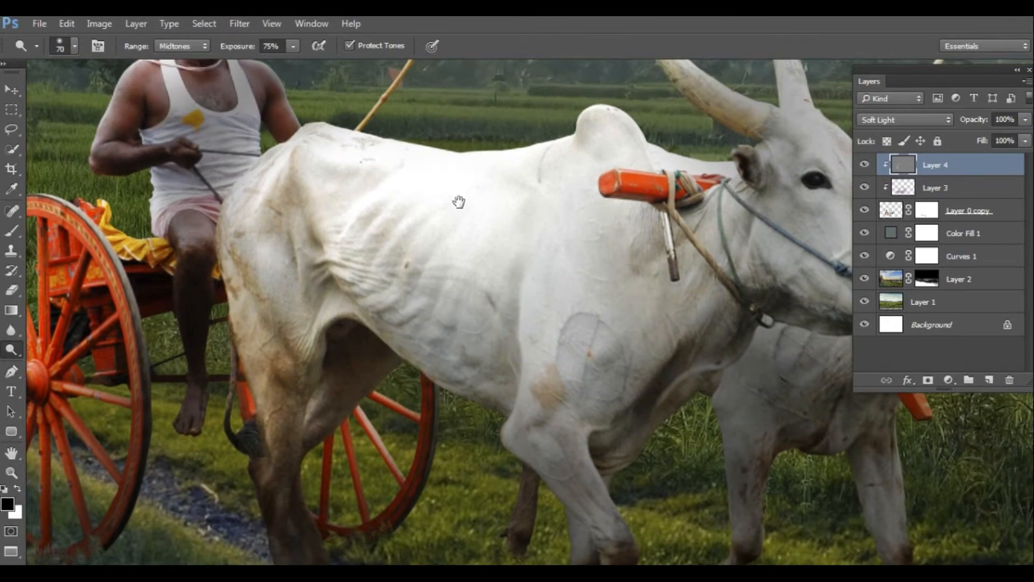
drag(511, 188, 382, 275)
Step: Dodge highlights on the horns and heads of both bullocks with a 30 px brush
scroll(494, 212, up, 2)
key([)
key([)
key([)
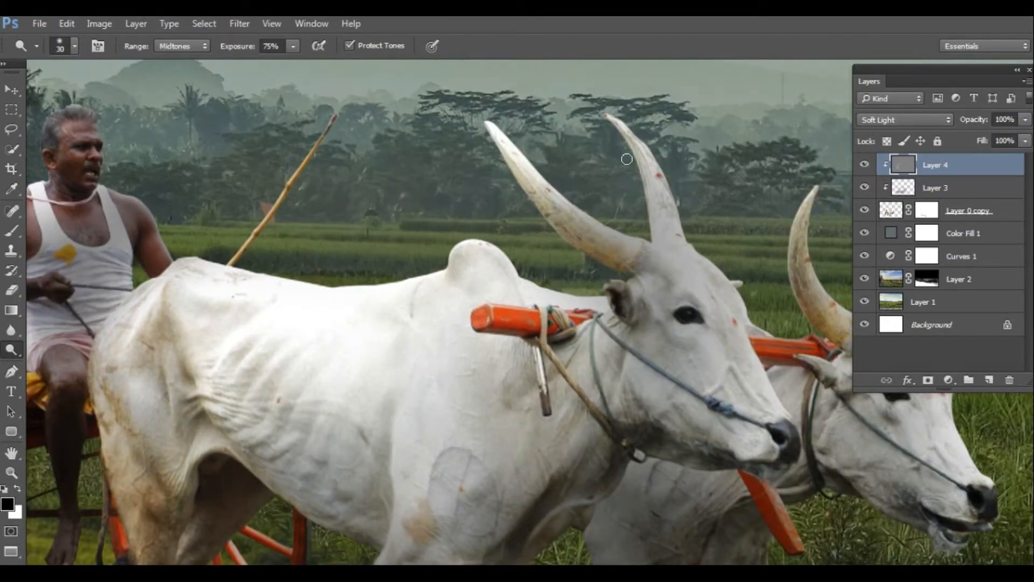
scroll(644, 225, down, 2)
drag(665, 471, 568, 349)
drag(690, 247, 536, 413)
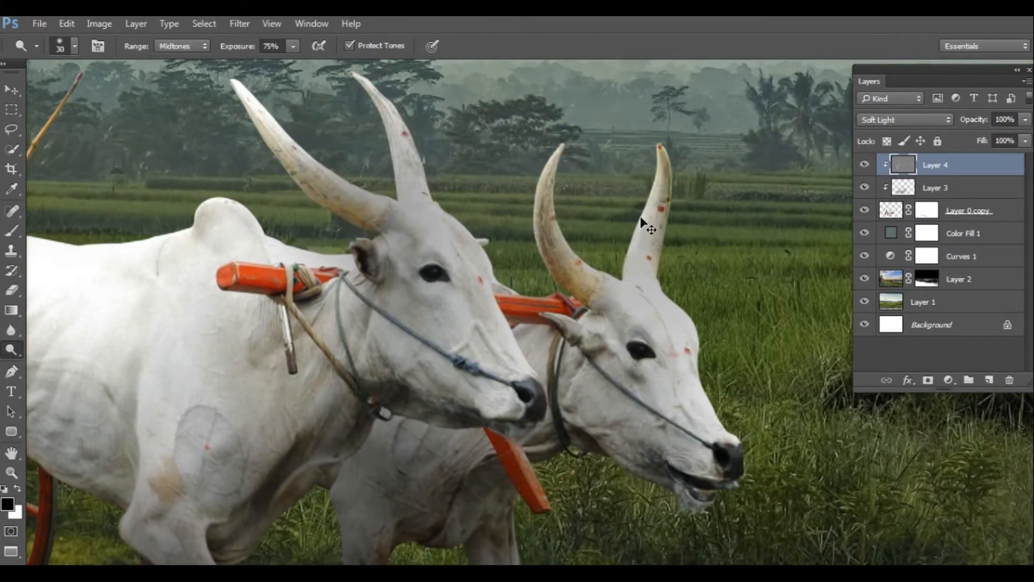
Step: Add a Curves adjustment clipped to the cart layers and pull its white point down to dim the cart's highlights
key(ctrl+0)
scroll(676, 410, up, 1)
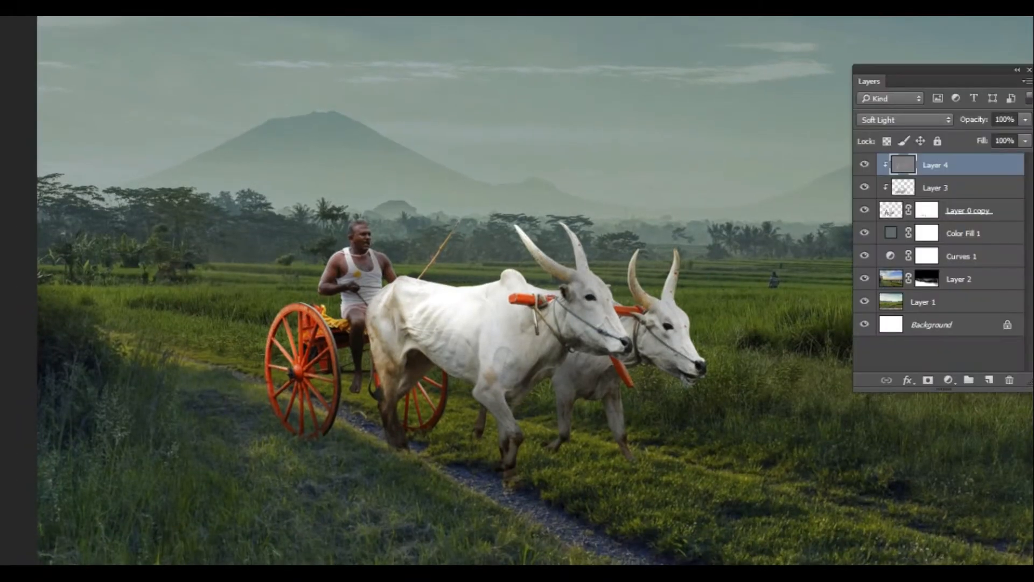
click(948, 380)
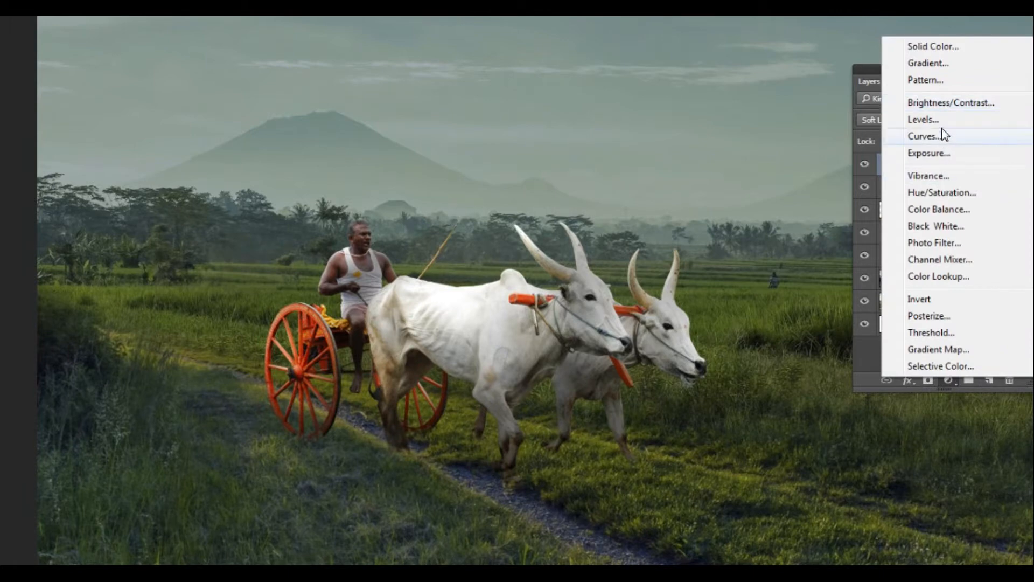
click(940, 136)
drag(993, 235, 993, 250)
click(902, 410)
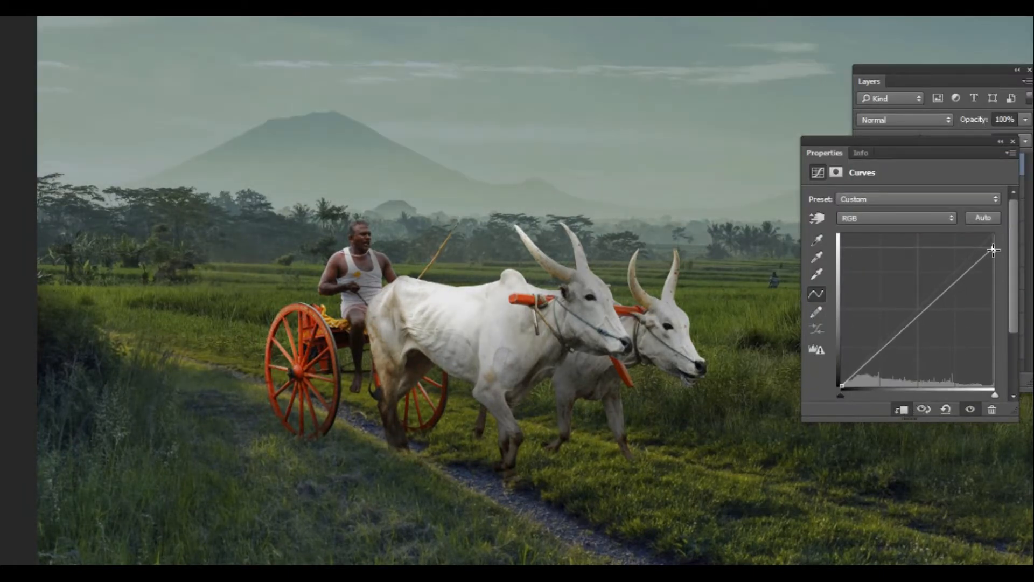
Step: Compare the cart with and without the new Curves adjustment, and lower that adjustment's opacity to 71%
key(ctrl+minus)
key(Tab)
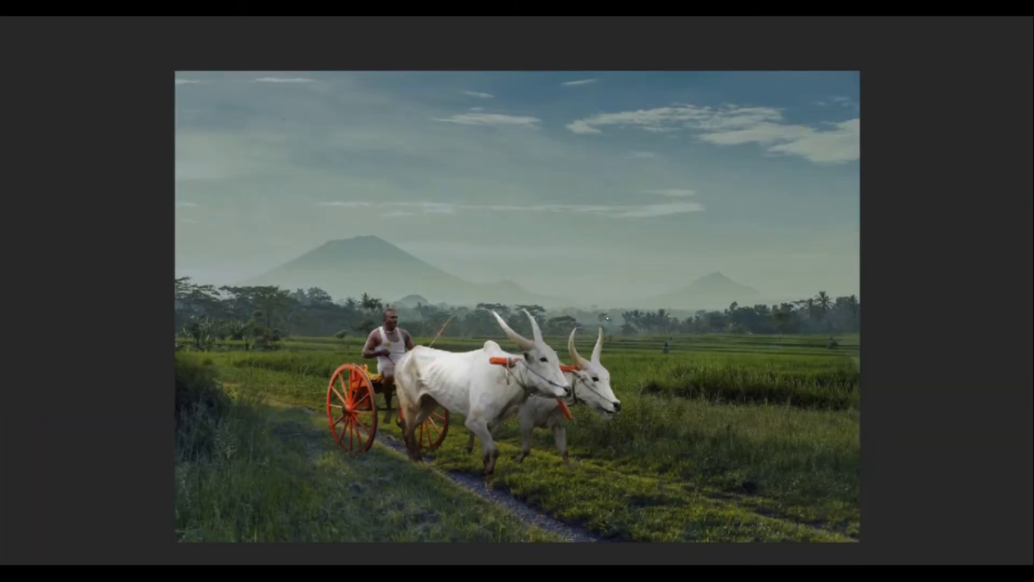
drag(607, 316, 625, 286)
ctrl+click(542, 333)
key(F7)
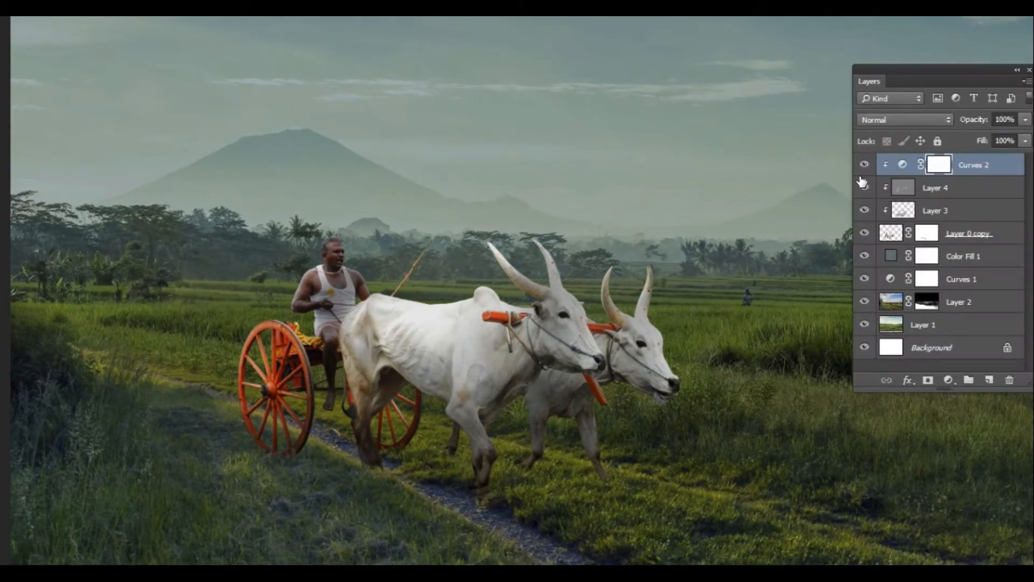
click(865, 164)
click(865, 165)
key(ctrl+minus)
drag(973, 120, 959, 124)
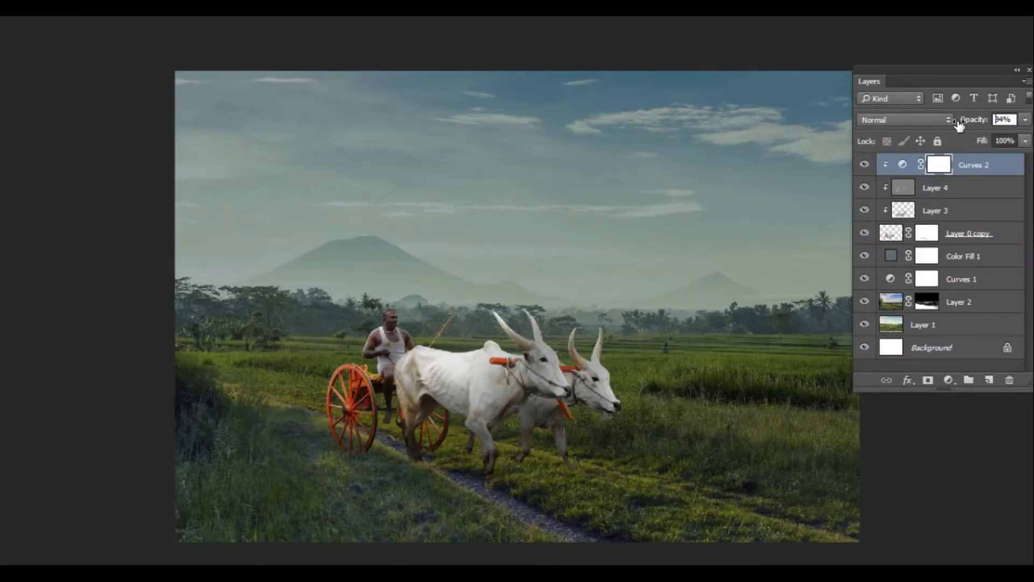
key(f)
key(ctrl+minus)
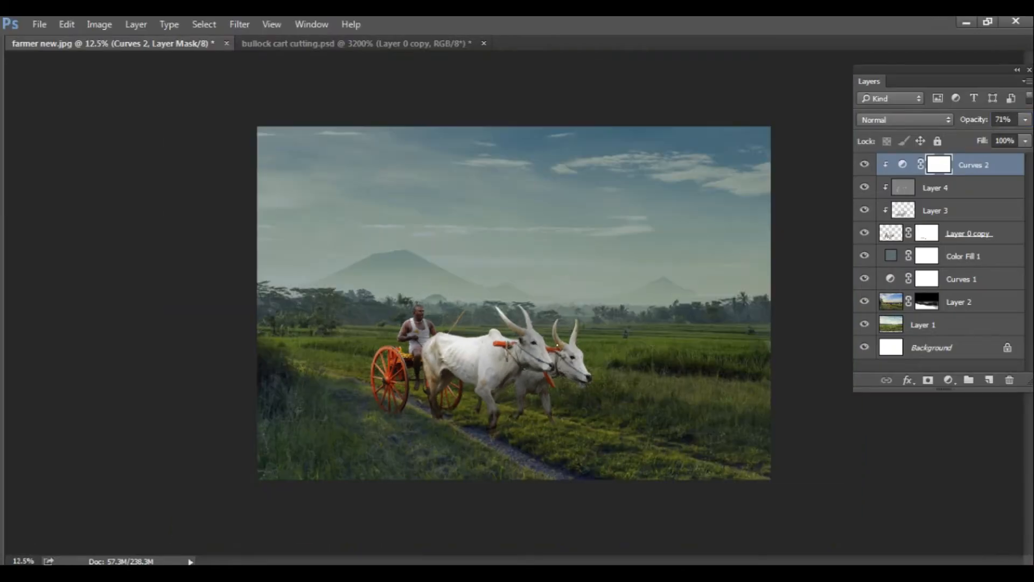
key(Tab)
key(ctrl+plus)
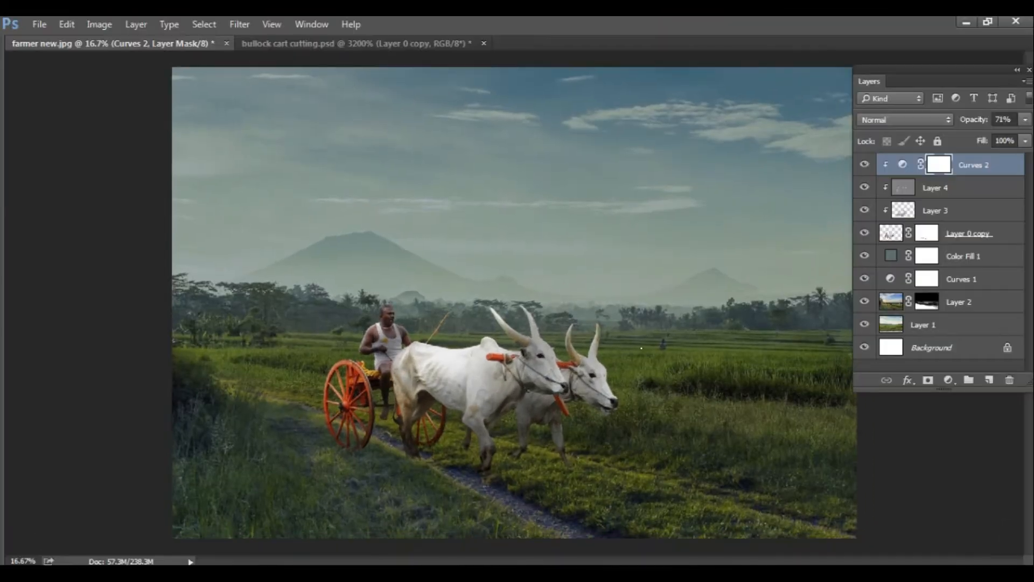
key(f)
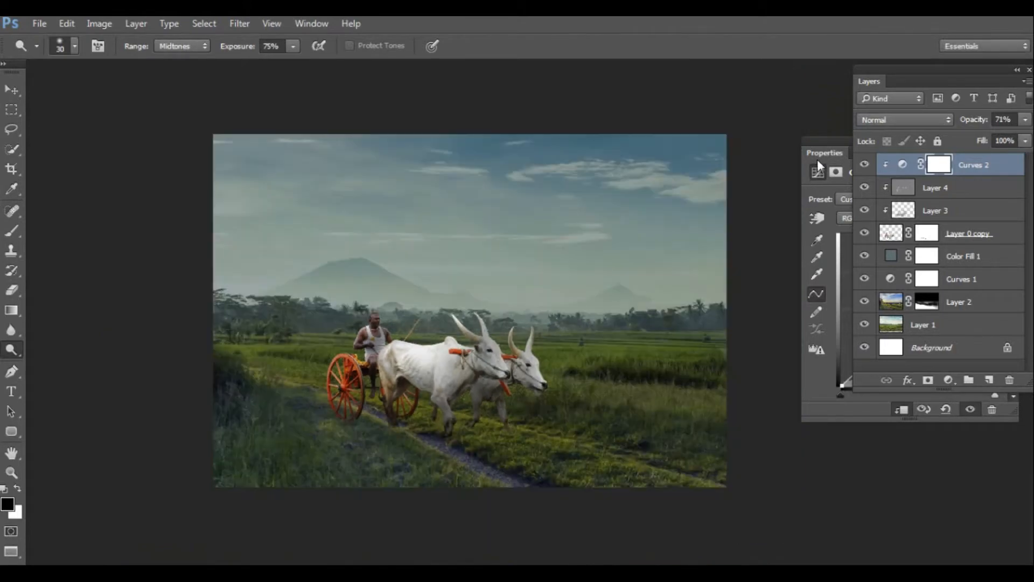
click(816, 159)
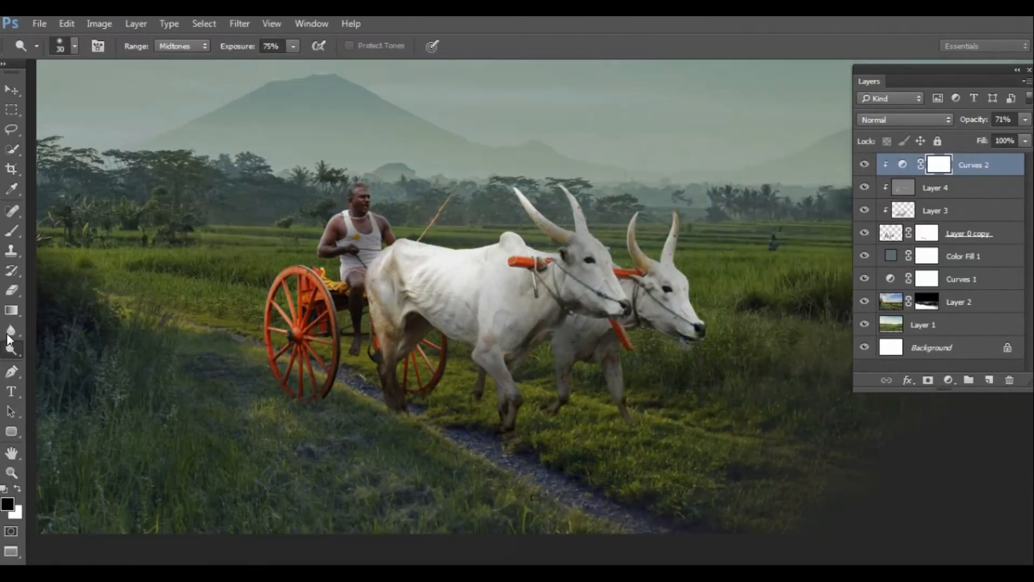
Step: Choose the Brush tool with the irregular 129 px textured tip for painting dust
click(12, 232)
click(54, 228)
key(ctrl+plus)
key(ctrl+plus)
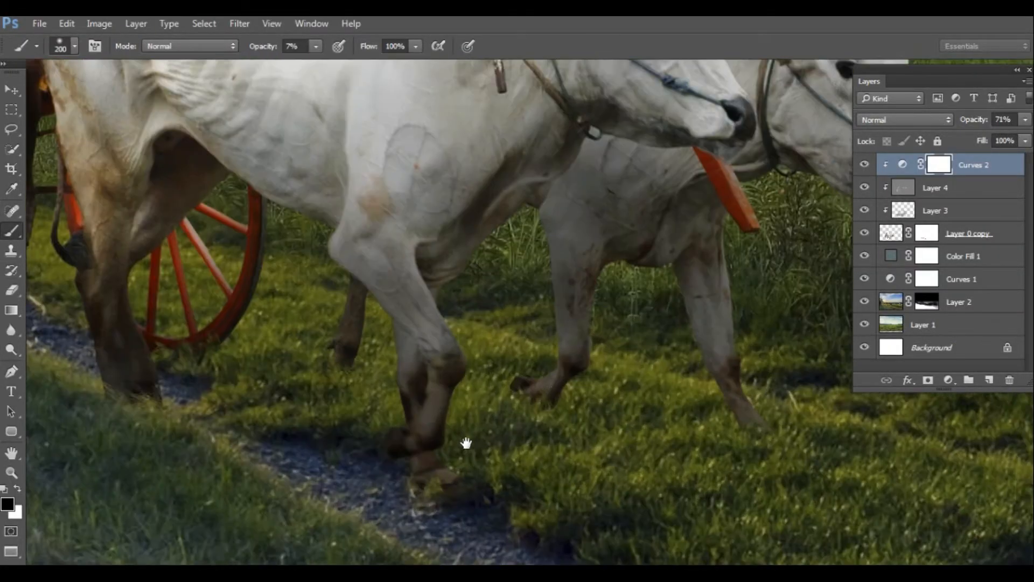
drag(466, 443, 446, 307)
right_click(453, 307)
scroll(562, 463, down, 5)
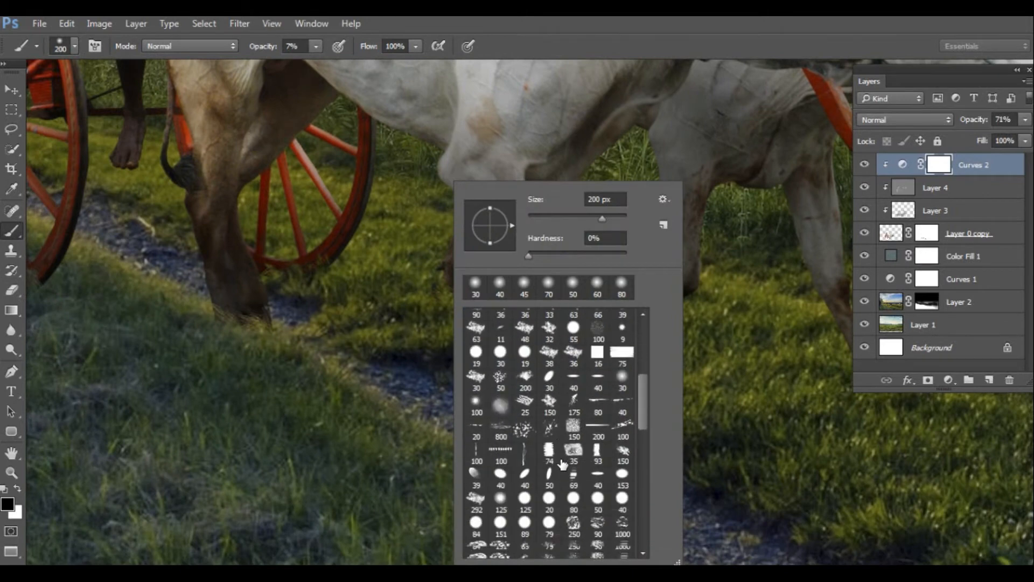
scroll(562, 463, down, 5)
click(525, 451)
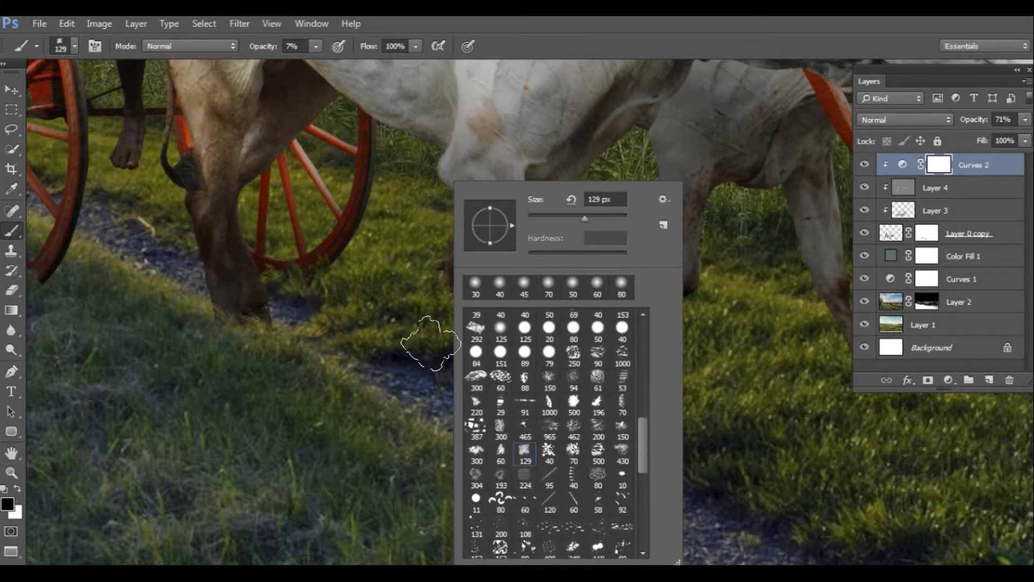
click(431, 343)
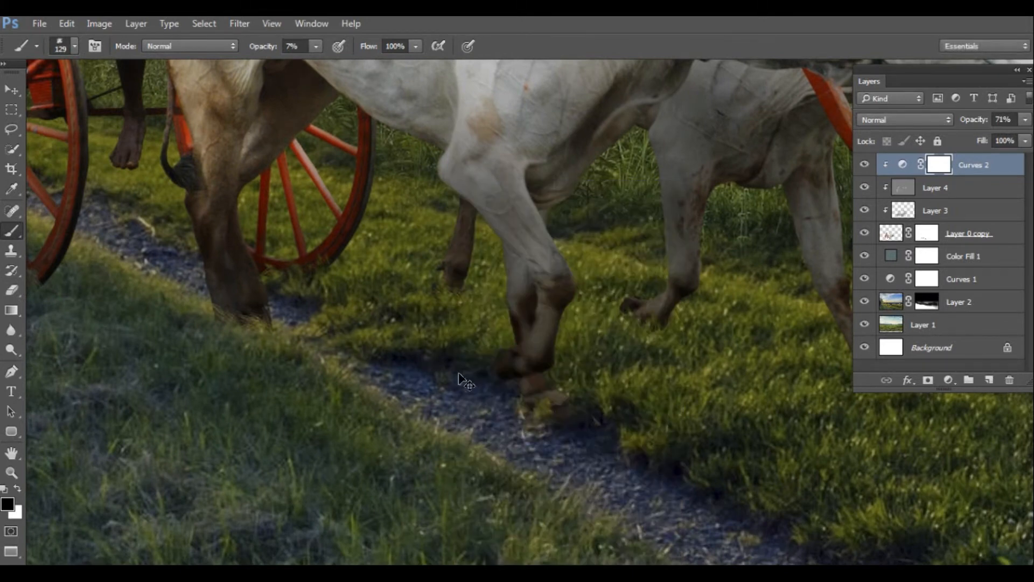
Step: Add an empty layer above Curves 2, enlarge the brush to 175 px, and undo a trial dust stroke under the near wheel
click(988, 382)
key(bracketright)
key(bracketright)
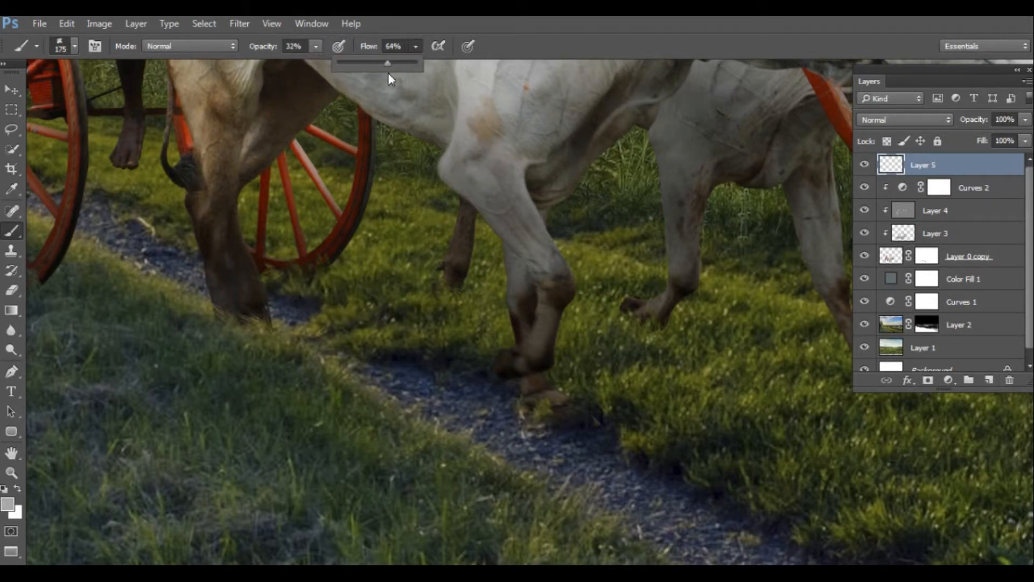
drag(390, 78, 394, 70)
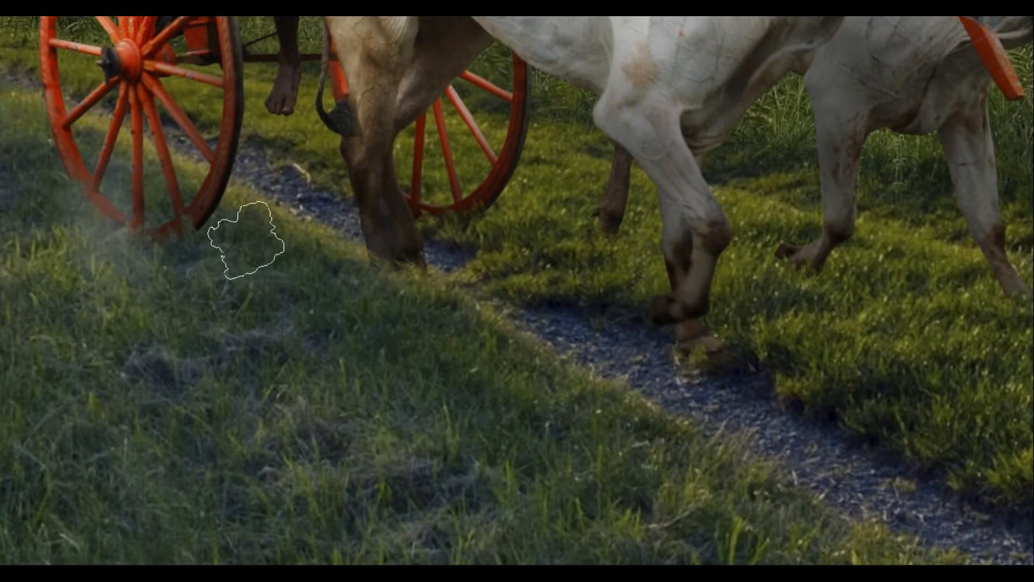
key(ctrl+z)
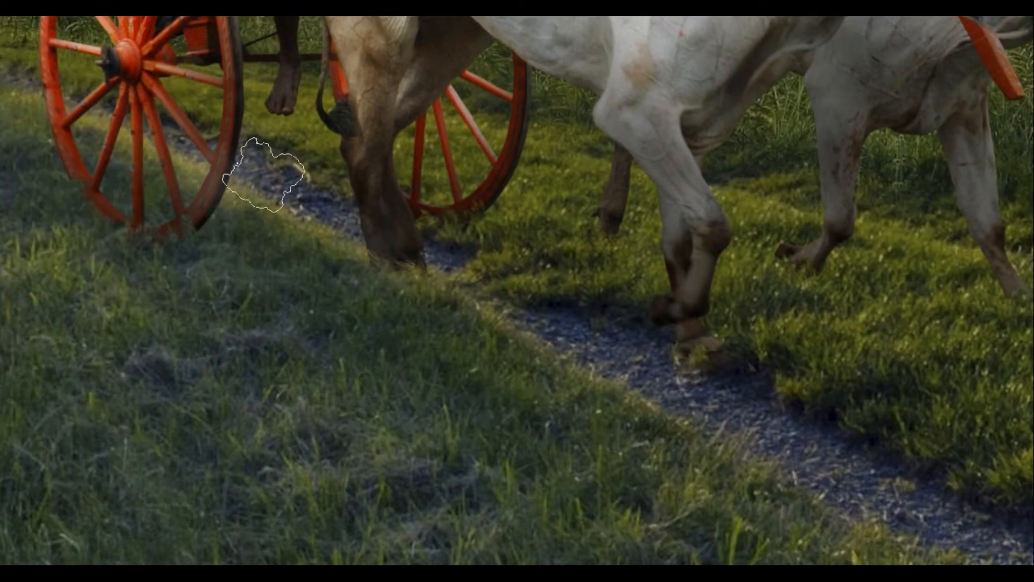
Step: Paint faint grey dust below the near wheel and around the bullocks' hooves at 39% flow, raising the brush opacity to 31%
key(f)
mouse_move(164, 248)
mouse_down()
mouse_move(264, 199)
mouse_move(402, 305)
mouse_up()
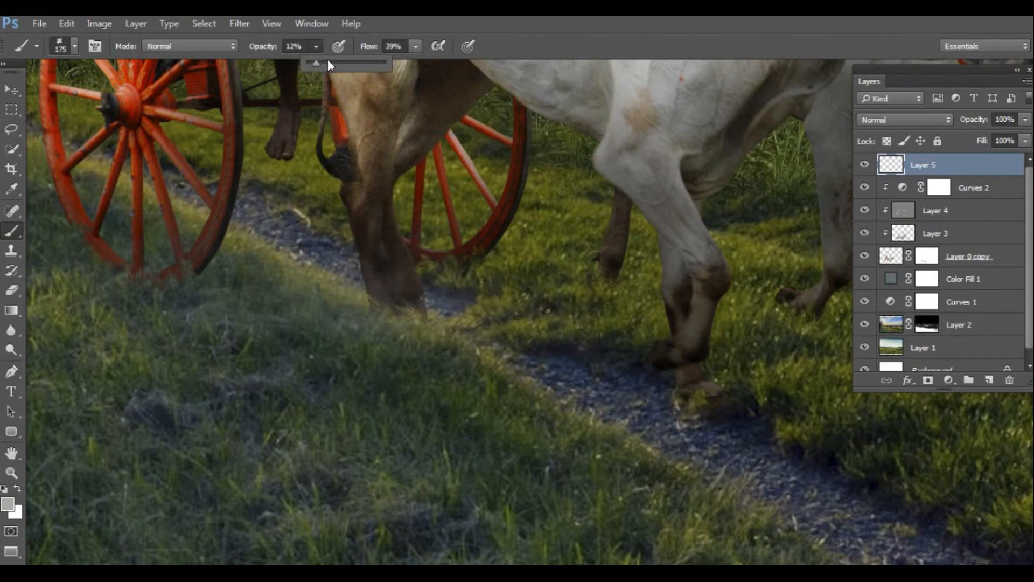
click(330, 63)
mouse_move(530, 263)
mouse_down()
mouse_move(471, 296)
mouse_move(385, 286)
mouse_up()
mouse_move(653, 327)
mouse_down()
mouse_move(487, 309)
mouse_move(630, 281)
mouse_up()
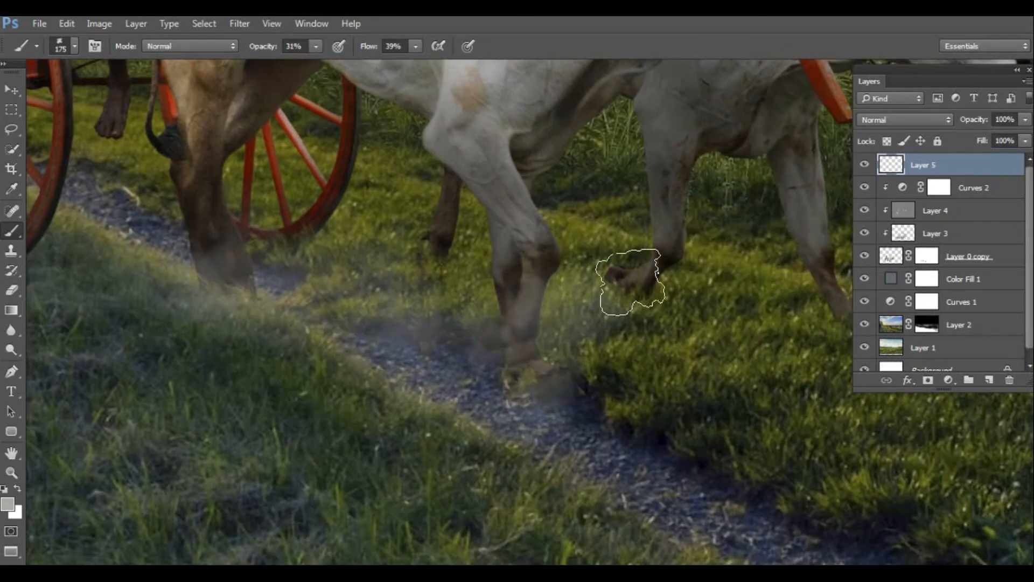
key(ctrl+0)
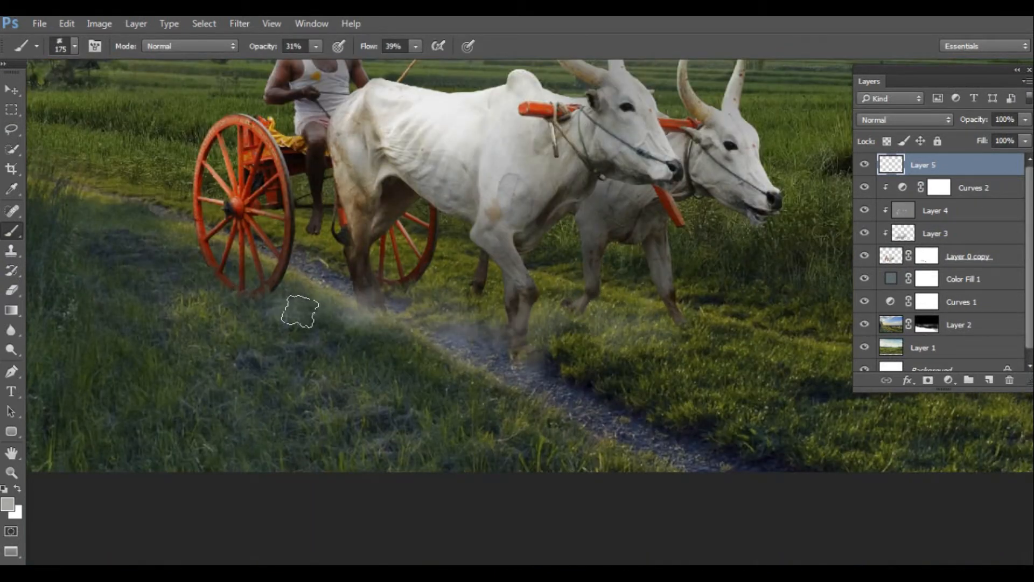
key(ctrl+0)
drag(475, 462, 476, 451)
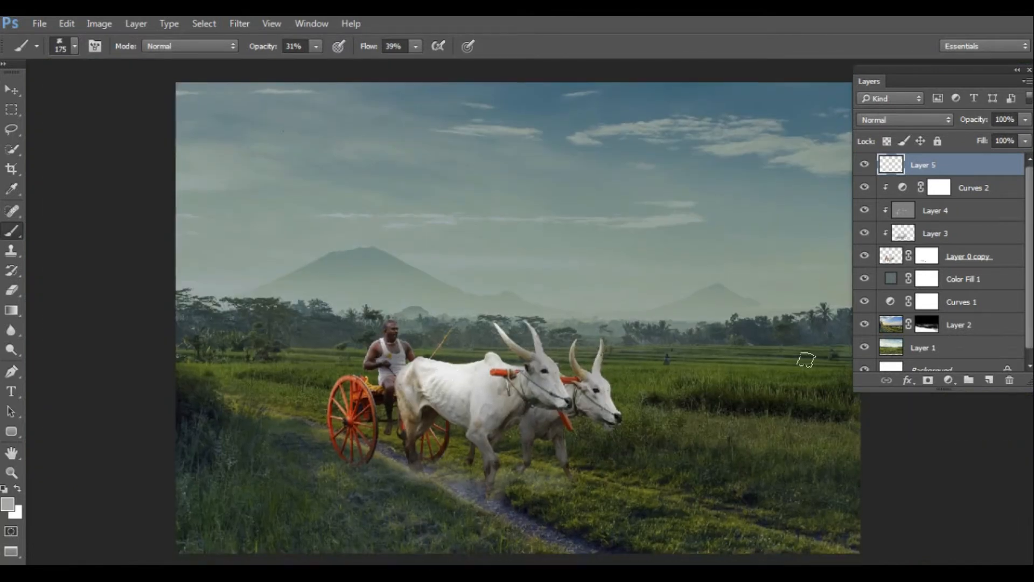
Step: Add another empty layer and paint soft mist behind the cart and farmer, adjusting the textured brush to 600 px
click(988, 380)
key(bracketright)
key(bracketright)
mouse_move(205, 337)
mouse_down()
mouse_move(197, 302)
mouse_move(316, 334)
mouse_move(302, 300)
mouse_move(319, 344)
mouse_move(452, 334)
mouse_up()
key(bracketleft)
key(bracketleft)
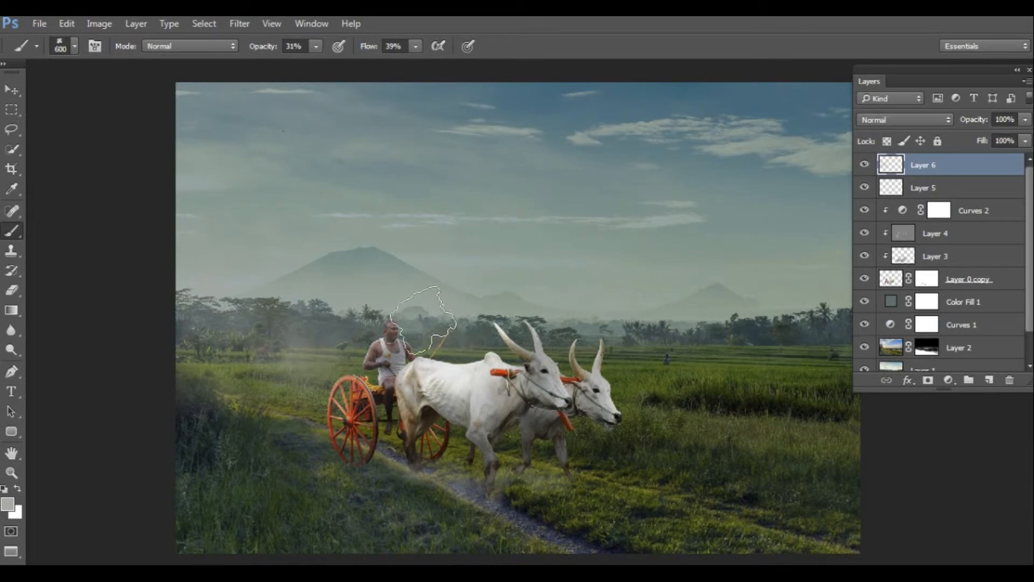
click(478, 340)
Step: Try painting denser mist across the bullocks and the field beyond at 54% opacity and 72% flow, and undo it
drag(324, 63, 337, 62)
click(416, 46)
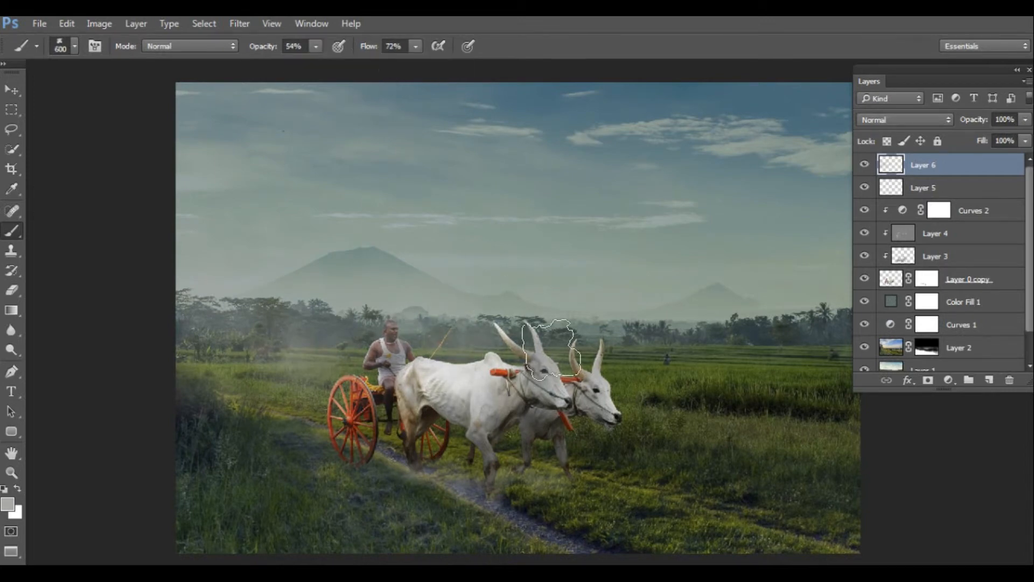
drag(550, 349, 700, 401)
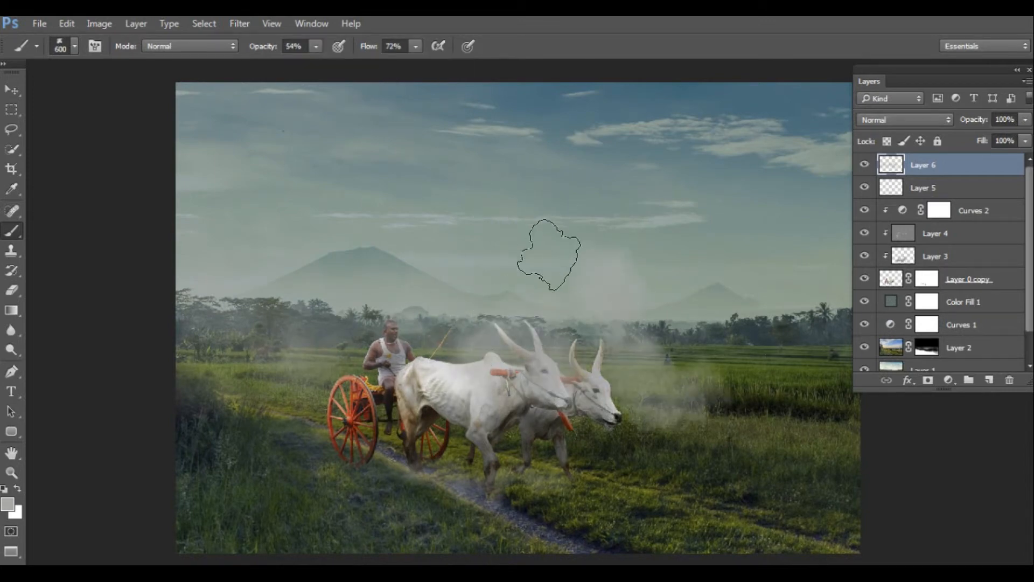
key(ctrl+z)
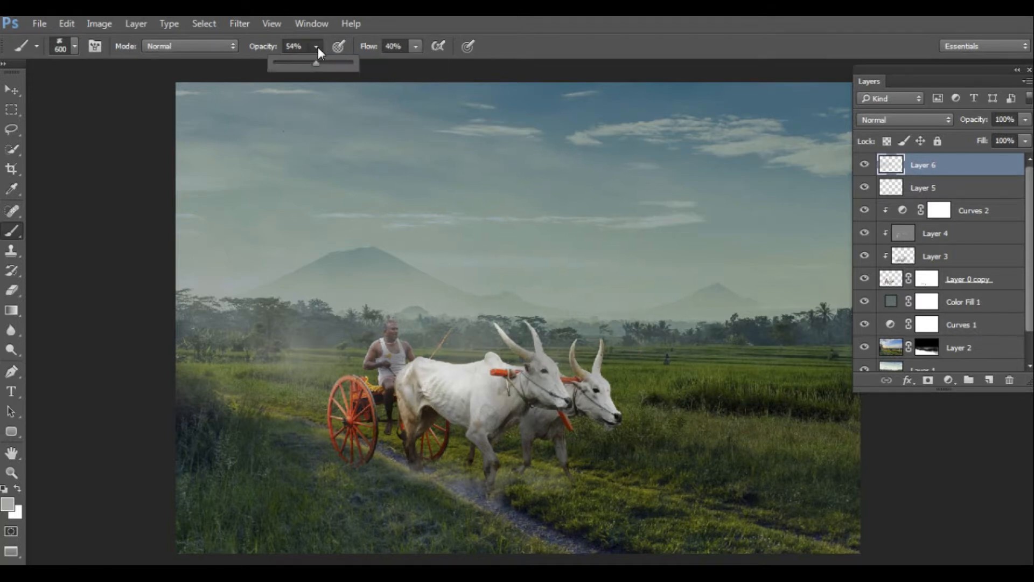
Step: Paint mist across the field, treeline and mountains at 40% flow, and move the mist layer between Curves 1 and Layer 2
mouse_move(579, 380)
mouse_down()
mouse_move(658, 404)
mouse_move(718, 358)
mouse_move(785, 369)
mouse_move(816, 409)
mouse_move(609, 367)
mouse_up()
key(f)
mouse_move(872, 329)
mouse_down()
mouse_move(288, 320)
mouse_move(151, 242)
mouse_up()
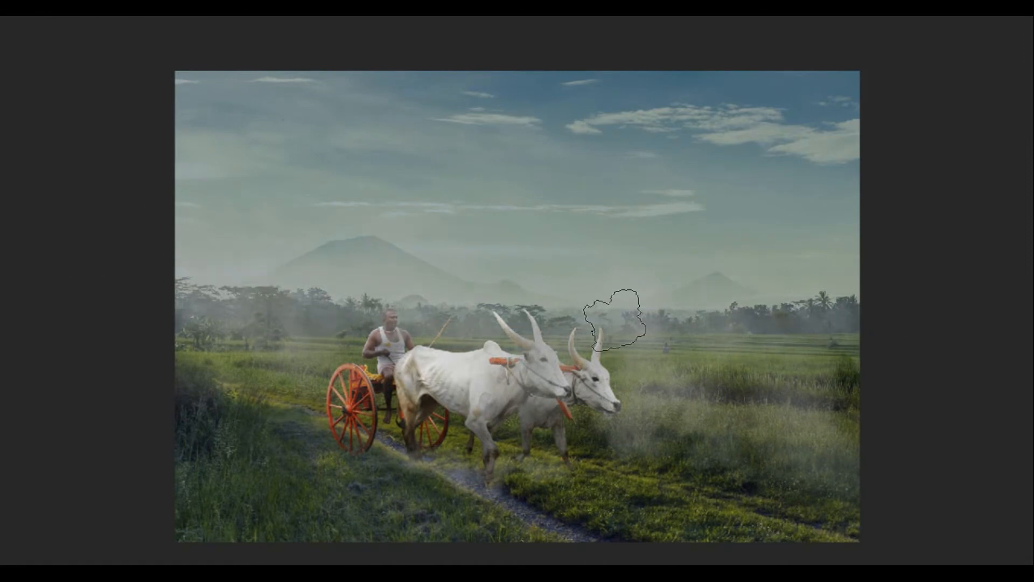
mouse_move(1029, 215)
drag(946, 166, 972, 331)
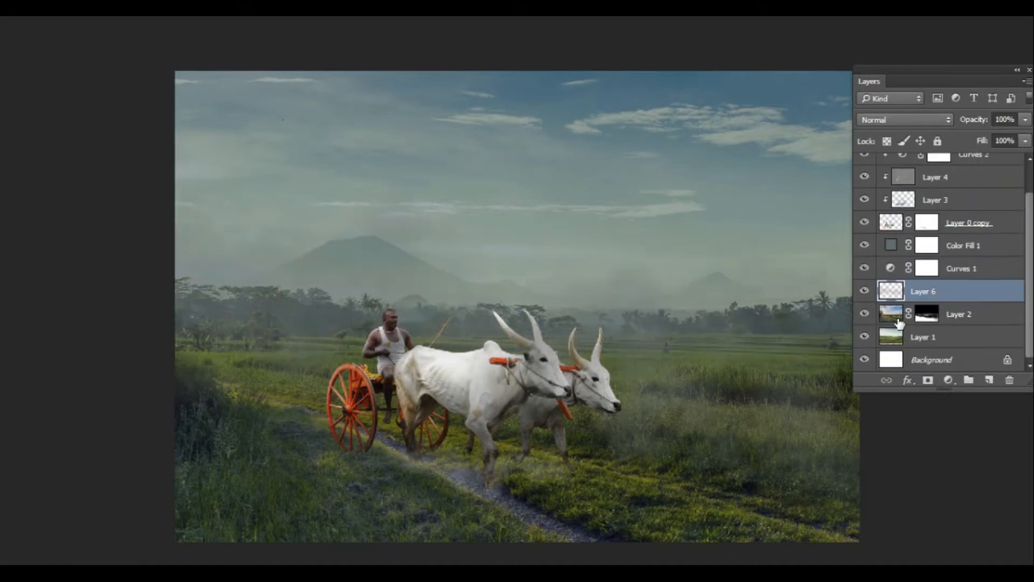
key(ctrl+t)
drag(710, 356, 620, 220)
key(ctrl+z)
key(Escape)
Step: Set the foreground colour to a light grey with C 13, M 10, Y 10 and K 0
key(F6)
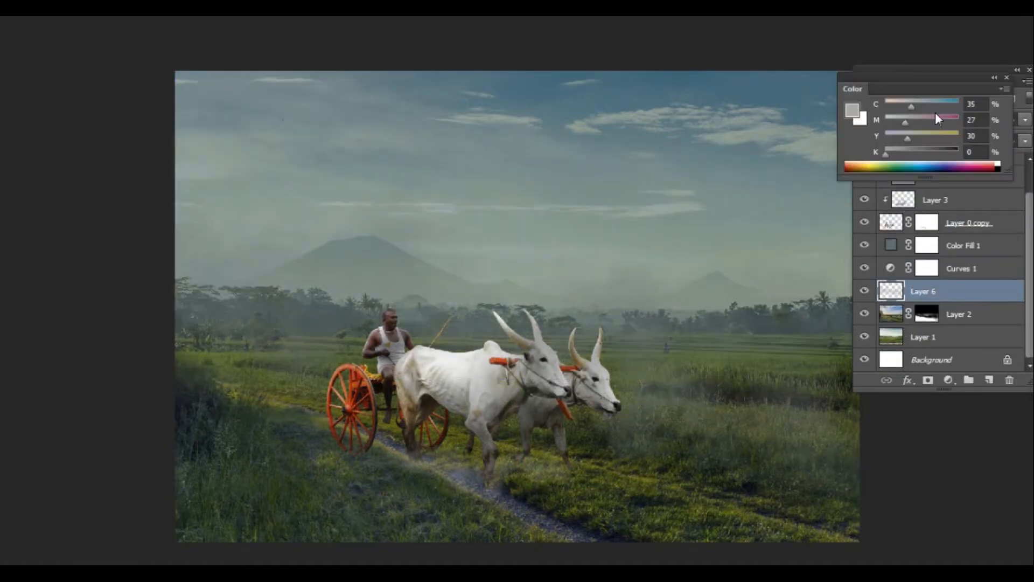
click(852, 112)
click(564, 161)
key(Return)
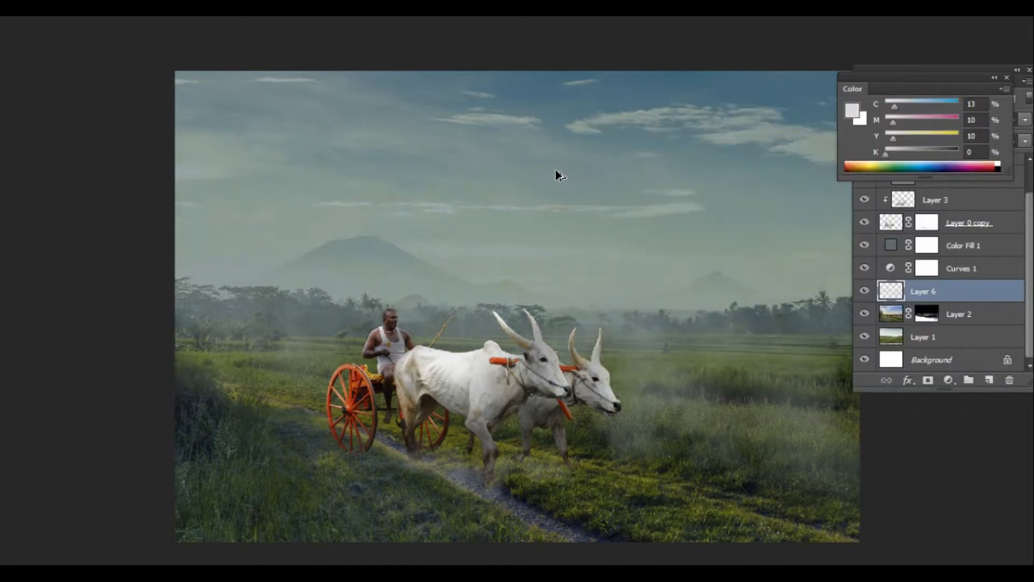
click(1006, 78)
Step: Try Vivid Light on the mist layer, settle on the Hard Light blend mode, and lower its opacity to 84%
click(936, 119)
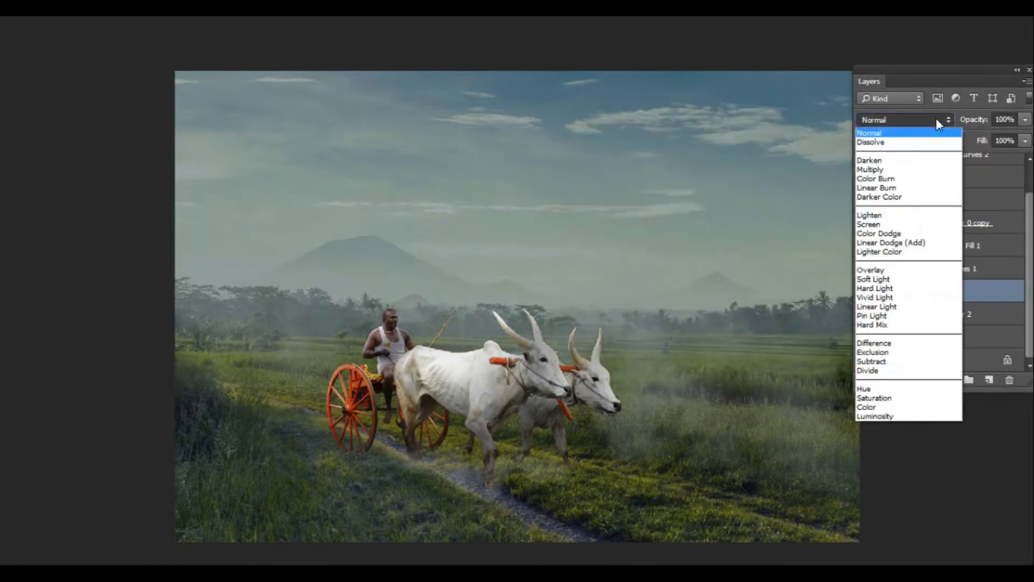
click(905, 292)
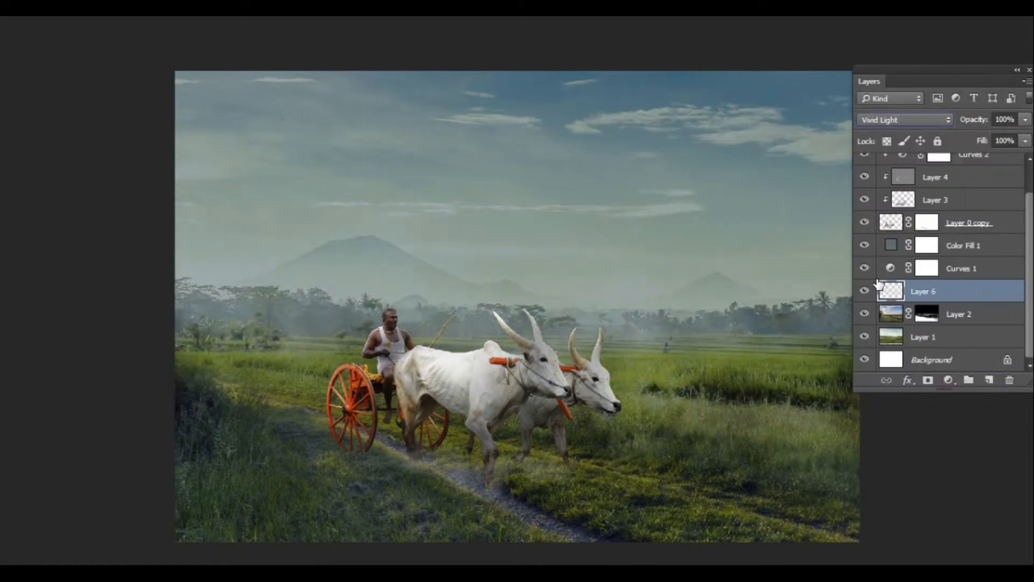
drag(977, 119, 969, 124)
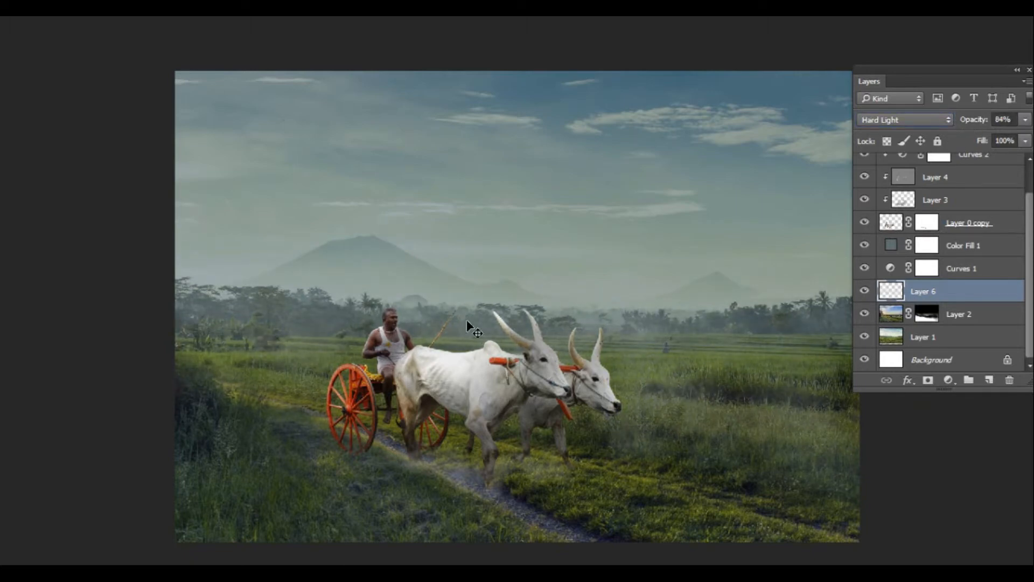
key(ctrl+minus)
key(ctrl+minus)
key(ctrl+plus)
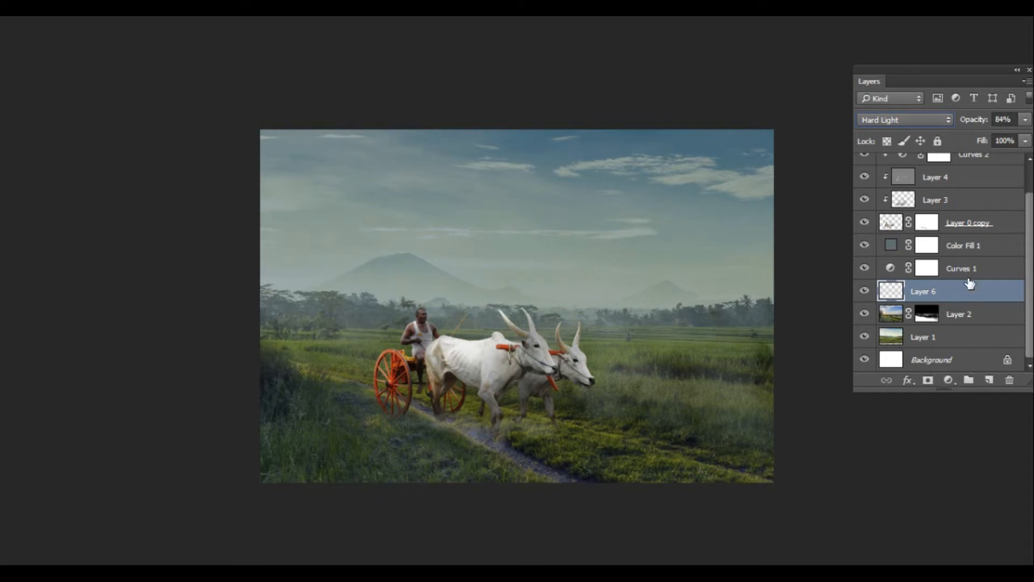
Step: Add a gradient fill layer above Color Fill 1 using the dark-to-transparent preset
click(969, 245)
click(949, 380)
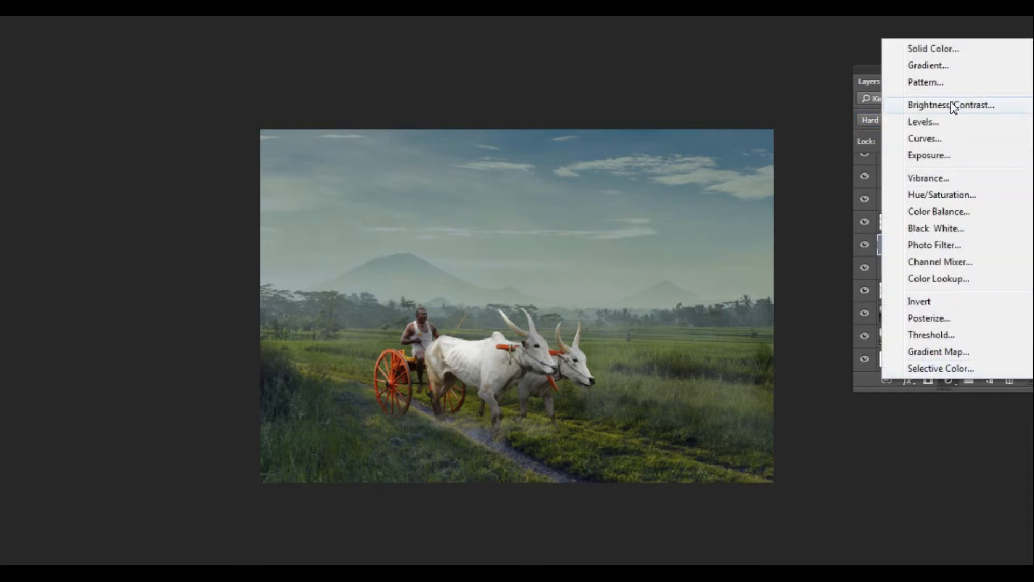
click(959, 66)
click(914, 170)
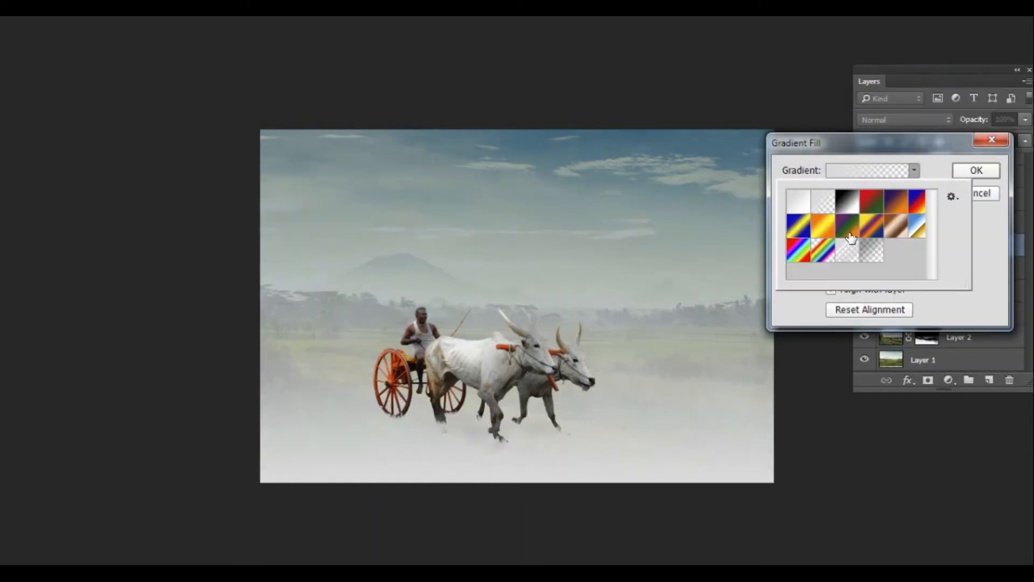
click(875, 259)
click(976, 171)
double_click(894, 246)
Step: Make the gradient radial and reversed, shift its centre slightly toward the bullocks, and enlarge its scale to form a vignette
click(851, 195)
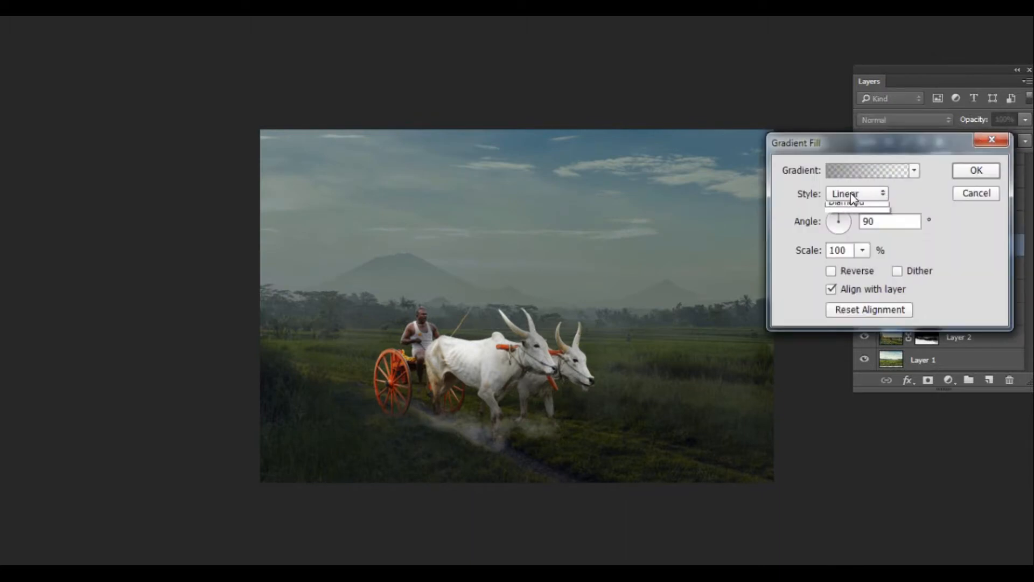
click(851, 220)
click(833, 271)
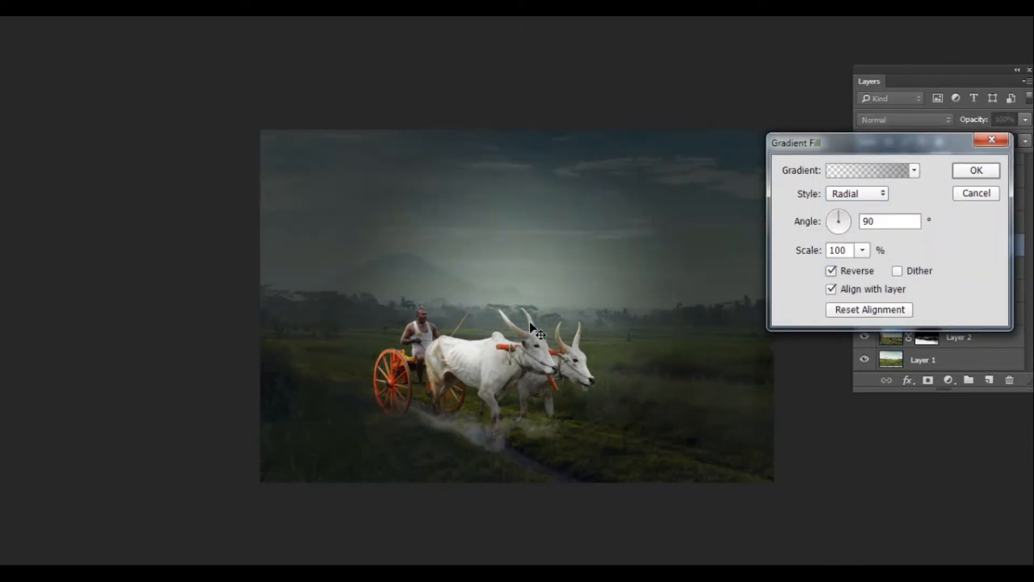
drag(530, 326, 506, 355)
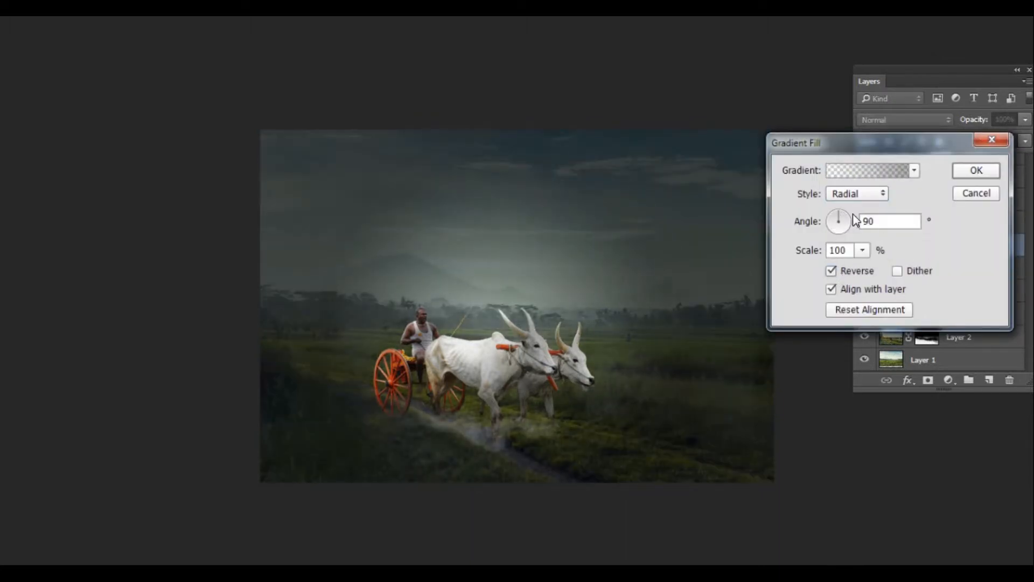
mouse_move(862, 250)
mouse_down()
mouse_move(886, 269)
mouse_move(868, 269)
mouse_up()
click(976, 170)
Step: Set the gradient fill layer's blend mode to Soft Light and lower its opacity to 78%
click(922, 120)
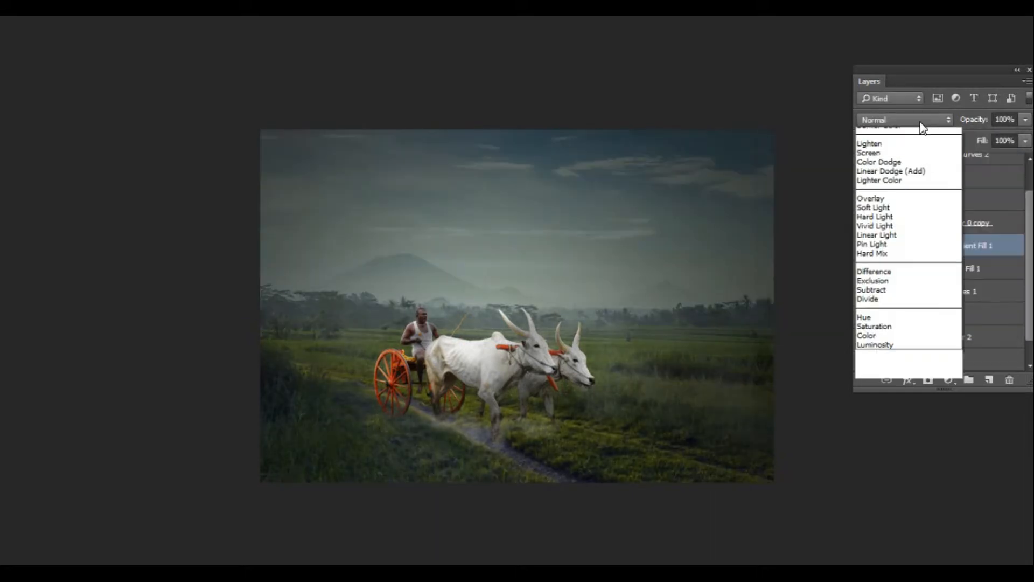
click(874, 279)
drag(972, 122, 963, 123)
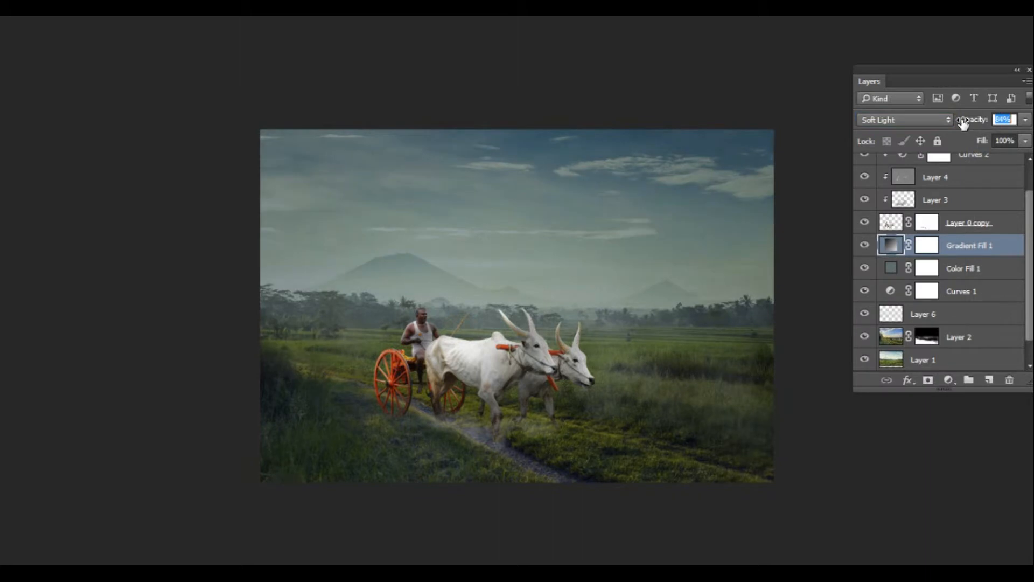
Step: Add a Selective Color adjustment above Layer 5, setting Greens to Cyan -14, Magenta +10 and Yellow -36
ctrl+click(592, 400)
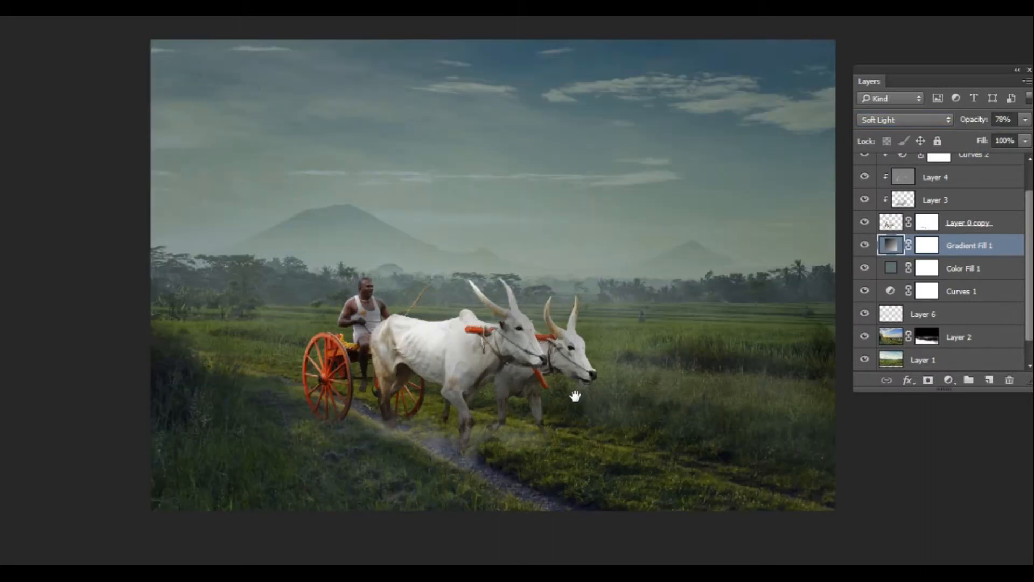
drag(574, 395, 561, 399)
scroll(972, 183, up, 2)
click(973, 183)
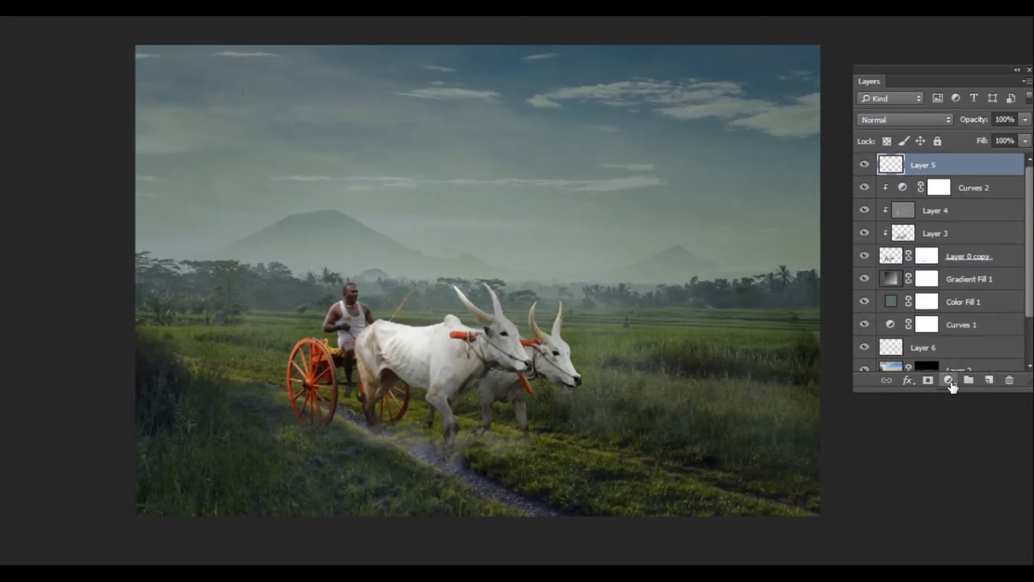
click(948, 380)
click(949, 371)
click(858, 216)
click(862, 257)
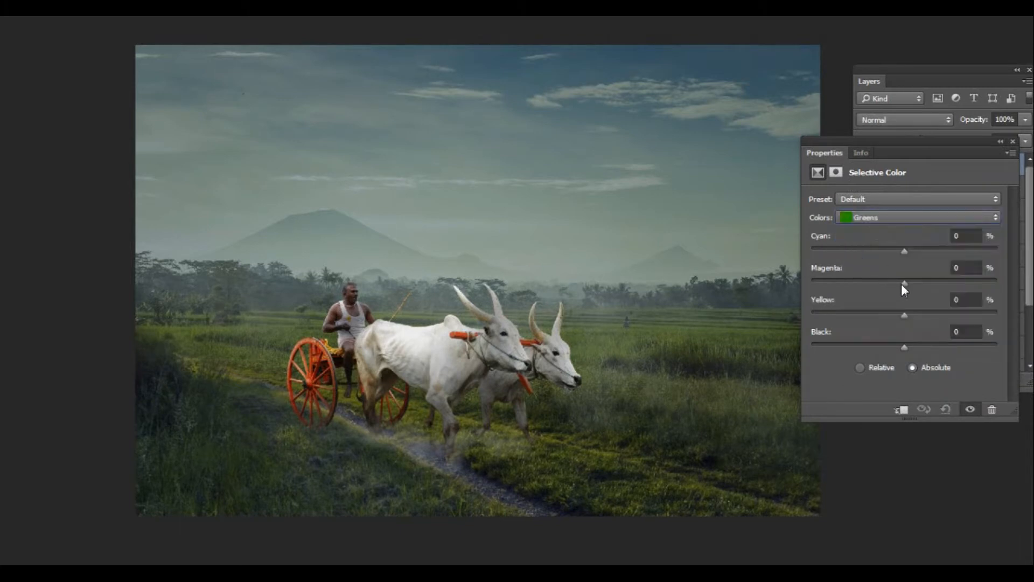
drag(902, 284, 892, 249)
drag(904, 314, 871, 307)
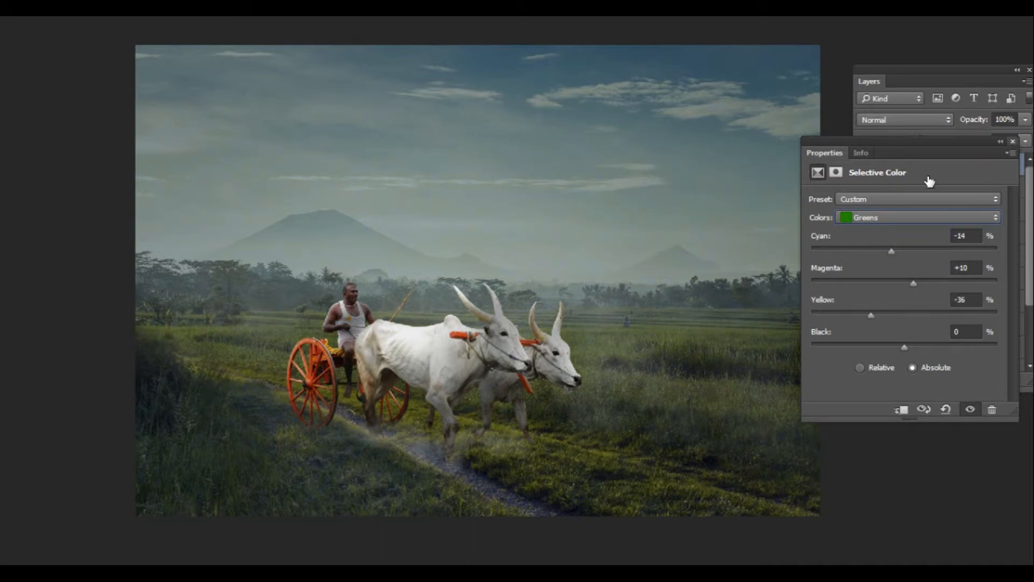
click(1012, 141)
Step: Compare the scene with and without Layer 4 and Layer 3, and lower Layer 3's opacity to 81%
click(864, 233)
click(865, 232)
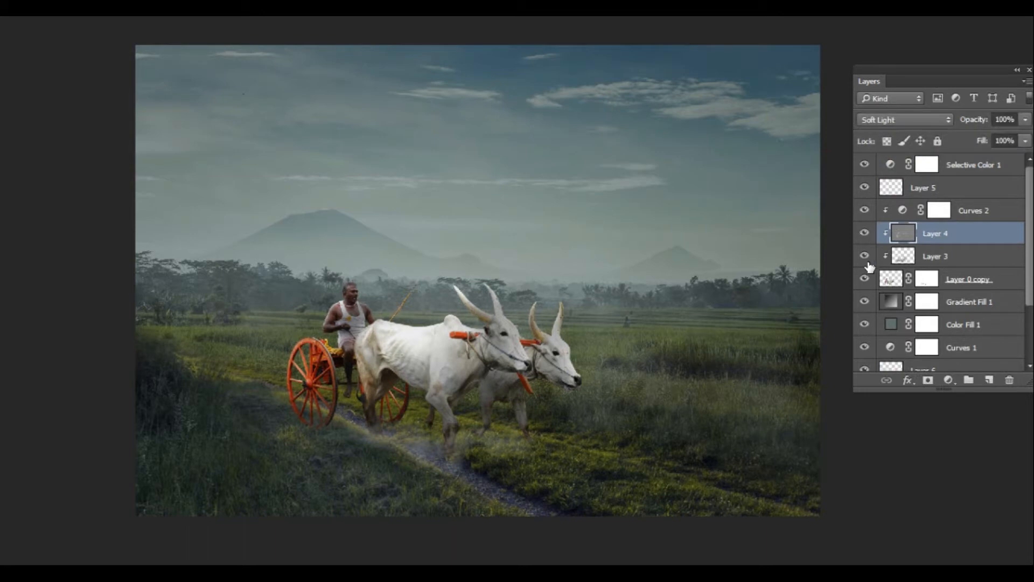
click(865, 255)
click(864, 256)
click(937, 259)
drag(983, 124, 966, 125)
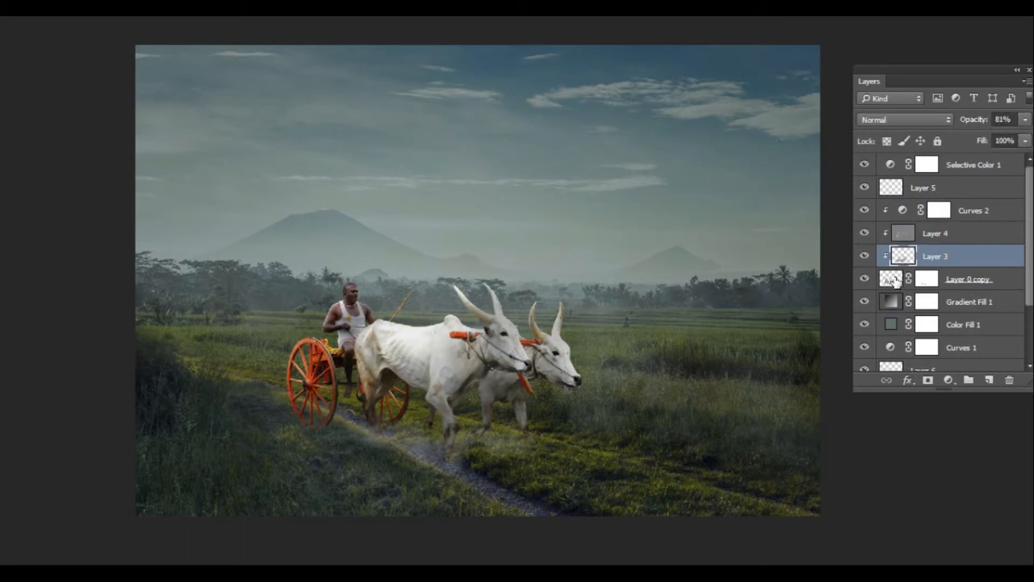
Step: Apply Color Balance to the Layer 0 copy bullock cart, setting the midtone levels to -11, +10 and +17
click(896, 280)
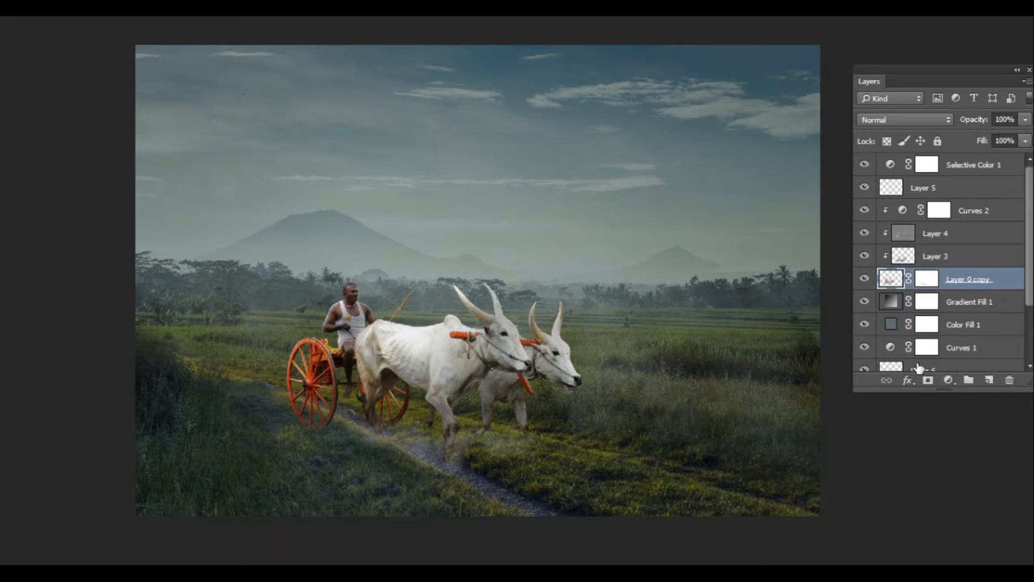
key(f)
click(112, 24)
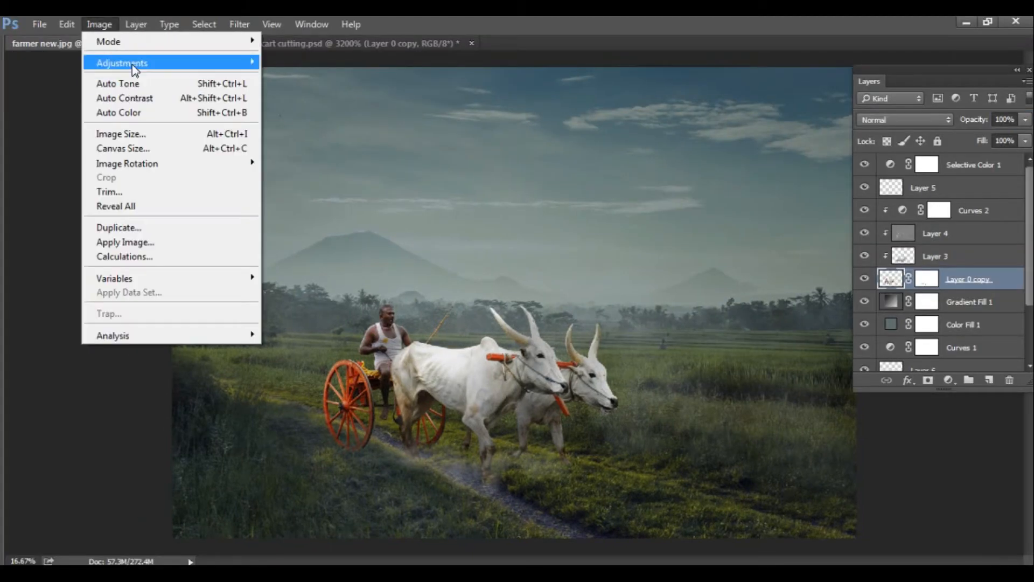
mouse_move(129, 63)
click(320, 161)
drag(804, 245, 812, 239)
drag(797, 201, 805, 223)
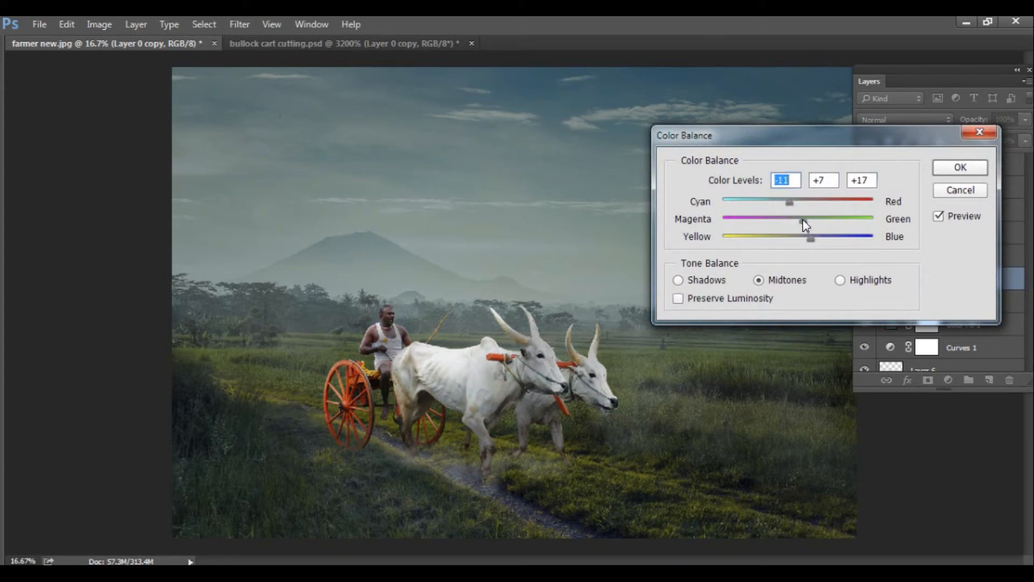
click(806, 225)
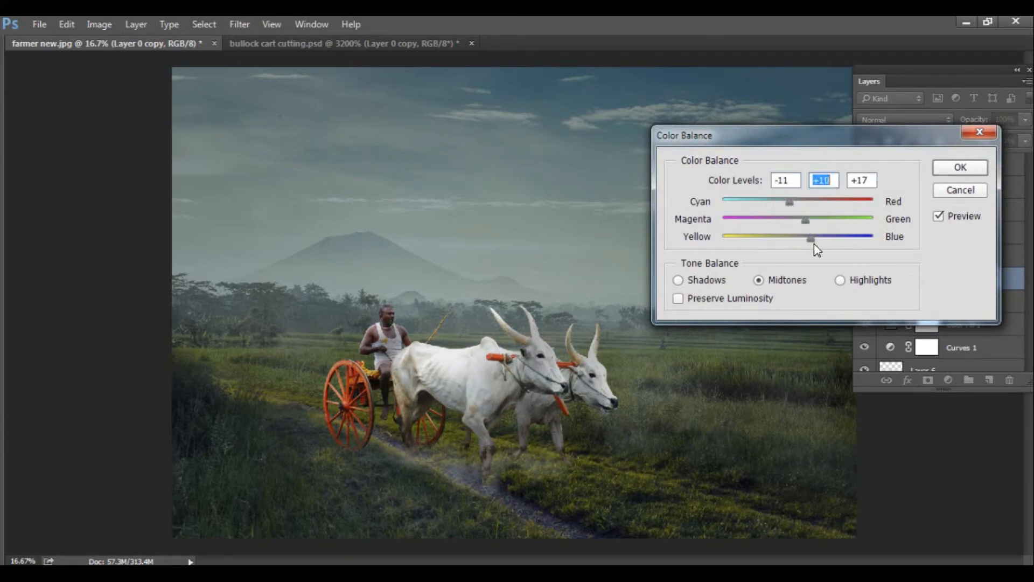
click(954, 171)
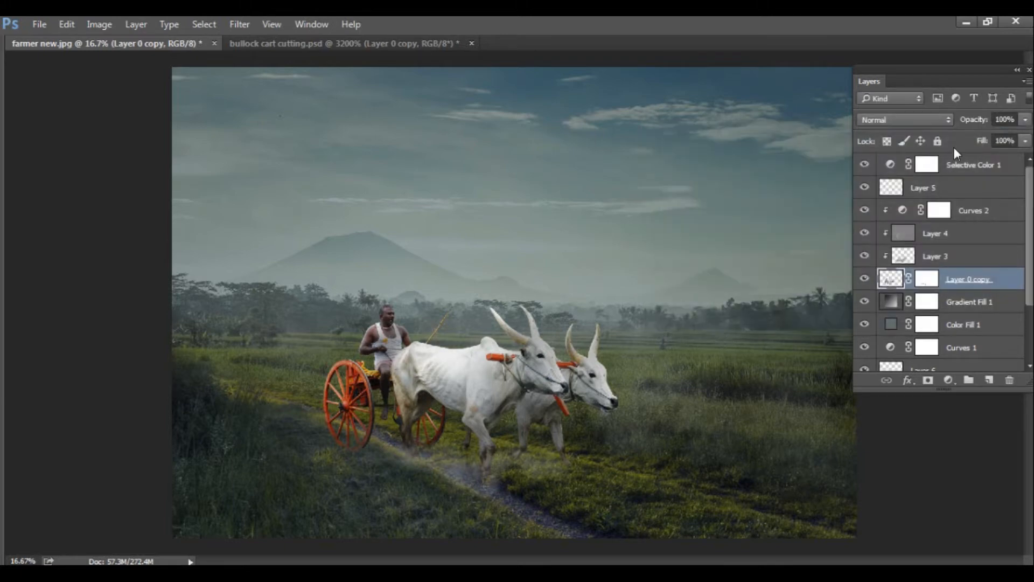
click(975, 168)
ctrl+click(469, 480)
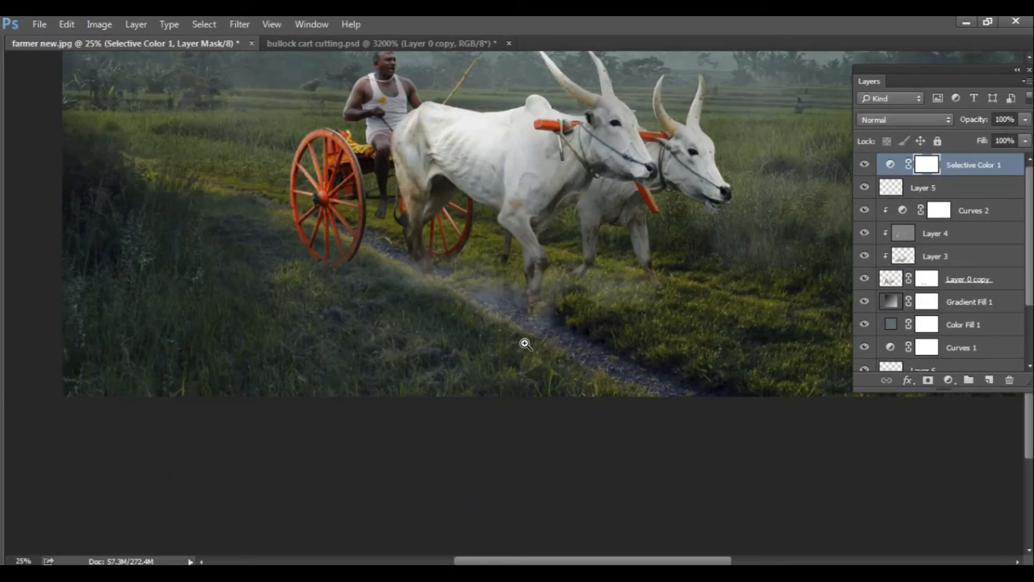
drag(585, 238, 516, 393)
key(ctrl+minus)
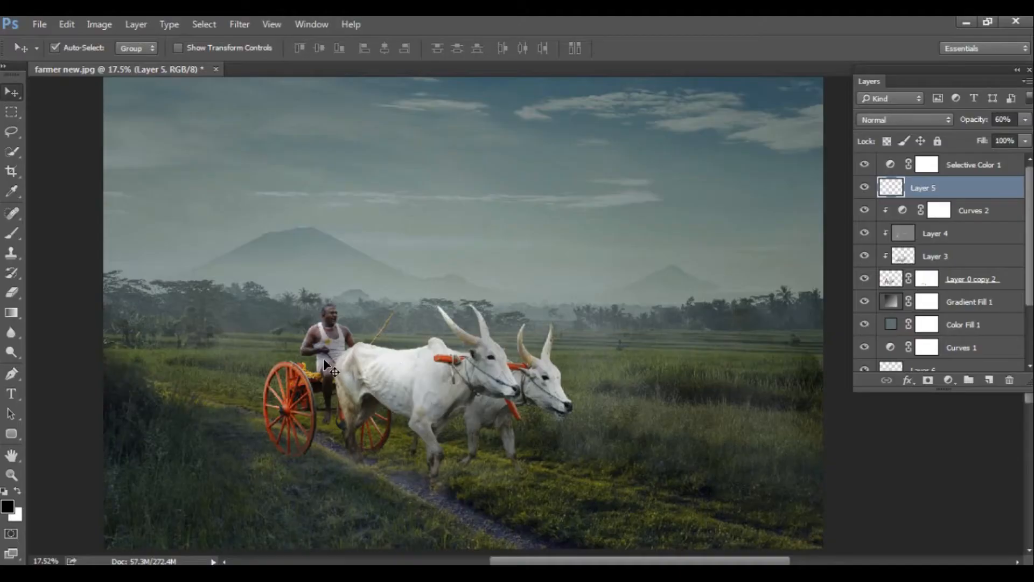
Step: Duplicate the bullock cart layer Layer 0 copy 2, keeping the shading and curves layers clipped to the upper copy
click(466, 362)
drag(904, 283, 988, 380)
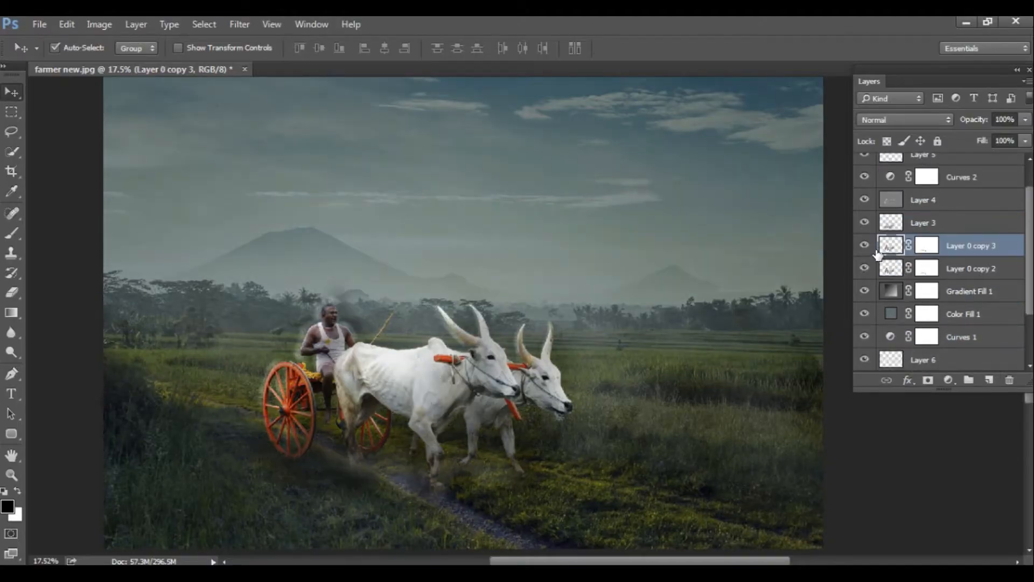
key(ctrl+z)
key(ctrl+j)
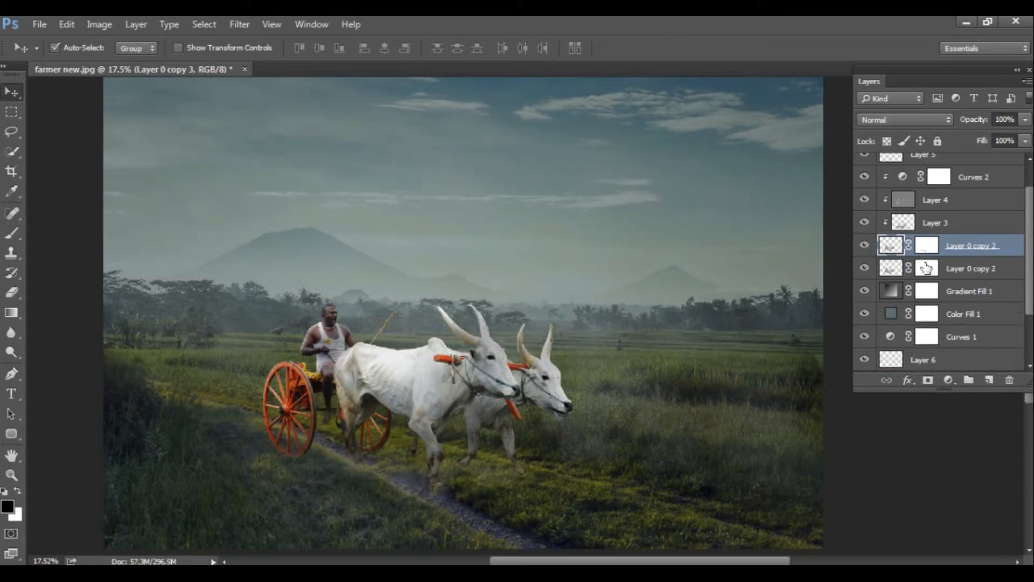
Step: Remove the layer mask from the lower bullock cart layer, Layer 0 copy 2
click(963, 276)
right_click(894, 274)
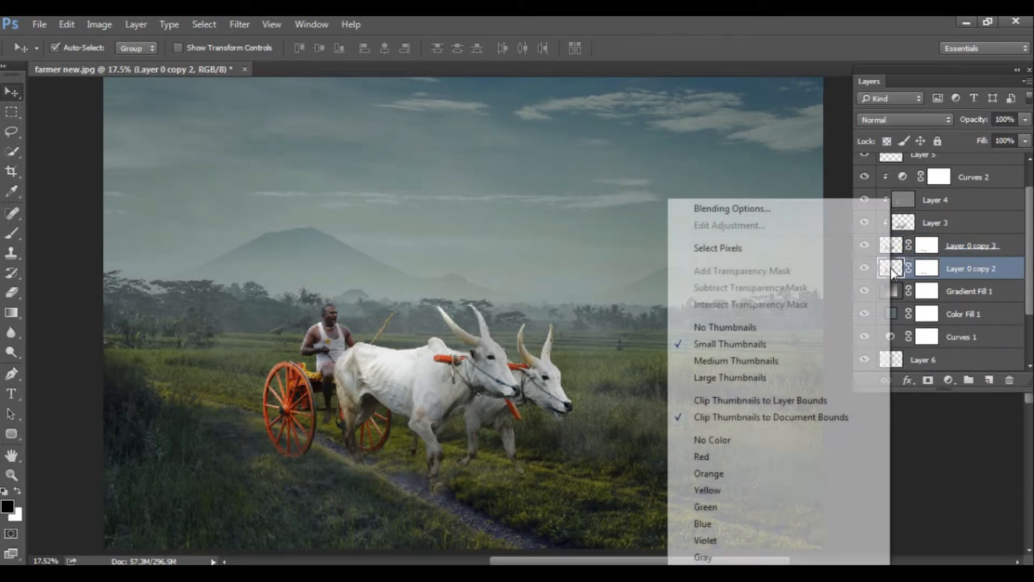
click(967, 270)
right_click(929, 270)
click(881, 303)
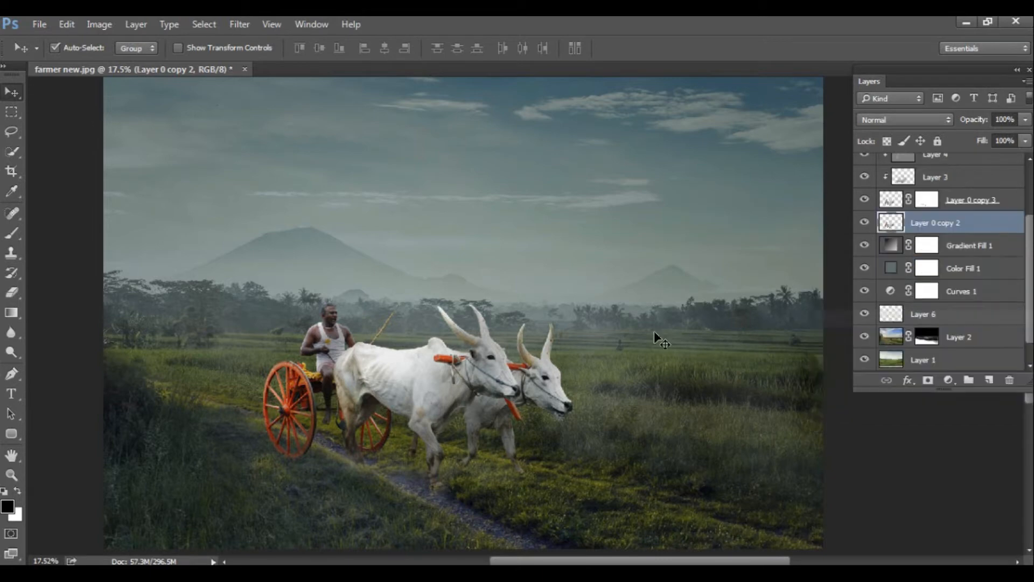
Step: Transform the lower cart copy into a flipped, flattened and slanted shape lying on the ground beneath the bullock cart
scroll(653, 331, down, 2)
key(ctrl+t)
scroll(449, 291, down, 3)
drag(448, 299, 444, 229)
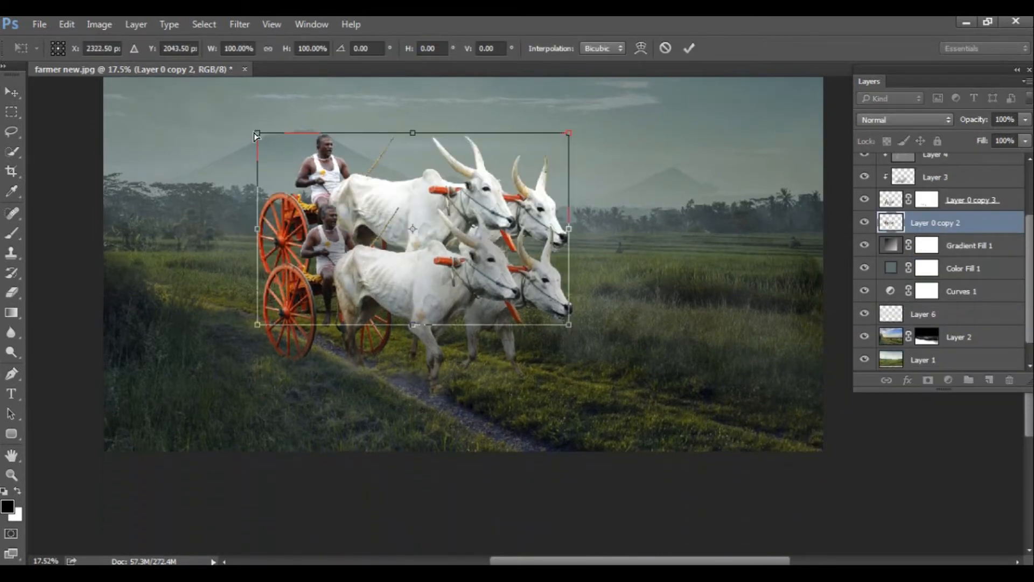
drag(257, 134, 411, 435)
drag(569, 134, 730, 400)
drag(592, 363, 557, 379)
key(Return)
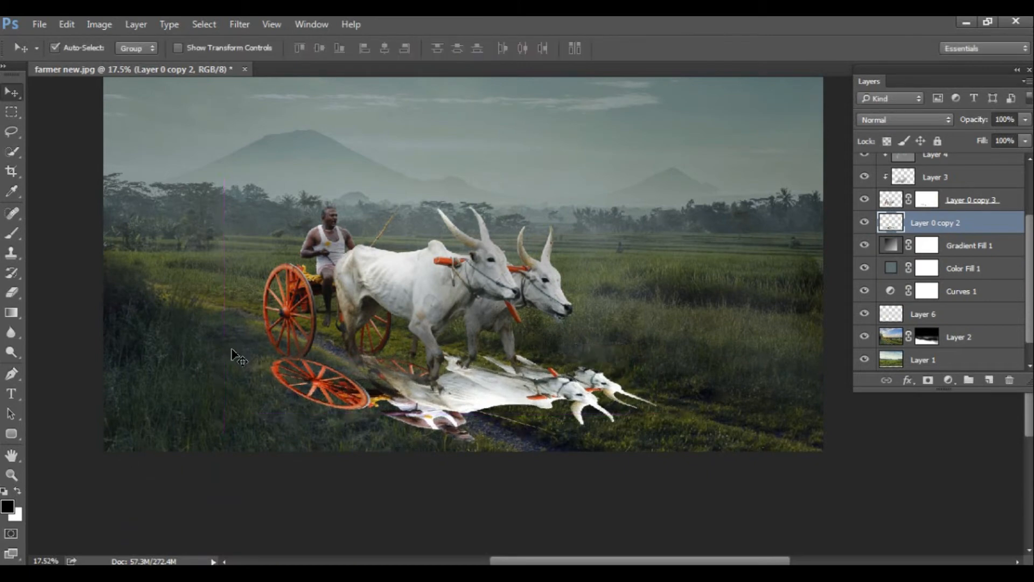
Step: Fill the flattened cart copy's opaque pixels with black to make a cast shadow
click(8, 506)
click(913, 135)
key(shift+alt+BackSpace)
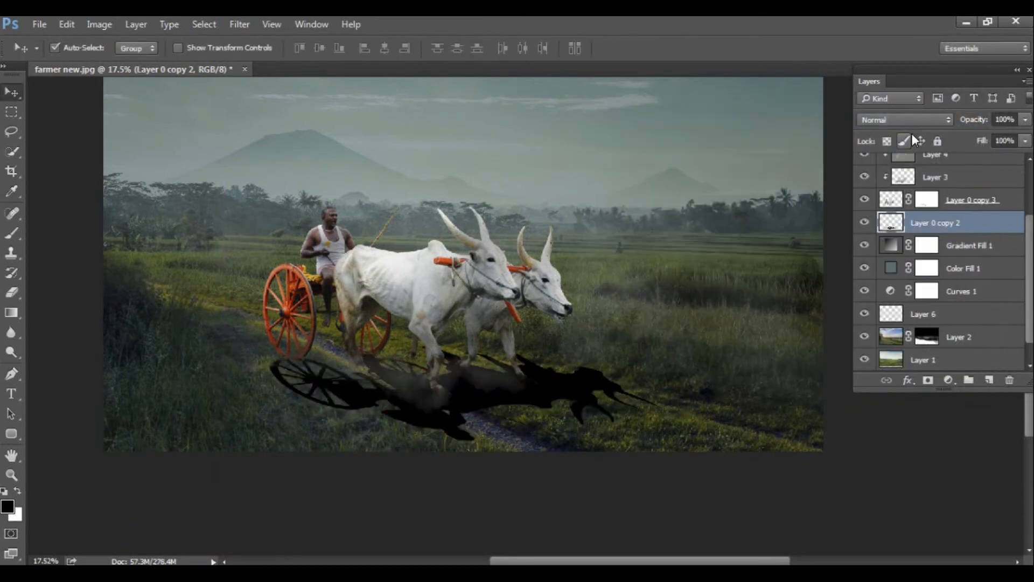
Step: Stretch the black shadow outward at its far corner and warp it toward the wheels and the bullocks' hooves
key(ctrl+t)
drag(657, 442, 676, 461)
right_click(536, 391)
click(577, 251)
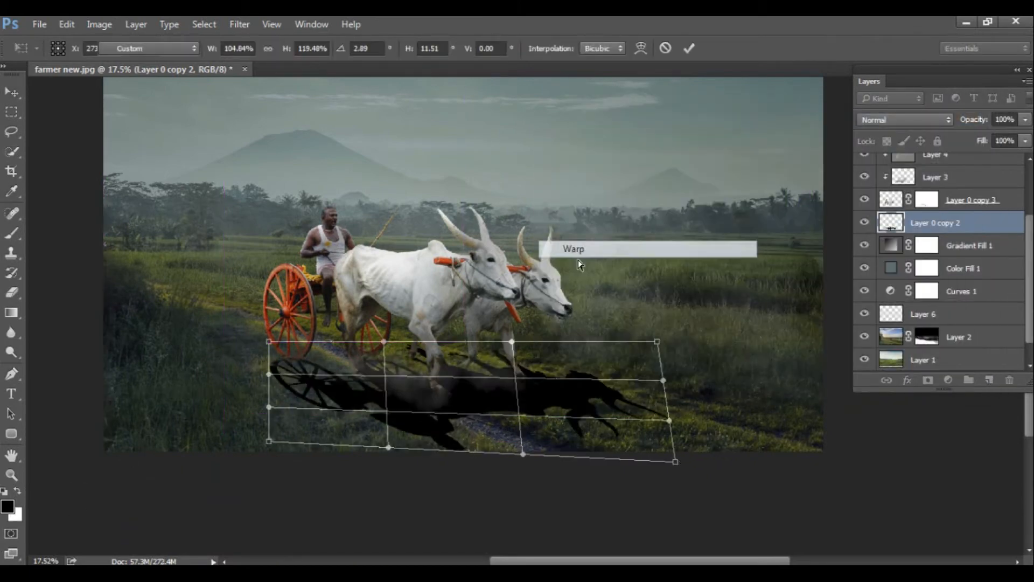
drag(460, 373, 551, 395)
drag(390, 389, 372, 387)
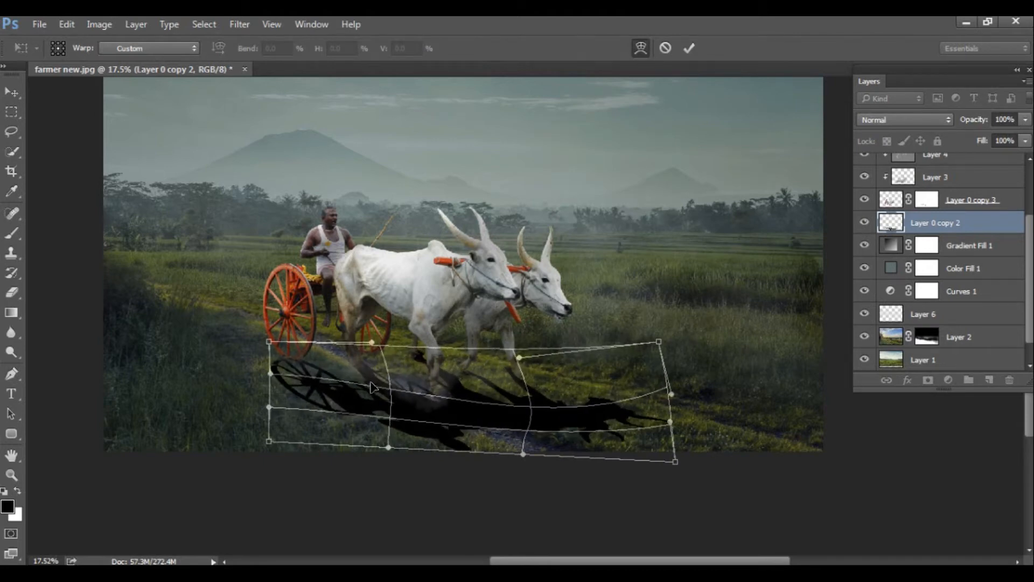
key(Return)
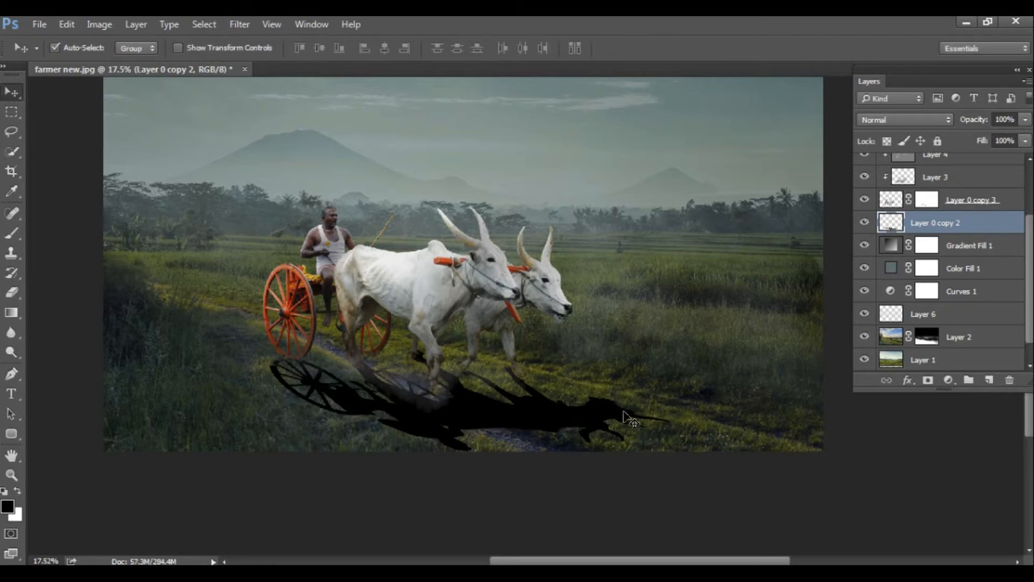
Step: Warp the cart end of the shadow so its wheel meets the base of the orange wheel
key(ctrl+t)
right_click(365, 403)
click(391, 241)
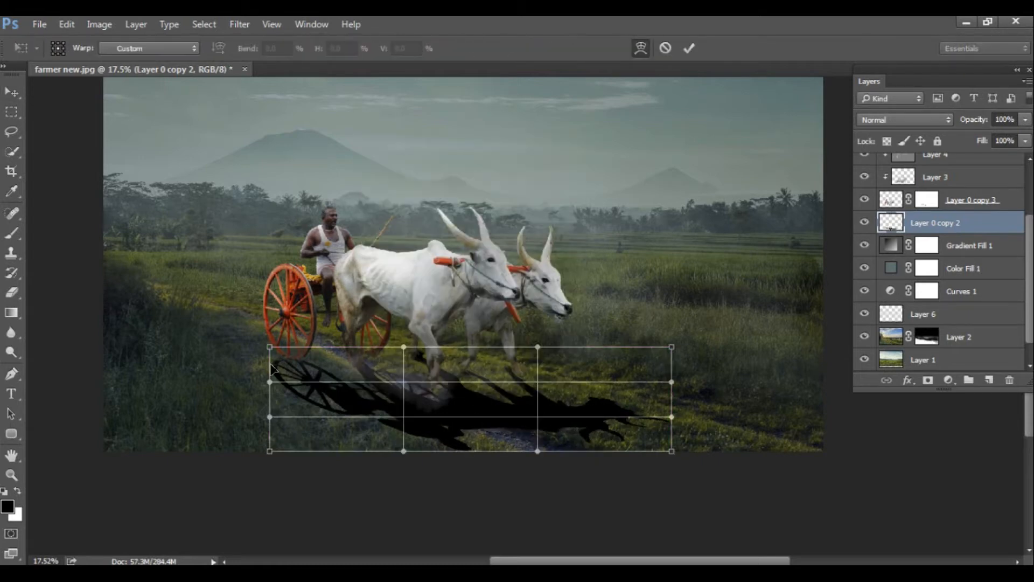
drag(342, 380, 520, 385)
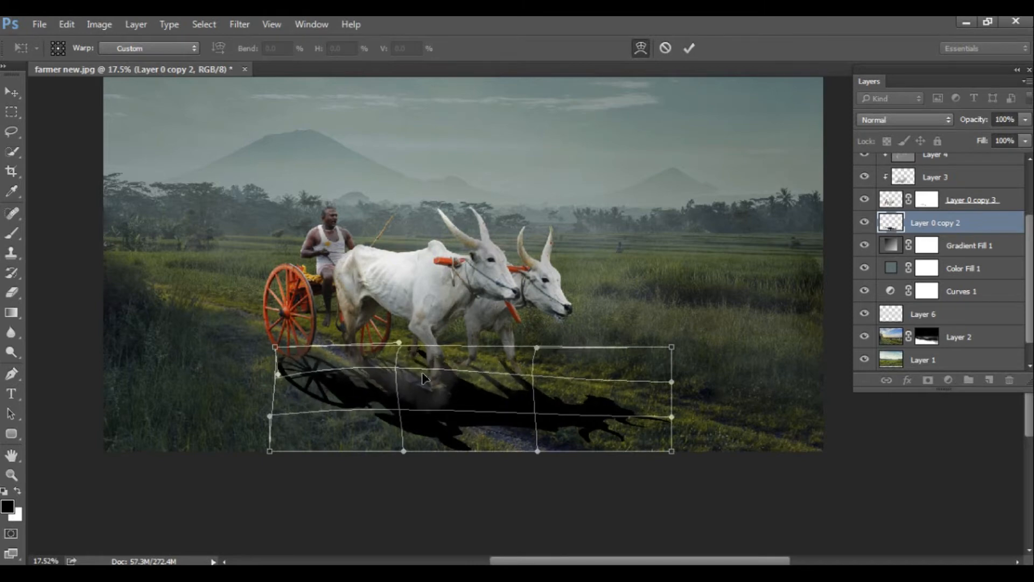
key(Return)
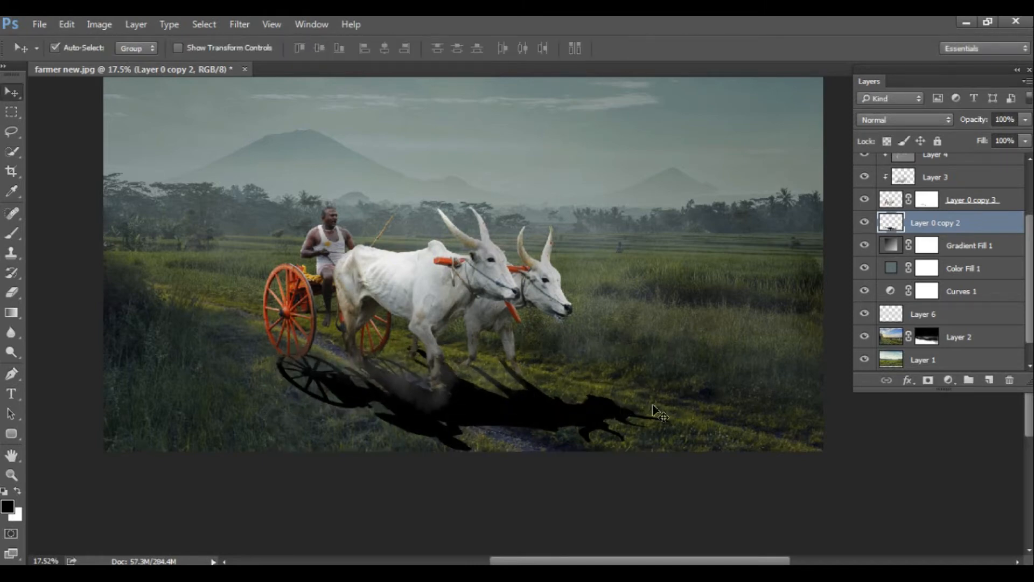
Step: Warp the black shadow so its leg shapes line up with the bullocks' hooves and its wheel sits under the cart
key(ctrl+t)
right_click(537, 405)
click(571, 264)
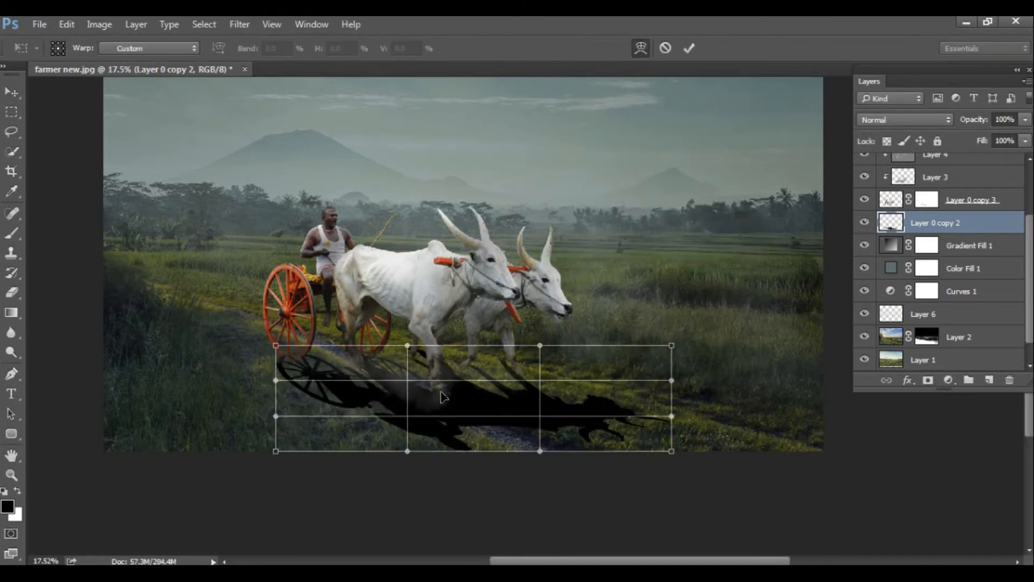
drag(442, 426, 471, 441)
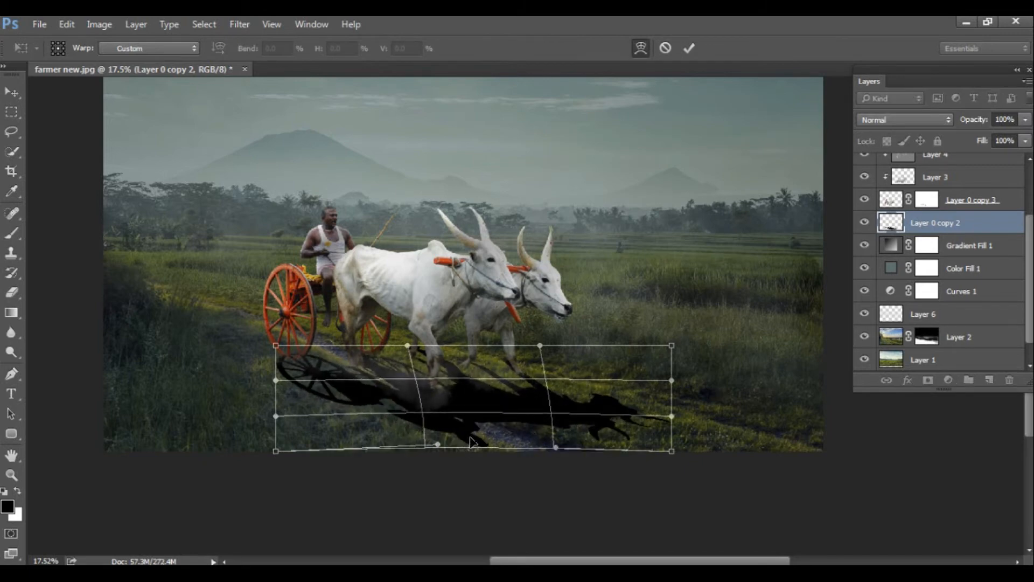
mouse_move(323, 377)
mouse_down()
mouse_move(308, 382)
mouse_move(305, 371)
mouse_move(310, 379)
mouse_up()
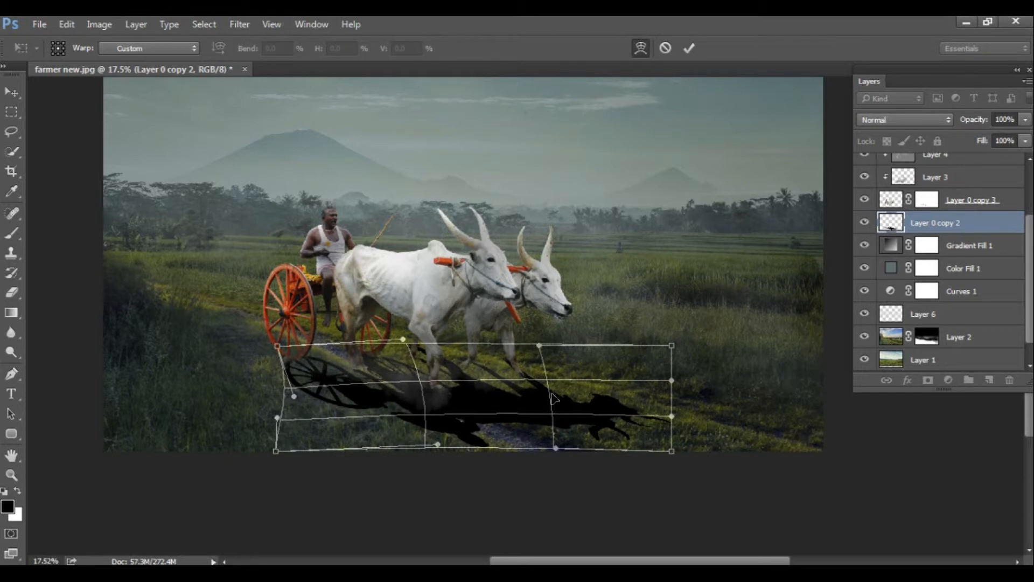
key(Return)
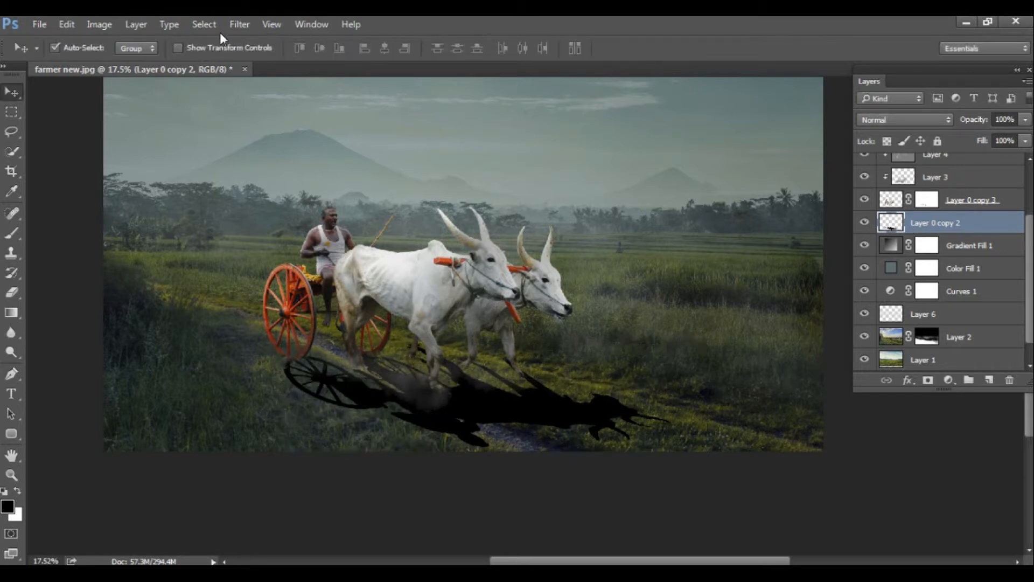
Step: Add a layer mask to the shadow and fade its outer end with an 800 px black brush at 22% opacity
click(927, 380)
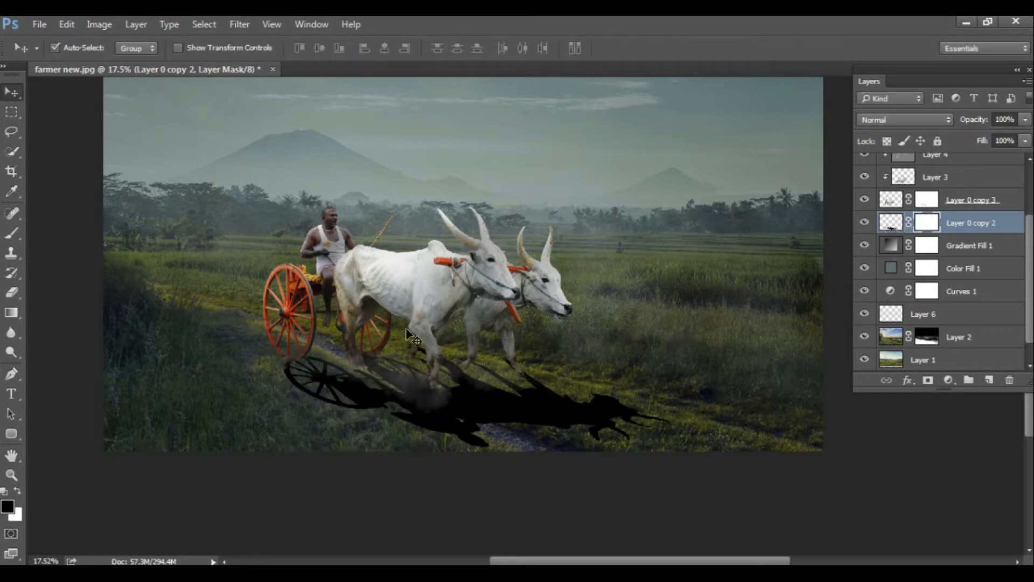
click(12, 233)
key(bracketright)
key(bracketright)
key(bracketright)
key(bracketright)
key(bracketright)
key(bracketright)
key(bracketright)
key(bracketright)
key(bracketright)
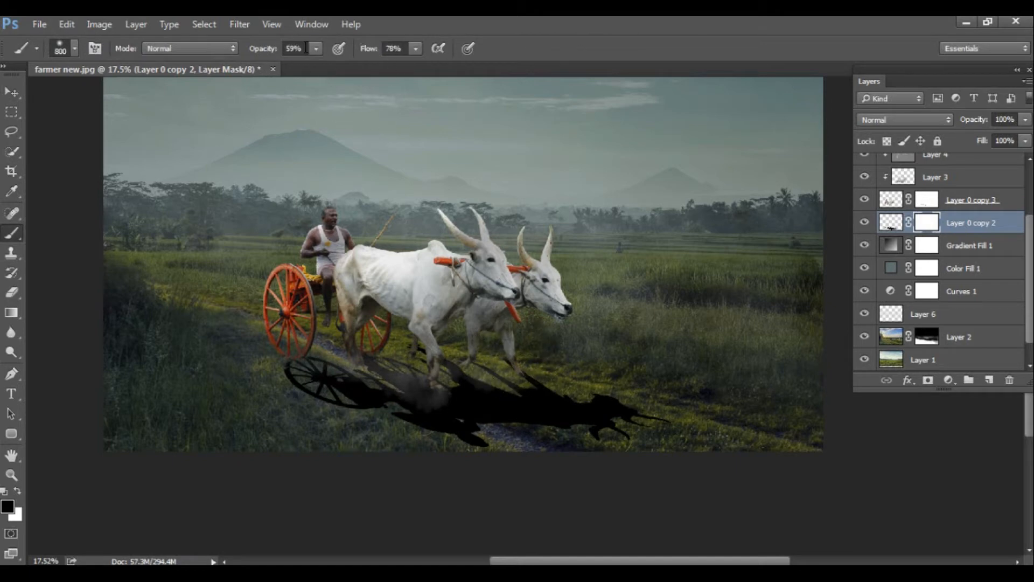
drag(316, 48, 287, 66)
mouse_move(639, 439)
mouse_down()
mouse_move(637, 378)
mouse_move(613, 381)
mouse_move(535, 455)
mouse_move(535, 484)
mouse_move(408, 466)
mouse_up()
Step: Blend the shadow layer with Luminosity at 70% opacity and fade its far end further on the mask
click(890, 121)
click(891, 221)
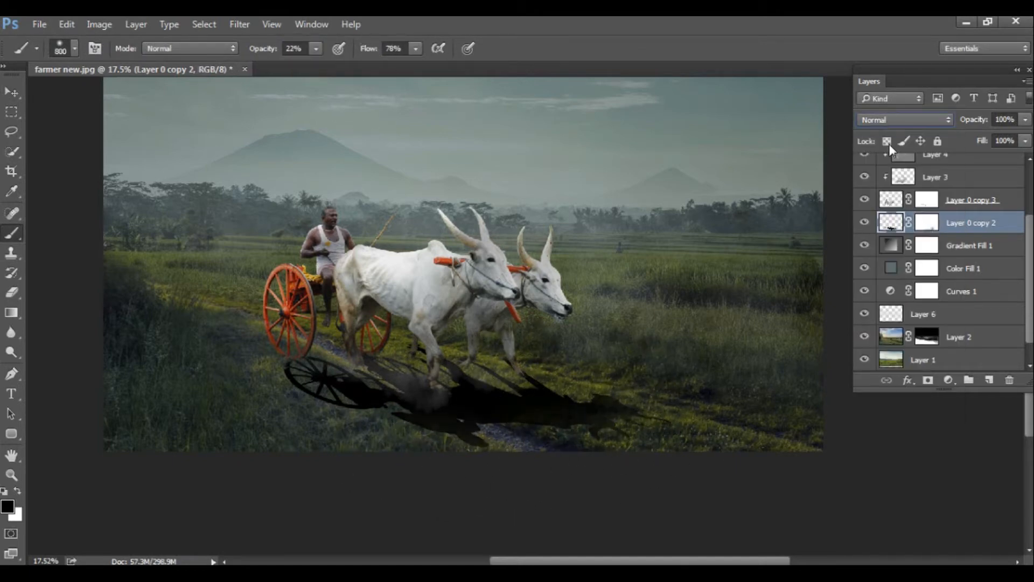
click(889, 121)
click(897, 417)
drag(976, 123, 956, 125)
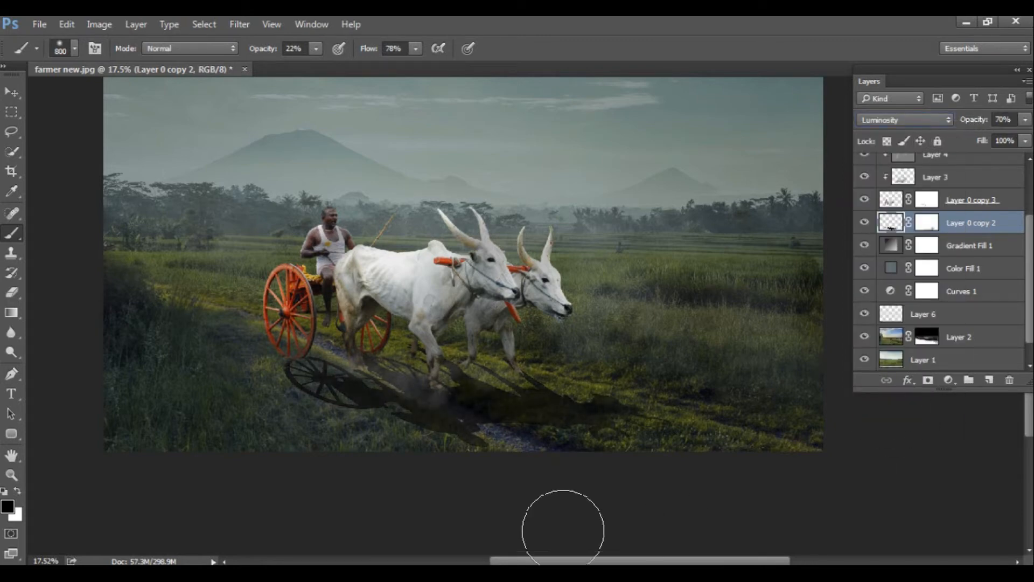
click(926, 222)
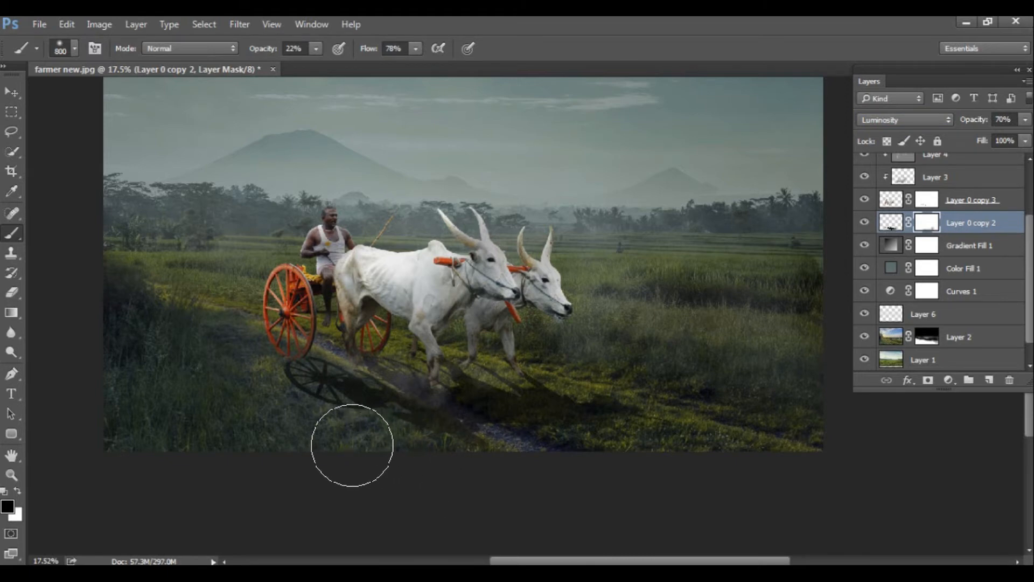
click(240, 24)
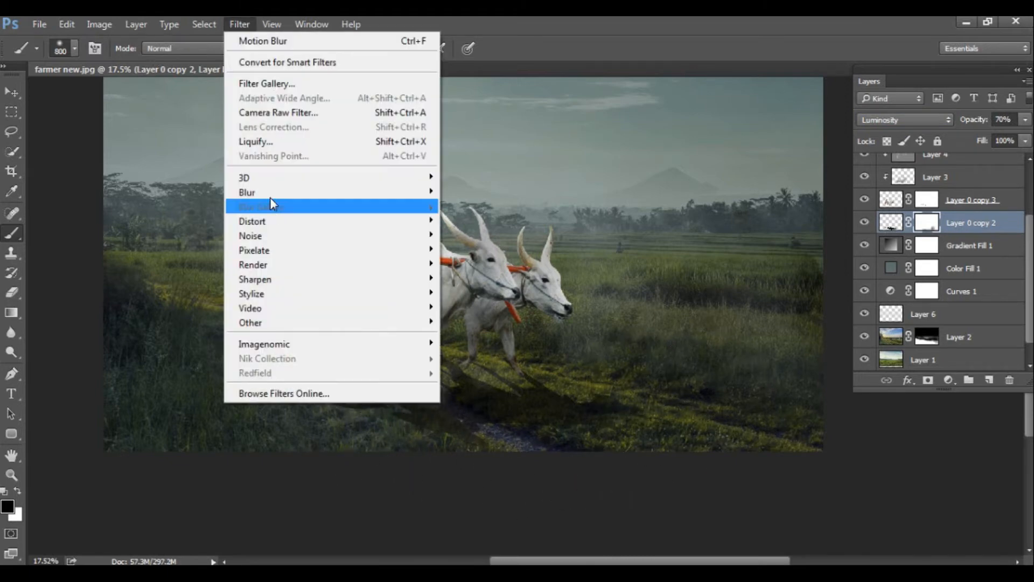
mouse_move(270, 199)
click(484, 284)
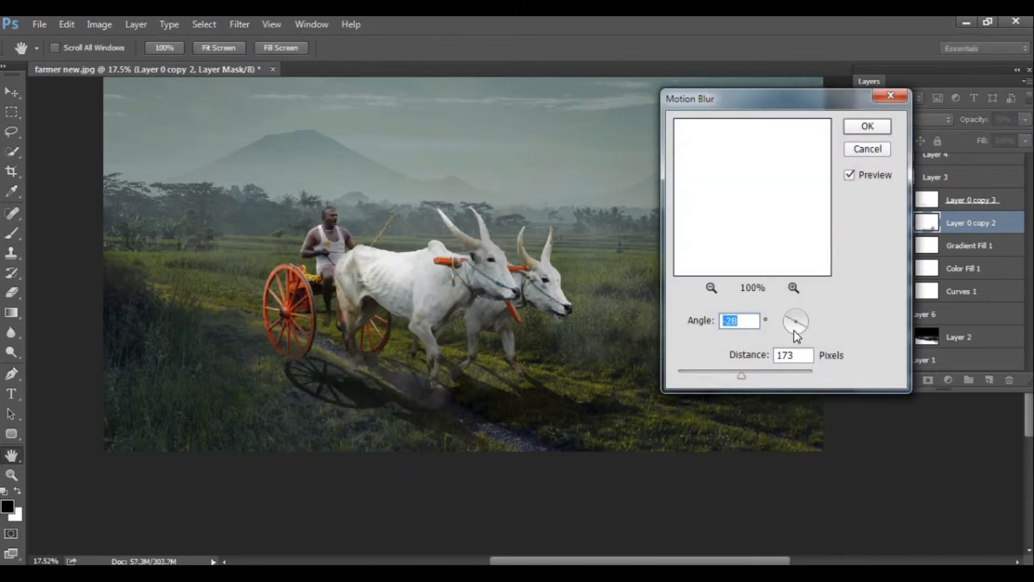
key(Escape)
Step: Apply a Motion Blur to the shadow layer's pixels with an angle of -16° and a distance of 135 pixels
click(891, 222)
click(240, 24)
mouse_move(270, 193)
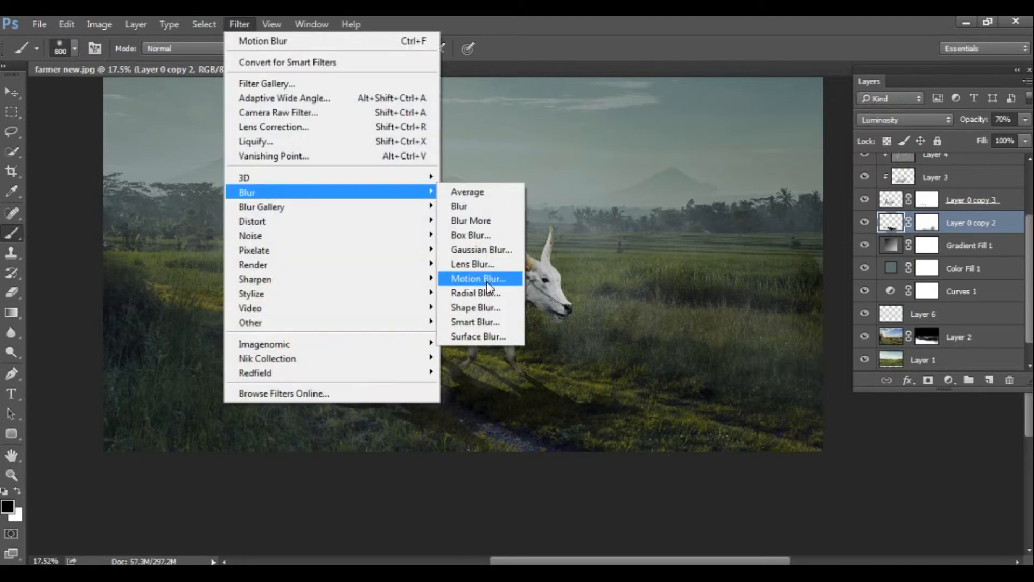
click(488, 283)
drag(740, 375, 734, 376)
drag(805, 324, 807, 325)
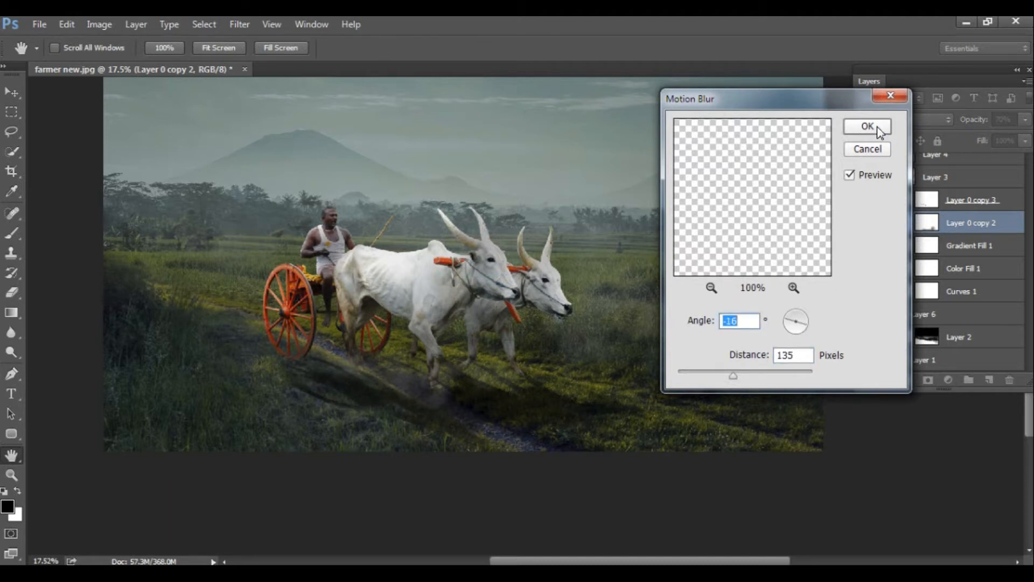
click(867, 127)
Step: Soften the shadow further with a Gaussian Blur and lower its layer opacity to 40%
click(239, 24)
mouse_move(300, 194)
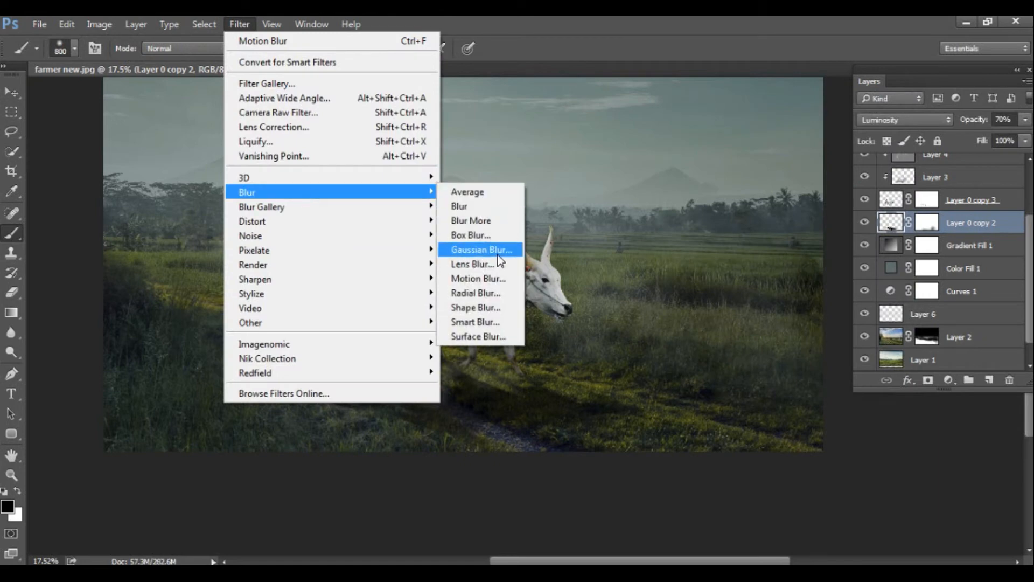
click(481, 250)
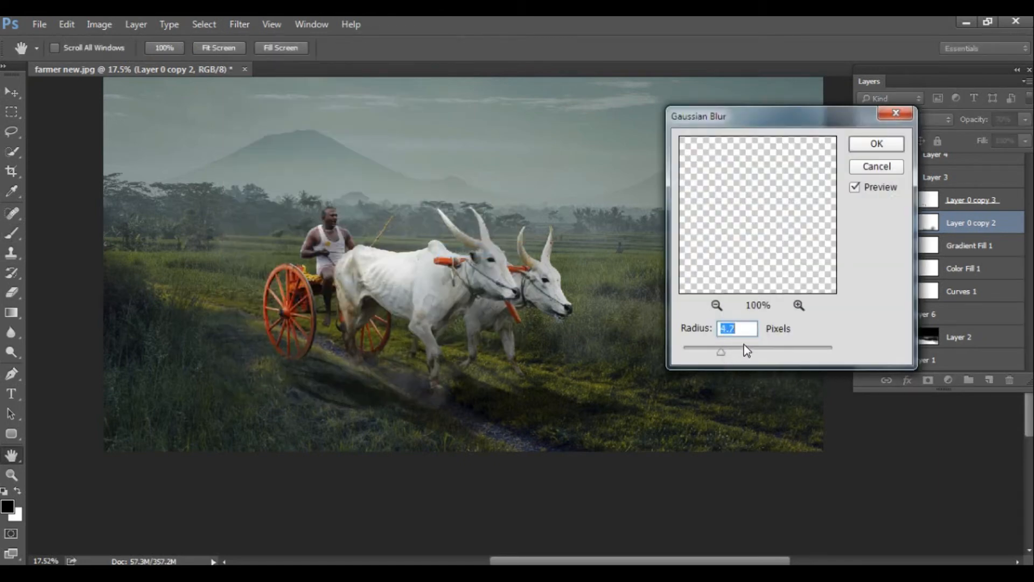
drag(745, 354, 730, 355)
drag(731, 355, 736, 355)
click(864, 152)
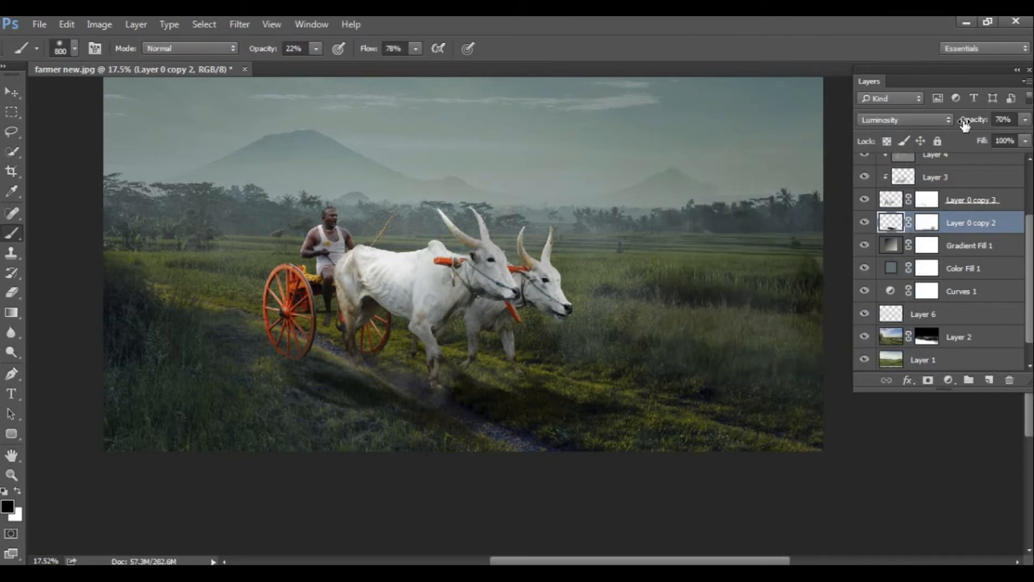
drag(971, 121, 956, 124)
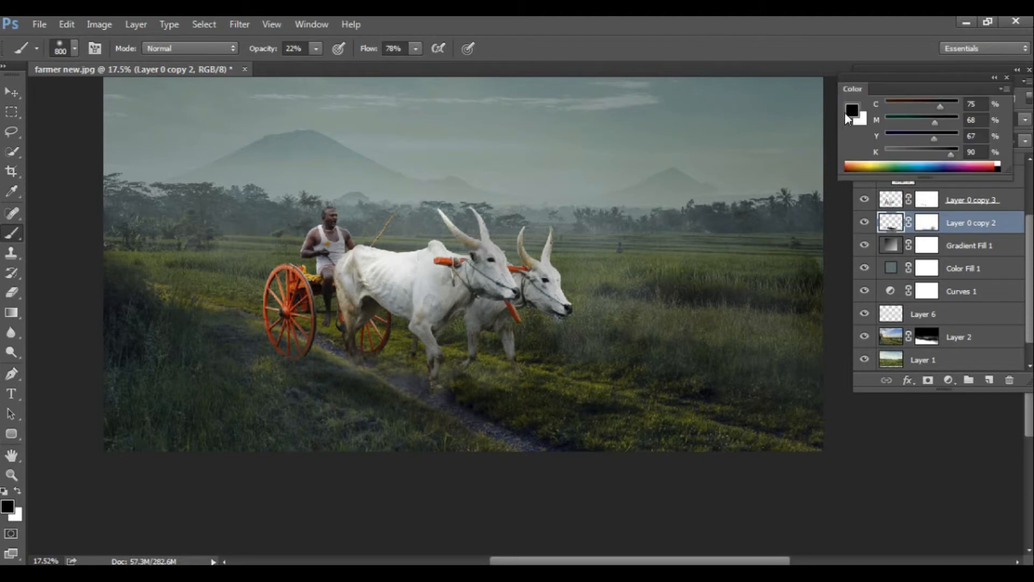
Step: Paint black contact shadows under the bullocks' hooves with a small brush at 96% opacity, setting the shadow layer's opacity to 45%
key(bracketleft)
key(bracketleft)
key(bracketleft)
key(bracketleft)
key(bracketleft)
key(bracketleft)
key(bracketleft)
key(bracketleft)
key(bracketleft)
key(bracketleft)
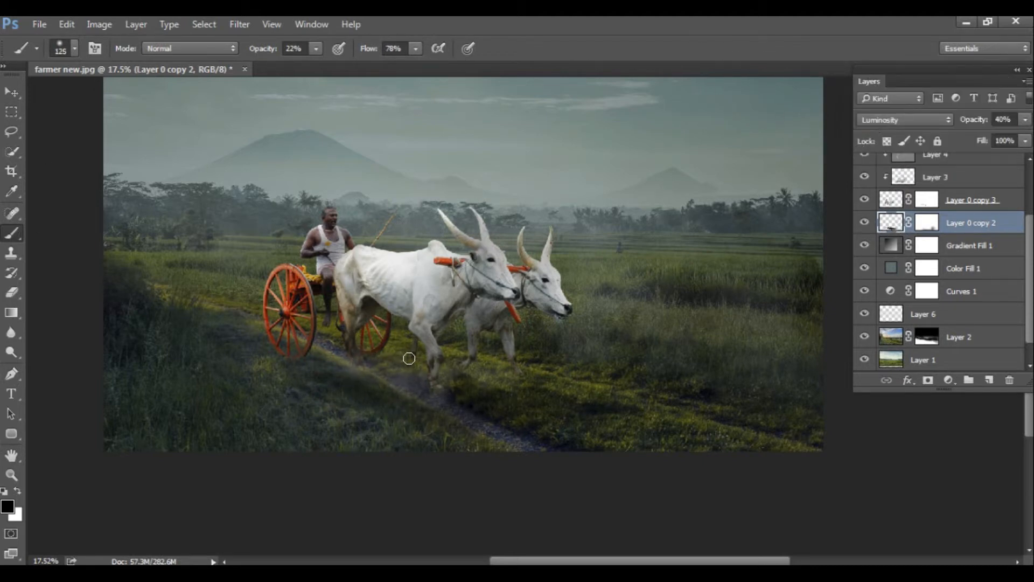
ctrl+click(433, 367)
ctrl+click(404, 340)
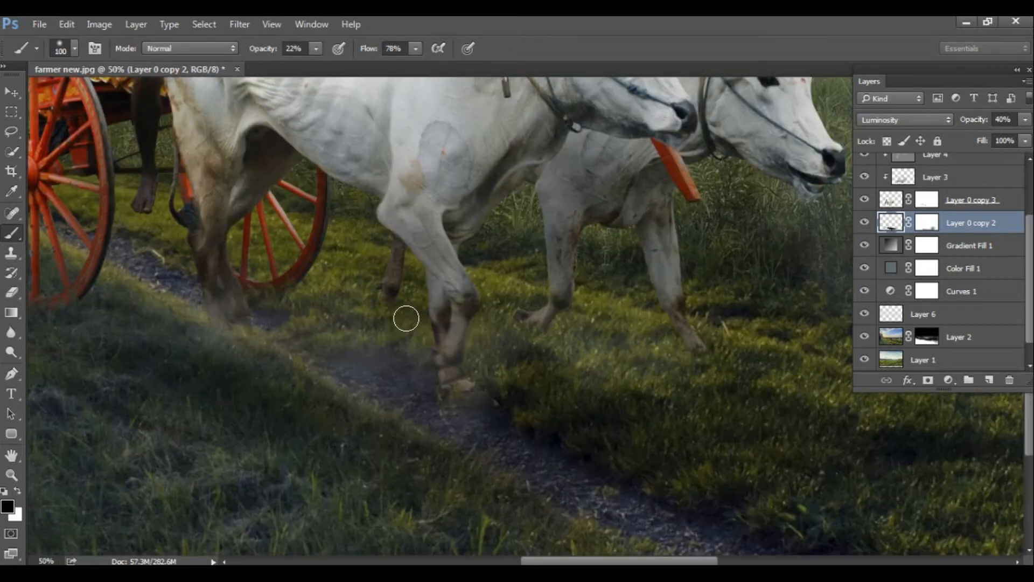
key(bracketleft)
key(bracketleft)
key(bracketleft)
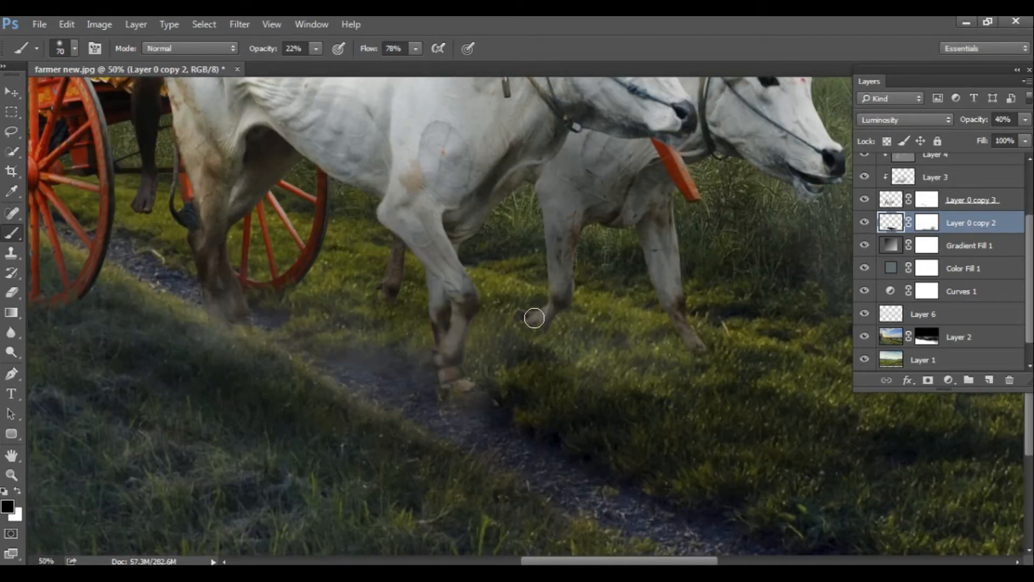
drag(966, 121, 970, 122)
drag(317, 48, 373, 66)
click(428, 403)
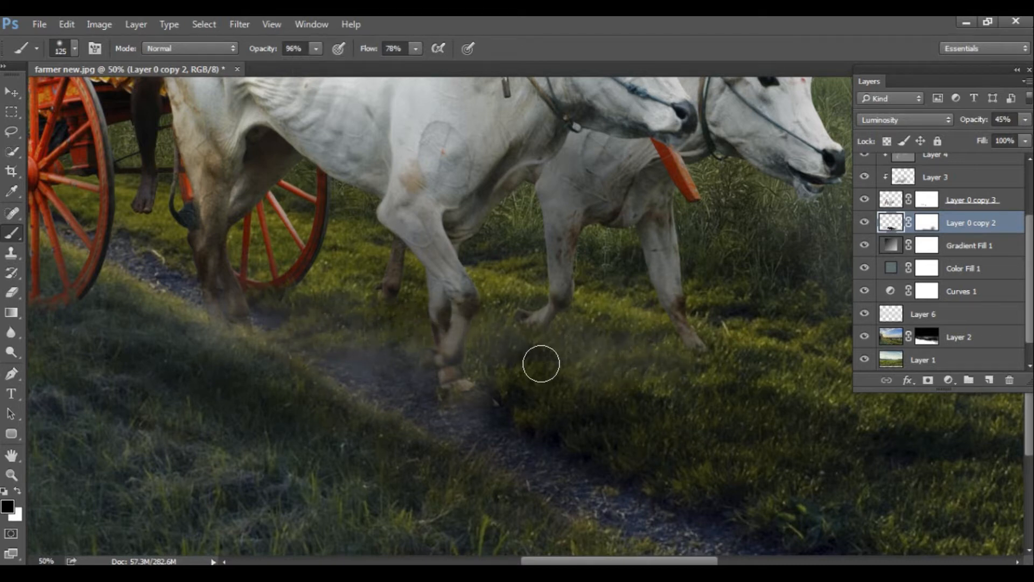
key(bracketright)
key(bracketright)
key(bracketright)
key(bracketright)
key(ctrl+minus)
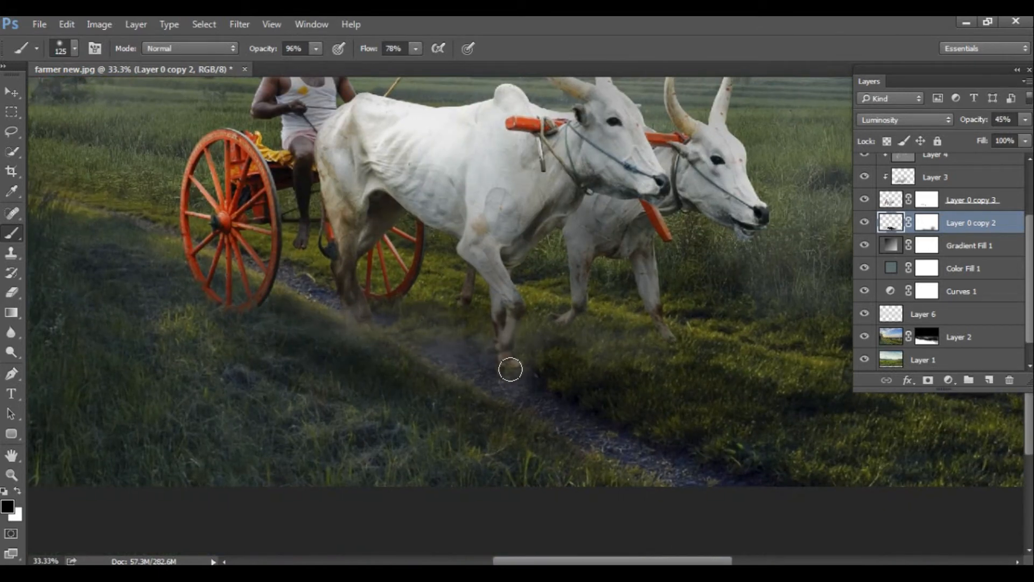
key(ctrl+minus)
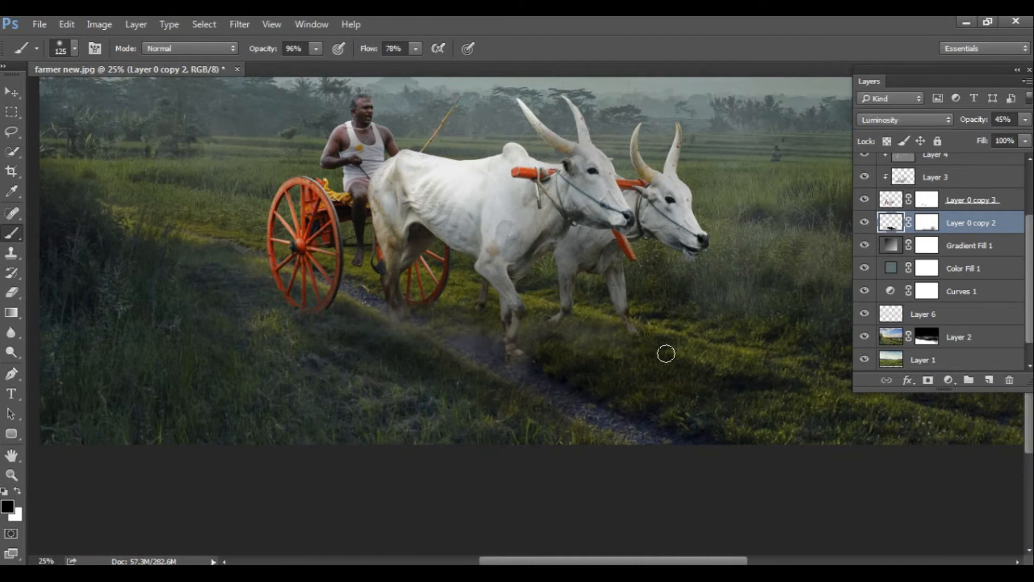
Step: Check the whole composite in full-screen view and reduce the shadow layer's opacity to 37%
key(Tab)
key(ctrl+minus)
key(f)
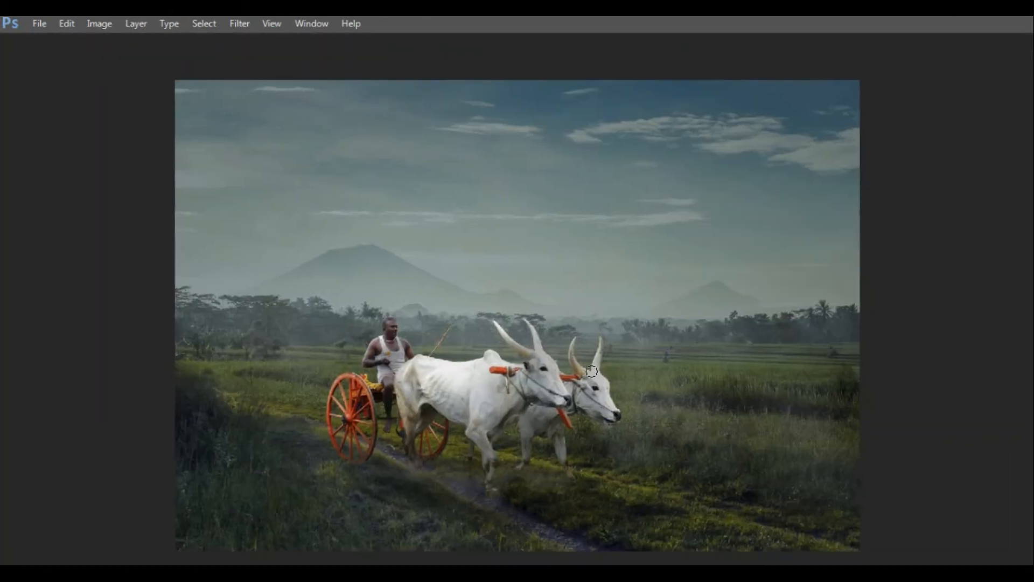
key(f)
mouse_move(892, 221)
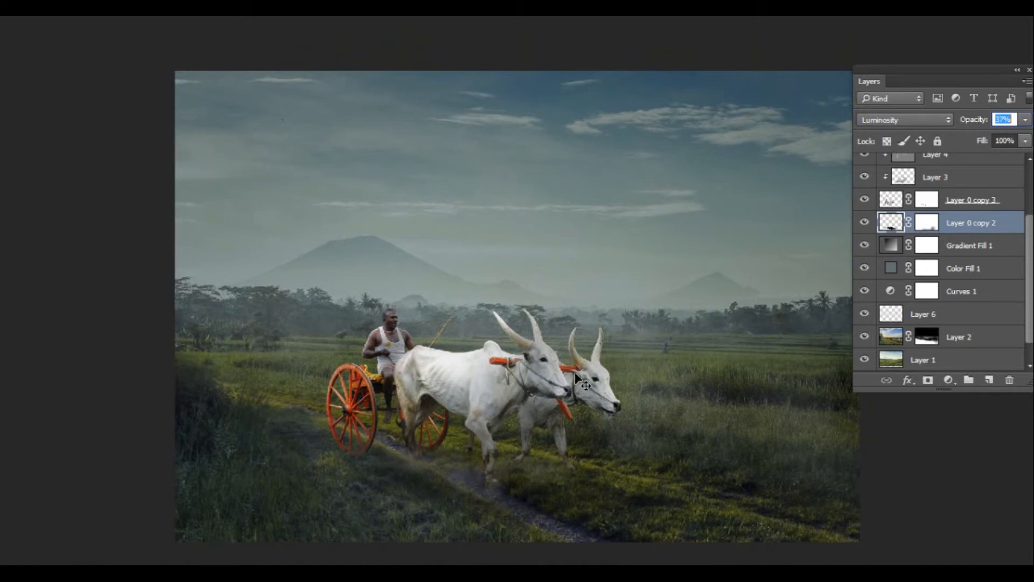
key(Tab)
key(Escape)
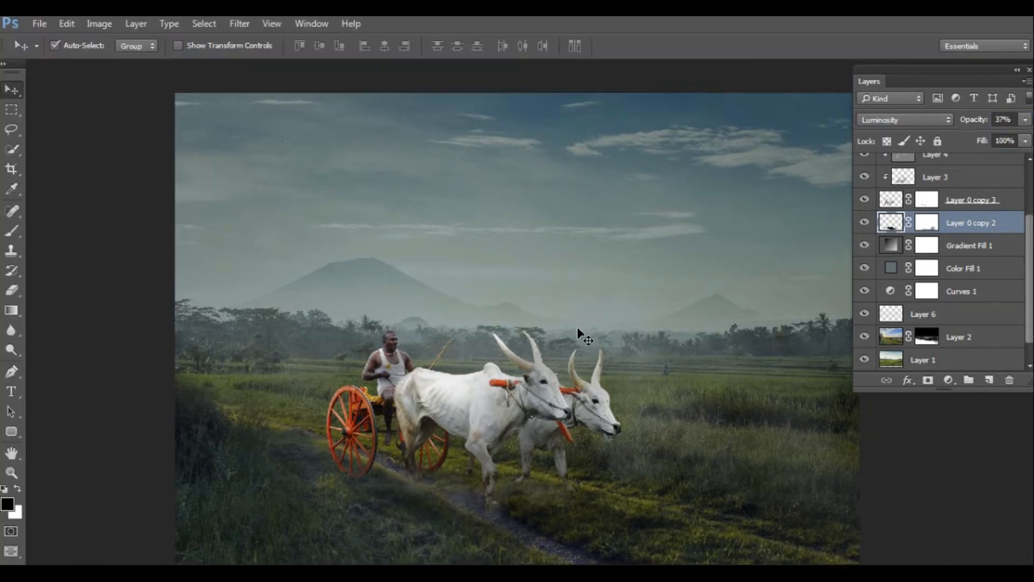
drag(464, 256, 433, 250)
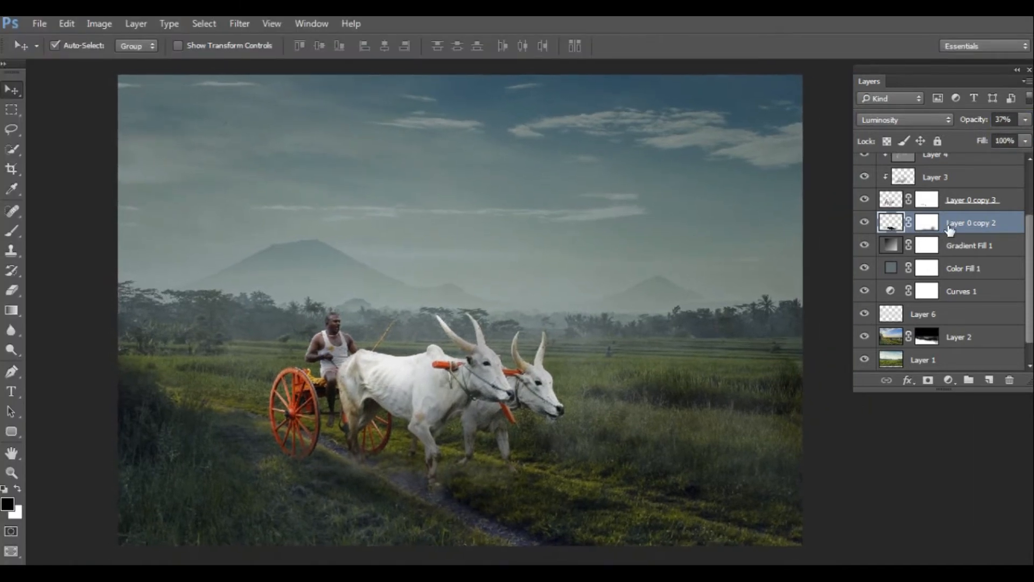
Step: Adjust the Yellows in the Selective Color 1 layer with Cyan +15 and Magenta +5, and change their Yellow amount
scroll(988, 199, up, 3)
click(972, 167)
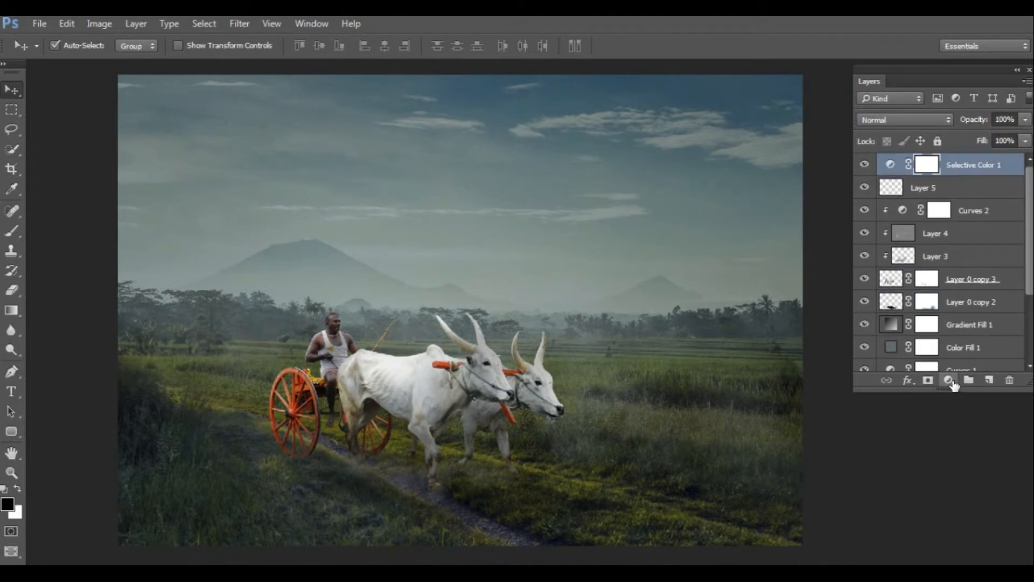
double_click(903, 171)
click(916, 217)
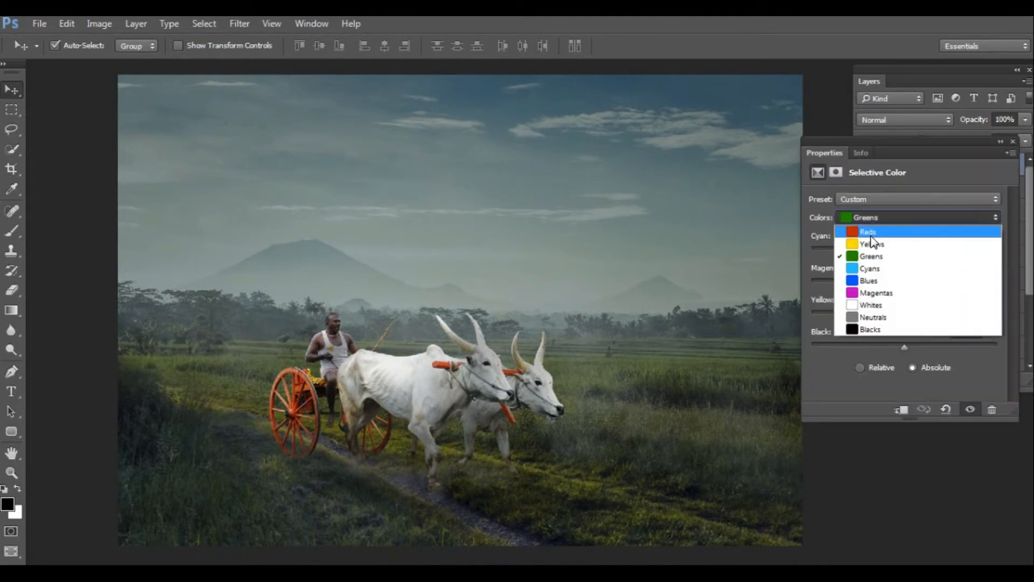
click(873, 226)
drag(864, 249, 907, 275)
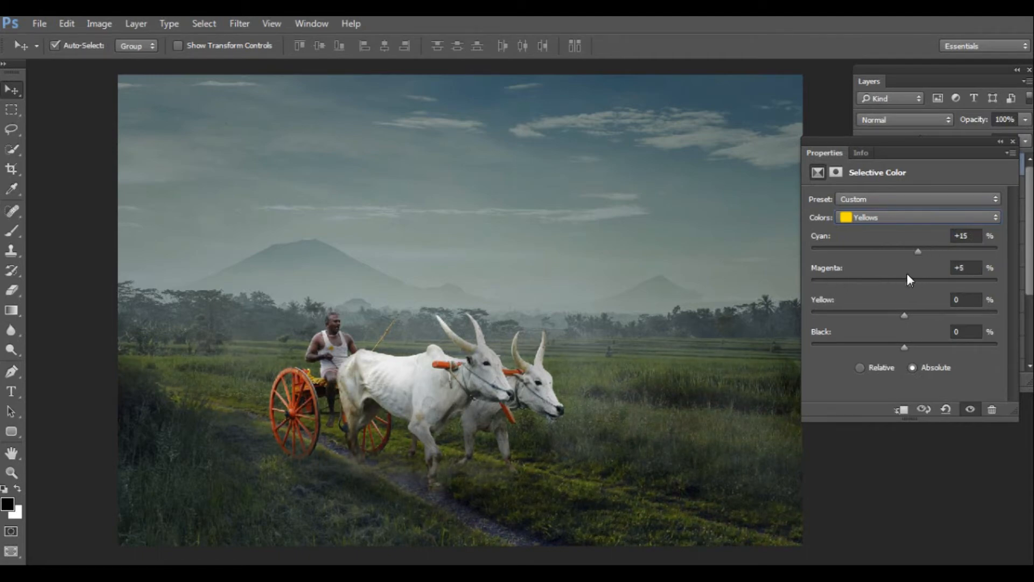
drag(848, 311, 883, 302)
click(1014, 142)
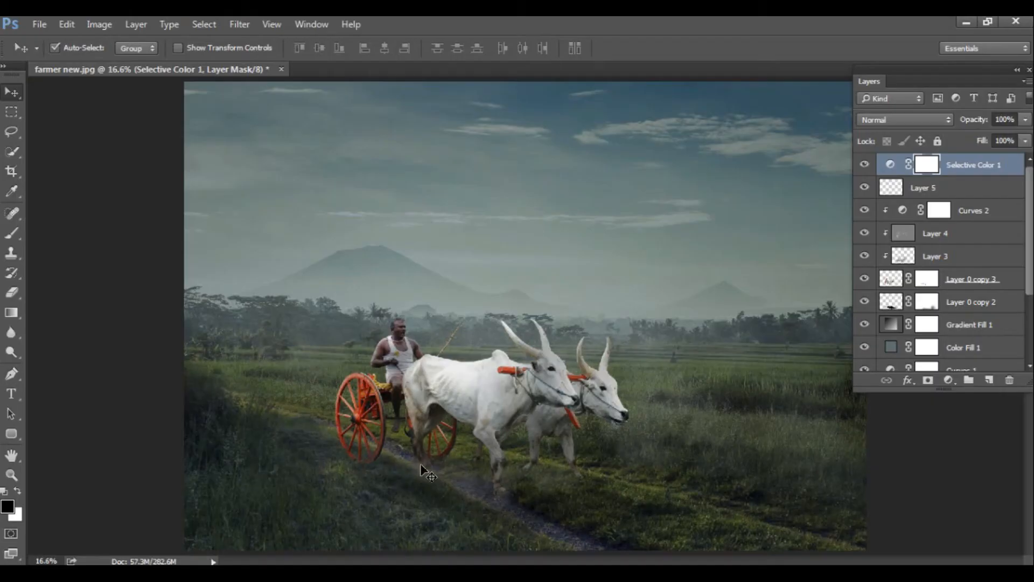
Step: Create a new layer above Selective Color 1 and prepare a white 95 px preset brush at 100% opacity and flow
click(987, 380)
key(b)
key(x)
right_click(436, 301)
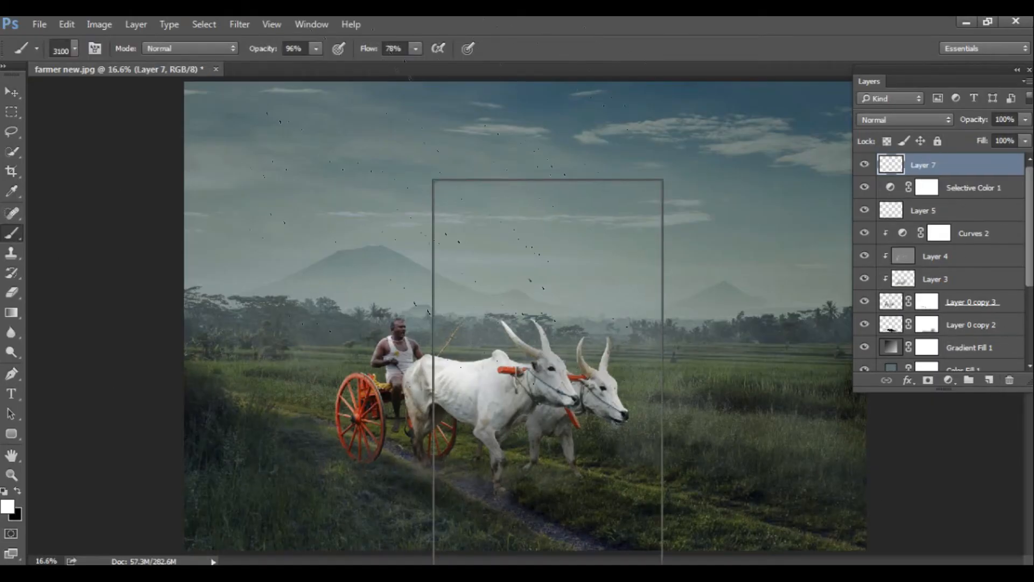
click(577, 494)
key(Return)
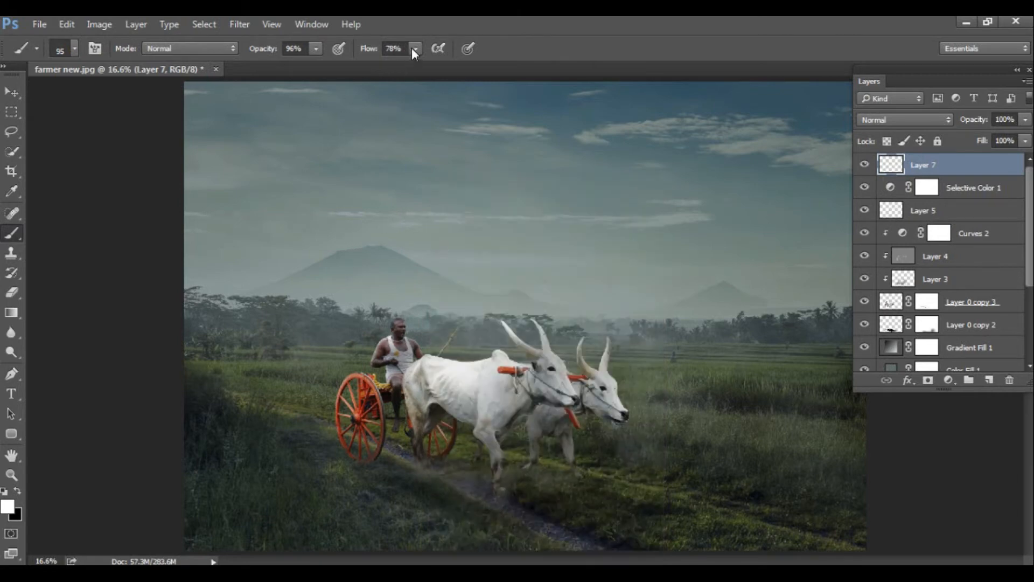
drag(413, 50, 439, 59)
drag(317, 52, 363, 68)
Step: Try stamping Layer 7 with a 2000 px preset brush and undo the stamp
right_click(434, 178)
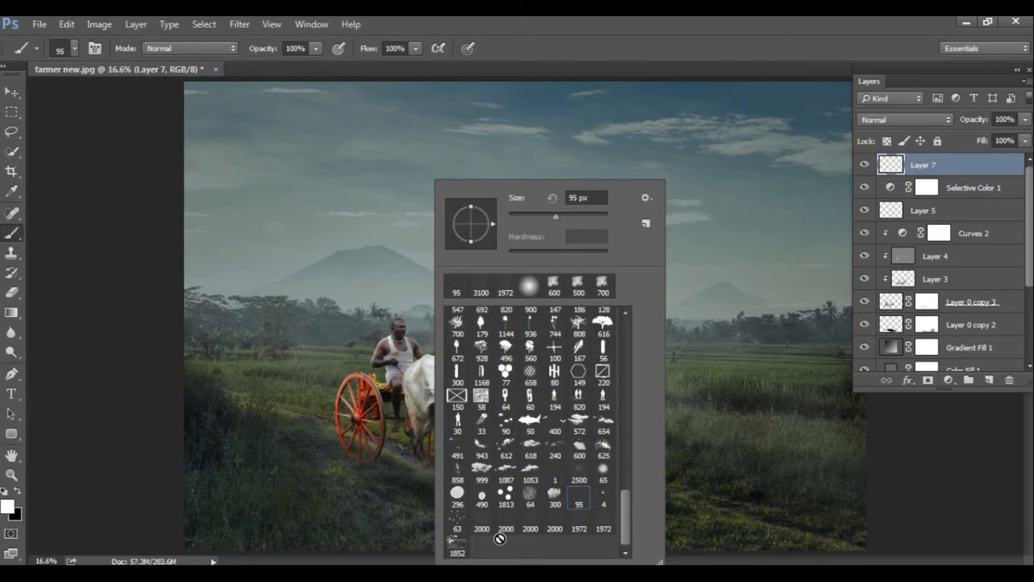
click(481, 519)
key(Return)
key(ctrl+z)
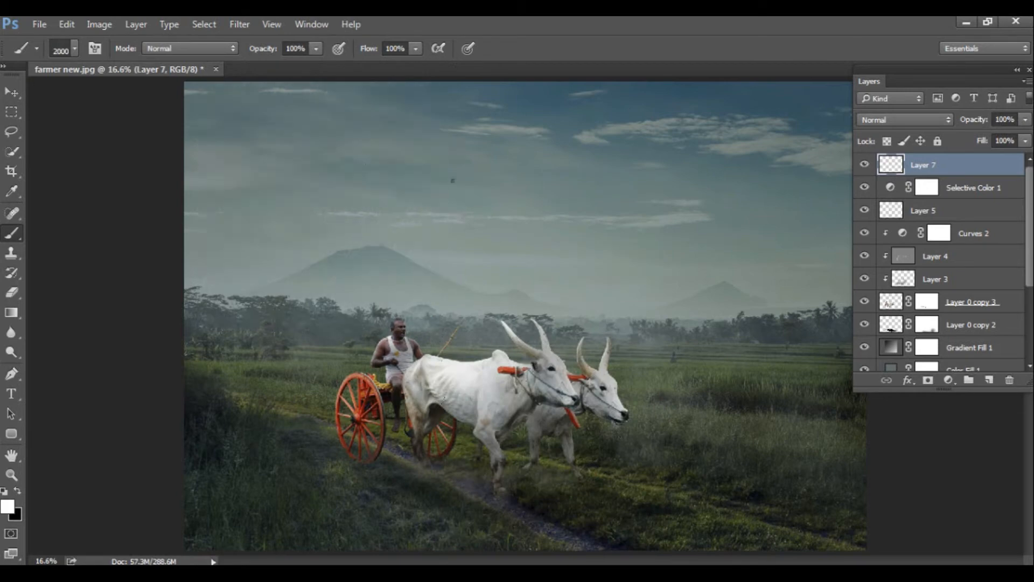
Step: Stamp white rain streaks onto Layer 7 with another 2000 px preset brush and reposition them over the sky
right_click(450, 178)
click(520, 521)
key(Return)
key(ctrl+t)
key(Return)
key(ctrl+t)
drag(490, 333, 533, 363)
key(Return)
Step: Flip the rain stamp horizontally and move it into the image's upper-left corner
key(ctrl+t)
right_click(430, 218)
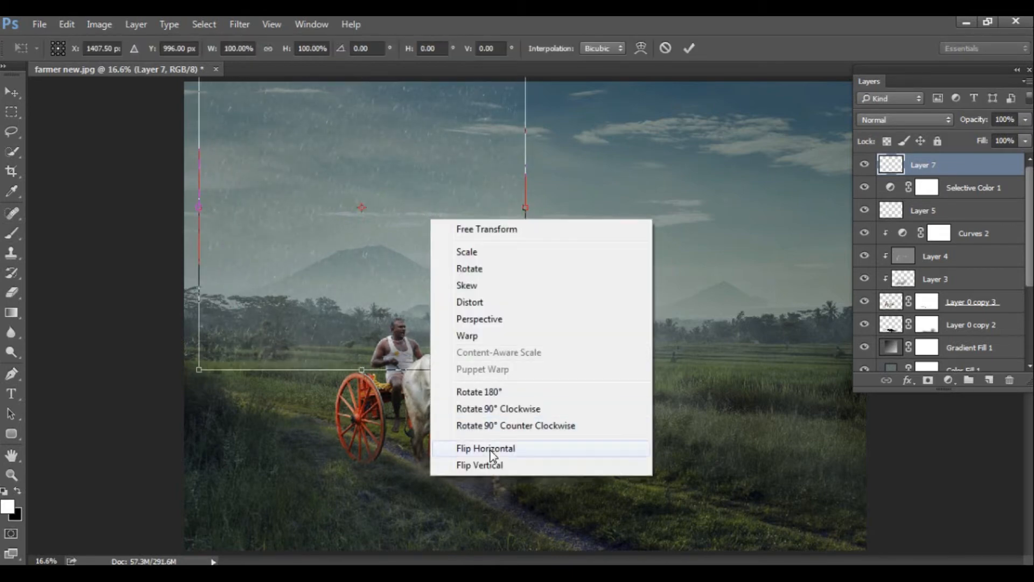
click(491, 450)
key(Return)
key(c)
key(v)
key(ctrl+t)
drag(458, 236, 445, 272)
key(Return)
key(f)
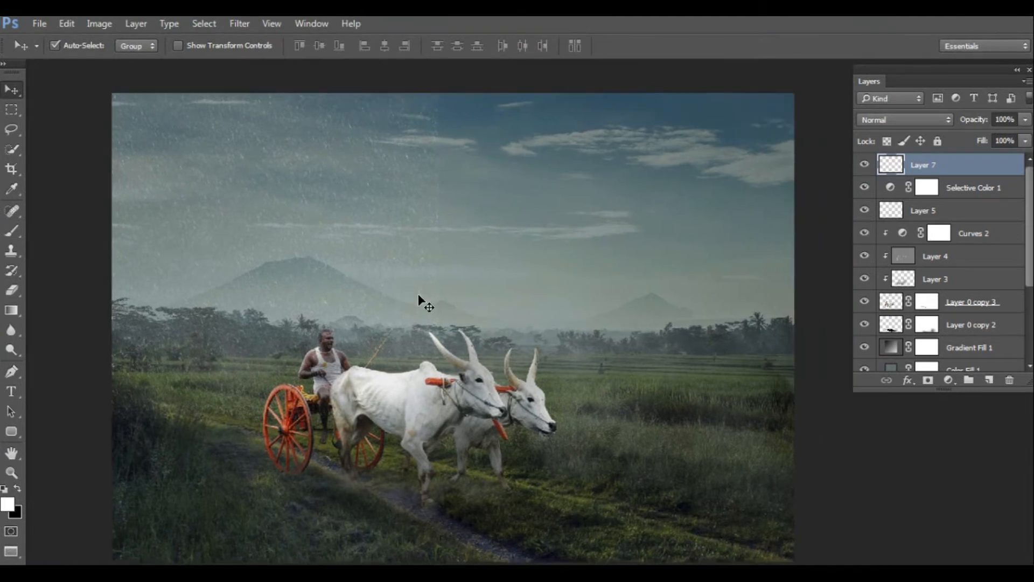
Step: Duplicate the rain layer and place the copy beside the original over the right half of the sky
key(ctrl+j)
key(ctrl+t)
drag(409, 237, 626, 240)
key(Return)
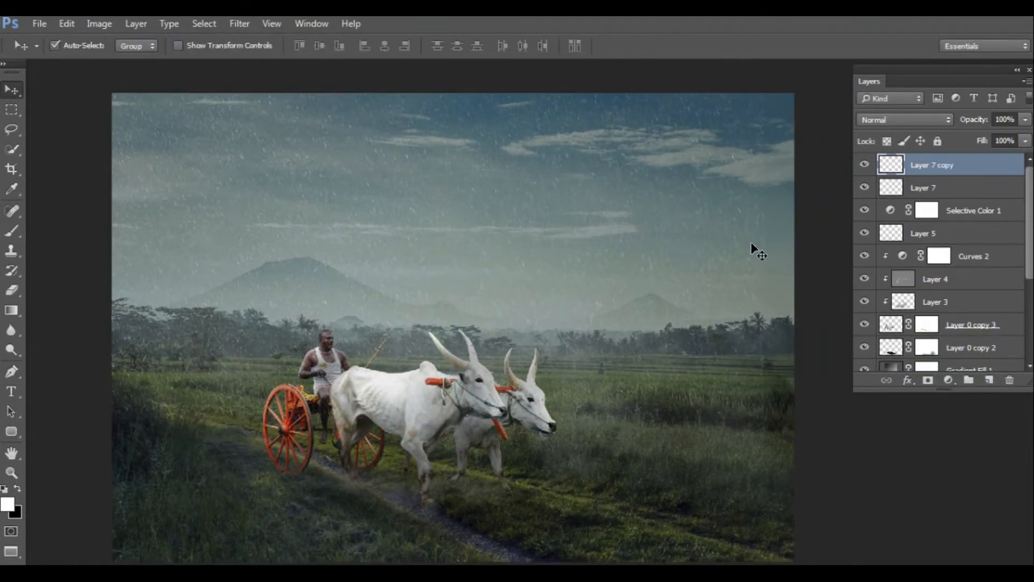
Step: Merge the two rain layers and enlarge the merged rain past the image's right edge
shift+click(937, 190)
key(ctrl+e)
key(ctrl+t)
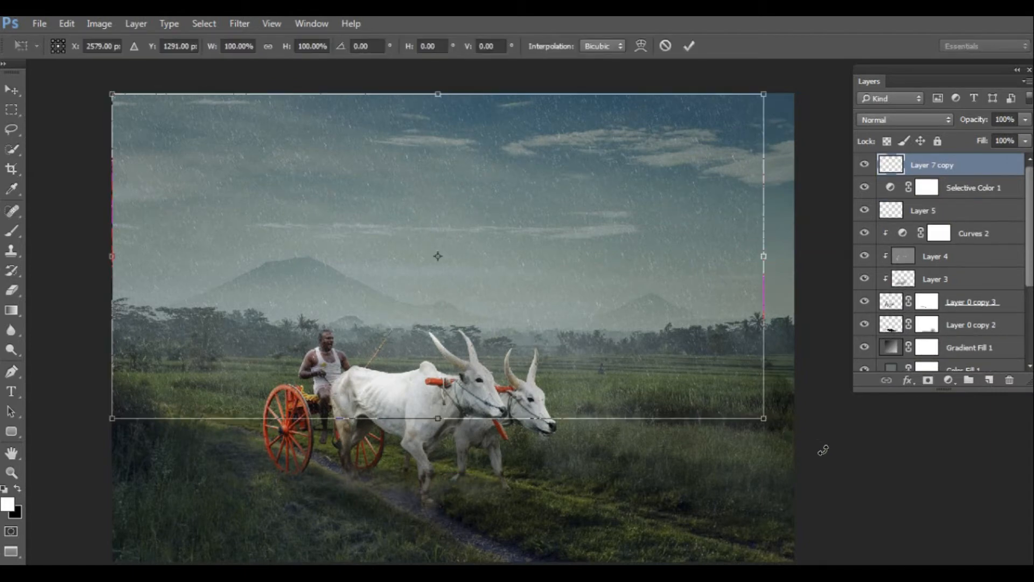
drag(763, 418, 826, 450)
key(Return)
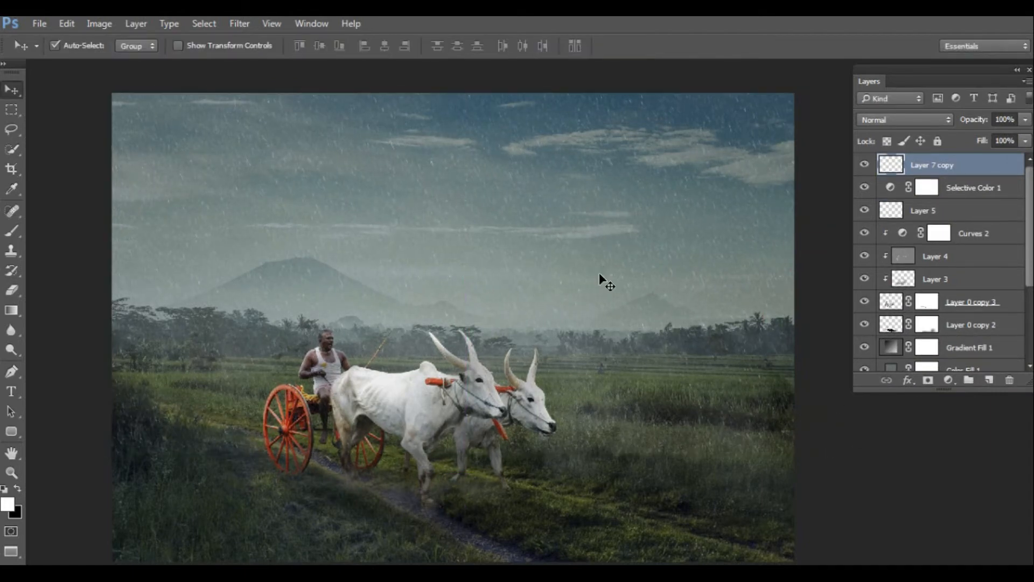
Step: Duplicate the merged rain, move the copy down over the field and path, and merge both rain layers
scroll(598, 272, down, 3)
key(ctrl+j)
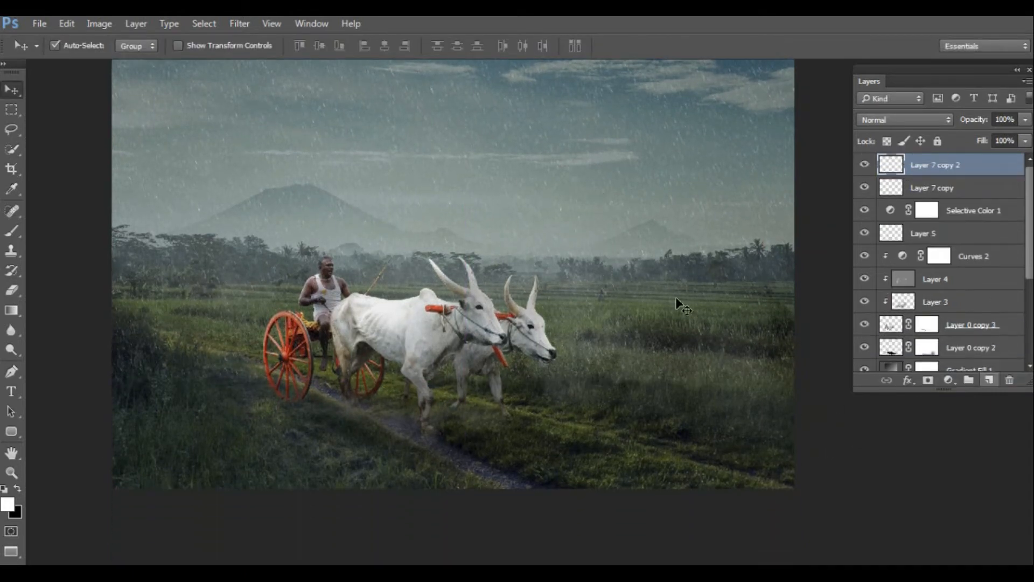
key(ctrl+t)
drag(545, 136, 550, 406)
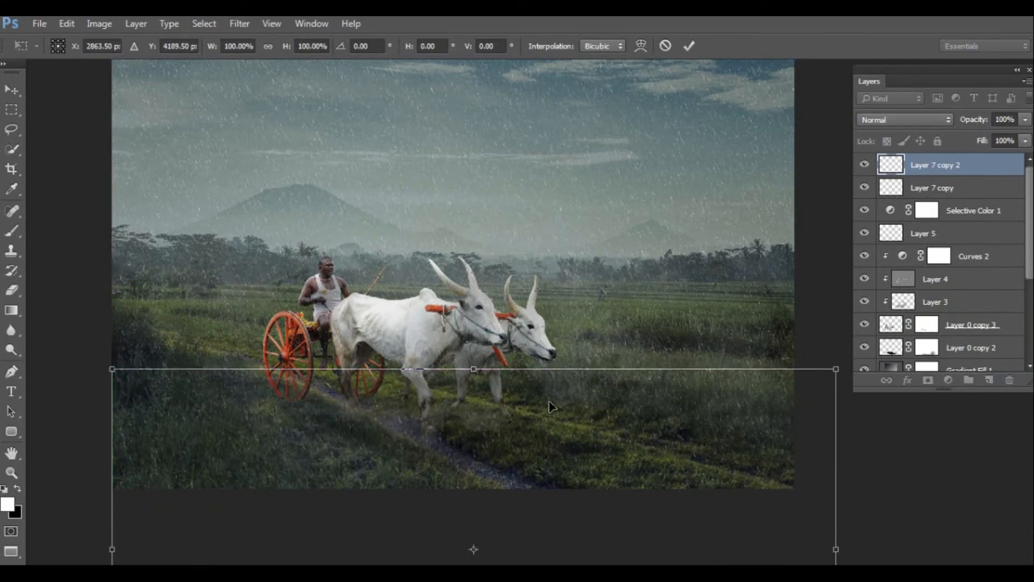
key(Return)
ctrl+click(925, 189)
key(ctrl+e)
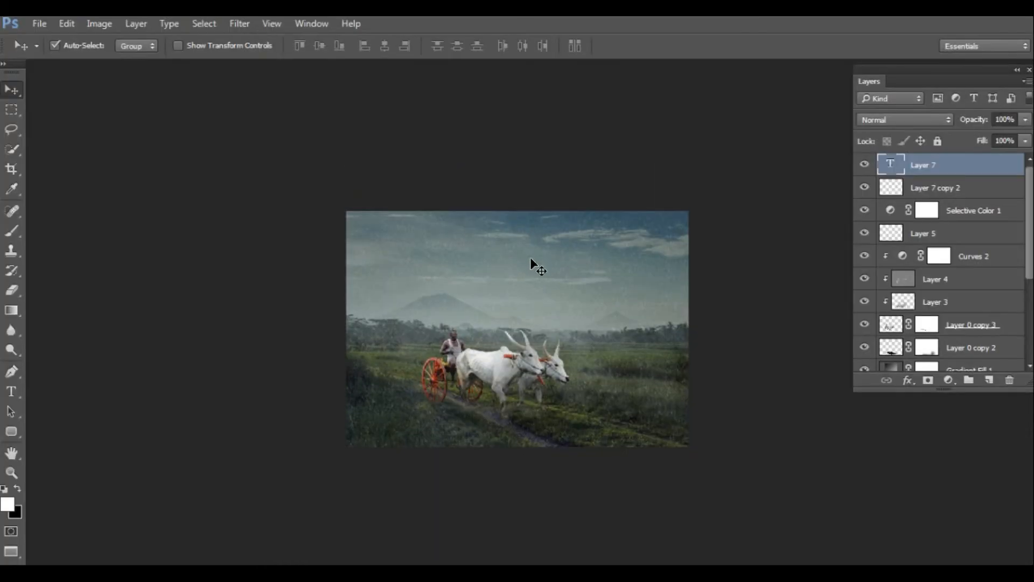
Step: Reposition the merged rain layer and enlarge it to about 128.6% so it extends beyond the image on all sides
key(ctrl+plus)
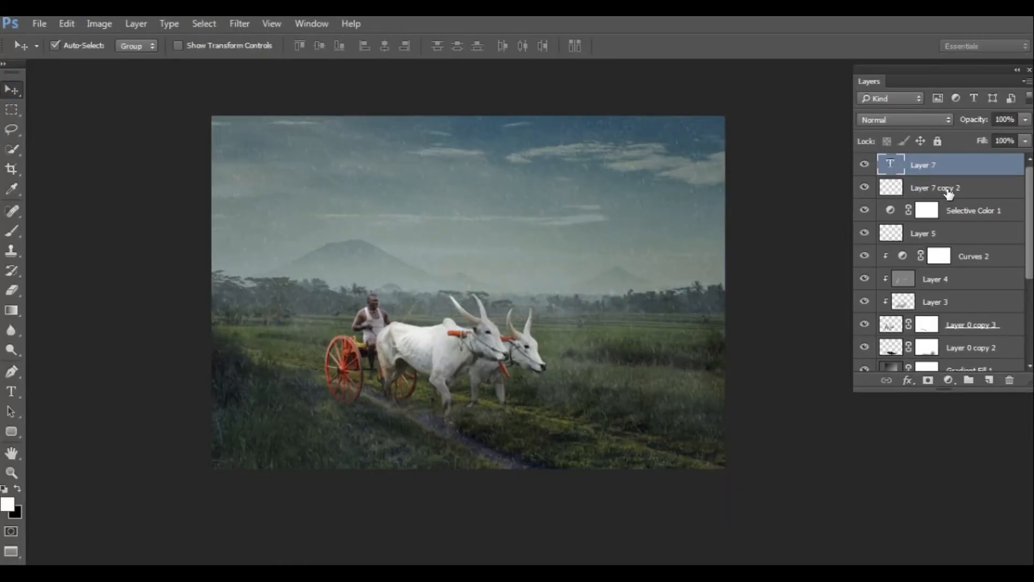
click(949, 193)
key(ctrl+t)
drag(587, 257, 575, 238)
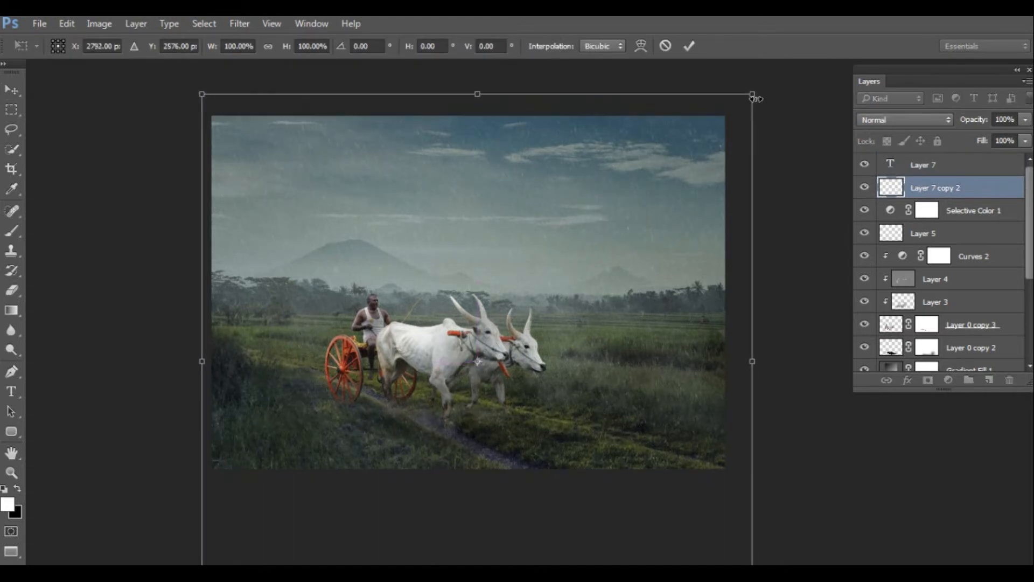
drag(756, 98, 533, 270)
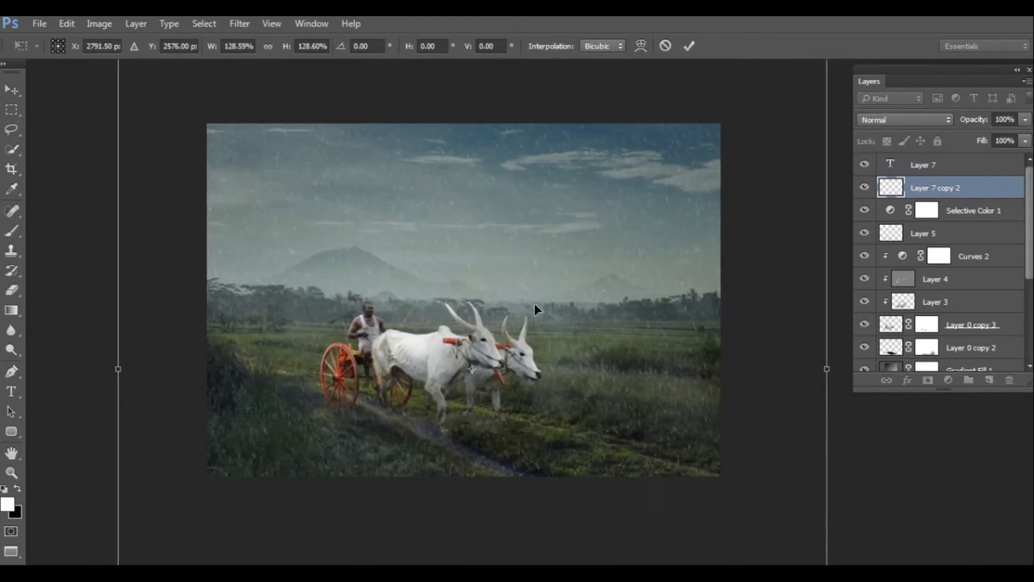
key(Return)
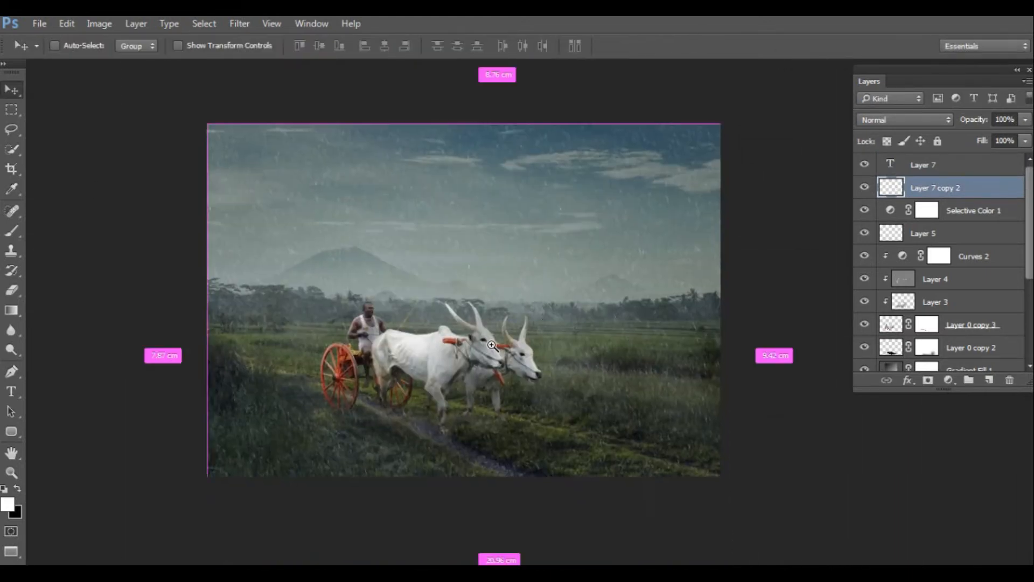
Step: Inspect the enlarged rain streaks over the cart and bullocks up close and across the whole image
ctrl+click(491, 346)
drag(491, 345, 496, 321)
ctrl+click(432, 327)
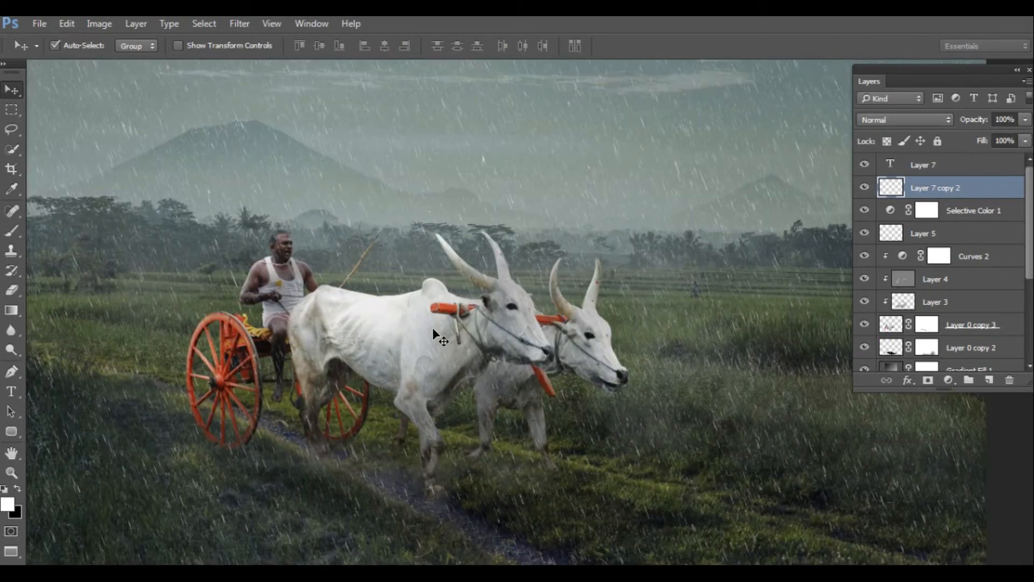
key(ctrl+minus)
key(ctrl+minus)
key(ctrl+minus)
key(ctrl+t)
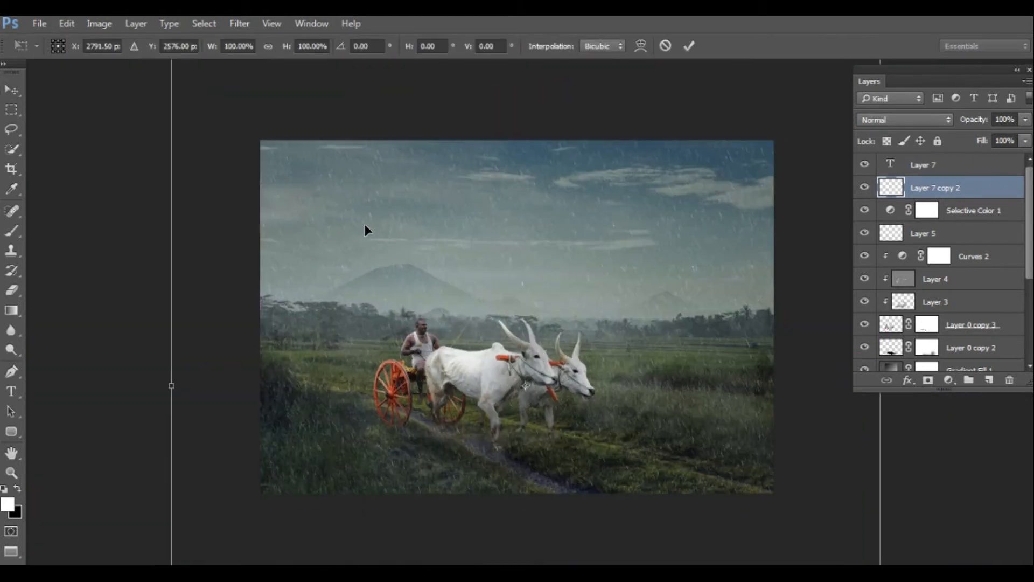
key(Return)
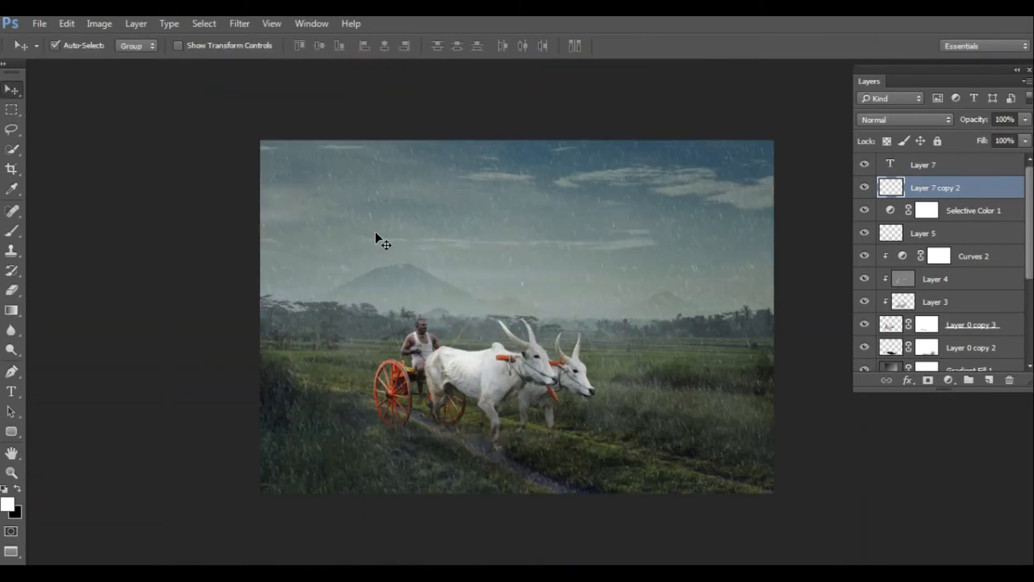
Step: Scale the rain layer down slightly, keeping it larger than the image
ctrl+click(512, 339)
drag(522, 339, 476, 326)
key(ctrl+minus)
key(ctrl+minus)
key(ctrl+minus)
key(ctrl+t)
drag(684, 180, 672, 190)
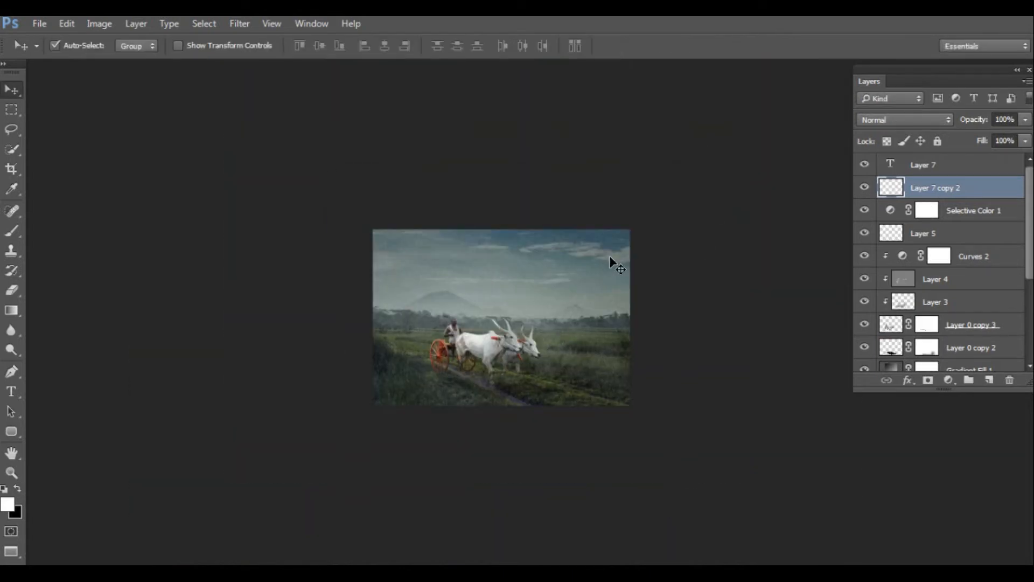
Step: Check the rain in full-screen view and set the rain layer's opacity to 76%
drag(492, 313, 586, 321)
key(f)
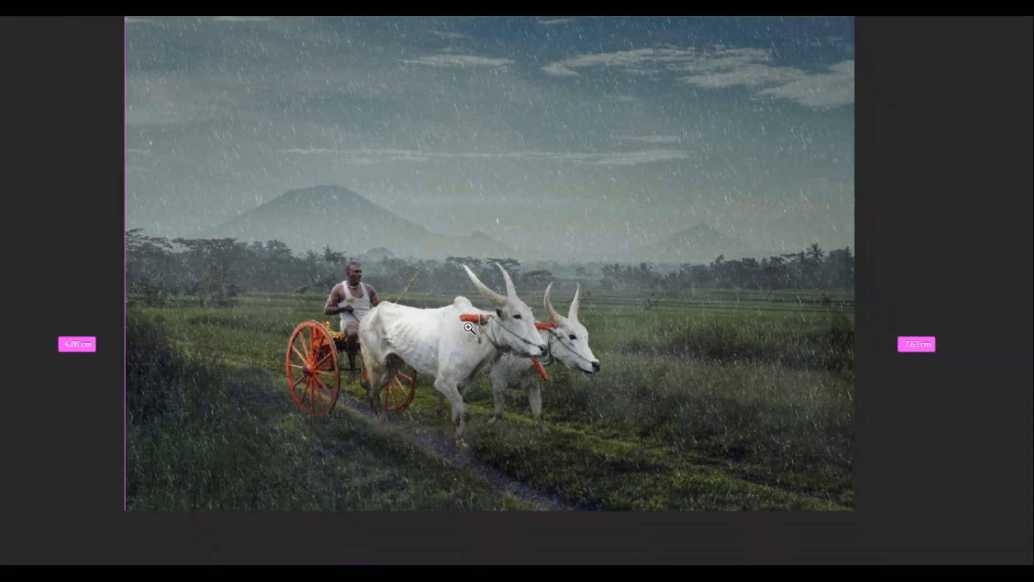
ctrl+click(468, 329)
drag(468, 328, 475, 308)
key(f)
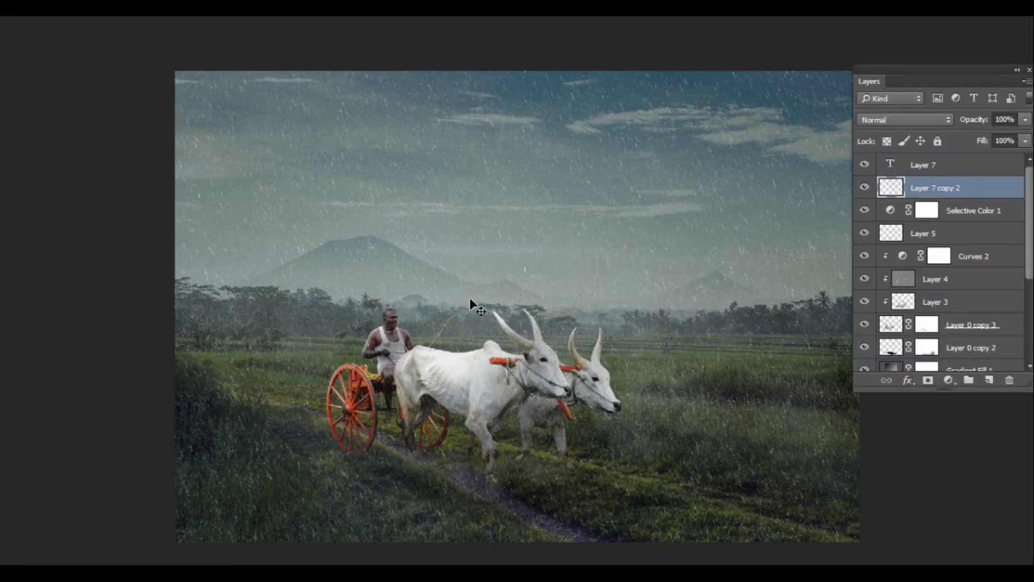
drag(980, 122, 969, 125)
Step: Add a layer mask to the rain layer and choose a soft round brush with 0% hardness and black paint
ctrl+click(508, 466)
drag(535, 517, 494, 457)
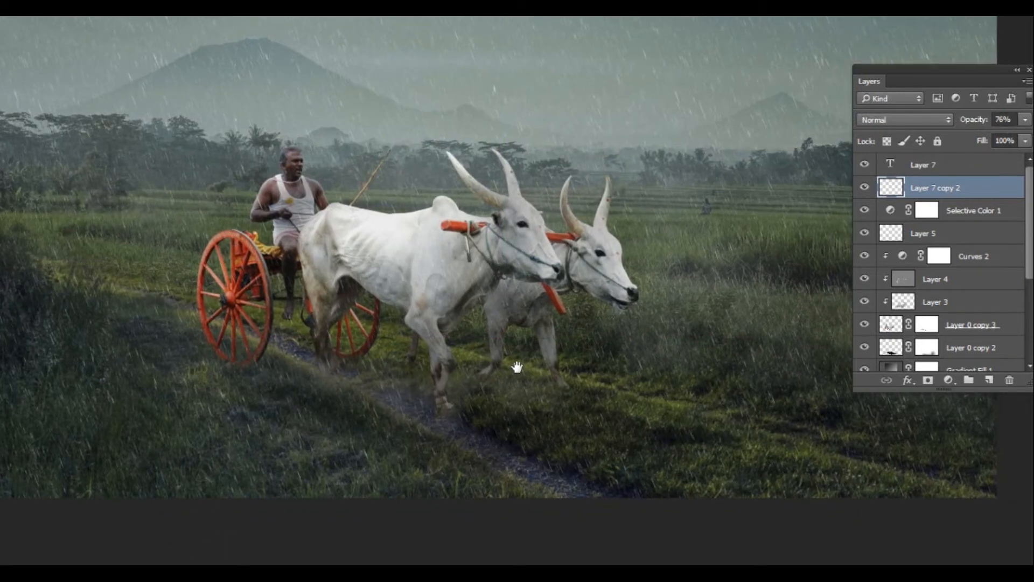
drag(517, 368, 504, 381)
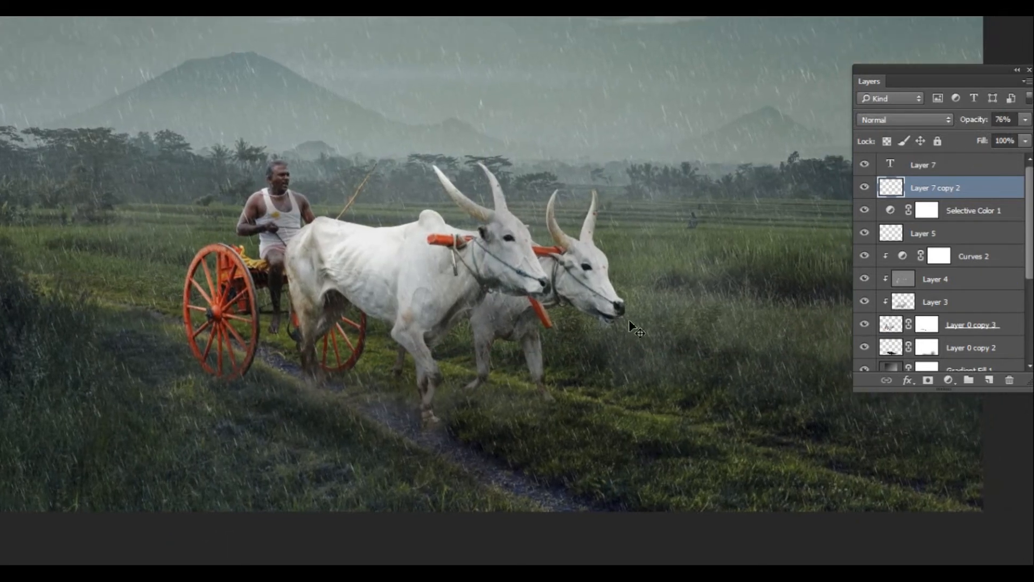
click(926, 380)
key(f)
key(b)
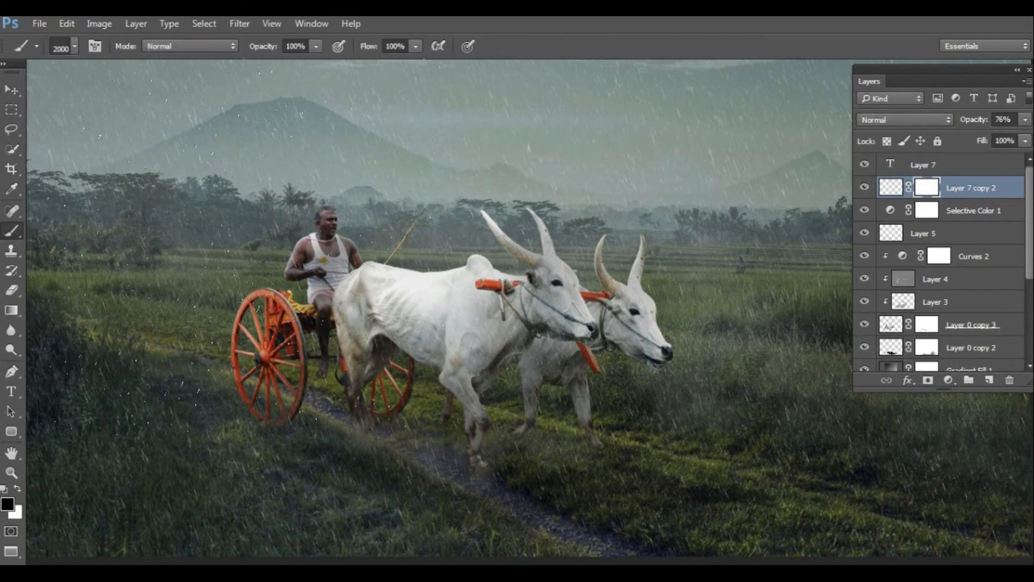
right_click(450, 181)
click(515, 316)
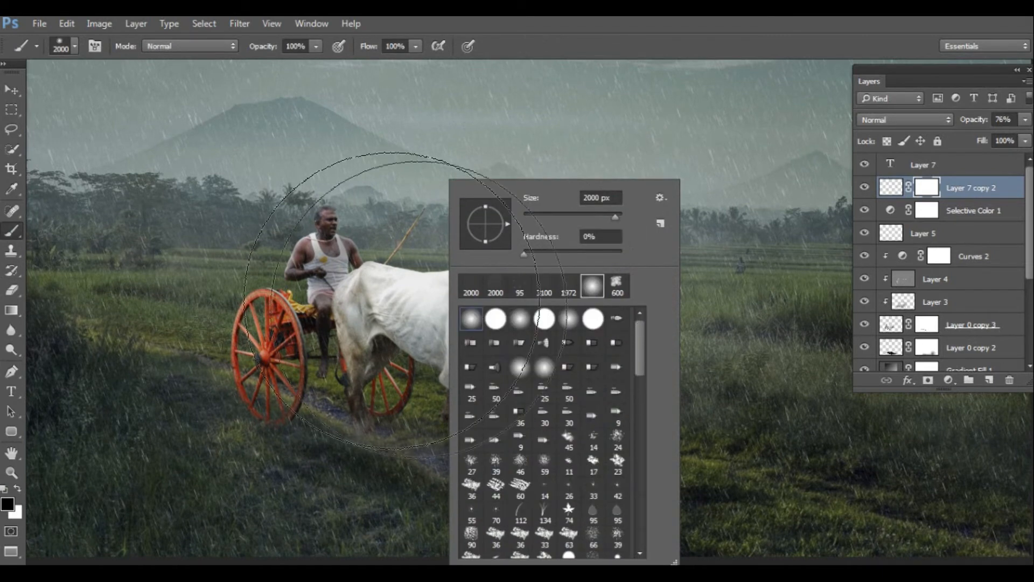
Step: Try a large full-opacity dab on the rain mask over the cart and undo it
key([)
click(339, 300)
key(ctrl+z)
Step: Thin the rain over the bullocks by painting black on the mask with a 175 px brush at 7% opacity
click(315, 46)
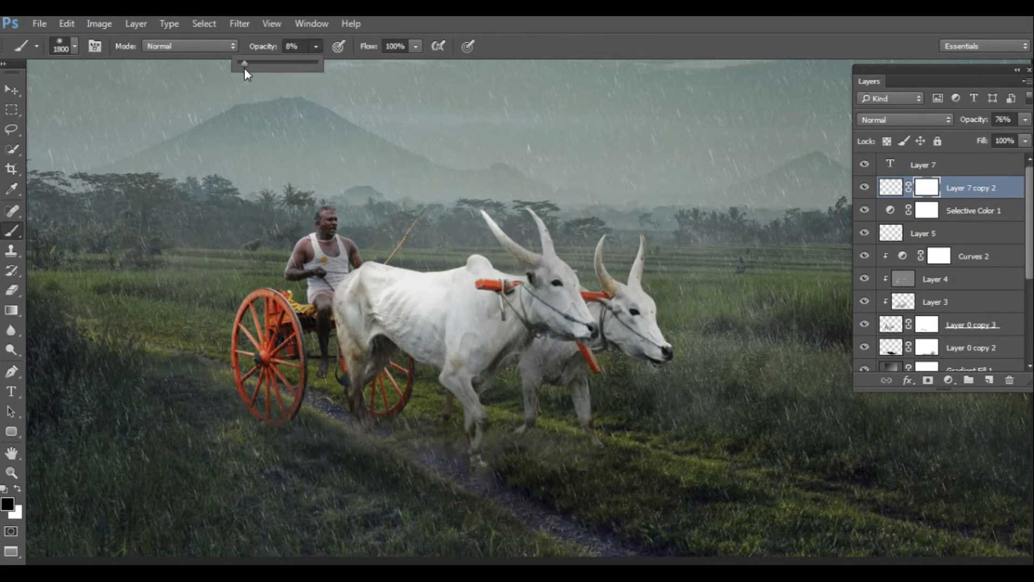
drag(244, 68, 242, 68)
key([)
key([)
key([)
key([)
key([)
key([)
key([)
key([)
key([)
key([)
key([)
key([)
key([)
key([)
key([)
key([)
key([)
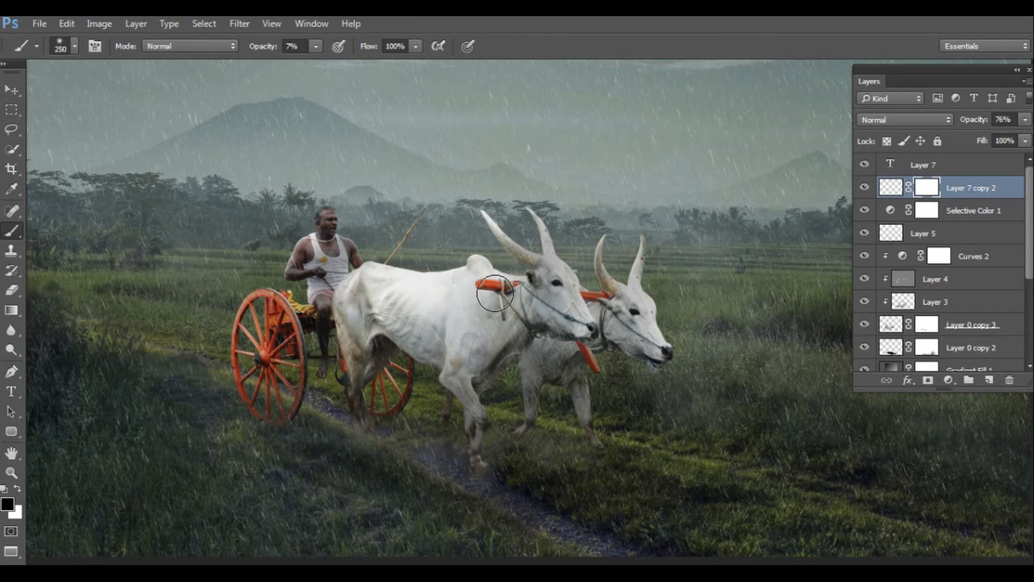
key([)
key([)
scroll(505, 331, down, 2)
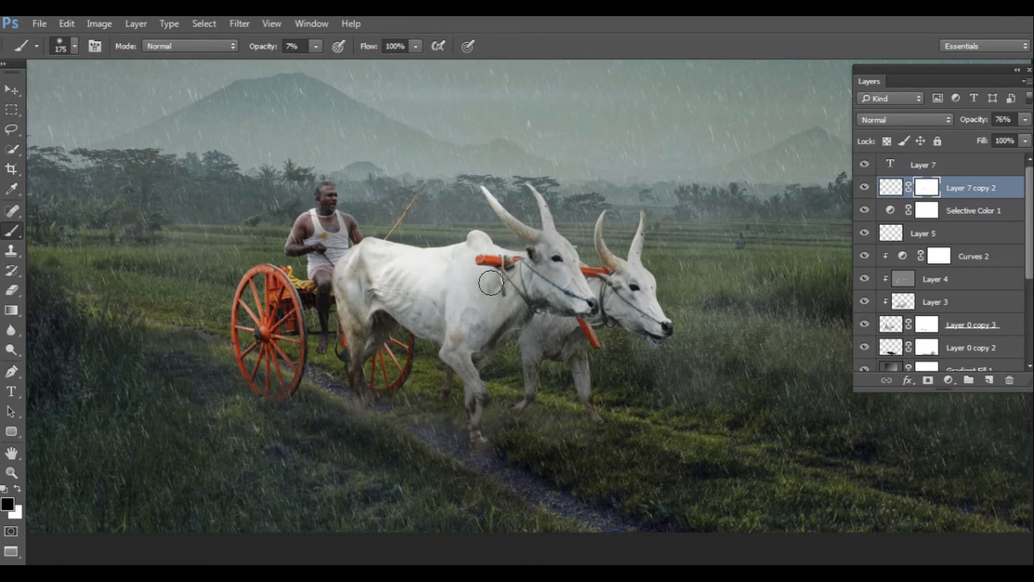
Step: Examine the rainy composite in full-screen view, both as a whole and close up around the cart and bullocks
key(f)
key(f)
key(ctrl+0)
scroll(525, 404, up, 1)
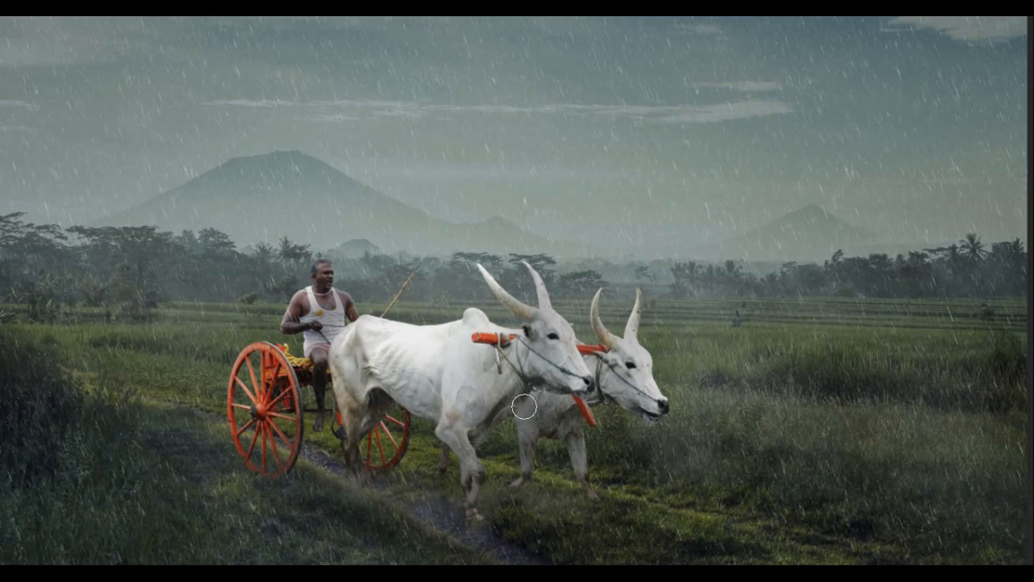
scroll(525, 403, down, 5)
key(ctrl+0)
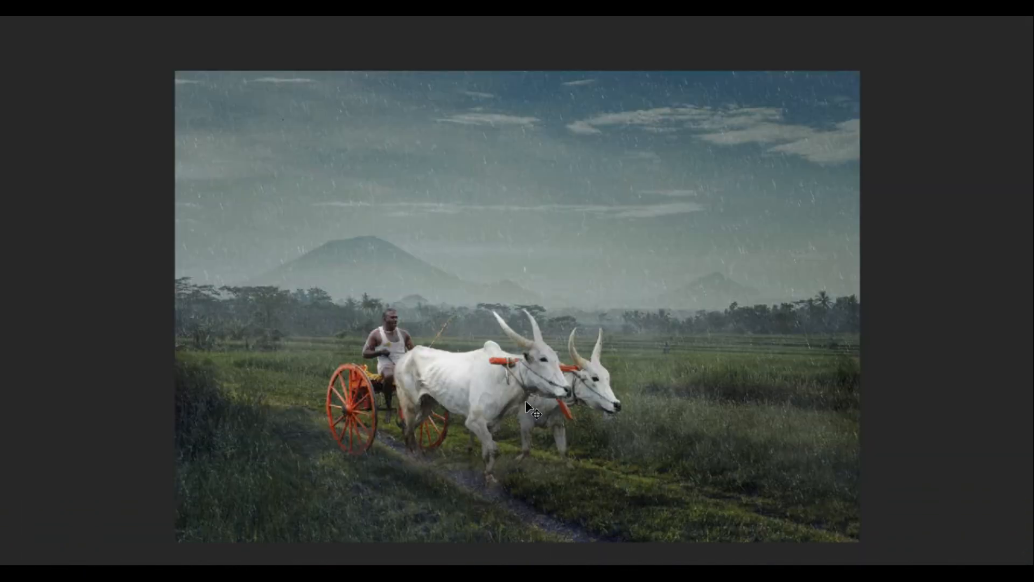
click(510, 413)
drag(511, 413, 600, 303)
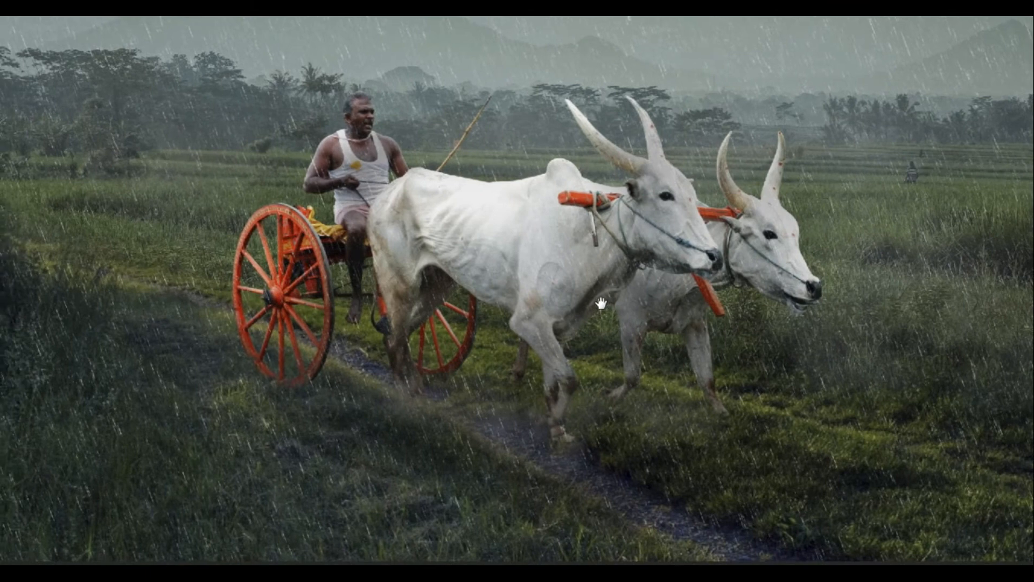
key(ctrl+0)
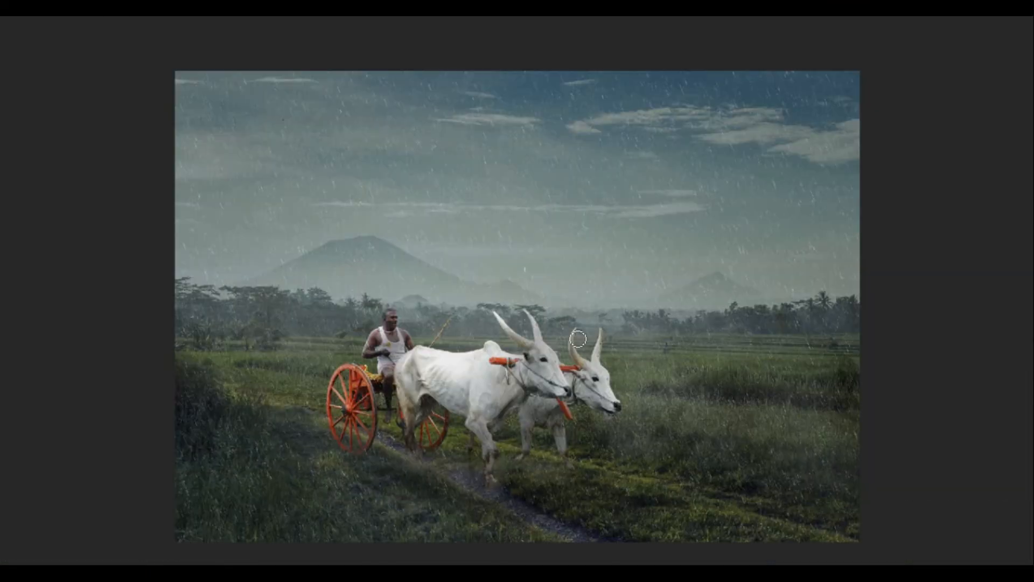
Step: Delete the empty text layer and stamp all visible layers into a new layer above the rain
key(F7)
click(963, 174)
key(Delete)
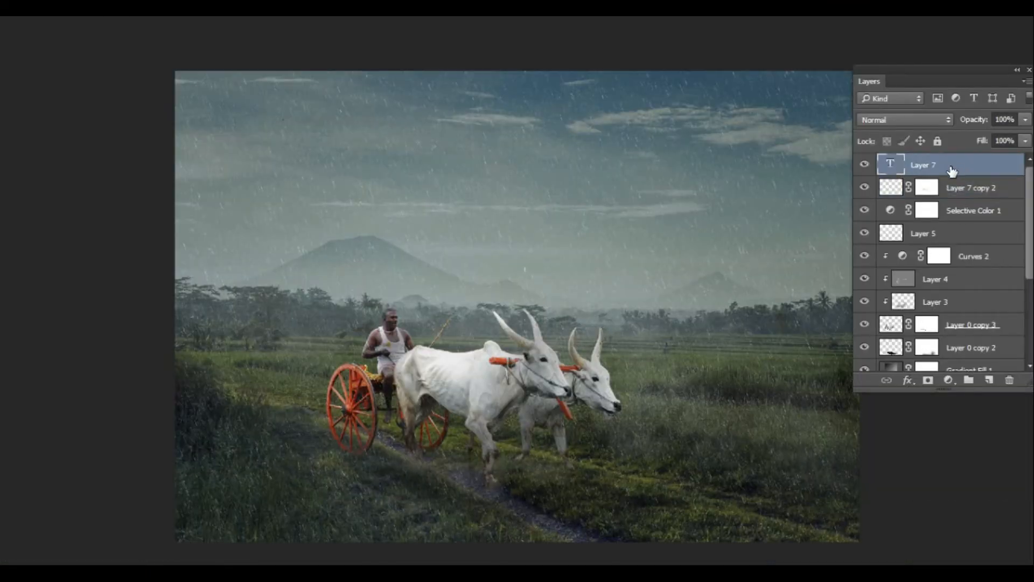
key(ctrl+z)
key(f)
Step: Try a High Pass filter with a 1.1-pixel radius on the stamped layer in Linear Light mode and undo it
click(239, 23)
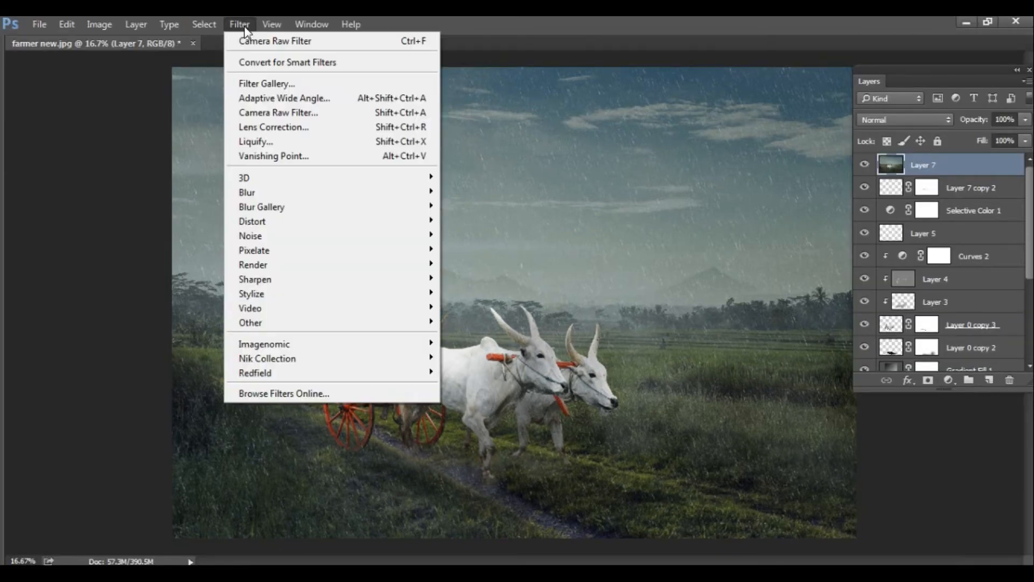
mouse_move(422, 326)
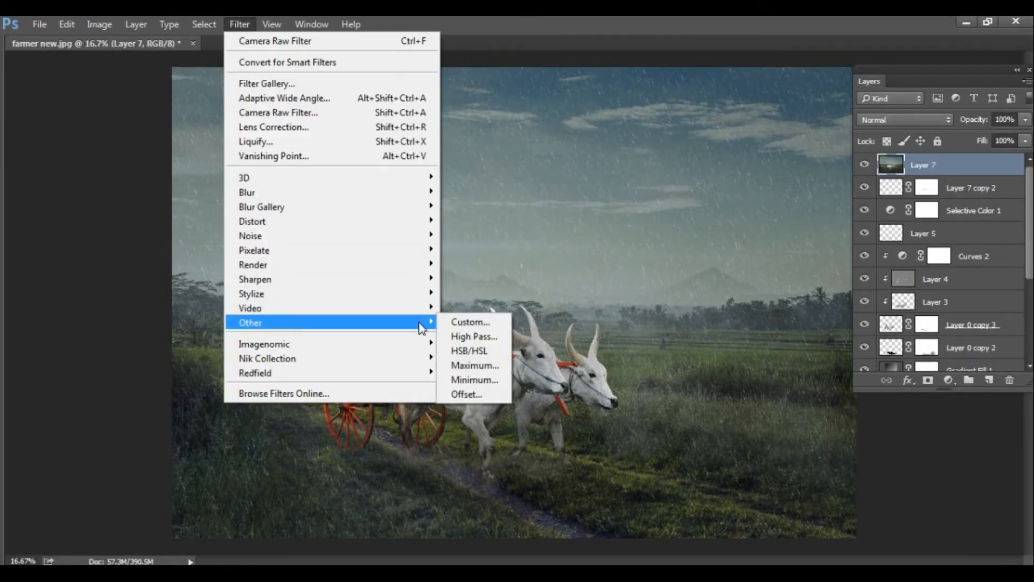
click(474, 336)
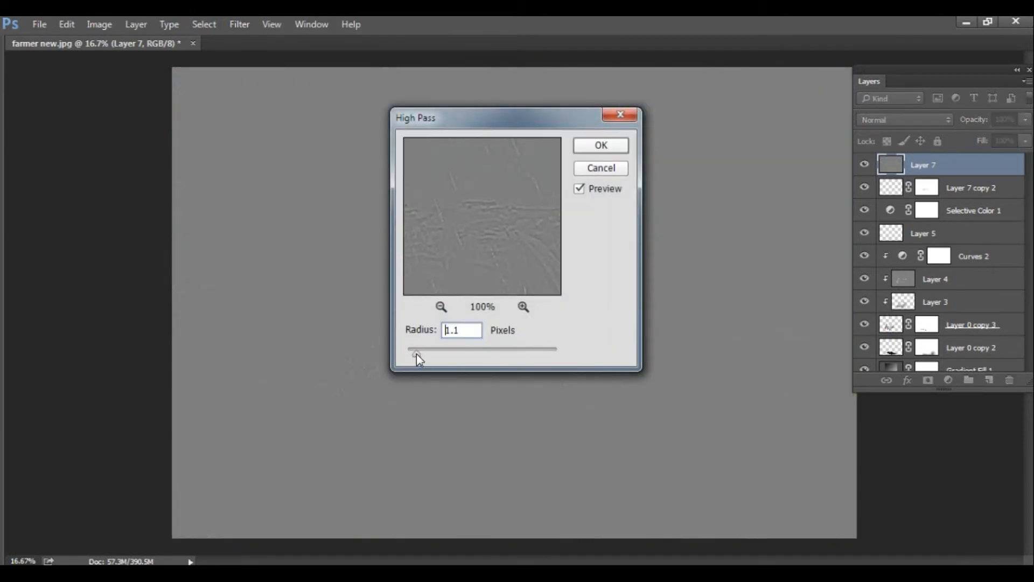
click(601, 145)
click(906, 120)
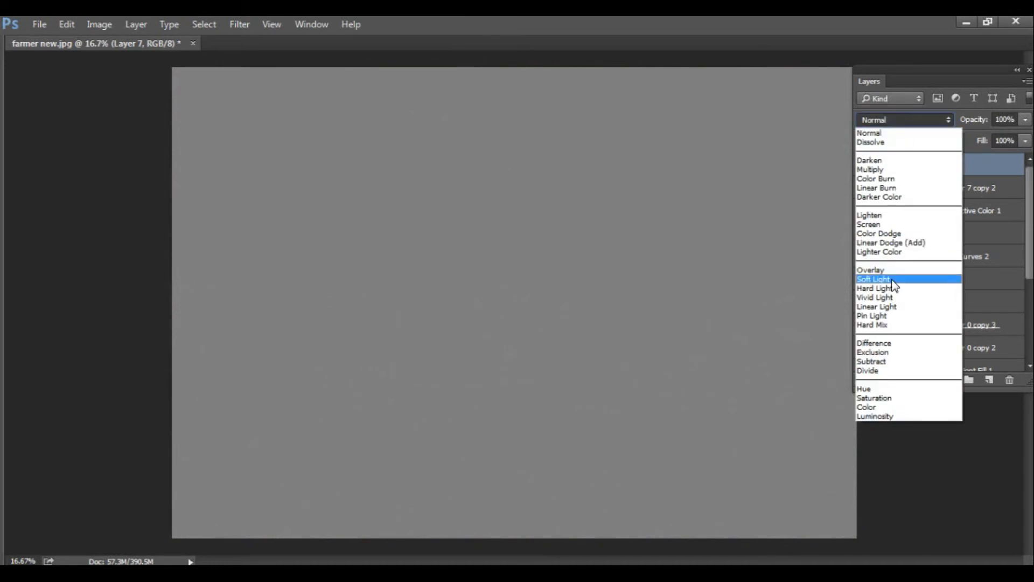
click(905, 305)
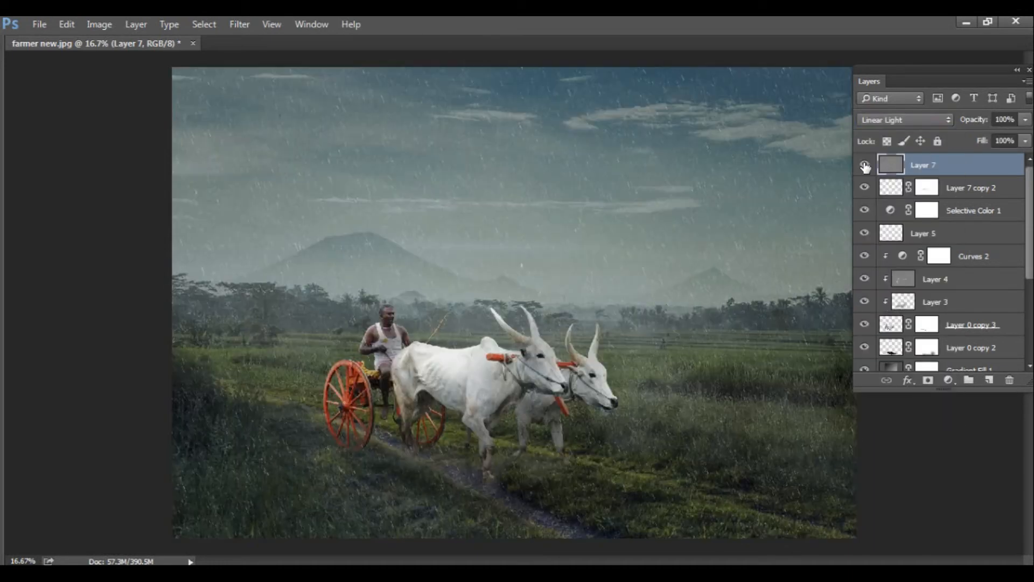
key(Delete)
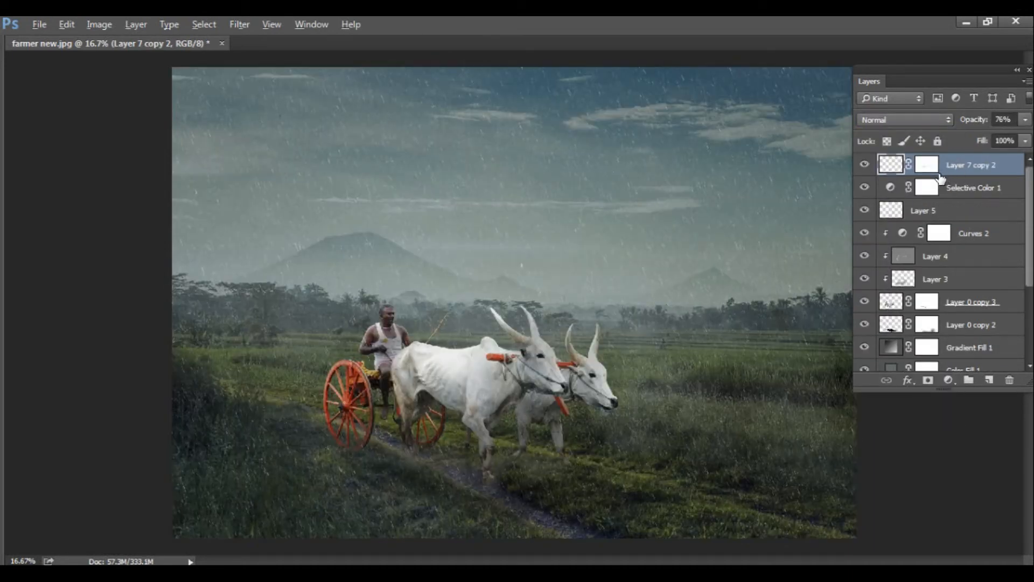
key(ctrl+z)
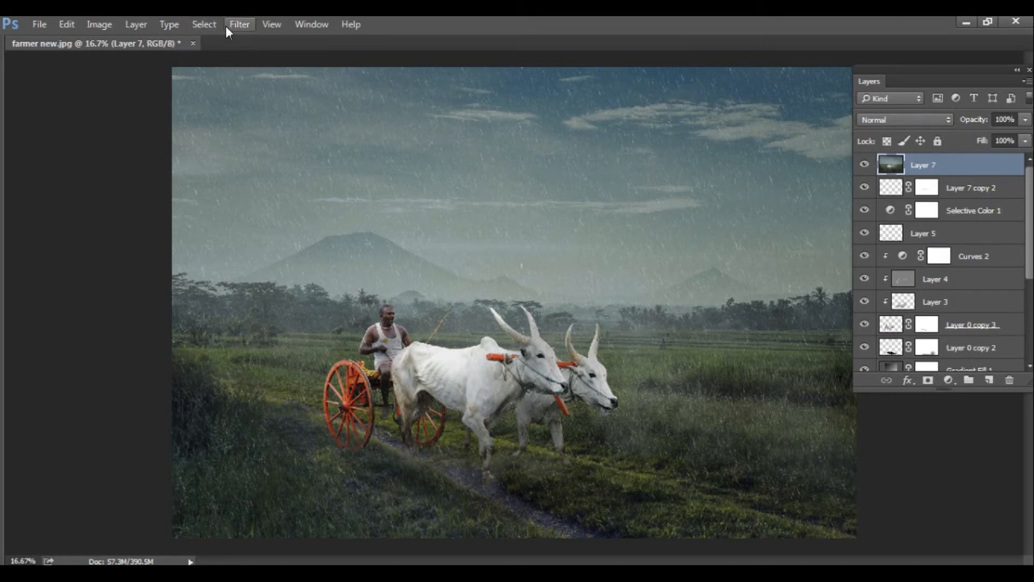
Step: Apply a High Pass filter with a 2.4-pixel radius to the stamped layer and blend it in Linear Light mode
click(240, 24)
mouse_move(291, 321)
click(458, 331)
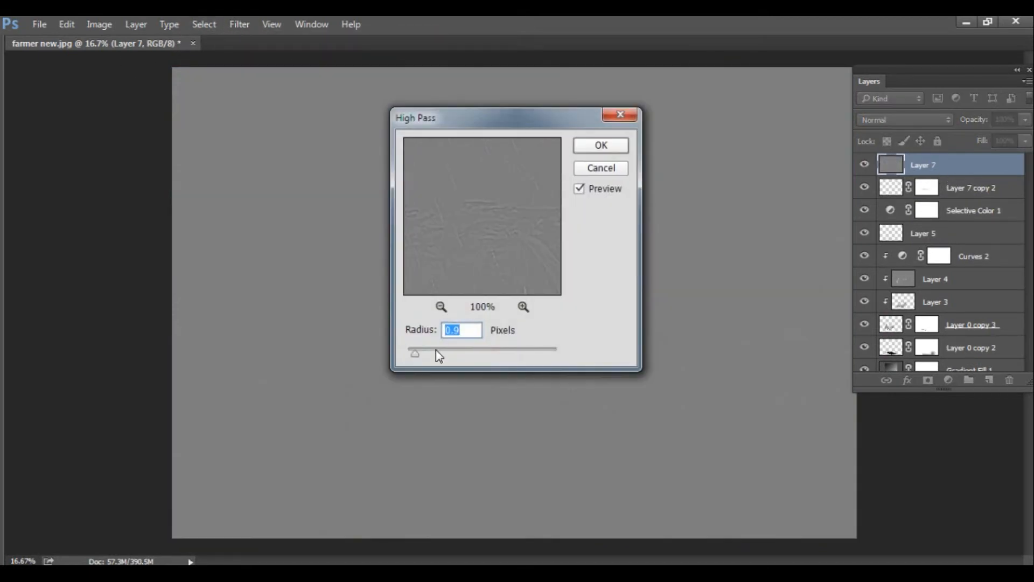
click(436, 350)
click(592, 148)
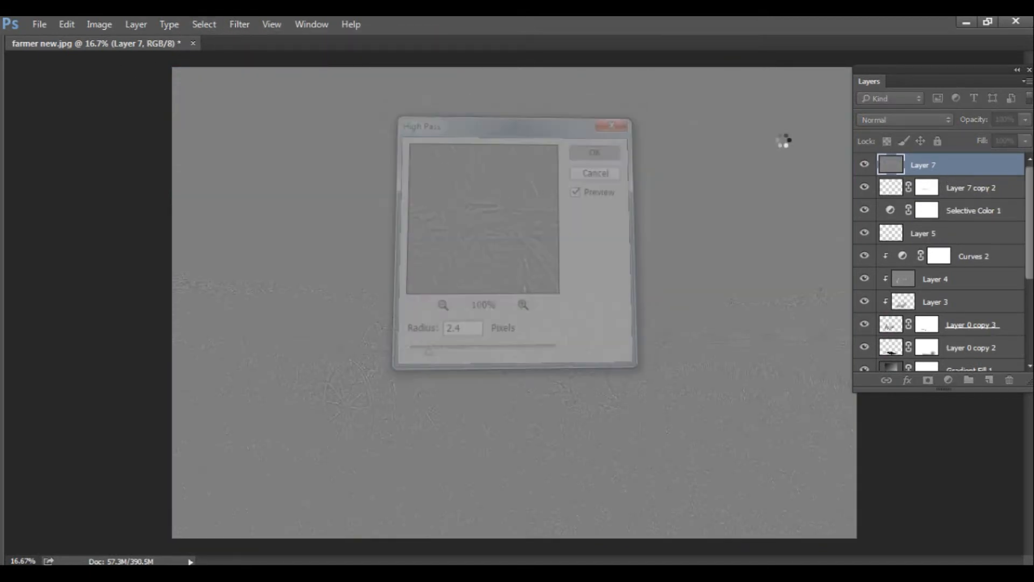
click(914, 120)
click(910, 309)
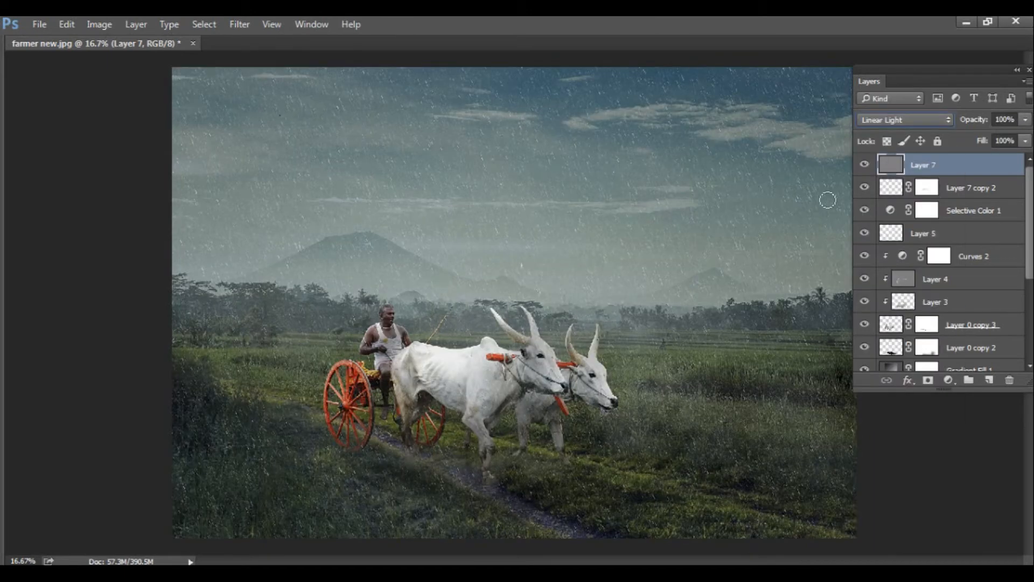
Step: Add a layer mask to the High Pass layer and reduce the layer's opacity to 45%
drag(979, 124, 948, 125)
click(450, 399)
click(450, 399)
drag(533, 258, 426, 352)
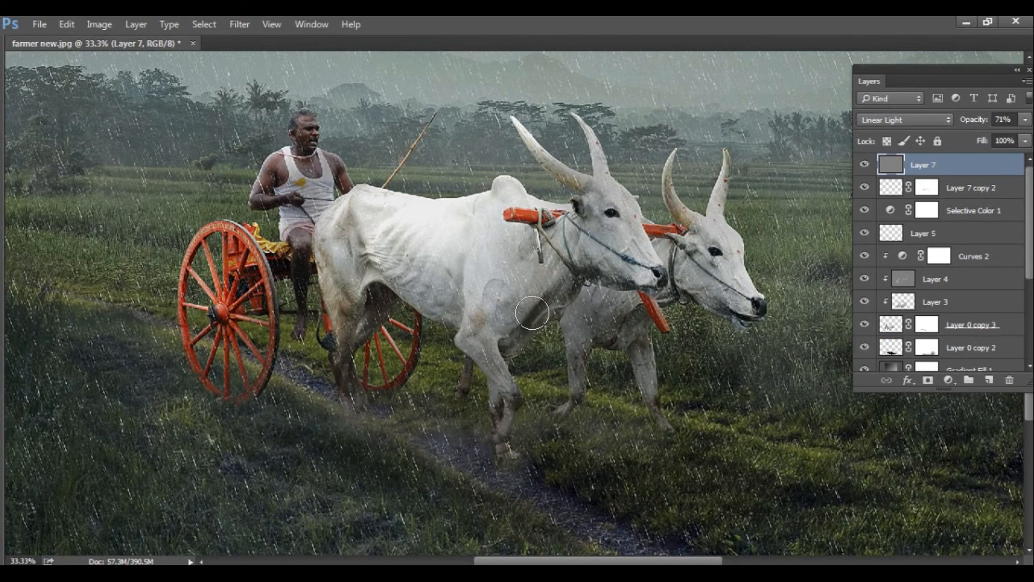
click(928, 381)
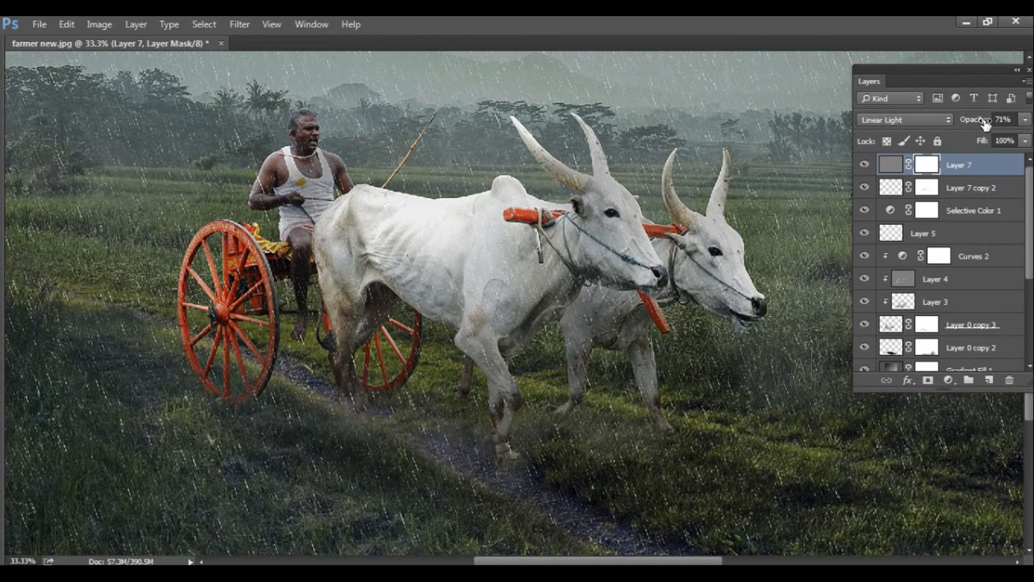
drag(985, 124, 959, 125)
drag(367, 253, 372, 334)
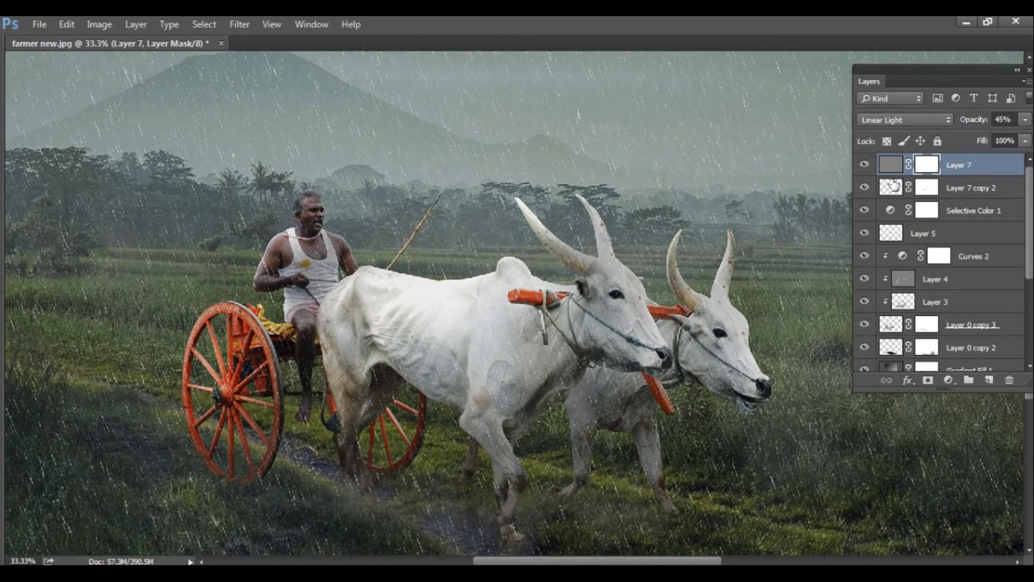
Step: Invert the High Pass layer's mask to black
click(99, 24)
mouse_move(73, 21)
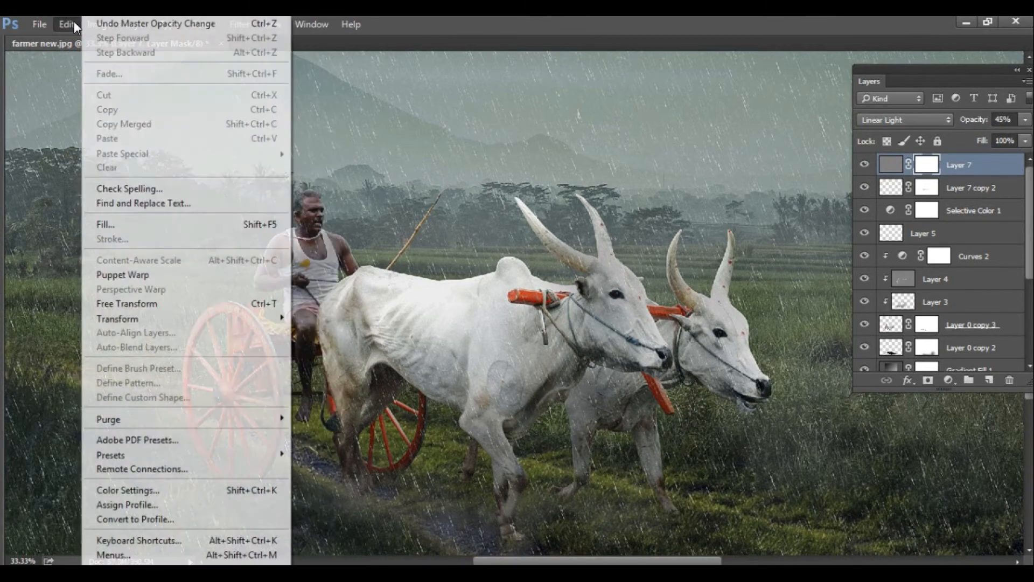
click(488, 31)
click(107, 24)
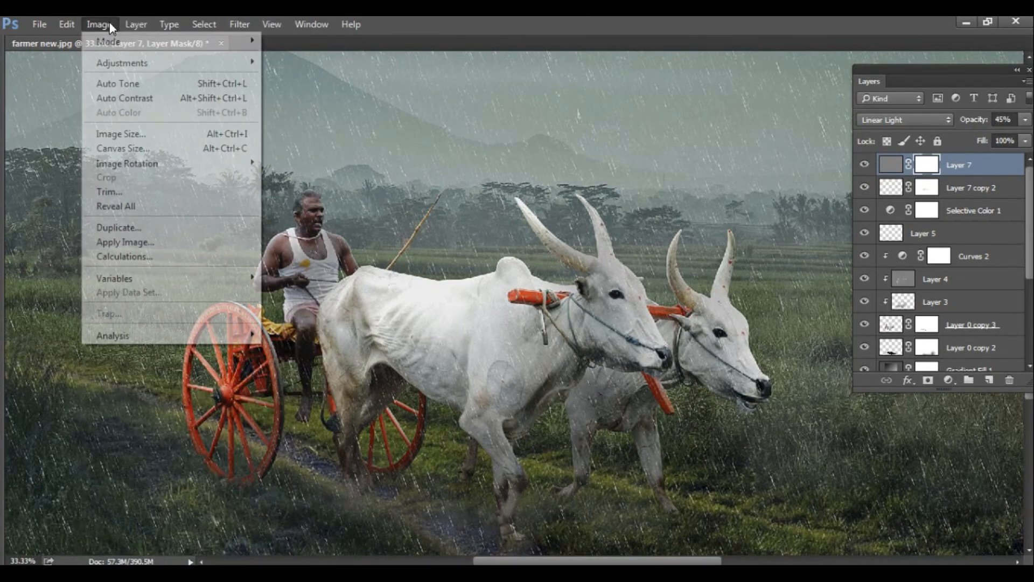
mouse_move(122, 63)
click(306, 236)
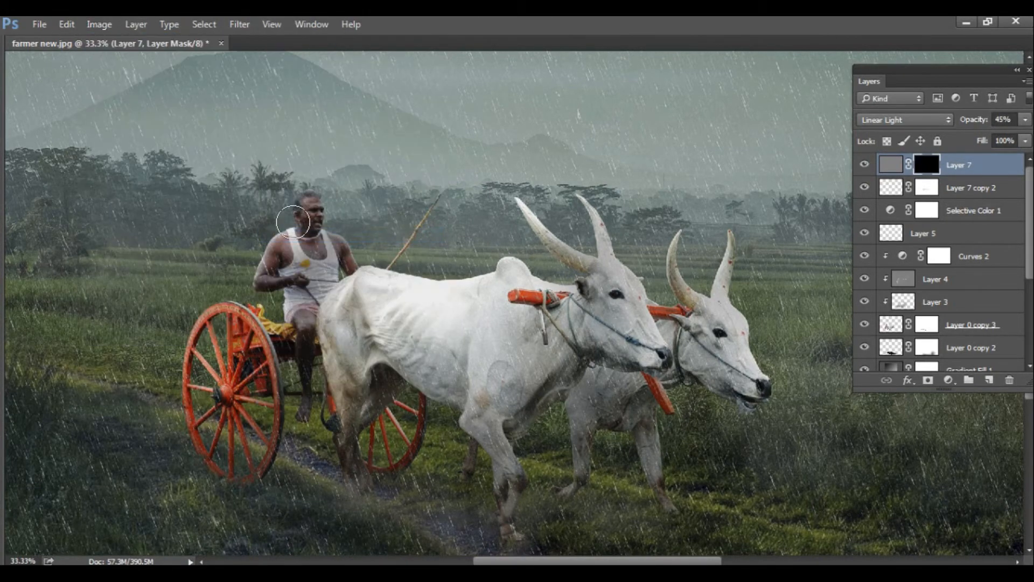
Step: Paint white on the High Pass mask over the farmer, cart and bullocks with a 70 px brush at 7% opacity
key(Tab)
right_click(11, 233)
click(53, 234)
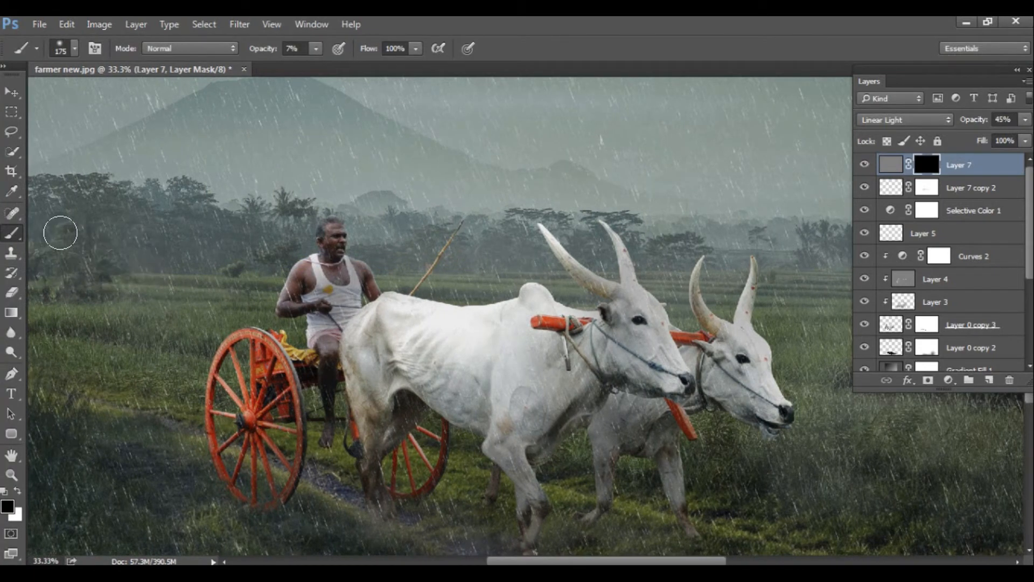
key(x)
scroll(379, 318, up, 1)
drag(379, 318, 347, 306)
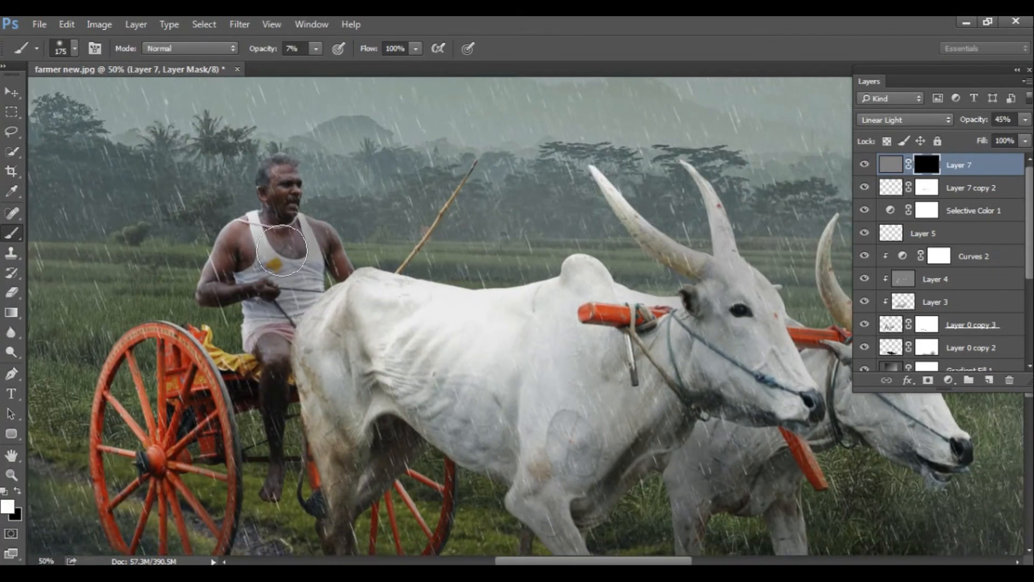
drag(228, 320, 264, 246)
key(bracketleft)
key(bracketleft)
key(bracketleft)
key(bracketleft)
key(bracketleft)
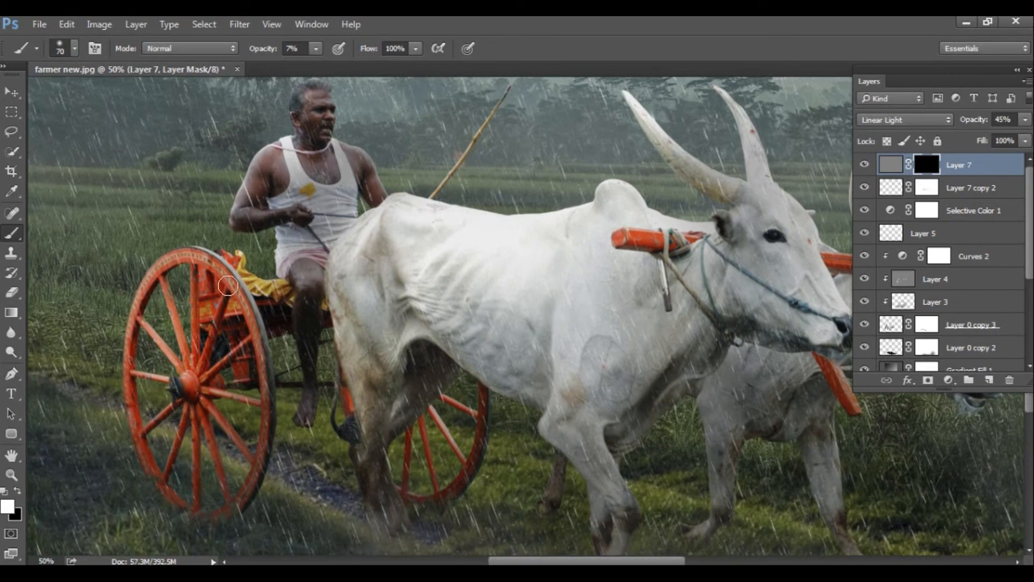
scroll(457, 229, right, 3)
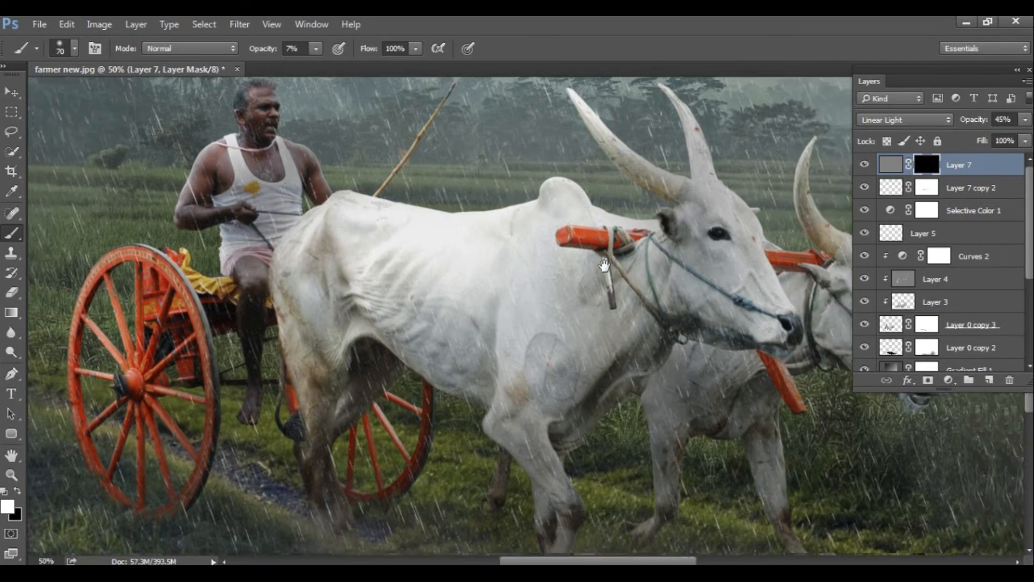
scroll(695, 309, up, 2)
scroll(706, 320, left, 1)
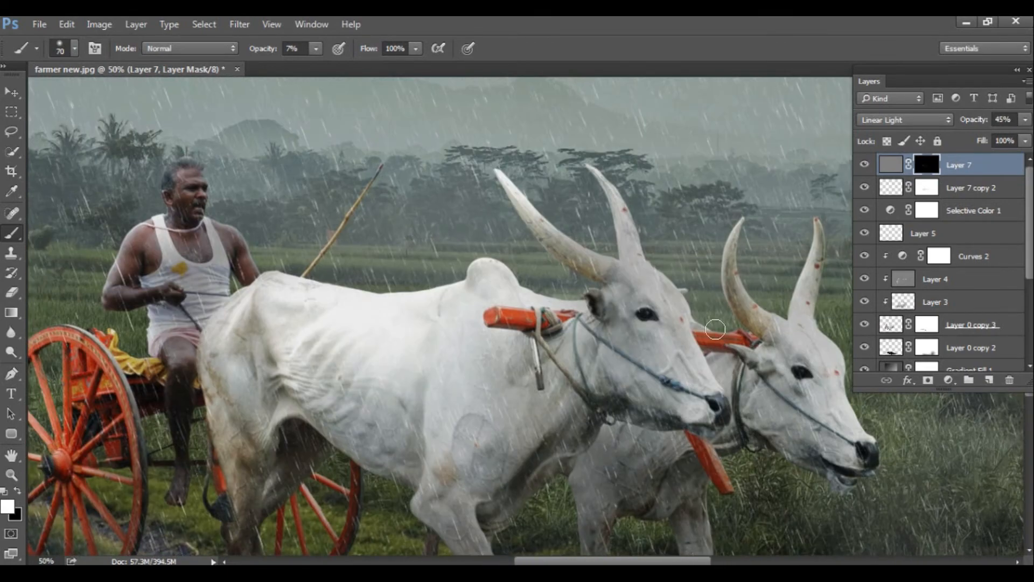
scroll(422, 326, left, 4)
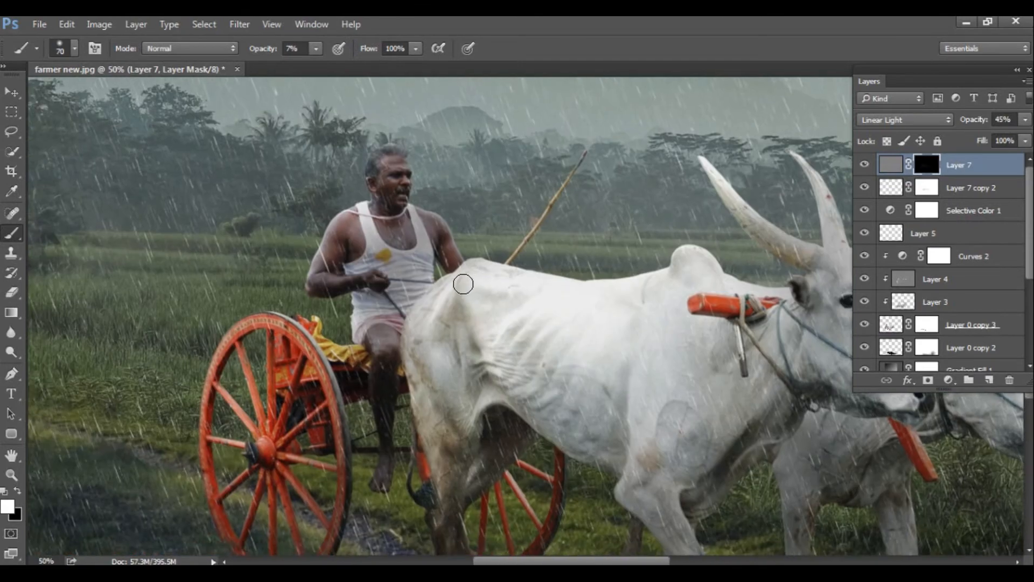
scroll(465, 284, down, 2)
Step: Add a new top layer and mask it to the outline of the farmer, cart and bullocks taken from Layer 0 copy 3
scroll(946, 325, down, 2)
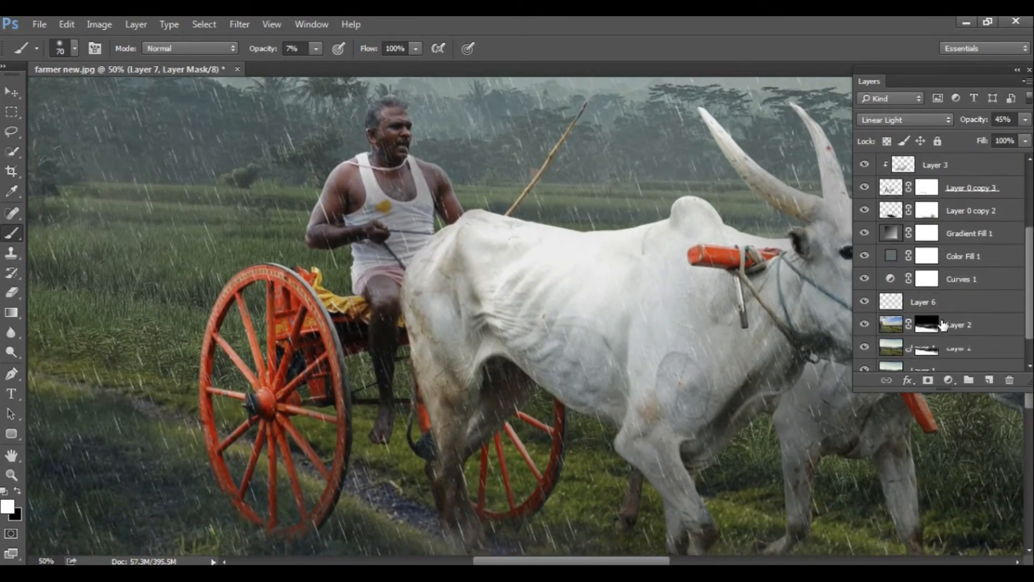
scroll(944, 323, up, 2)
scroll(953, 215, up, 1)
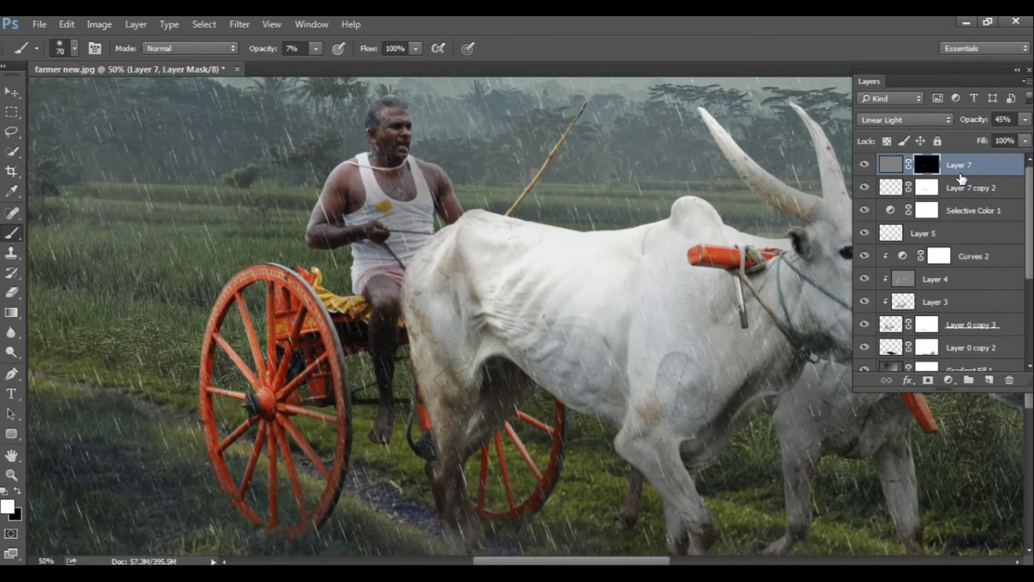
click(988, 381)
scroll(970, 327, down, 3)
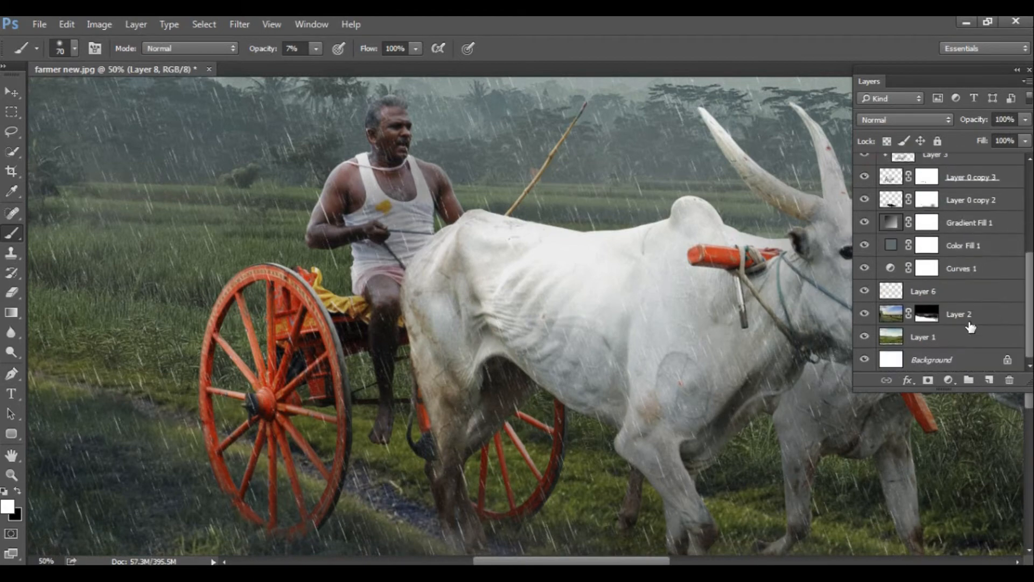
ctrl+click(890, 183)
key(ctrl+equal)
scroll(954, 215, up, 3)
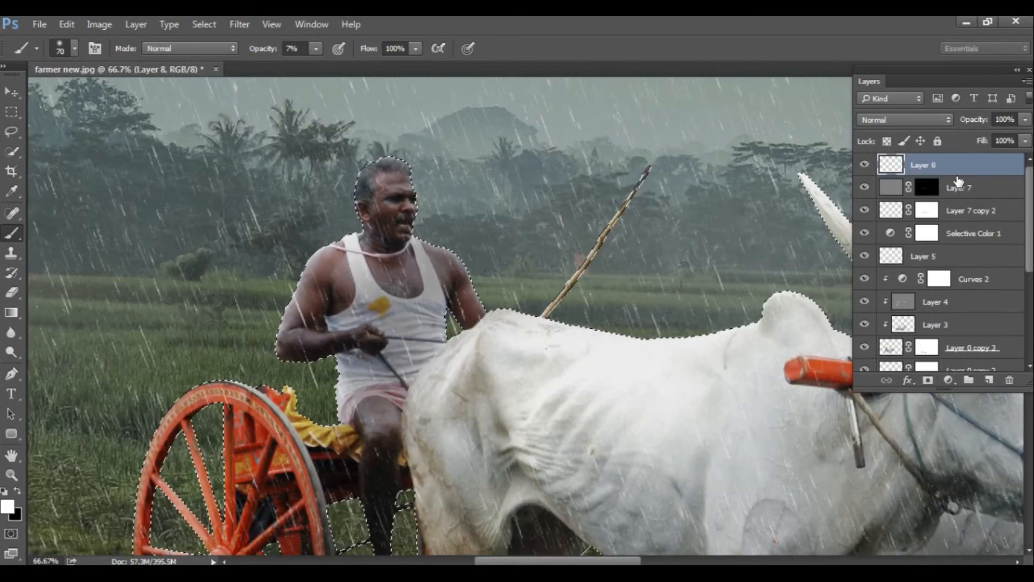
click(927, 381)
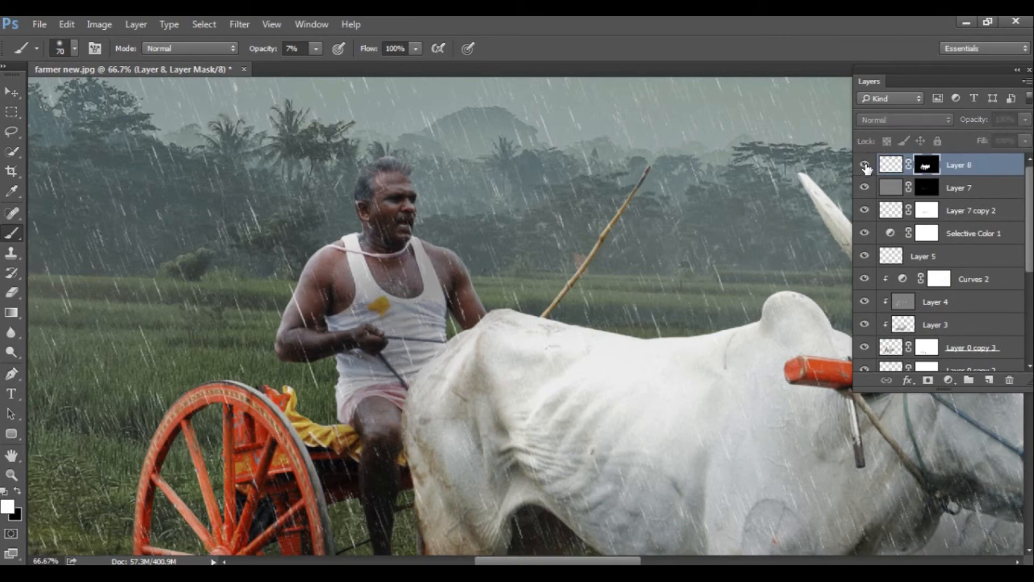
Step: Load Layer 8's mask as a selection, set the brush to 15 px at 45% opacity, and clear the selection
ctrl+click(379, 264)
ctrl+click(378, 264)
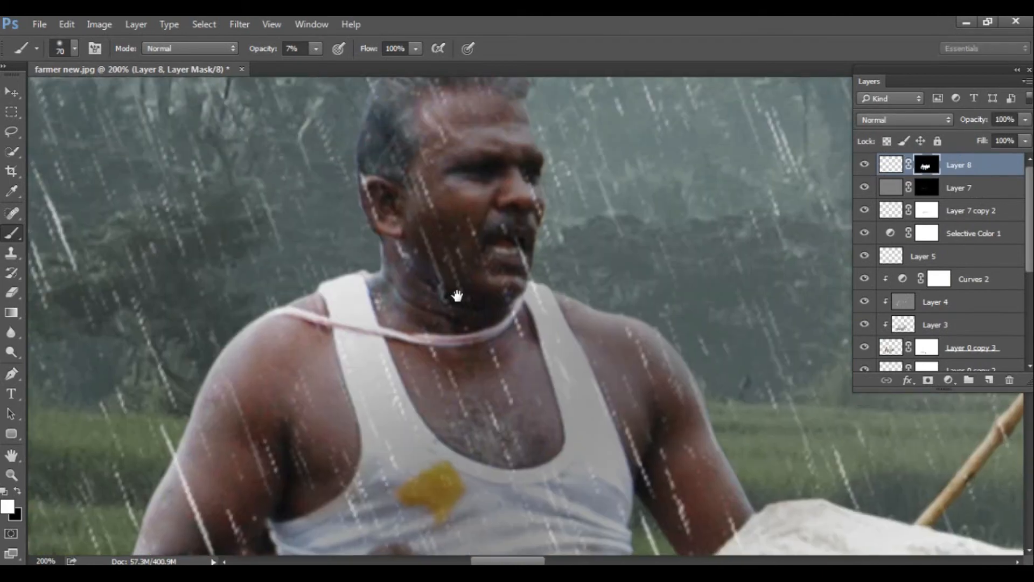
ctrl+click(925, 167)
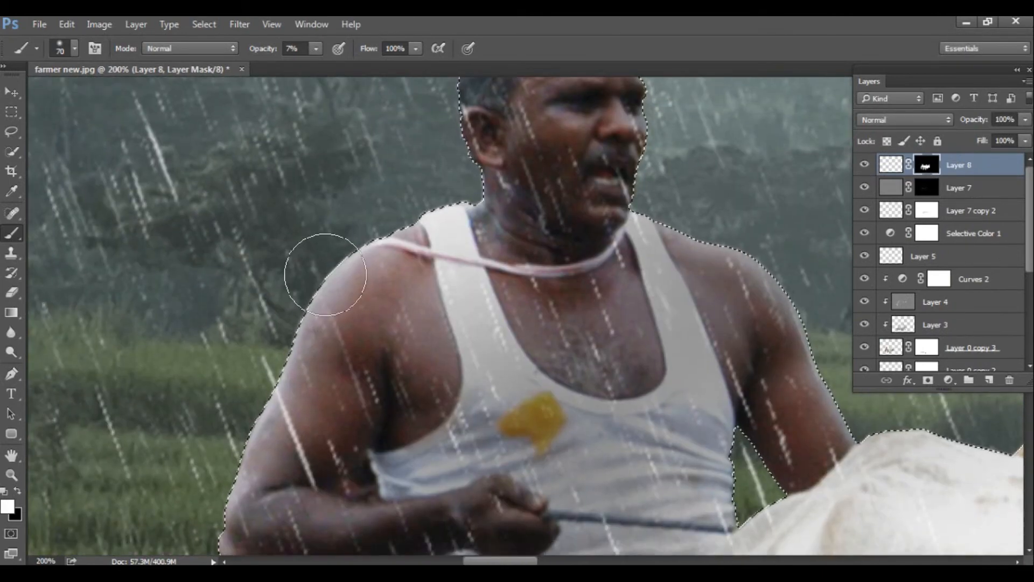
click(315, 49)
drag(316, 65, 338, 74)
key(bracketleft)
key(bracketleft)
key(bracketleft)
key(bracketleft)
key(Tab)
mouse_move(912, 210)
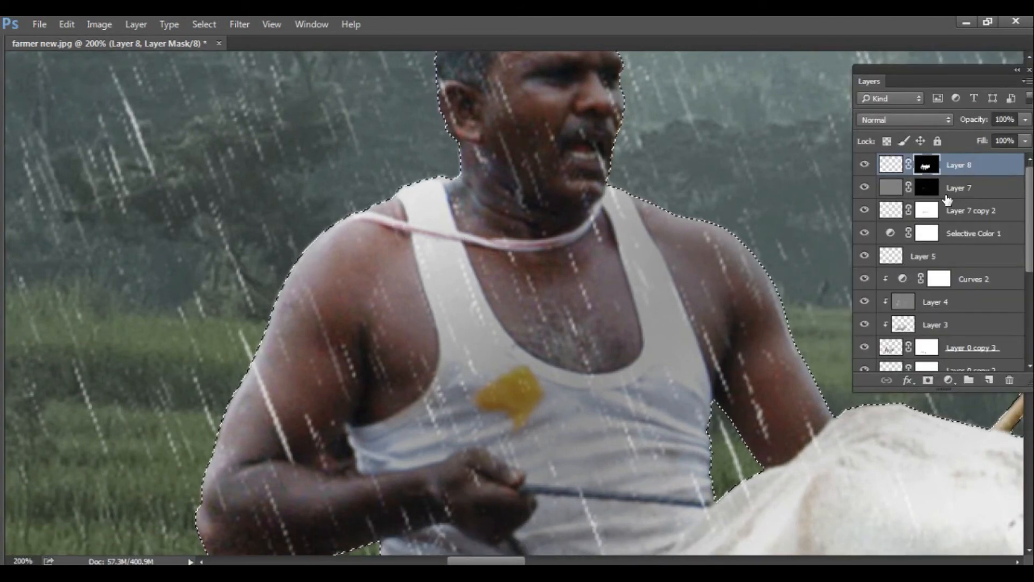
key(ctrl+d)
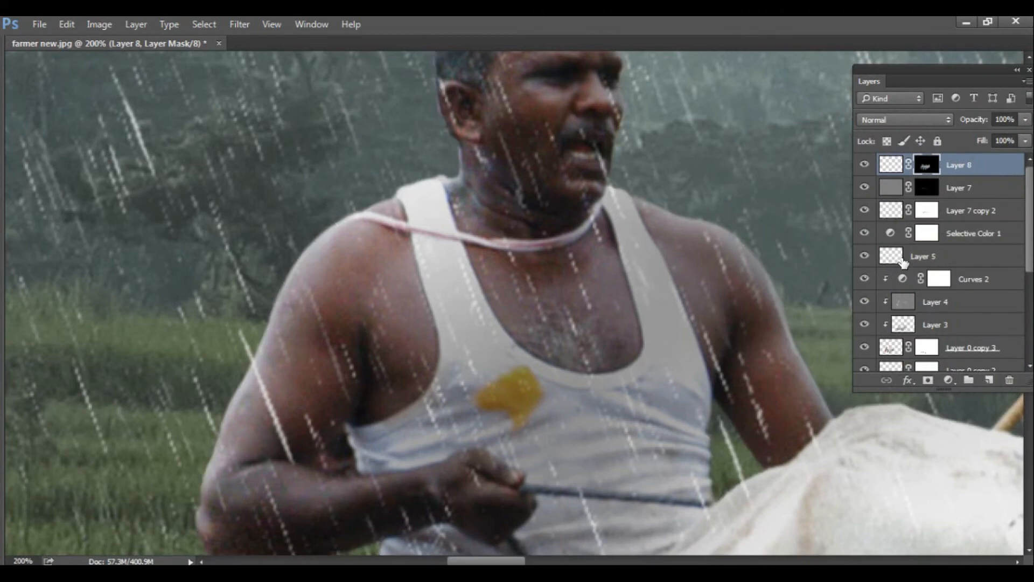
Step: Create a new layer above Layer 8 and clip it to Layer 8
click(988, 380)
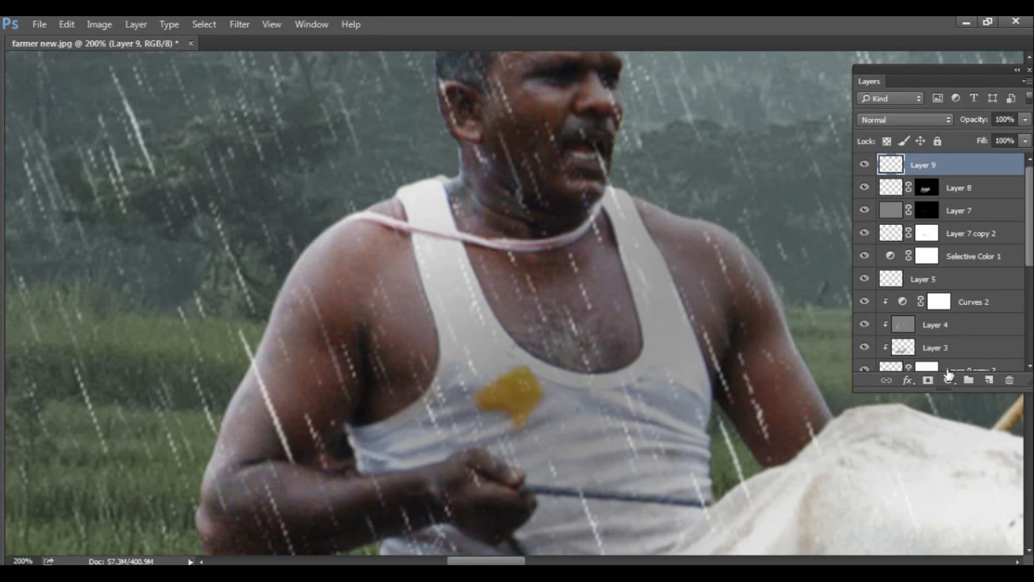
right_click(915, 161)
click(754, 350)
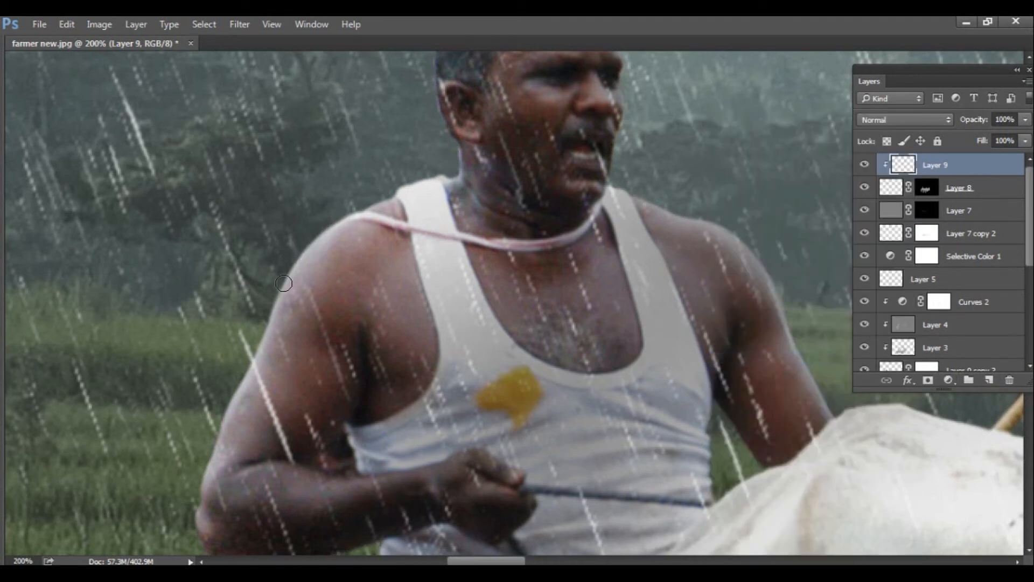
Step: Select Layer 8's mask and invert it
key(Tab)
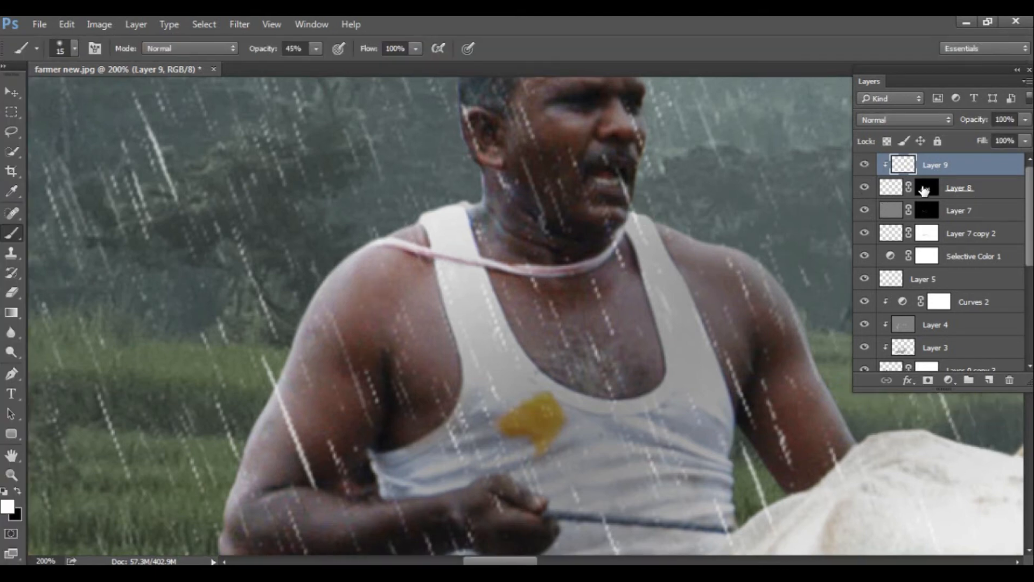
click(864, 188)
click(889, 181)
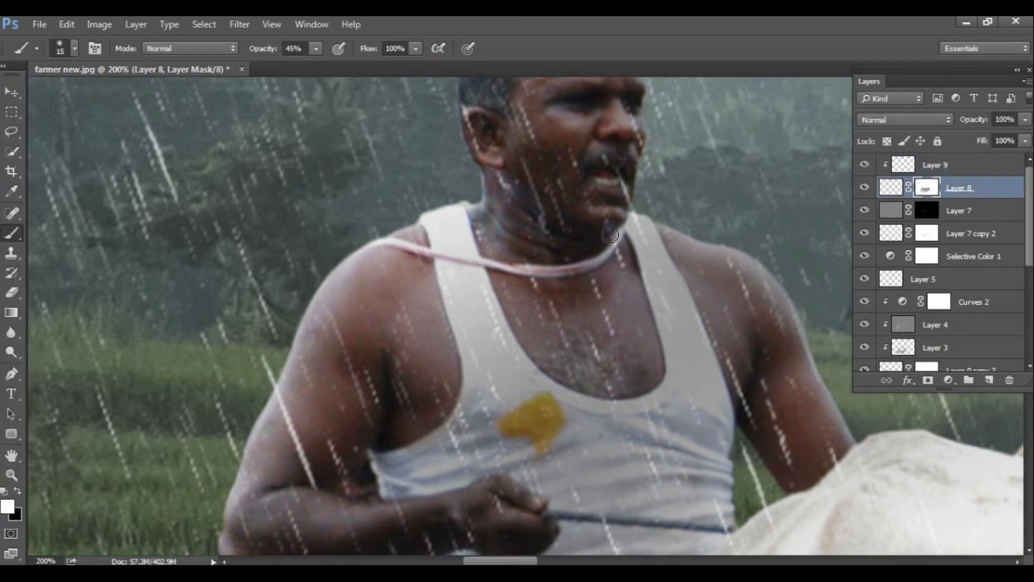
Step: Load Layer 8's mask as a selection to check it against the outline of the farmer, cart and bullocks
ctrl+click(929, 189)
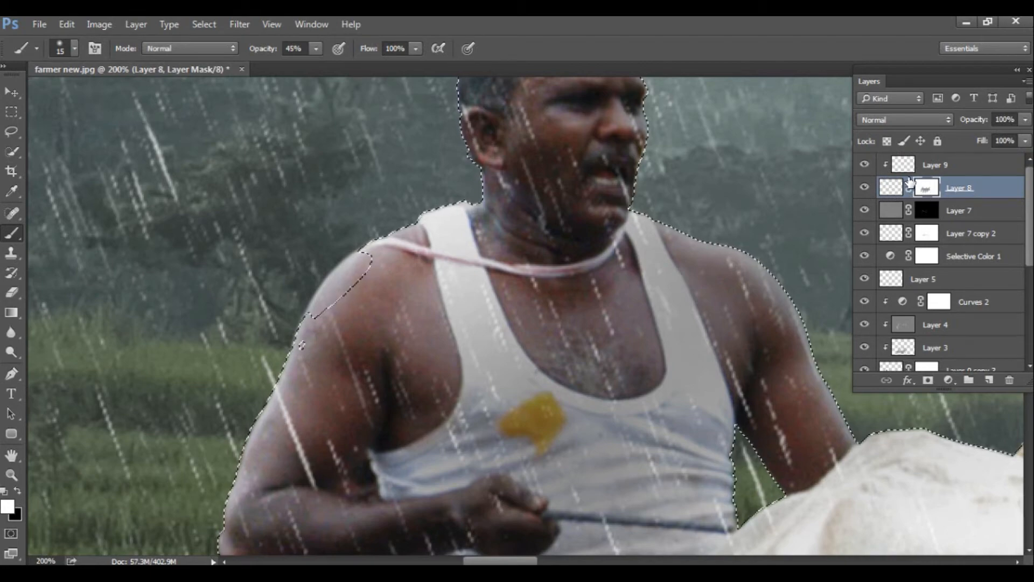
key(ctrl+minus)
key(ctrl+minus)
key(ctrl+minus)
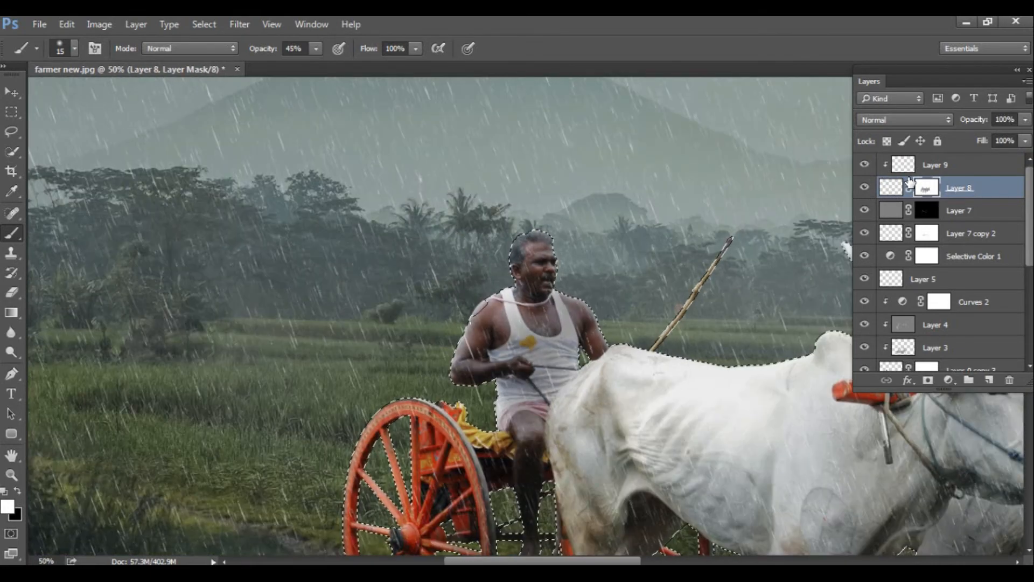
click(496, 313)
key(F6)
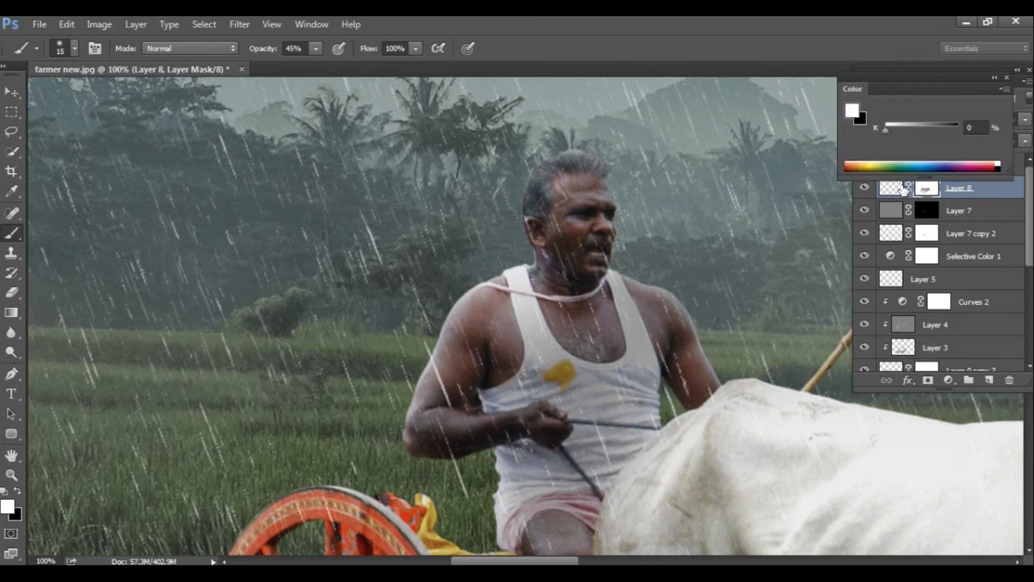
Step: Rebuild Layer 8's mask from the outline of Layer 0 copy 3
click(920, 205)
scroll(932, 340, down, 3)
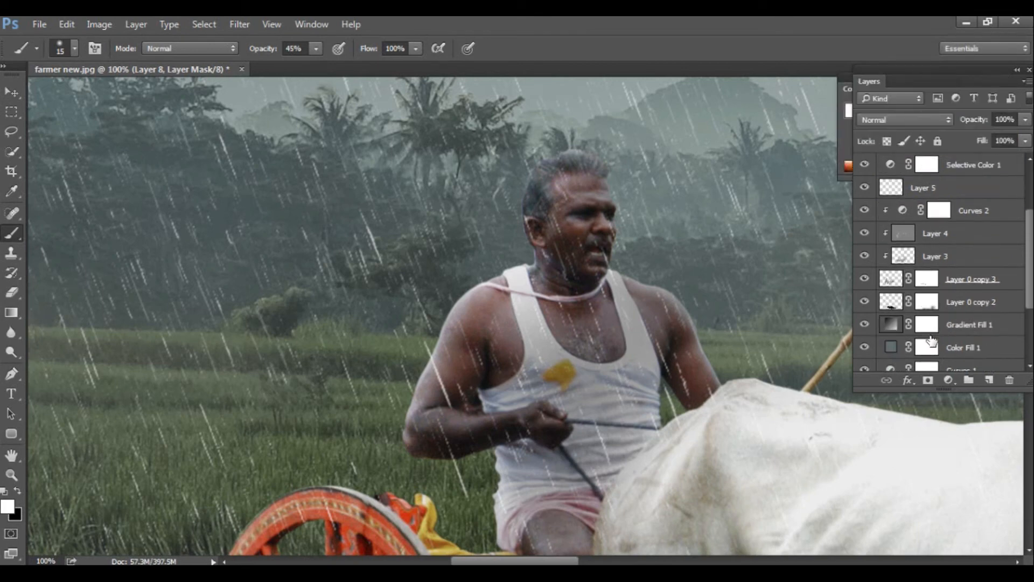
ctrl+click(890, 282)
key(x)
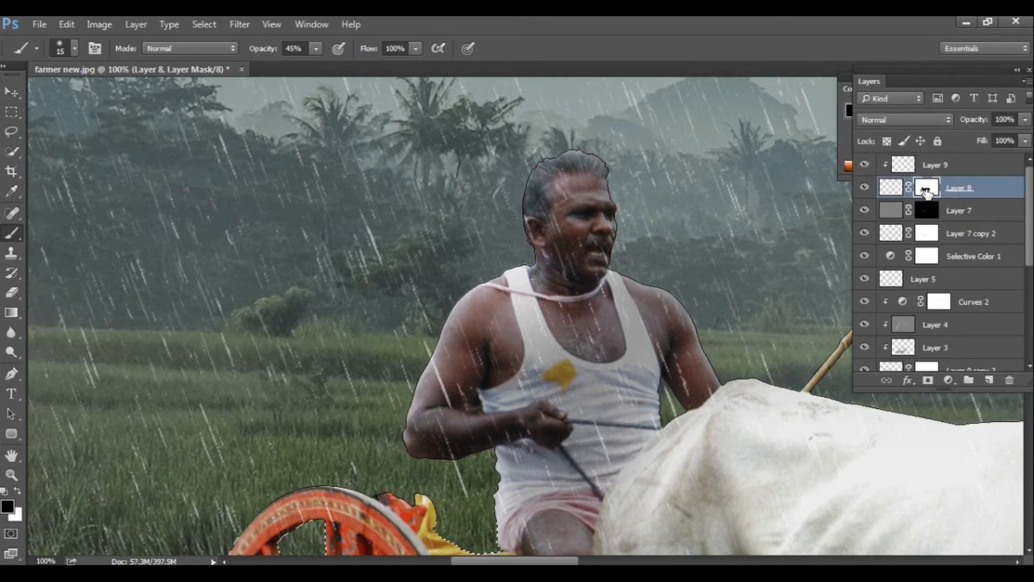
ctrl+click(623, 311)
ctrl+click(588, 294)
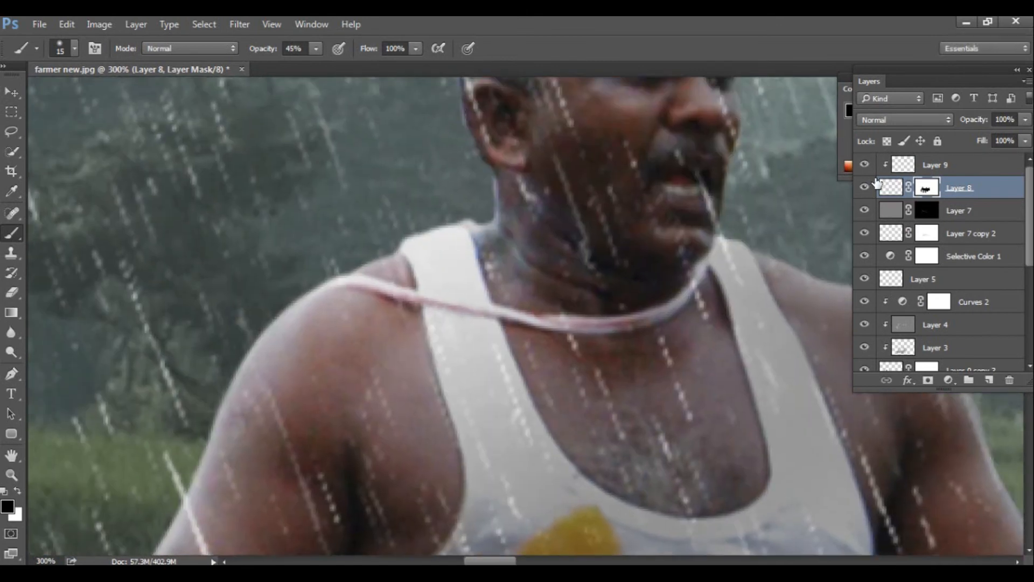
Step: Invert Layer 8's mask and try to paint an edge highlight on the farmer's shoulder in Layer 9
key(alt+bracketright)
key(x)
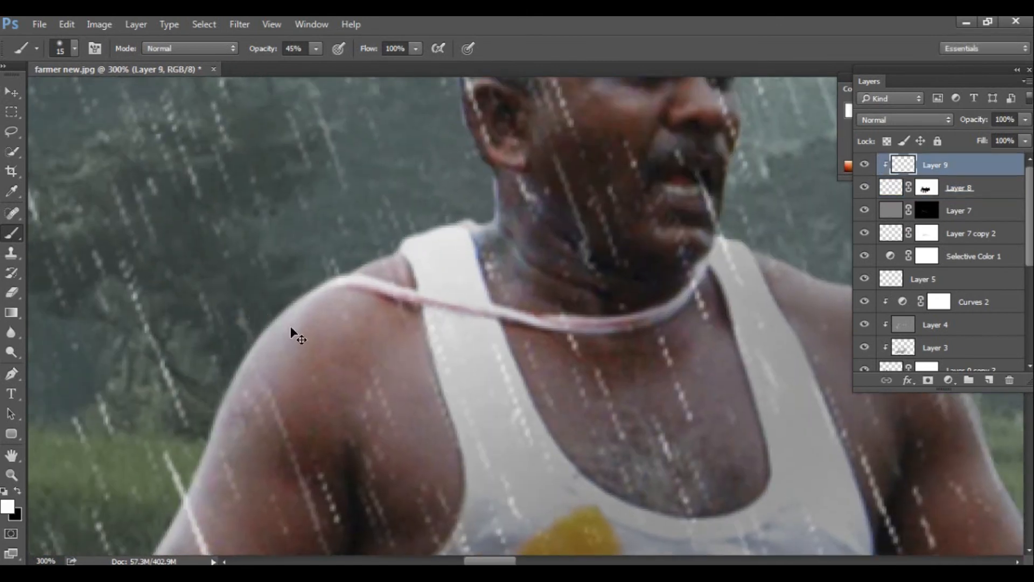
click(926, 190)
key(ctrl+i)
key(x)
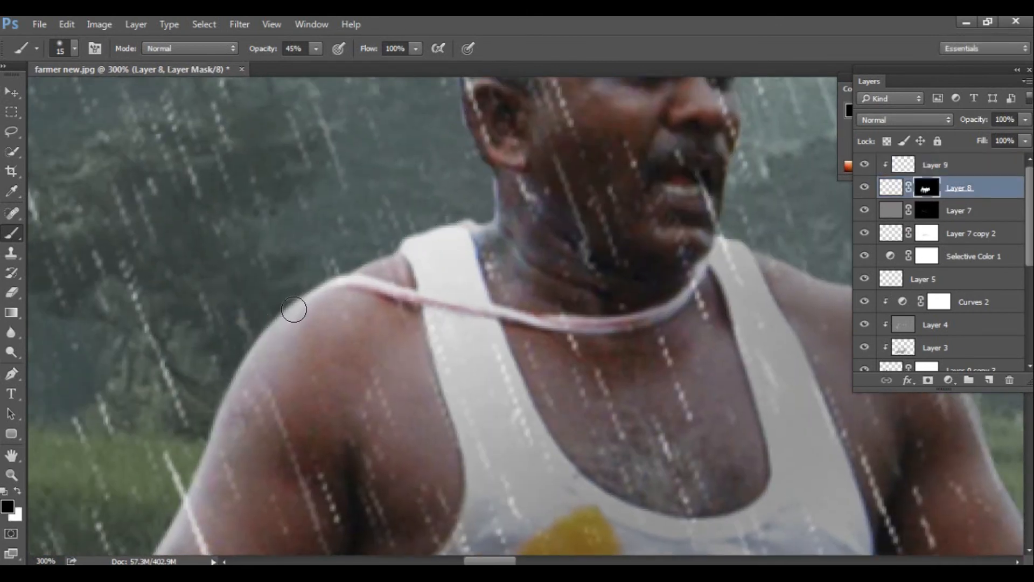
drag(314, 300, 383, 196)
key(x)
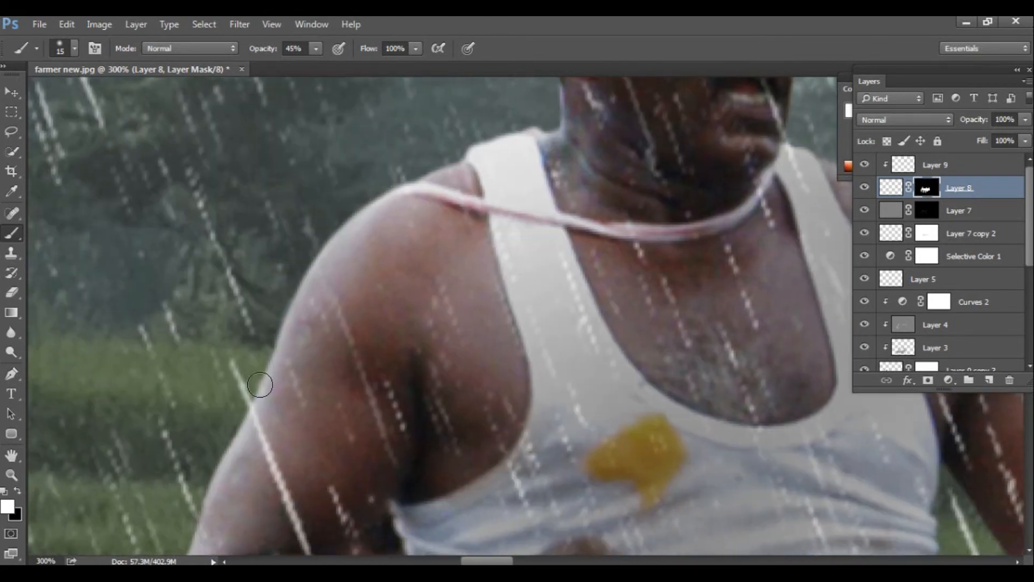
drag(364, 74, 371, 74)
key(alt+bracketright)
key(x)
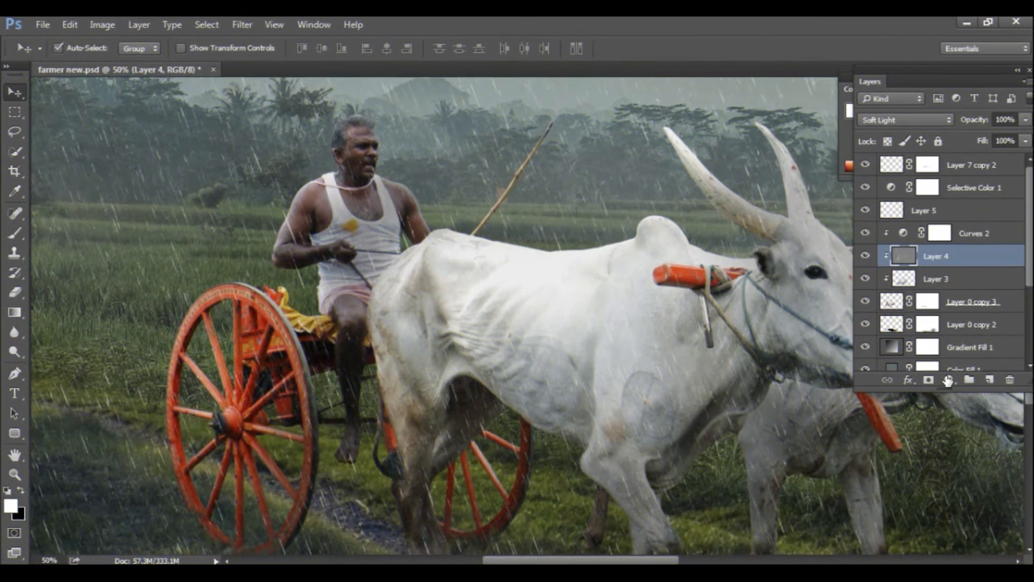
Step: Create a new layer above Layer 4, clipped to Layer 0 copy 3, and choose white as the Brush colour
click(989, 380)
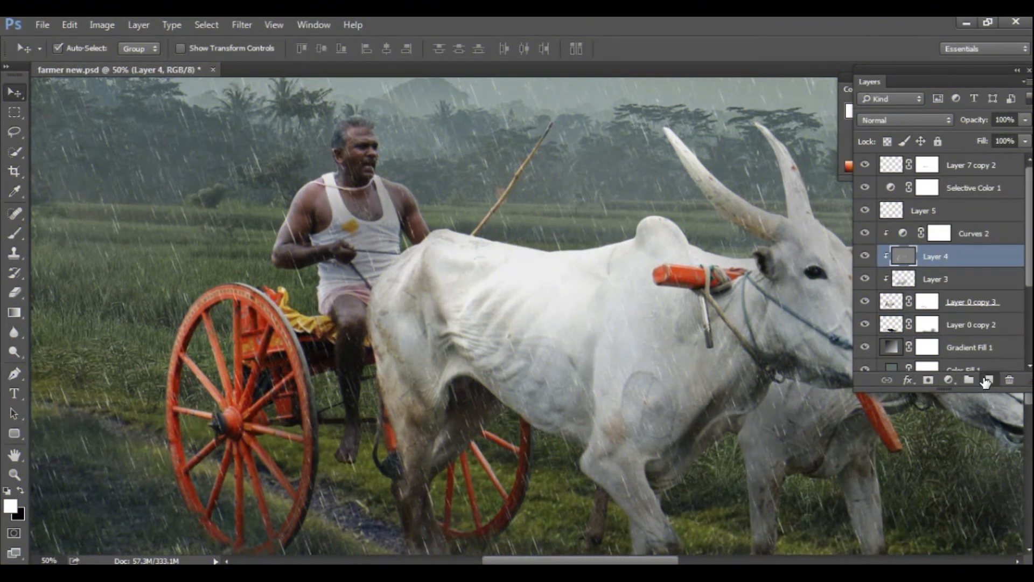
scroll(310, 213, up, 3)
drag(302, 203, 301, 366)
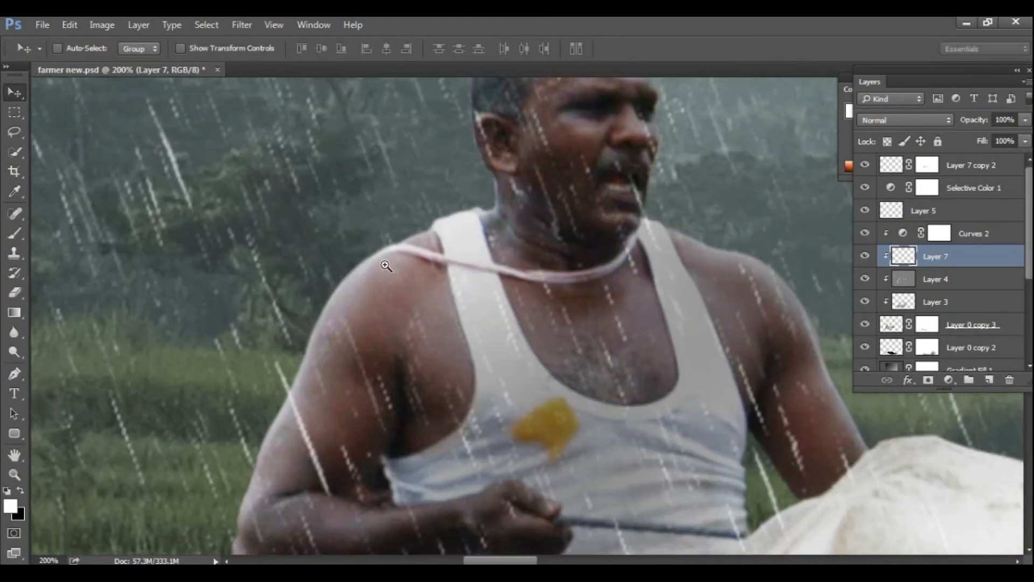
scroll(385, 270, up, 2)
key(b)
click(9, 505)
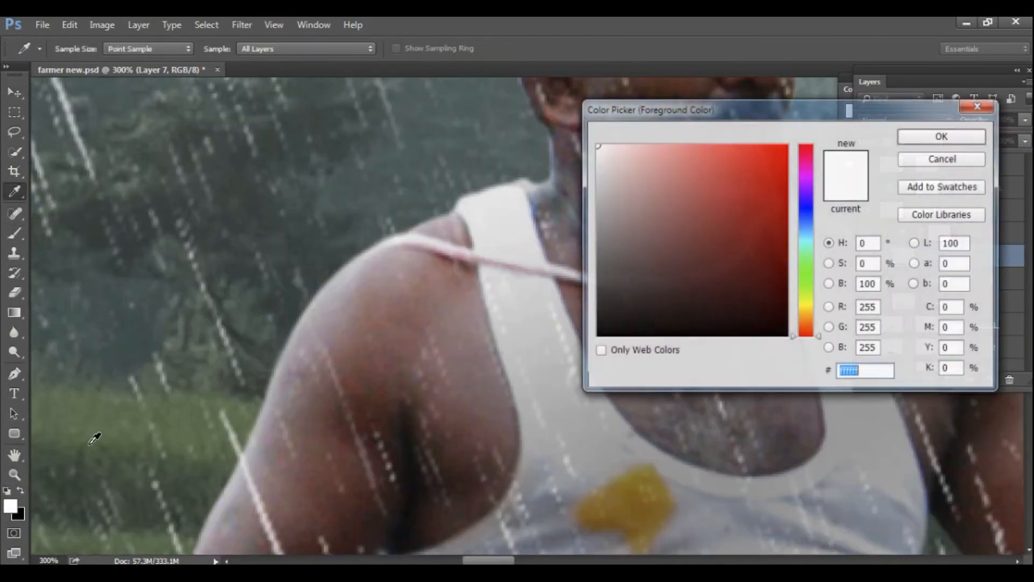
drag(598, 148, 589, 139)
click(916, 138)
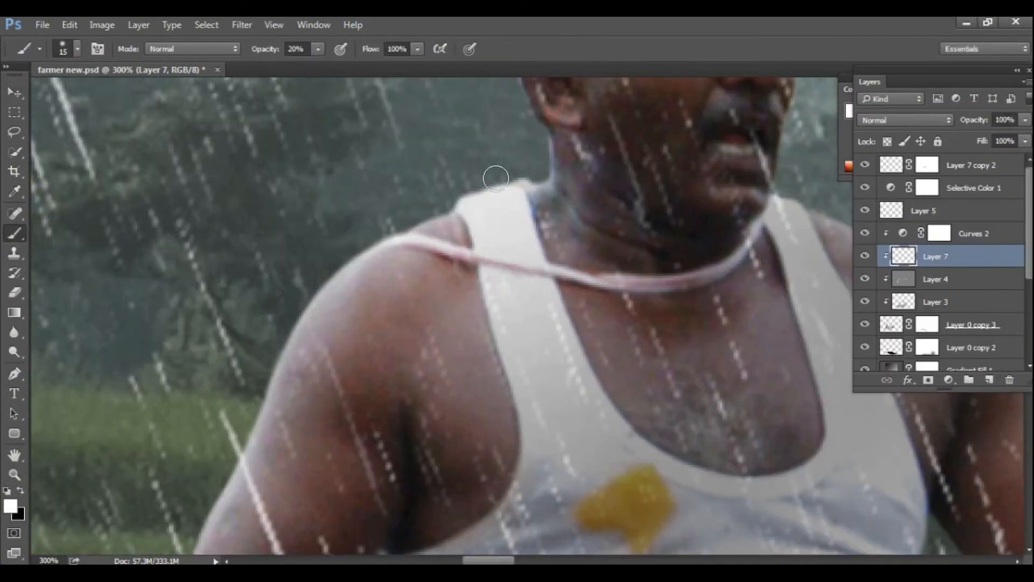
Step: Paint a thin white rim highlight along the farmer's right shoulder and arm with a 4 px pressure-controlled brush at 86% opacity
key(bracketleft)
key(bracketleft)
click(318, 49)
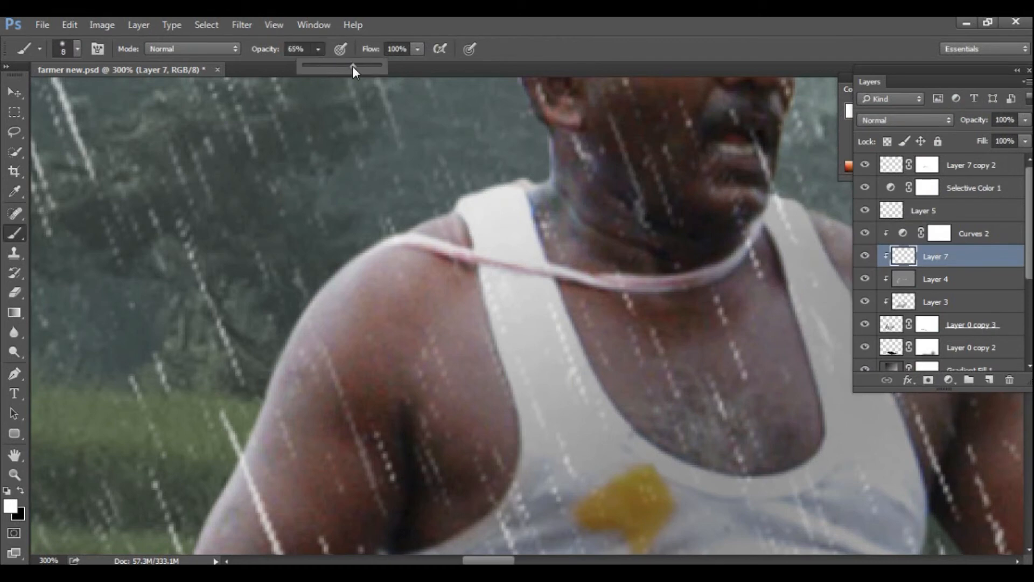
drag(352, 66, 347, 65)
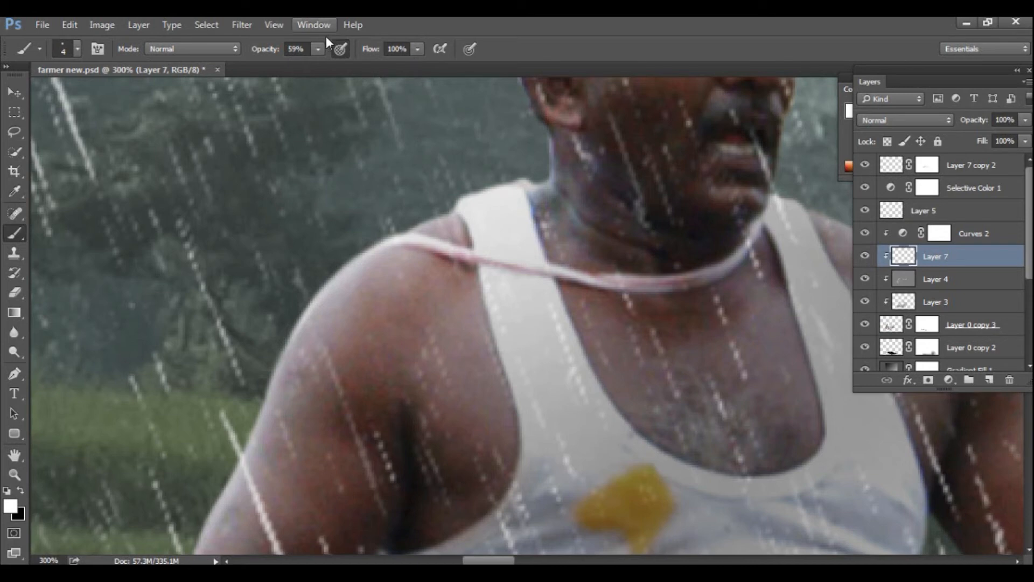
drag(318, 48, 329, 66)
click(311, 306)
drag(309, 318, 283, 355)
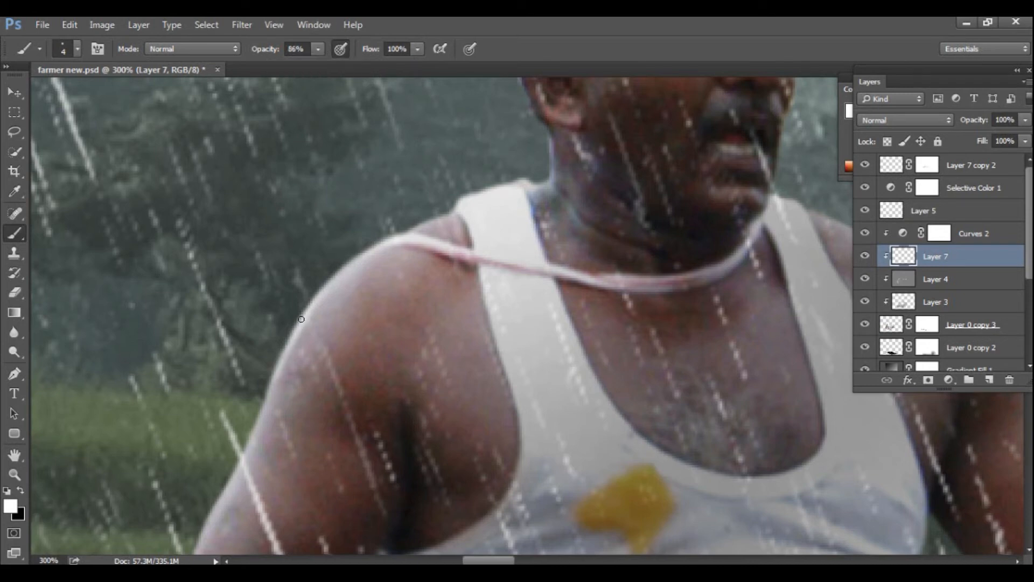
drag(447, 215, 412, 231)
drag(283, 343, 348, 212)
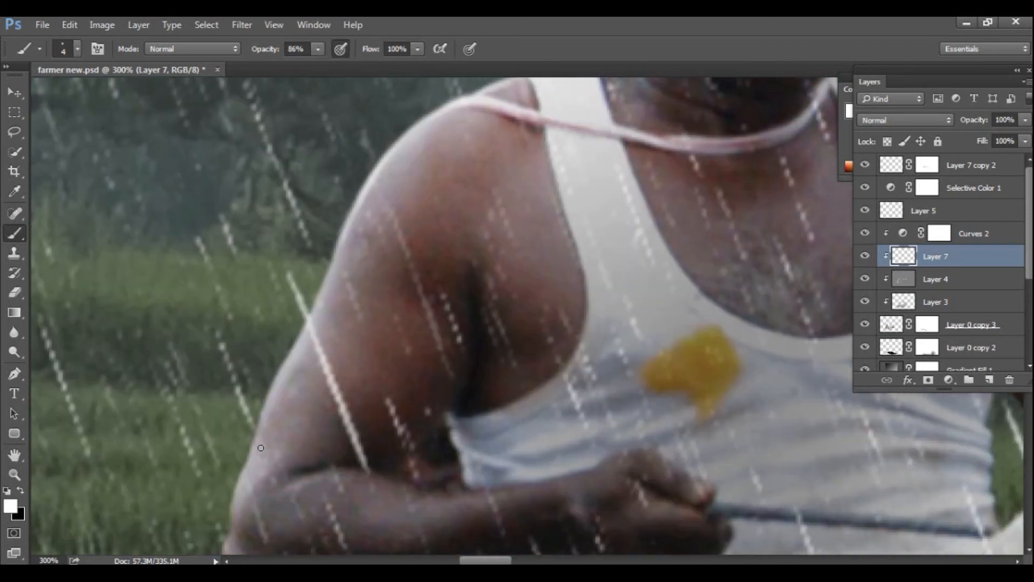
drag(233, 501, 309, 307)
mouse_move(310, 386)
mouse_down()
mouse_move(300, 341)
mouse_move(314, 411)
mouse_move(320, 390)
mouse_up()
Step: Soften the elbow highlight with a 16% opacity Eraser and highlight the back edge of the shirt with a 3 px brush
key(e)
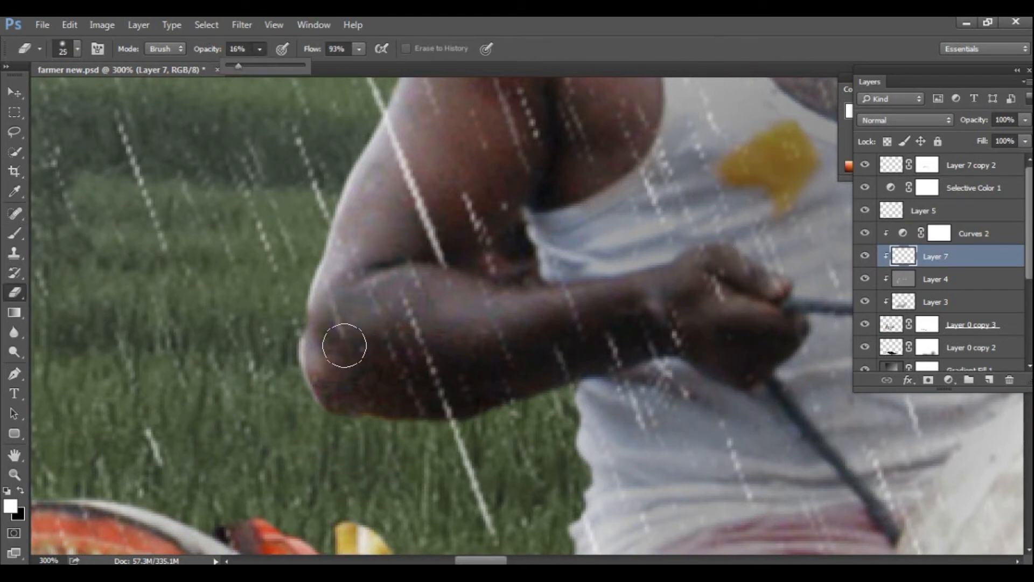
key(b)
drag(385, 391, 306, 281)
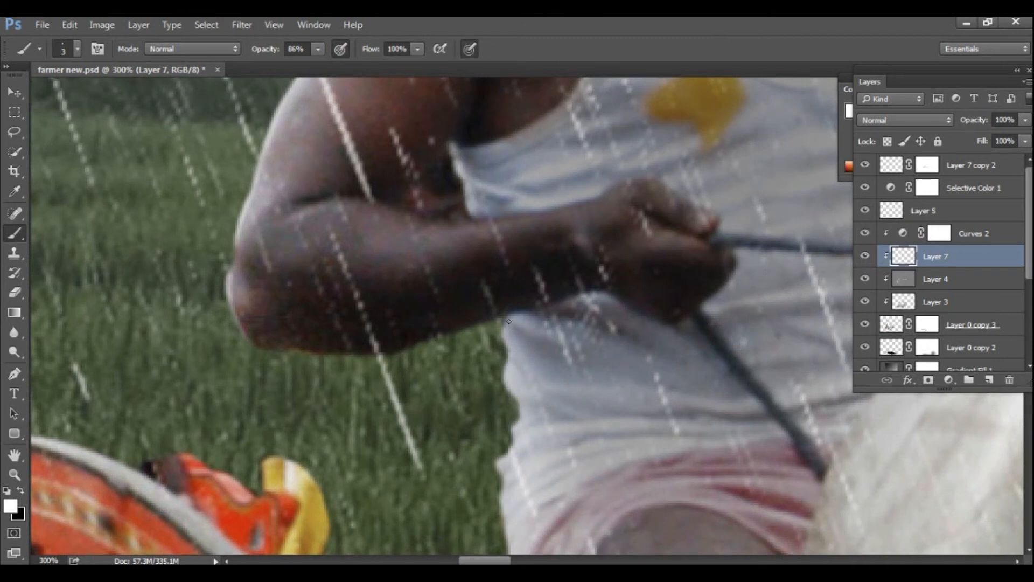
drag(518, 398, 485, 308)
drag(473, 379, 478, 434)
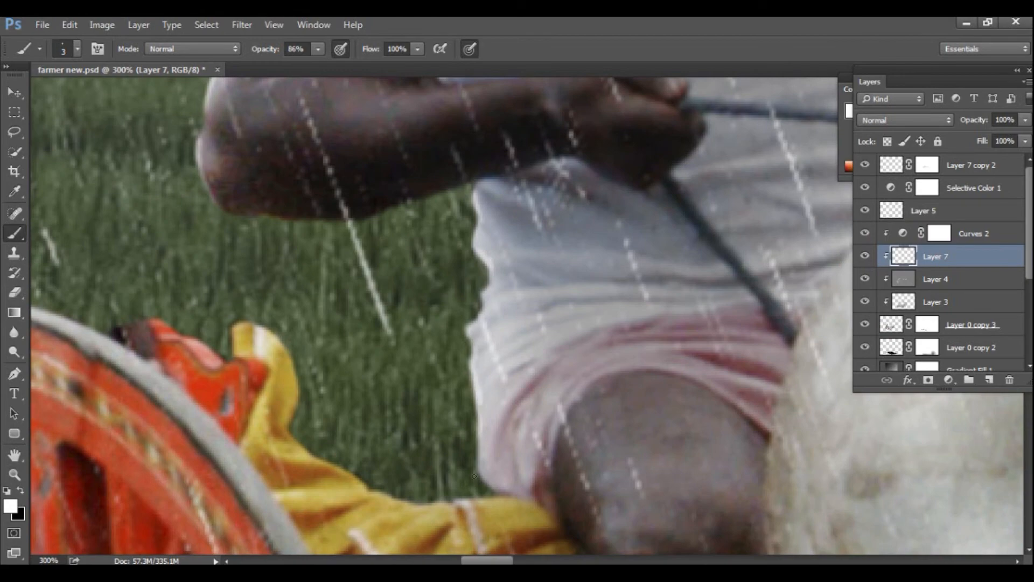
Step: Paint a white highlight along the upper edge of the near cart wheel's spoke that slants from the rim down to the hub
drag(257, 358, 459, 375)
mouse_move(359, 383)
mouse_down()
mouse_move(510, 351)
mouse_move(399, 338)
mouse_up()
mouse_move(291, 389)
mouse_down()
mouse_move(337, 295)
mouse_move(358, 284)
mouse_up()
mouse_move(162, 293)
mouse_down()
mouse_move(254, 198)
mouse_move(202, 248)
mouse_move(251, 203)
mouse_move(360, 149)
mouse_up()
mouse_move(216, 296)
mouse_down()
mouse_move(386, 180)
mouse_move(300, 232)
mouse_move(286, 264)
mouse_up()
drag(302, 321, 332, 135)
mouse_move(264, 402)
mouse_down()
mouse_move(272, 263)
mouse_move(264, 279)
mouse_up()
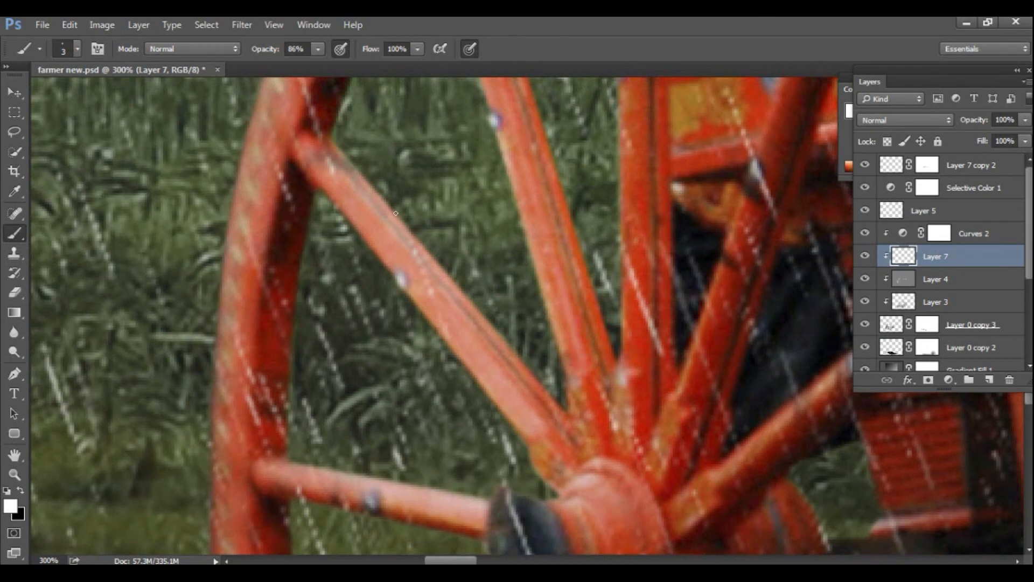
drag(339, 151, 429, 265)
Step: Paint white highlights along the near wheel's horizontal spoke and the steep spoke beside the vertical one
mouse_move(425, 260)
mouse_down()
mouse_move(347, 259)
mouse_move(418, 339)
mouse_up()
mouse_move(217, 468)
mouse_down()
mouse_move(208, 369)
mouse_move(355, 395)
mouse_up()
mouse_move(504, 355)
mouse_down()
mouse_move(404, 386)
mouse_move(396, 372)
mouse_up()
drag(350, 178, 383, 325)
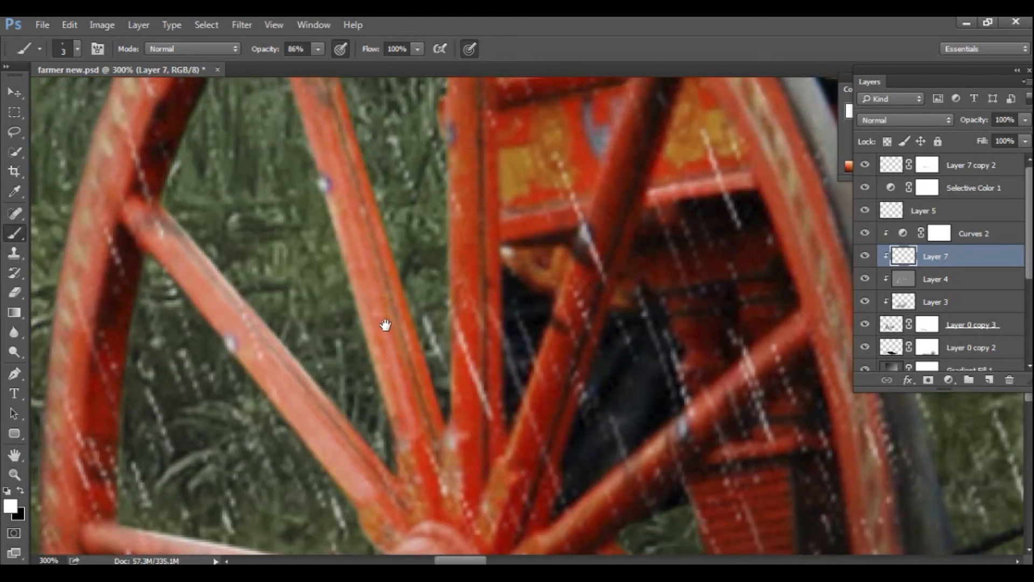
drag(305, 110, 338, 260)
drag(329, 224, 374, 379)
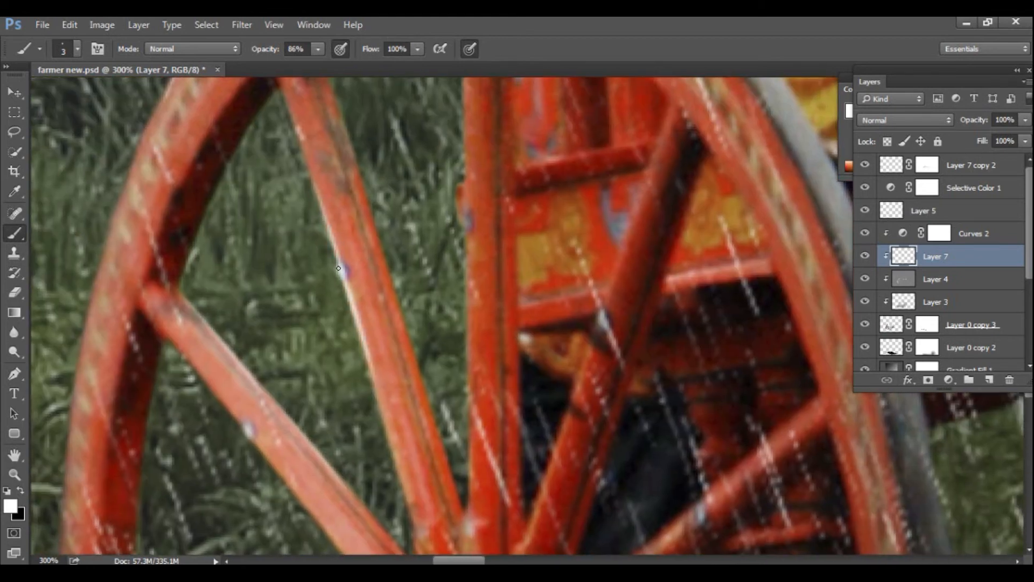
Step: Hide the panels and highlight the near wheel's outer rim and the spoke rising towards the cart body
key(ctrl+minus)
key(Tab)
key(ctrl+minus)
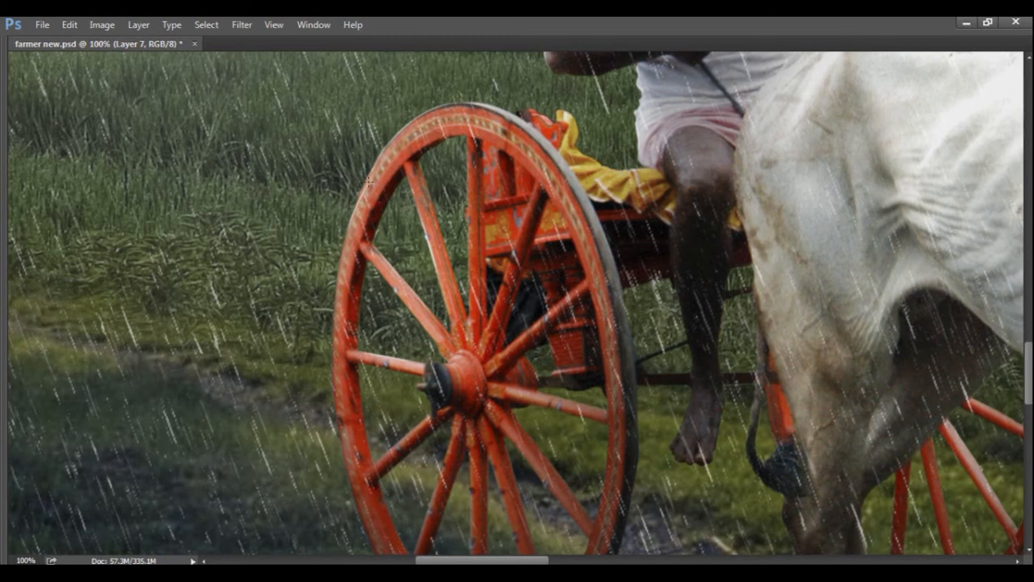
scroll(368, 182, up, 1)
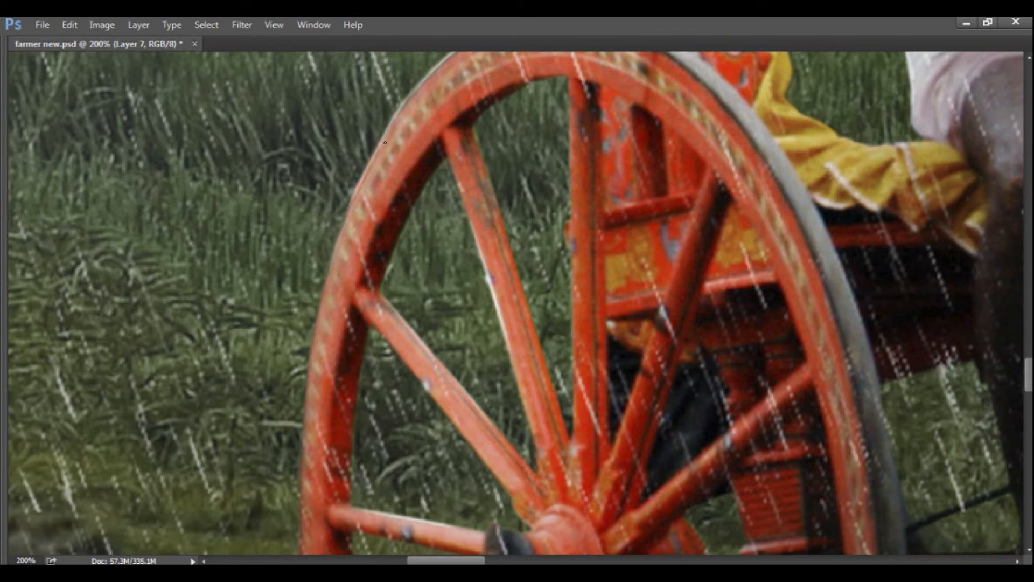
drag(534, 164, 215, 256)
drag(331, 282, 374, 183)
drag(406, 276, 375, 151)
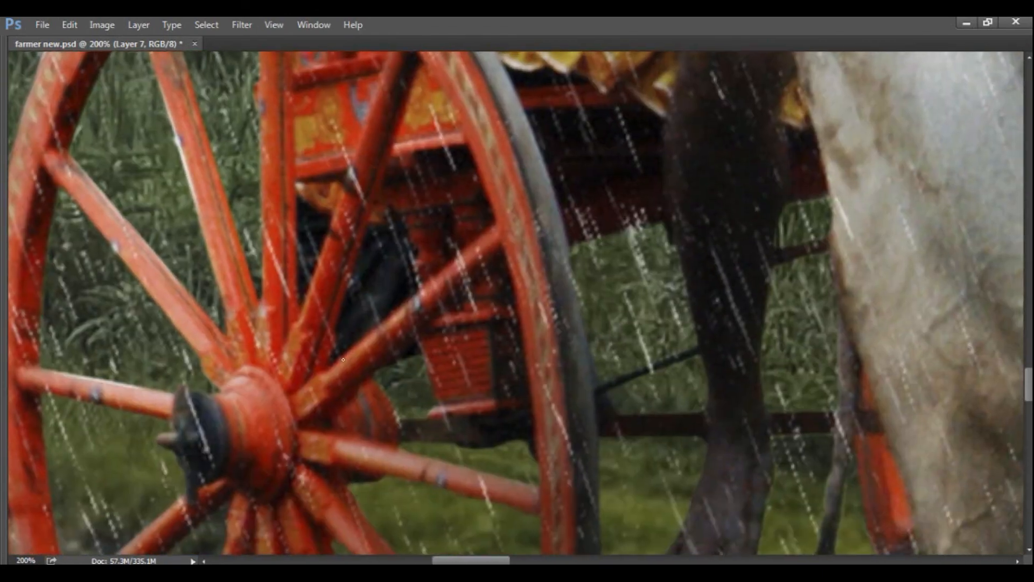
drag(376, 392, 474, 277)
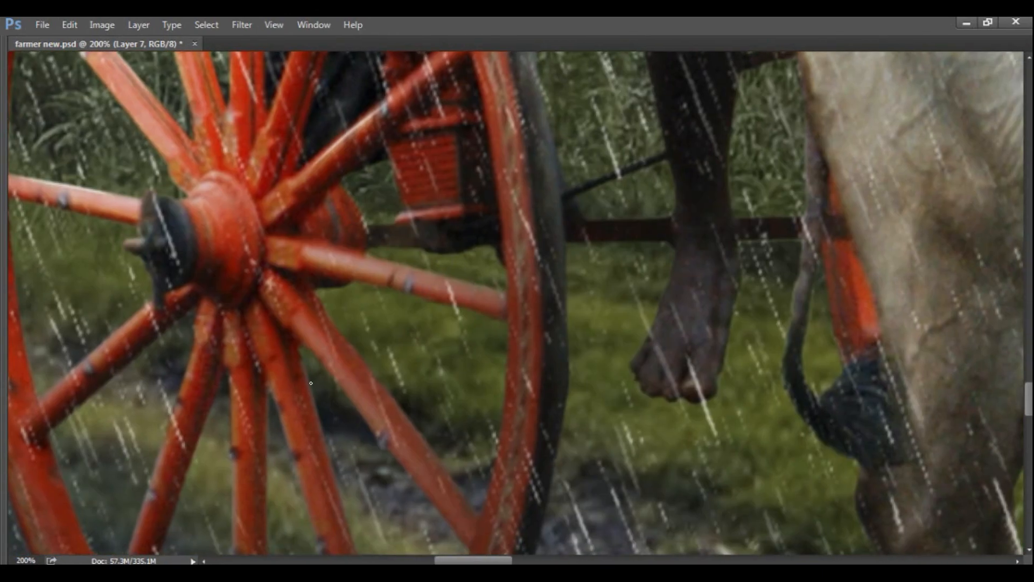
Step: Paint a white rim highlight along the farmer's left shoulder and upper arm
drag(693, 184, 445, 250)
drag(700, 65, 415, 233)
drag(471, 137, 411, 359)
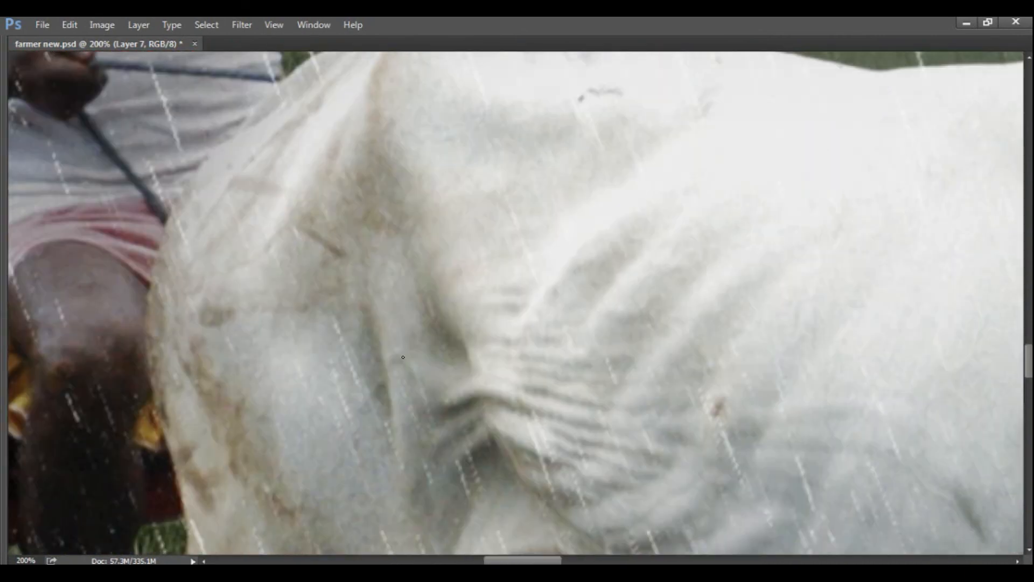
key(ctrl+minus)
key(ctrl+minus)
key(ctrl+minus)
scroll(403, 338, down, 1)
scroll(456, 158, up, 5)
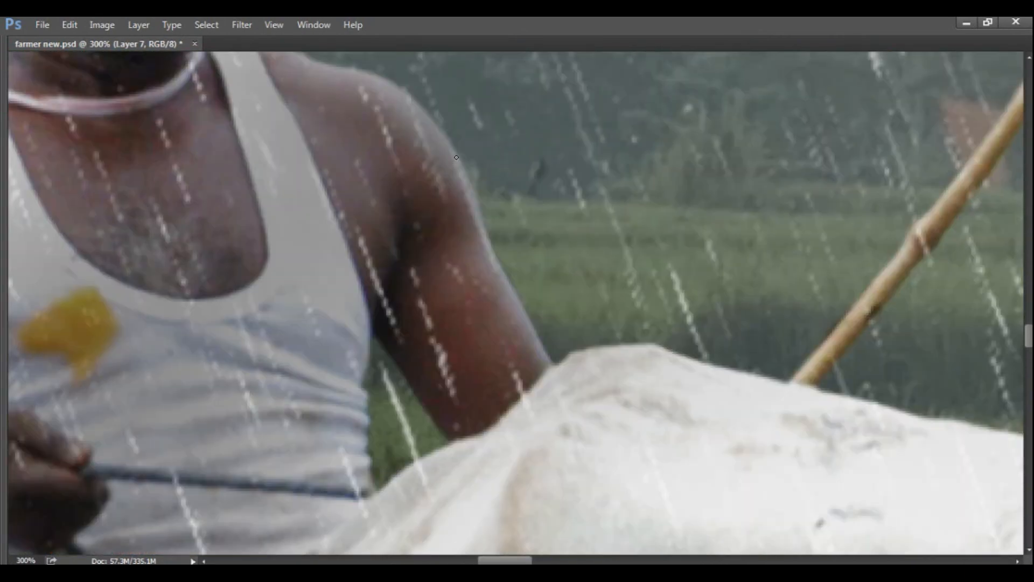
drag(420, 129, 490, 203)
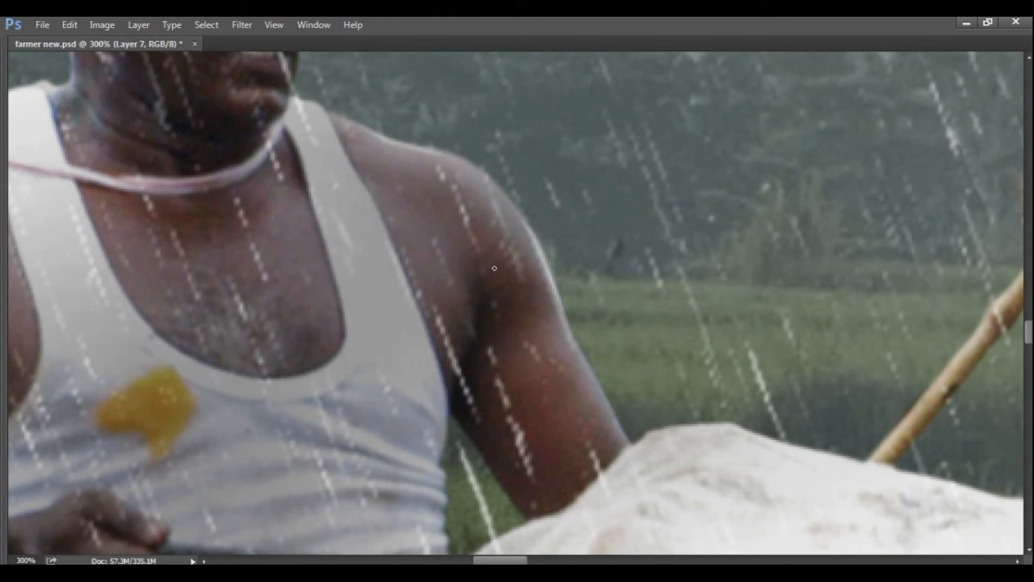
Step: Paint a thin white highlight along the upper edge of the bamboo stick up to its tip
key(ctrl+minus)
key(ctrl+minus)
drag(666, 285, 436, 291)
scroll(423, 334, up, 2)
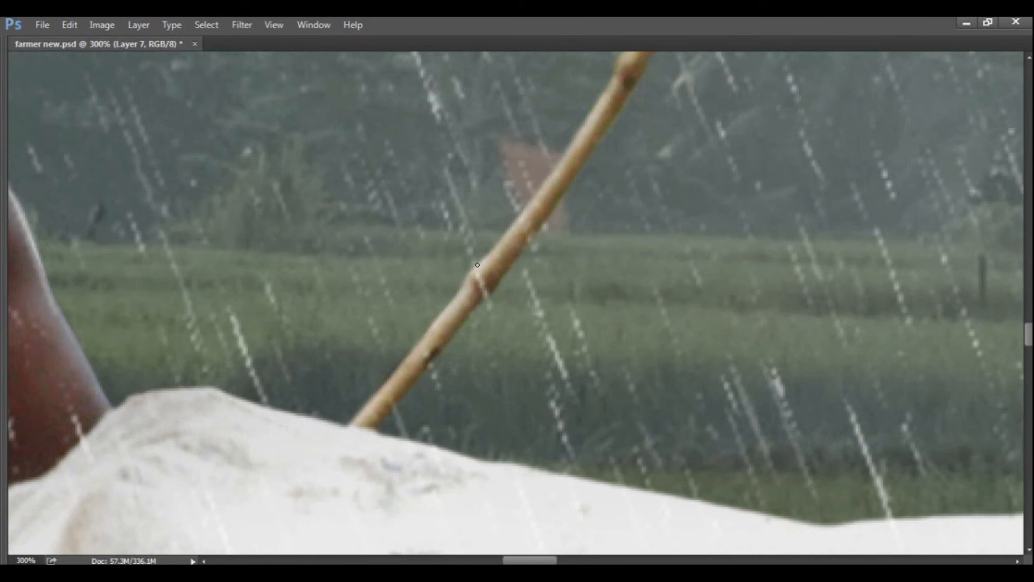
drag(521, 214, 402, 325)
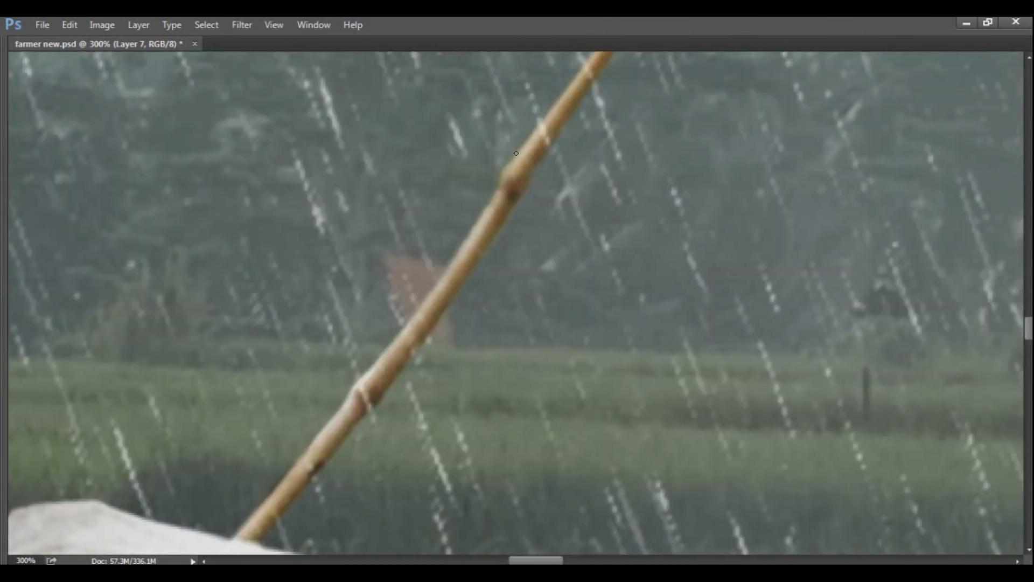
drag(516, 153, 457, 258)
right_click(473, 178)
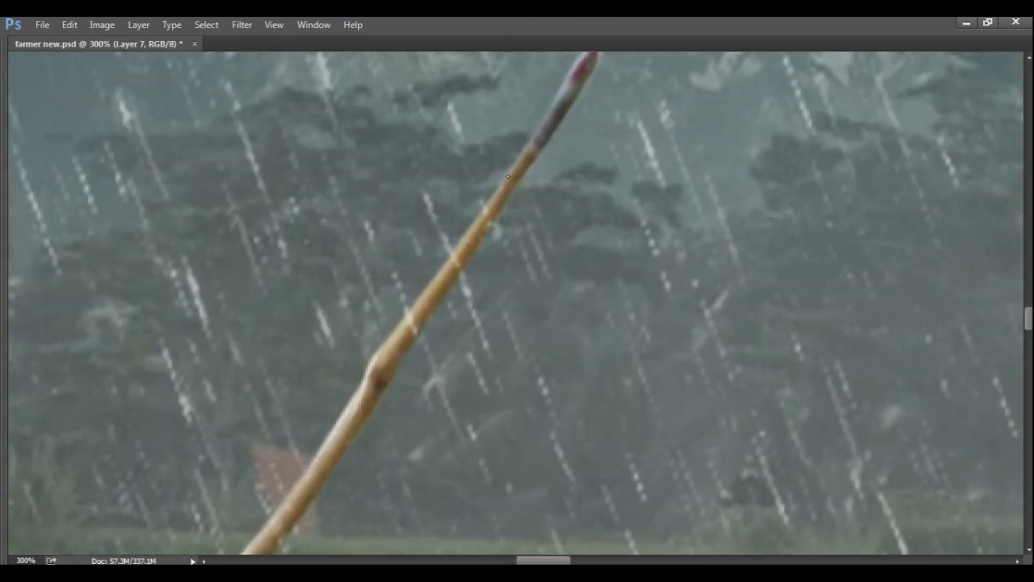
mouse_move(503, 185)
mouse_down()
mouse_move(549, 111)
mouse_move(478, 217)
mouse_up()
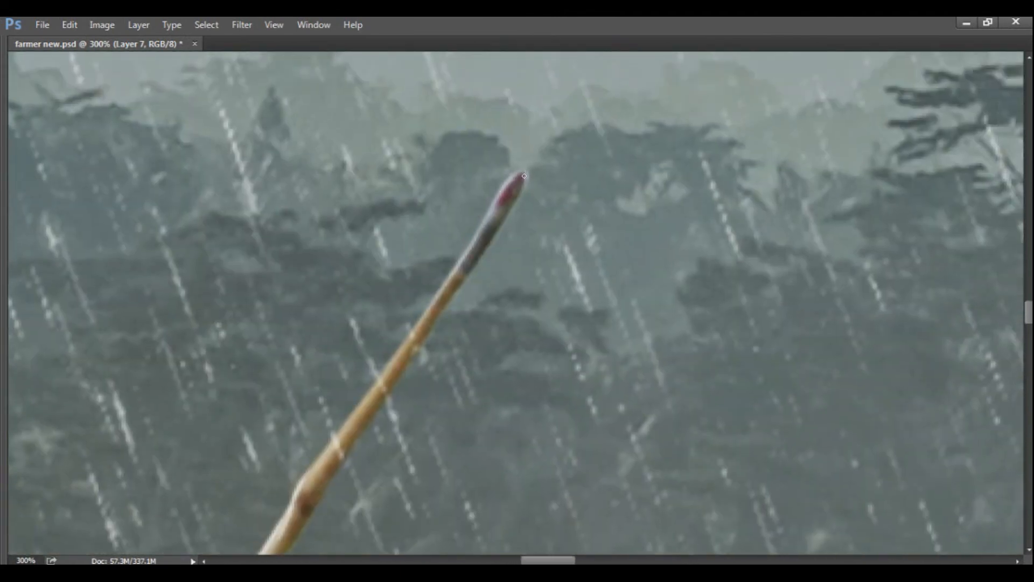
Step: Touch up the white highlight along the dark tip section of the farmer's bamboo stick
drag(524, 176, 462, 285)
key(ctrl+minus)
key(ctrl+minus)
key(ctrl+minus)
drag(611, 326, 472, 227)
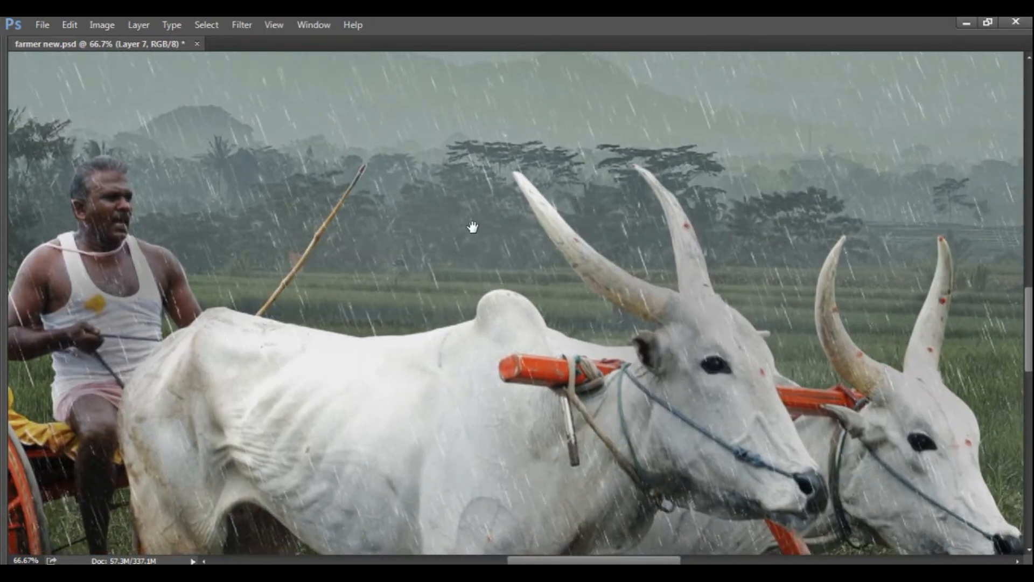
Step: Paint a thin white rim highlight along the outer lower edge of the near bullock's long forward-curving horn, starting at its tip
key(ctrl+plus)
key(ctrl+plus)
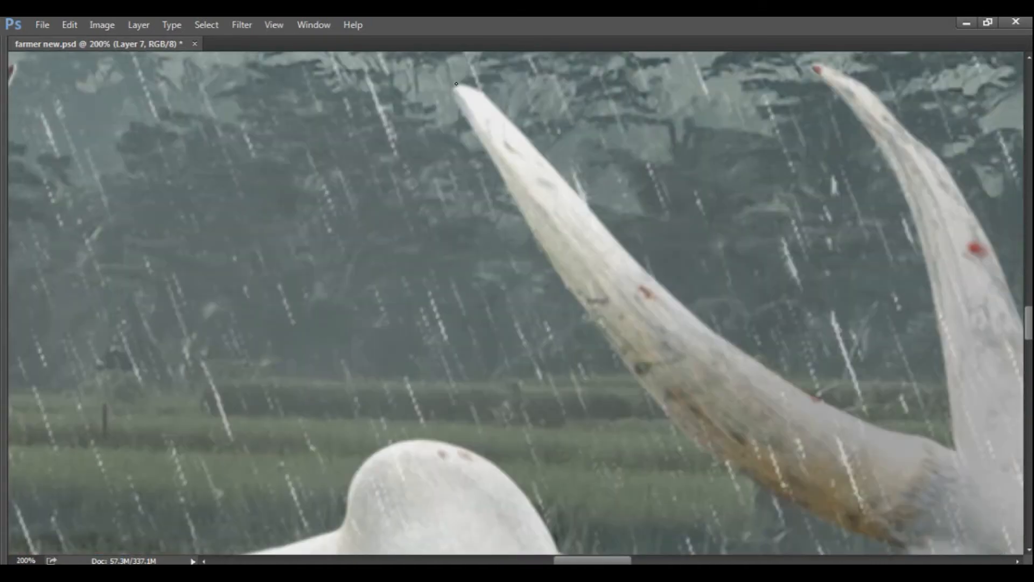
mouse_move(458, 105)
mouse_down()
mouse_move(517, 210)
mouse_move(425, 184)
mouse_move(454, 240)
mouse_up()
mouse_move(516, 329)
mouse_down()
mouse_move(404, 255)
mouse_move(493, 347)
mouse_move(537, 370)
mouse_up()
key(ctrl+z)
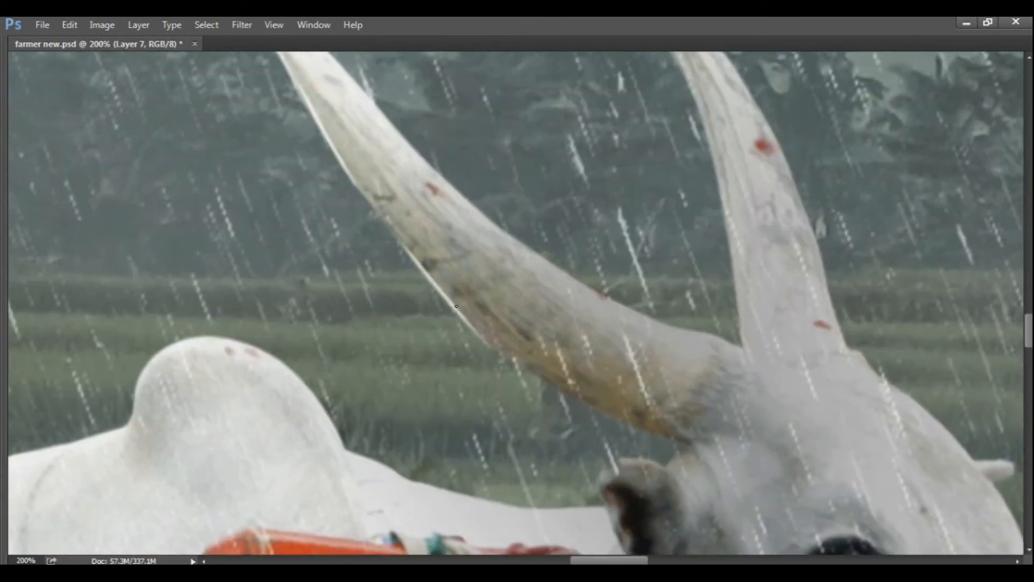
drag(467, 319, 552, 385)
drag(488, 340, 575, 395)
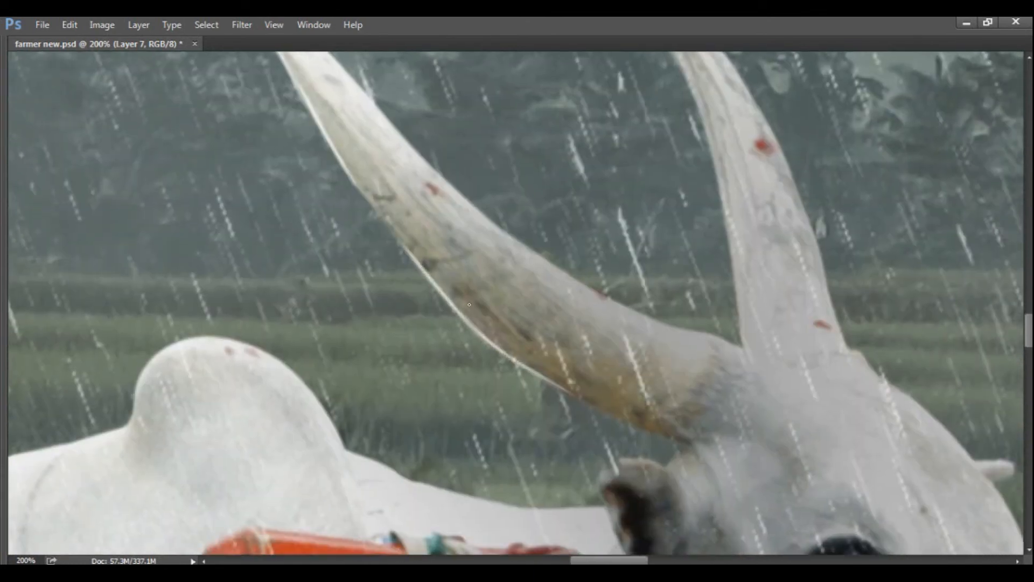
Step: Show the panels, set the Eraser's opacity to 55% and soften the highlight on the near bullock's horn
key(Tab)
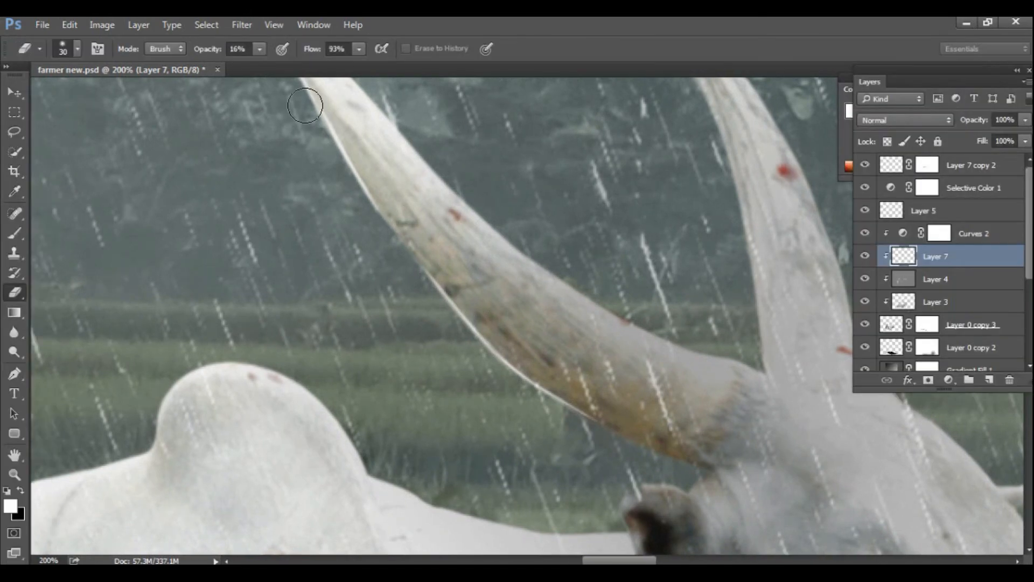
click(259, 48)
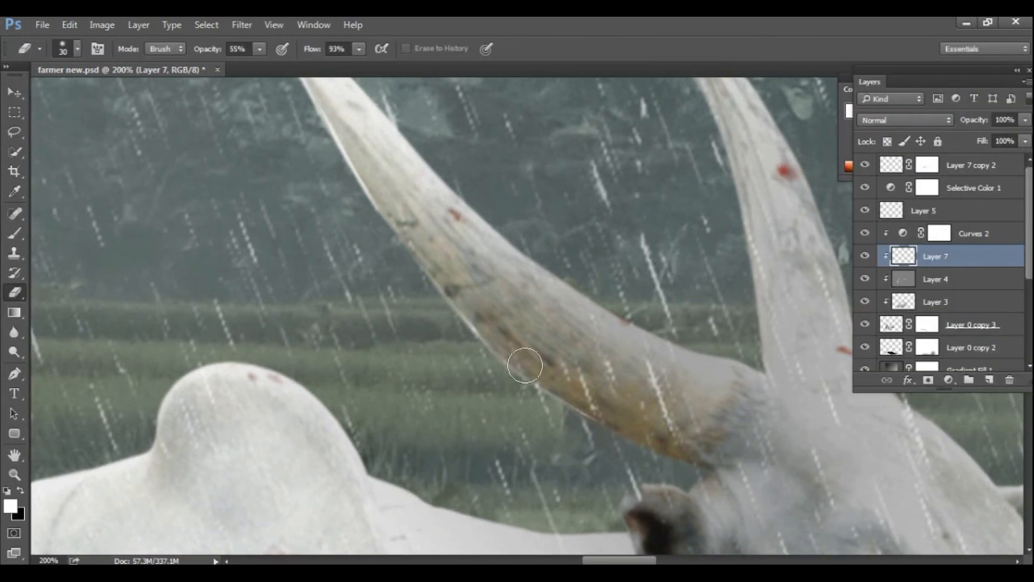
key(b)
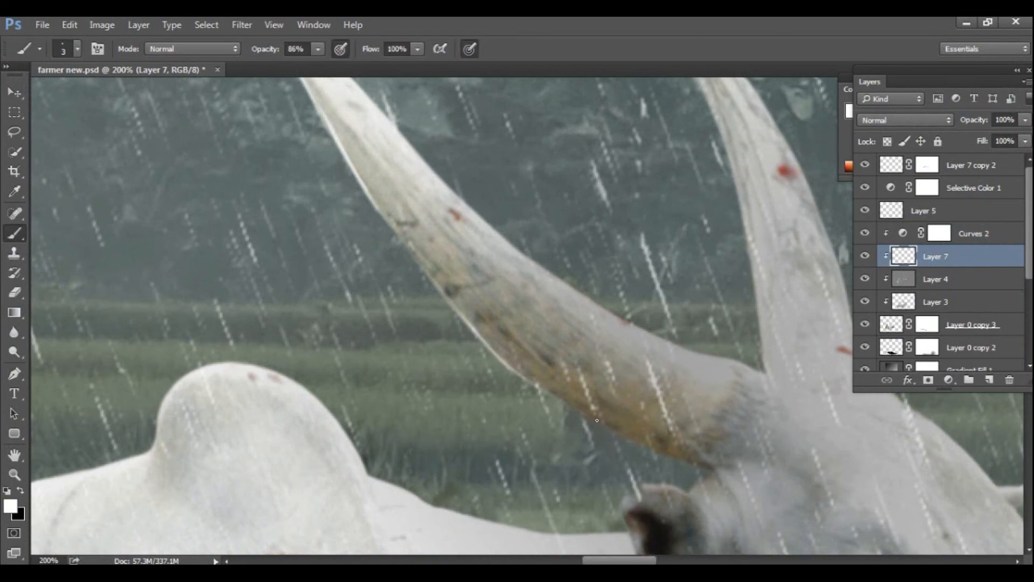
scroll(524, 360, down, 4)
scroll(533, 175, up, 3)
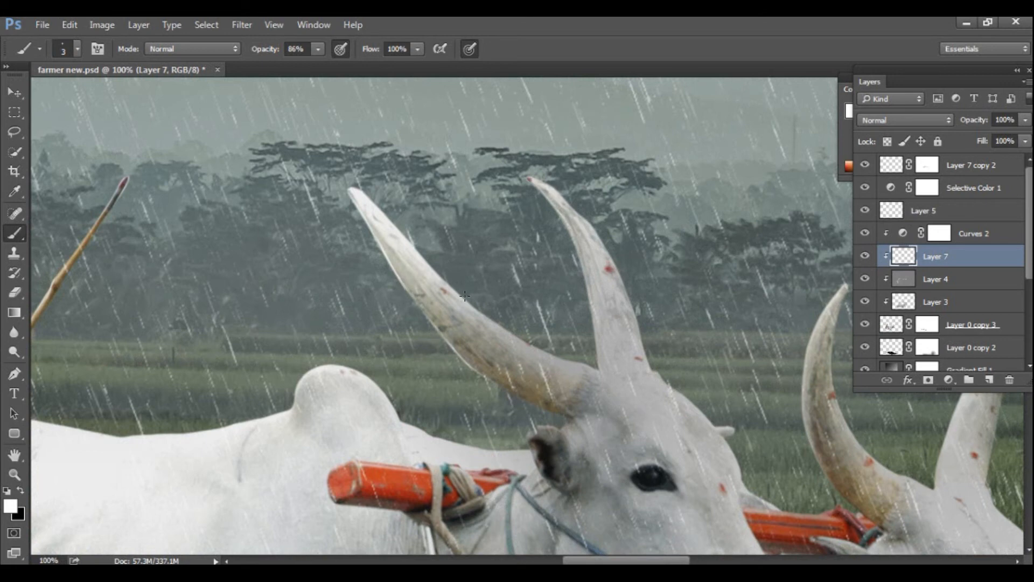
Step: Paint a white rim highlight down the outer curve of the far bullock's horn nearest the other animal
drag(603, 348, 506, 291)
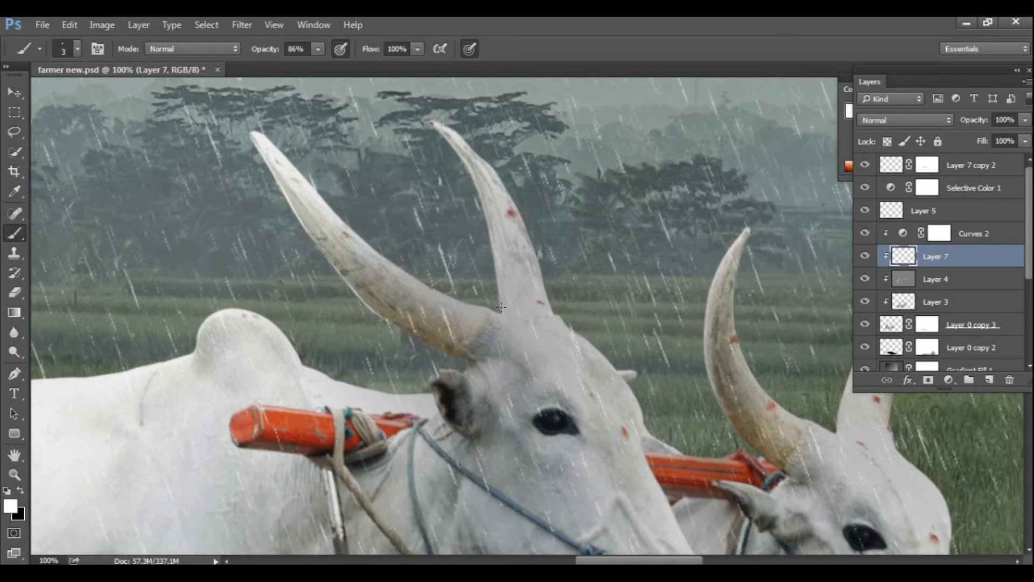
scroll(703, 317, up, 1)
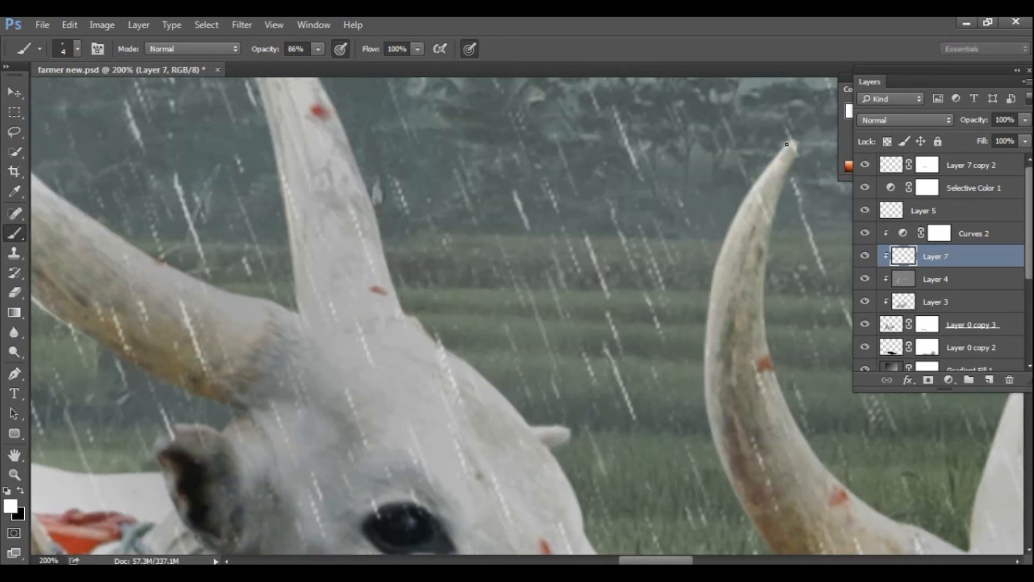
drag(787, 145, 746, 196)
drag(775, 157, 538, 75)
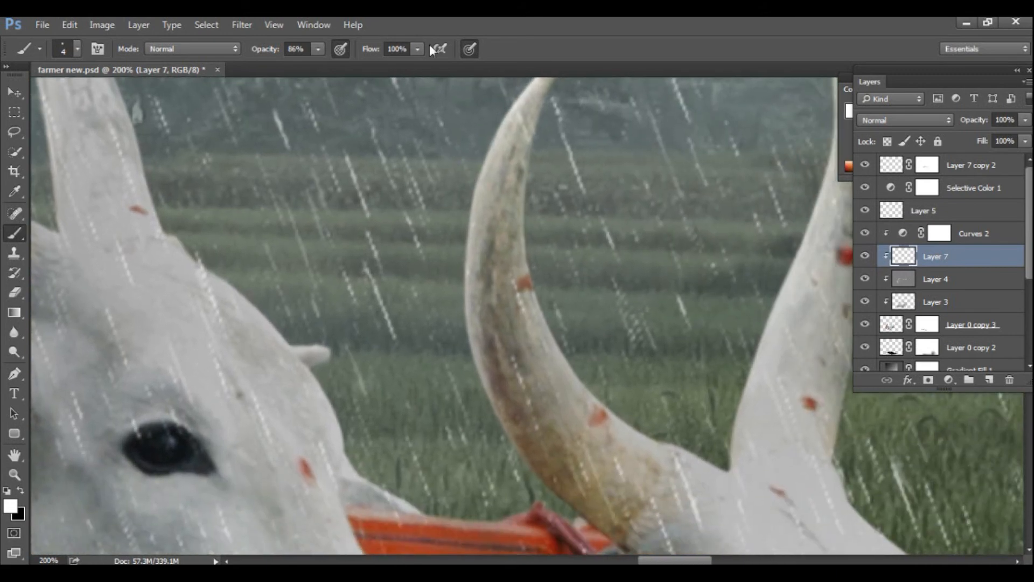
drag(471, 224, 465, 320)
mouse_move(461, 272)
mouse_down()
mouse_move(490, 399)
mouse_move(522, 459)
mouse_up()
scroll(513, 298, down, 2)
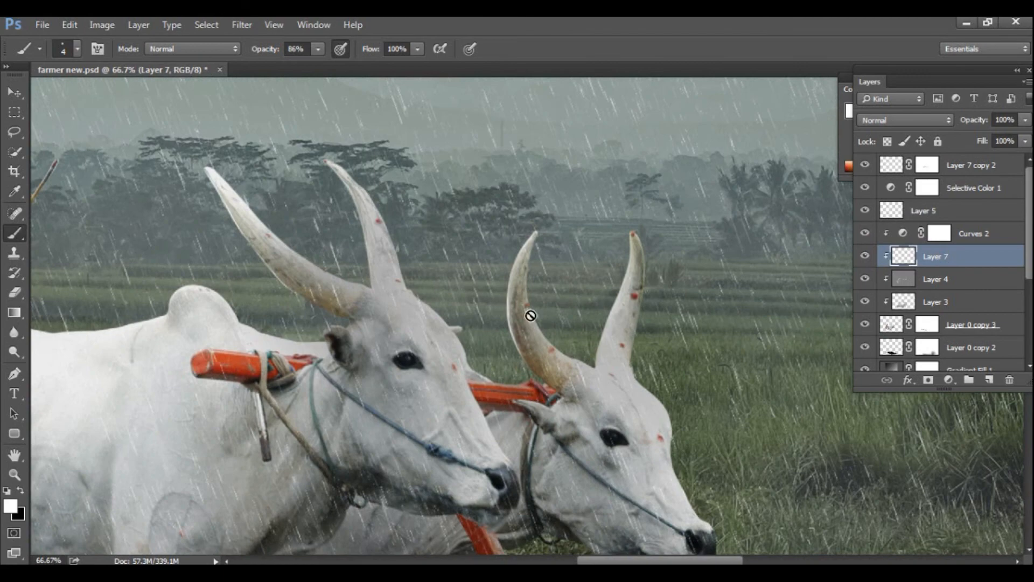
key(e)
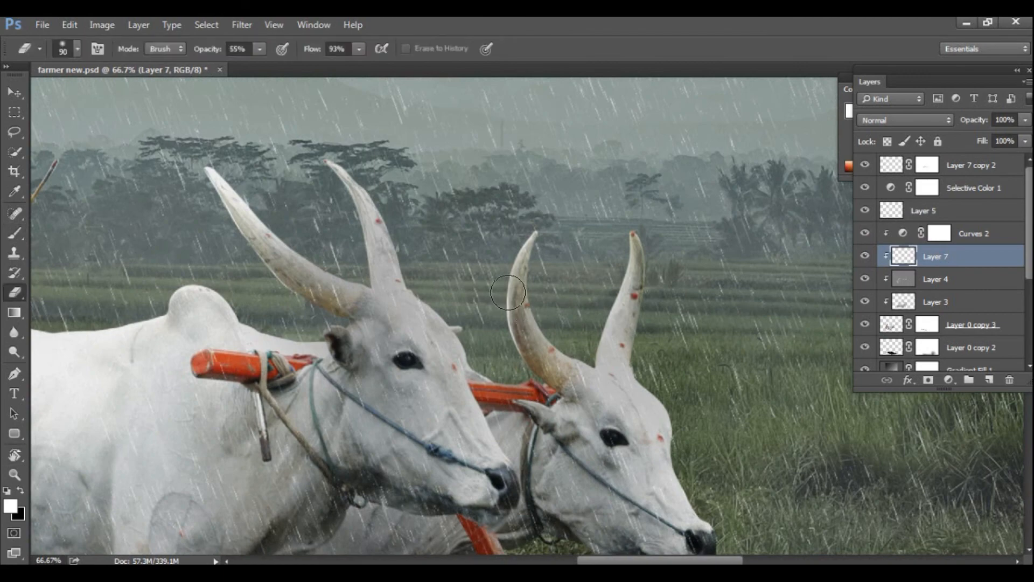
key(b)
Step: Refine the near bullock's horn highlight and extend it along the lower edge towards the horn's base
scroll(546, 312, up, 1)
drag(546, 312, 678, 376)
key(e)
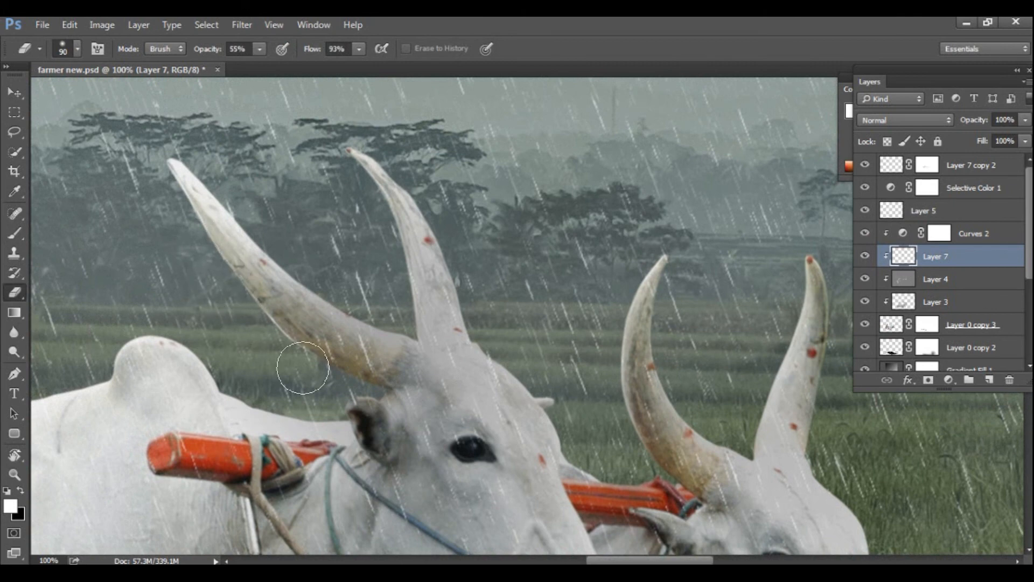
key(b)
scroll(270, 307, up, 1)
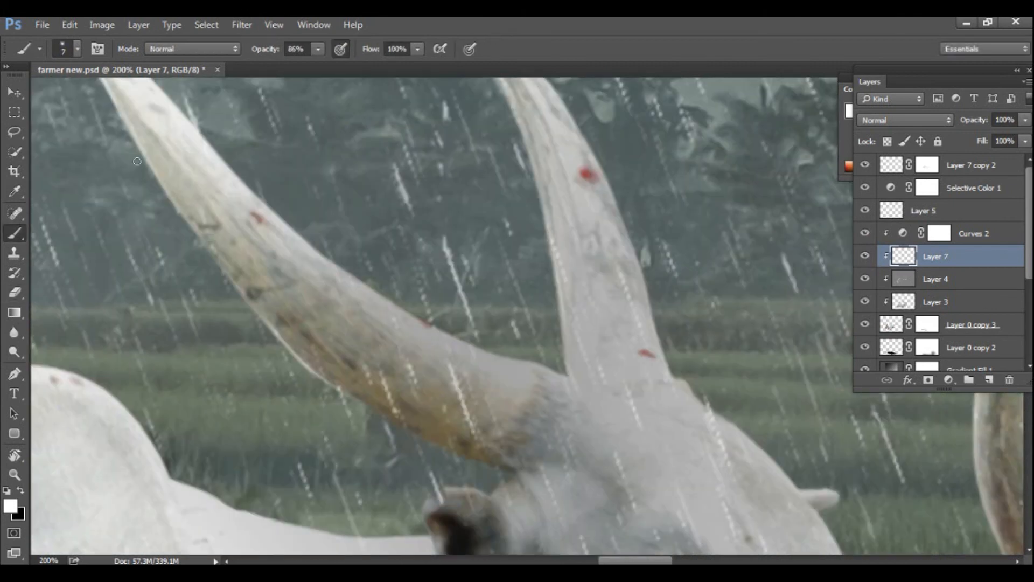
mouse_move(278, 347)
mouse_down()
mouse_move(375, 423)
mouse_move(428, 450)
mouse_move(335, 388)
mouse_move(489, 480)
mouse_up()
key(ctrl+minus)
key(ctrl+minus)
drag(451, 323, 421, 302)
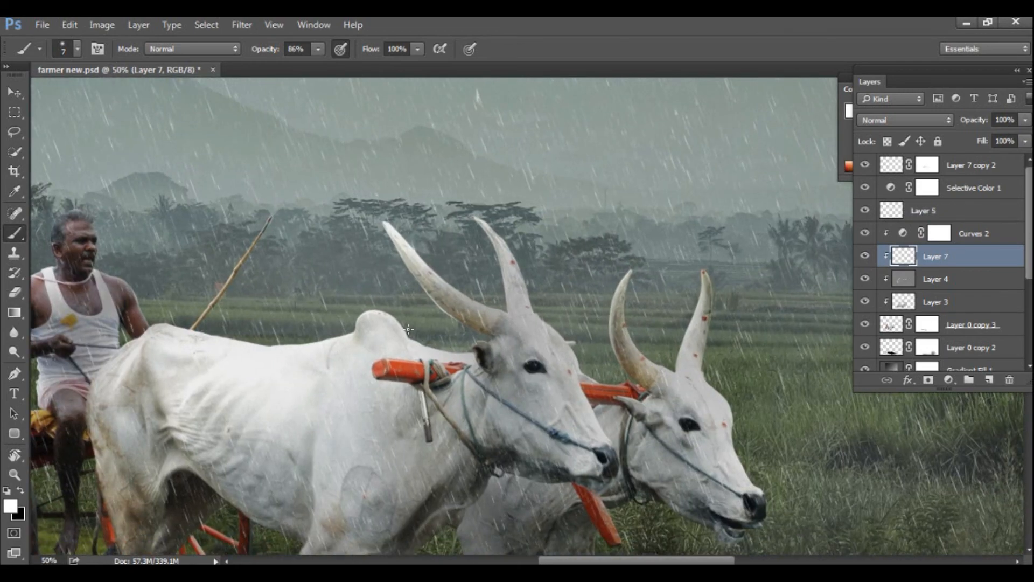
Step: Paint a white highlight along the outer edge of the far bullock's other horn, just below its tip
key(e)
ctrl+click(653, 328)
key(b)
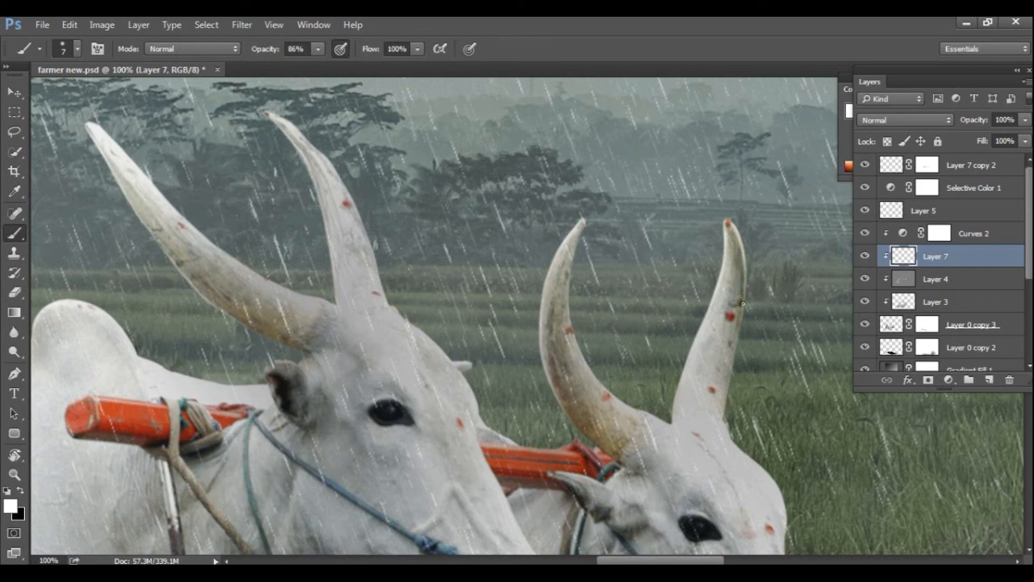
drag(743, 304, 740, 257)
key(ctrl+minus)
drag(572, 445, 545, 270)
drag(440, 329, 603, 289)
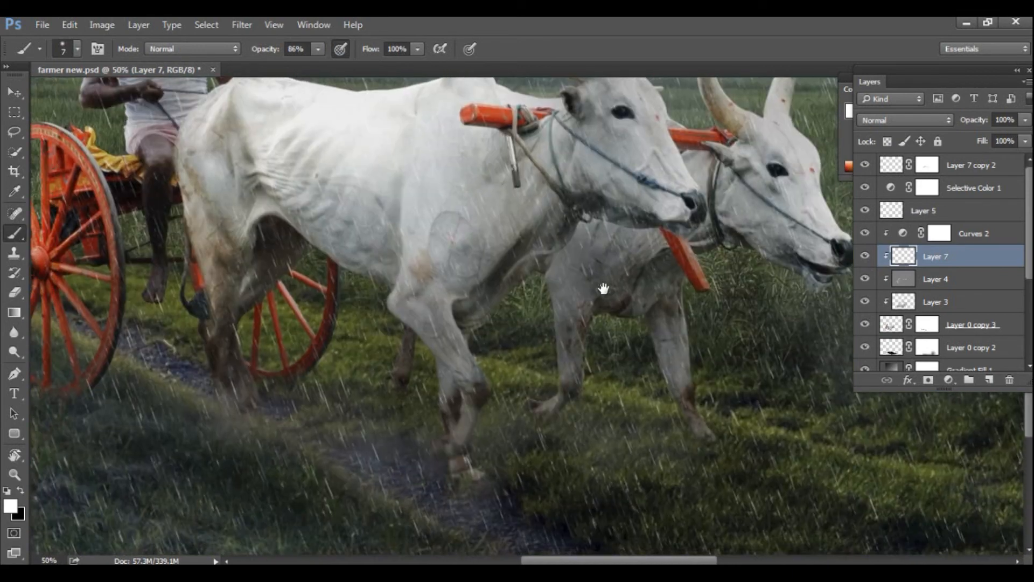
Step: Paint a white rim highlight along the edge of the near bullock's bent front leg
ctrl+click(400, 311)
ctrl+click(388, 299)
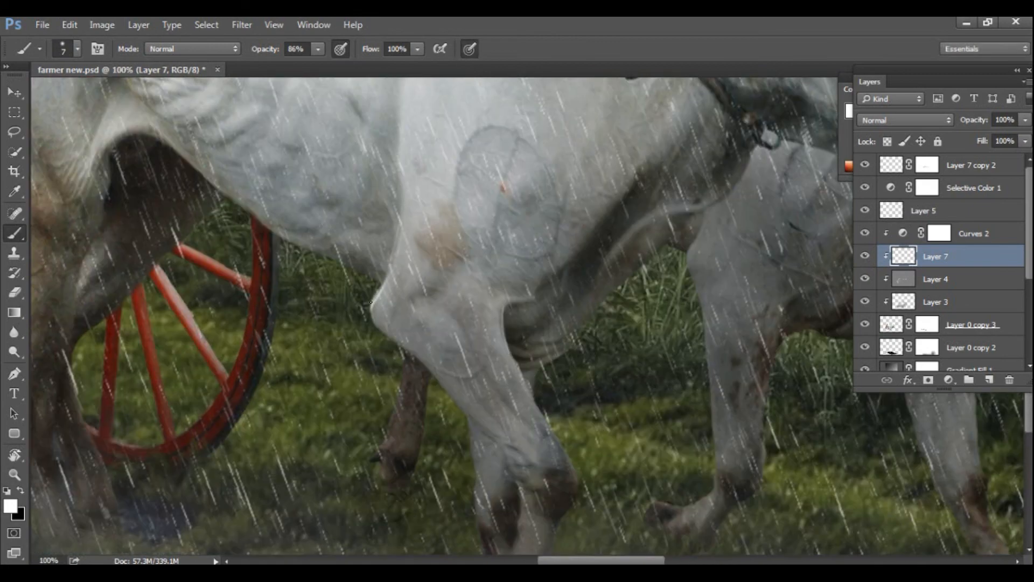
key(ctrl+minus)
key(ctrl+minus)
drag(406, 248, 435, 361)
drag(396, 417, 468, 395)
drag(494, 345, 467, 371)
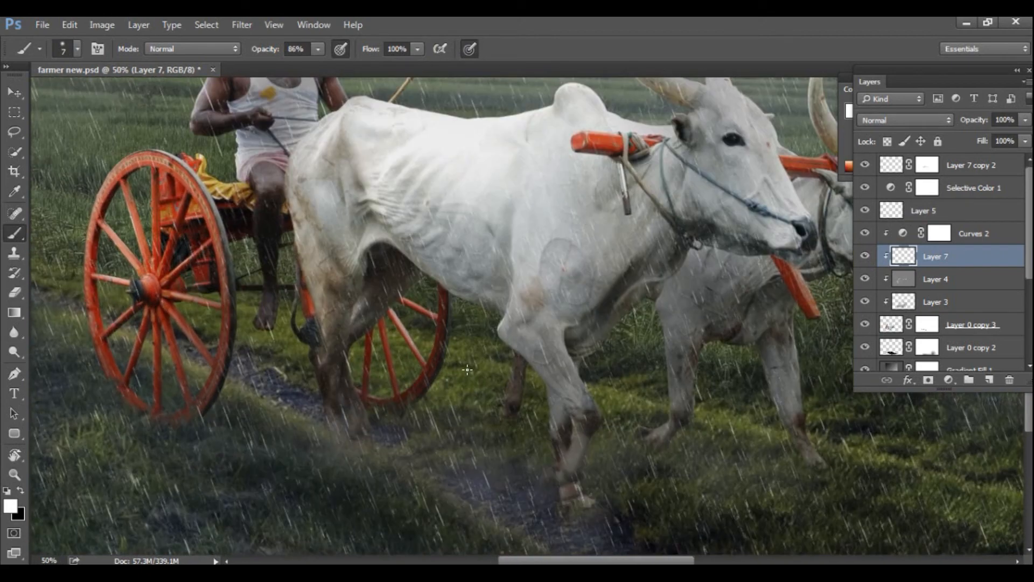
Step: Examine the highlights in the whole composition, viewing it both zoomed out and close up
key(ctrl+minus)
key(ctrl+minus)
key(ctrl+minus)
key(v)
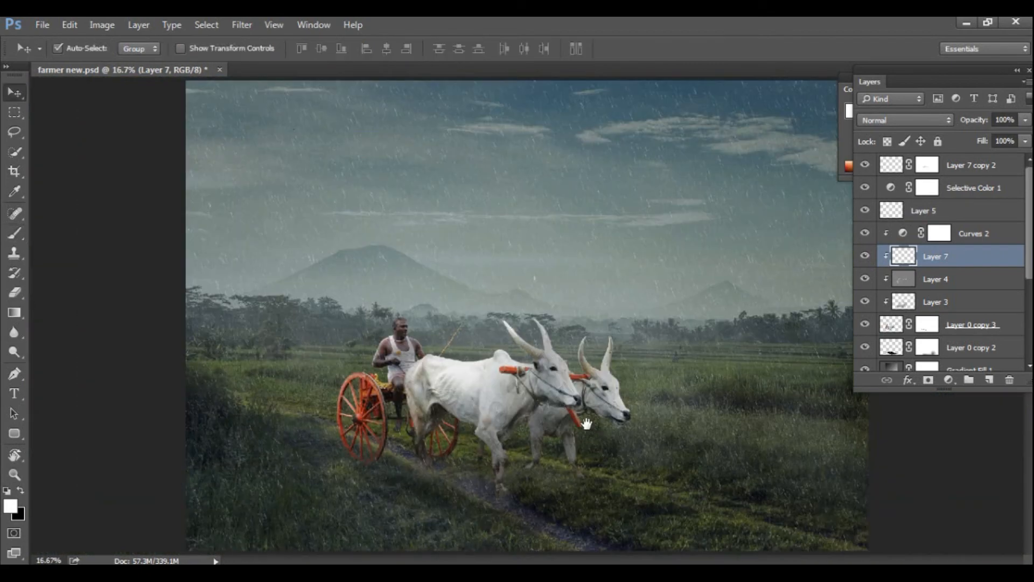
key(f)
key(ctrl+plus)
key(ctrl+plus)
key(ctrl+plus)
key(ctrl+plus)
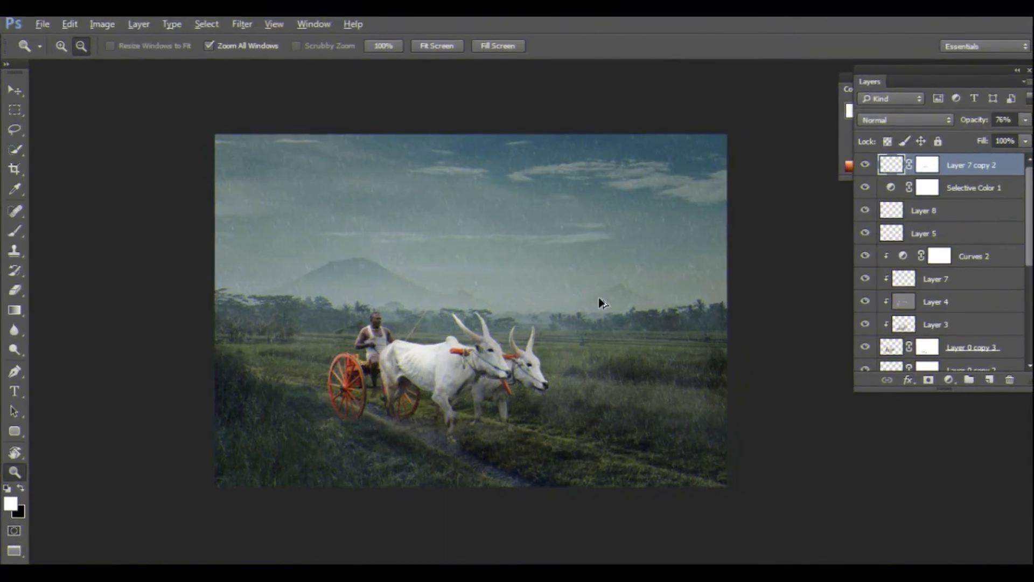
Step: Apply a small-radius High Pass filter to a merged copy of the image on the topmost layer
click(238, 23)
mouse_move(428, 321)
click(474, 335)
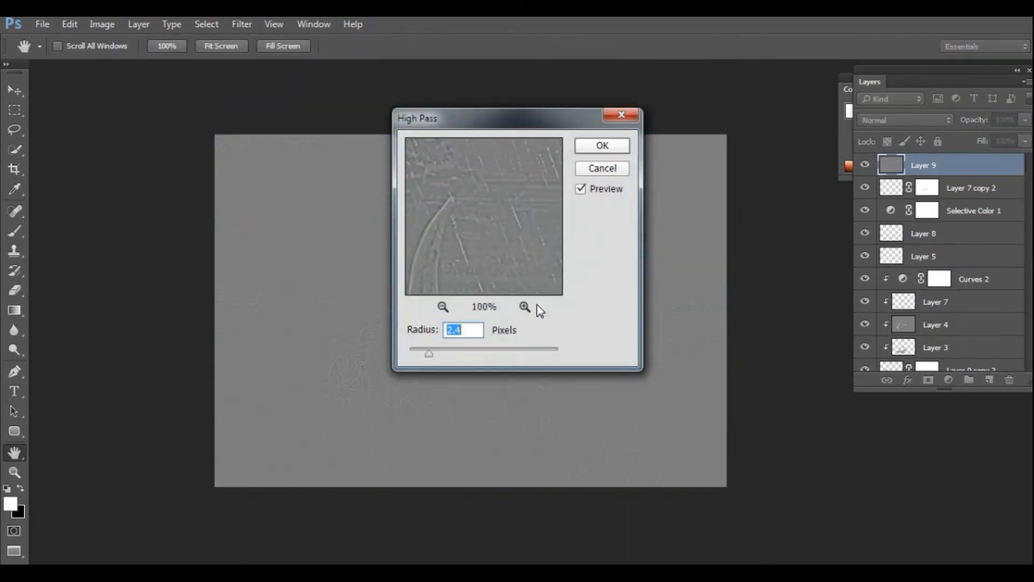
click(431, 354)
click(598, 147)
Step: Set the High Pass layer's blend mode to Linear Light and its opacity to 53%
key(z)
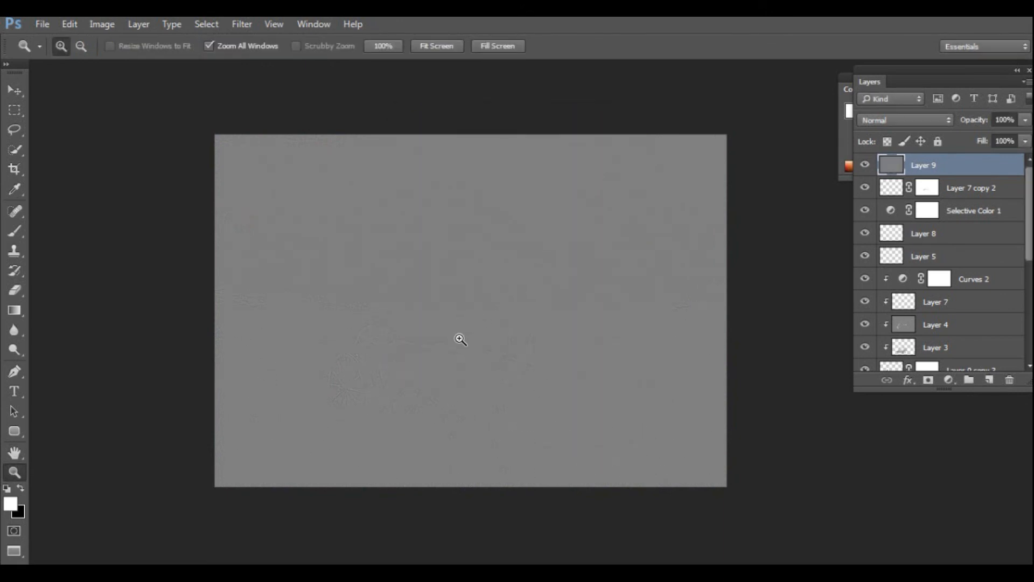
click(458, 339)
click(899, 120)
click(883, 305)
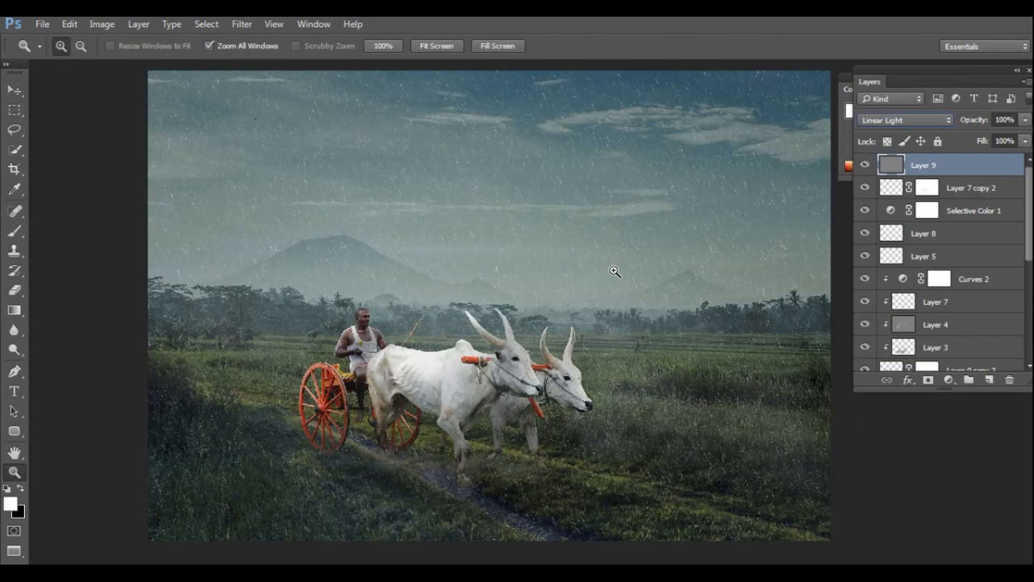
drag(973, 125, 947, 132)
Step: Add a layer mask to the High Pass layer and invert it to black to hide the sharpening
click(928, 380)
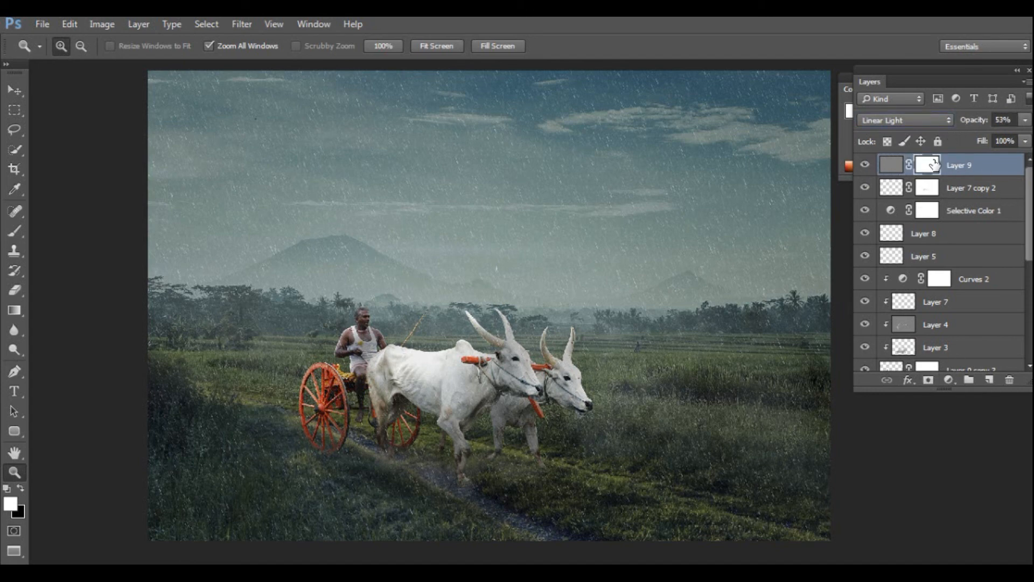
click(105, 24)
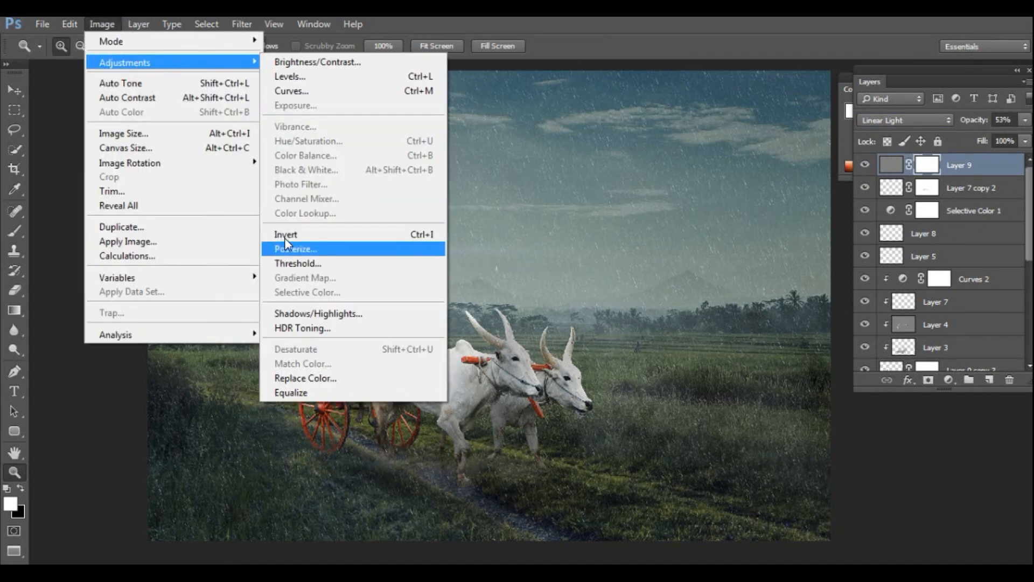
click(307, 247)
click(433, 396)
click(433, 396)
click(439, 370)
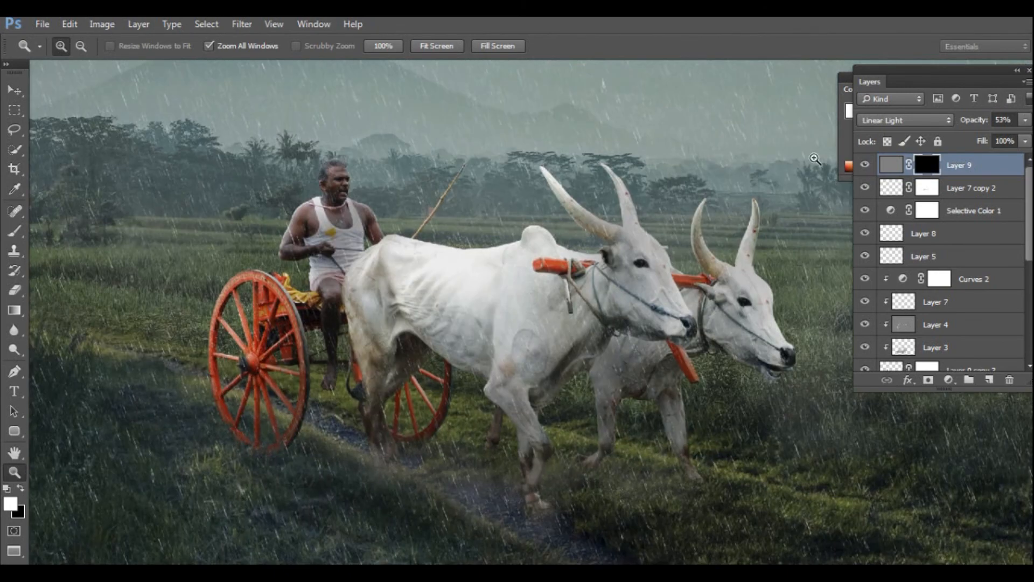
Step: Choose a soft round brush for the layer mask and undo the oversized 2500 px test dab
click(15, 237)
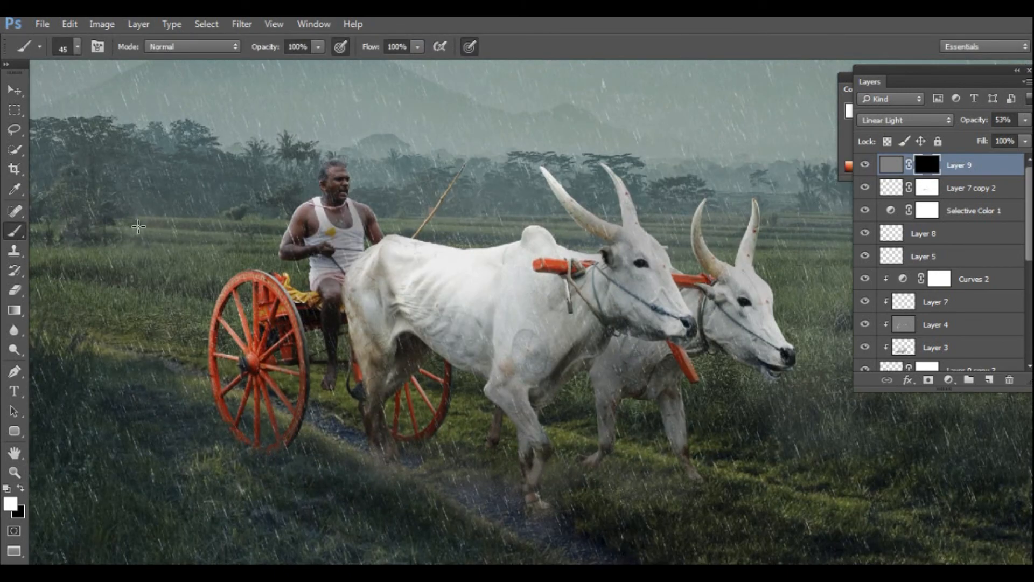
right_click(397, 317)
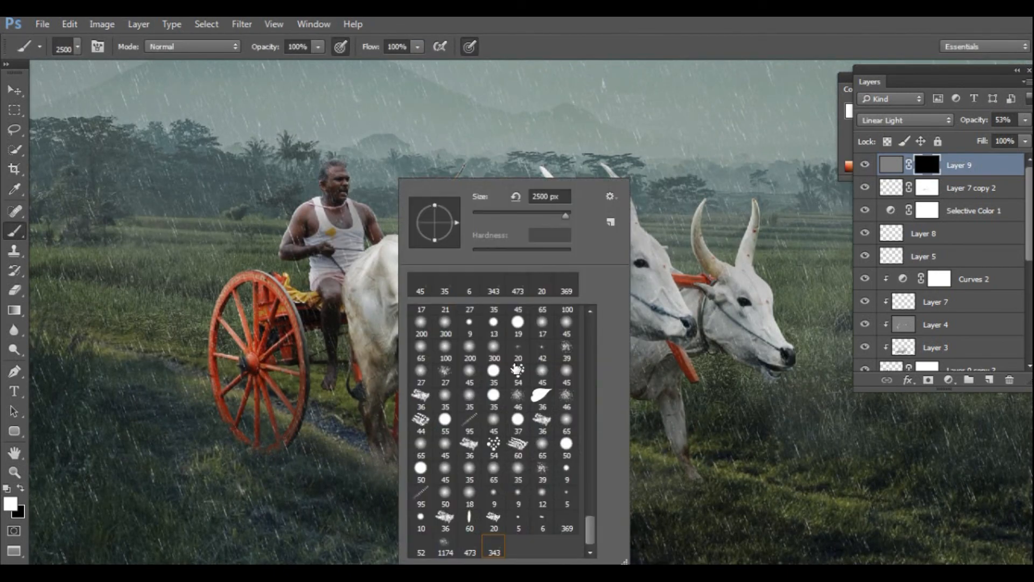
drag(590, 533, 591, 318)
click(419, 317)
click(295, 263)
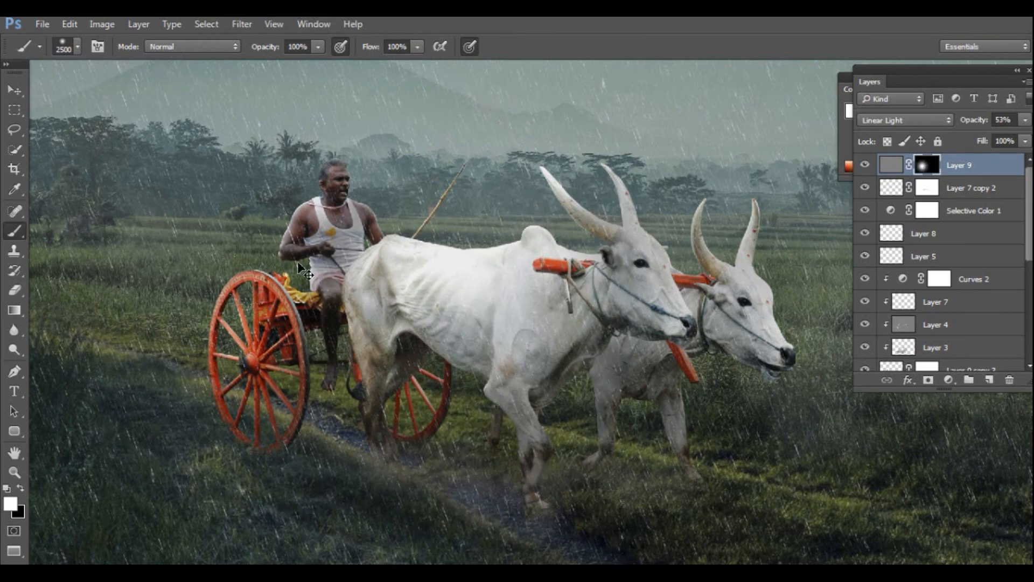
key(ctrl+z)
Step: Shrink the mask brush considerably and set its opacity to 37%
key(bracketleft)
key(bracketleft)
key(bracketleft)
key(bracketleft)
key(bracketleft)
key(bracketleft)
key(bracketleft)
key(bracketleft)
key(bracketleft)
key(bracketleft)
key(bracketleft)
key(bracketleft)
key(bracketleft)
key(bracketleft)
key(bracketleft)
key(bracketleft)
key(bracketleft)
key(bracketleft)
key(bracketleft)
key(bracketleft)
mouse_move(318, 47)
mouse_down()
mouse_move(261, 67)
mouse_move(270, 69)
mouse_up()
Step: Adjust the brush size and paint white on the mask to reveal the sharpening over the near bullock's face
key(bracketleft)
key(bracketleft)
key(bracketleft)
key(bracketleft)
key(bracketleft)
key(bracketleft)
key(bracketright)
key(bracketright)
key(bracketright)
key(bracketright)
key(bracketright)
mouse_move(636, 258)
mouse_down()
mouse_move(667, 327)
mouse_move(634, 316)
mouse_move(654, 324)
mouse_up()
Step: Set the brush size to 150 px and reveal the sharpening over the farmer's upper body
key(bracketleft)
key(bracketleft)
key(bracketleft)
key(bracketleft)
scroll(665, 339, down, 2)
key(bracketright)
key(bracketright)
key(bracketright)
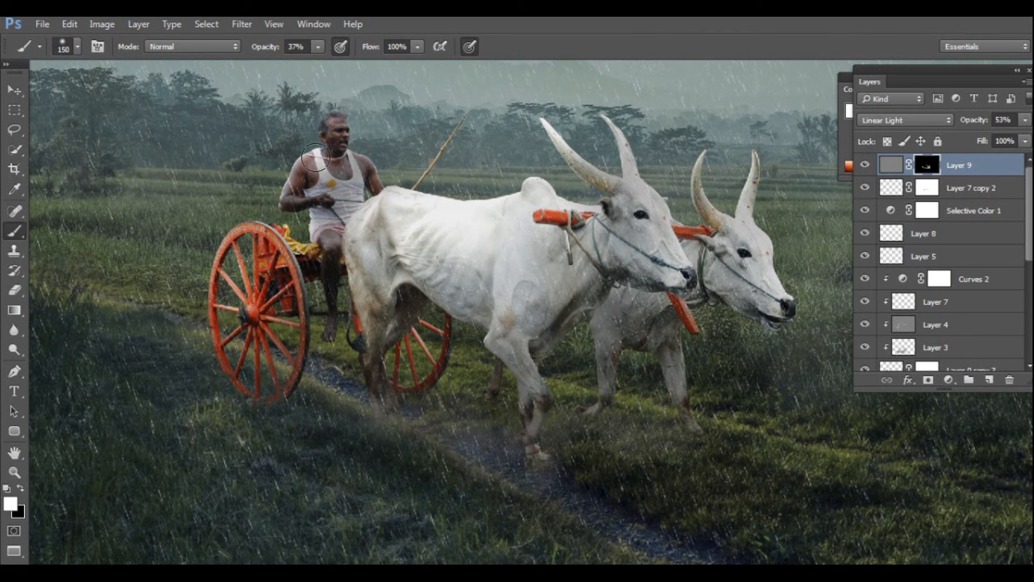
Step: Review the sharpened composition in full screen without the panels
scroll(351, 226, down, 2)
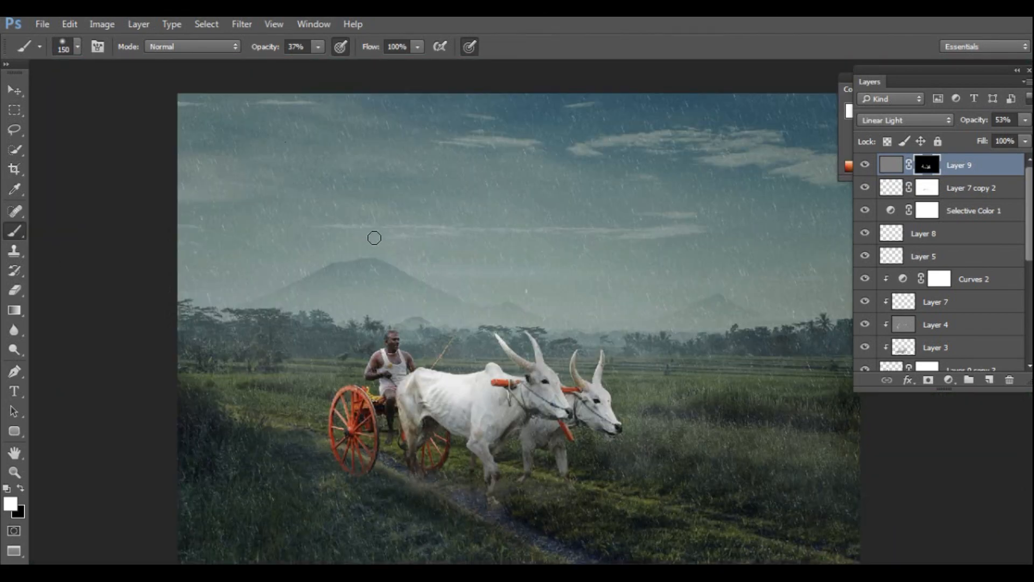
scroll(485, 431, up, 1)
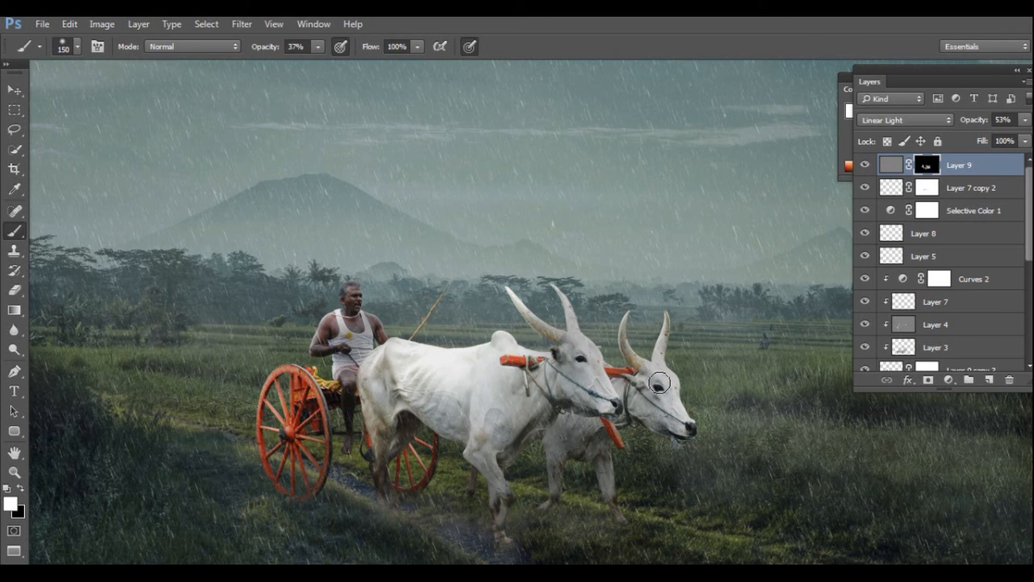
key(f)
key(f)
key(ctrl+minus)
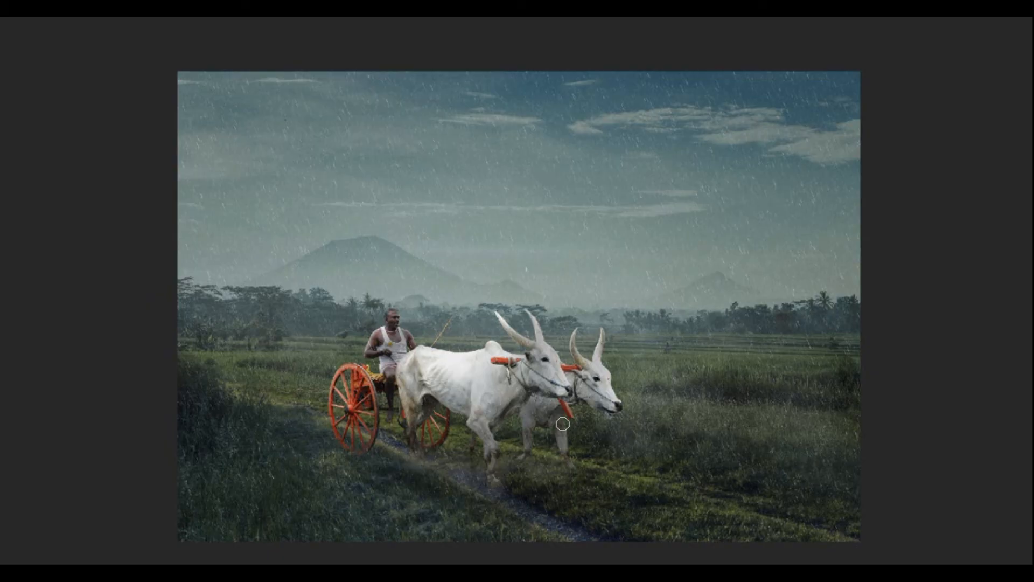
Step: Add a new layer and dab one soft white 1600 px brush spot at 75% opacity on the horizon's left end
key(f)
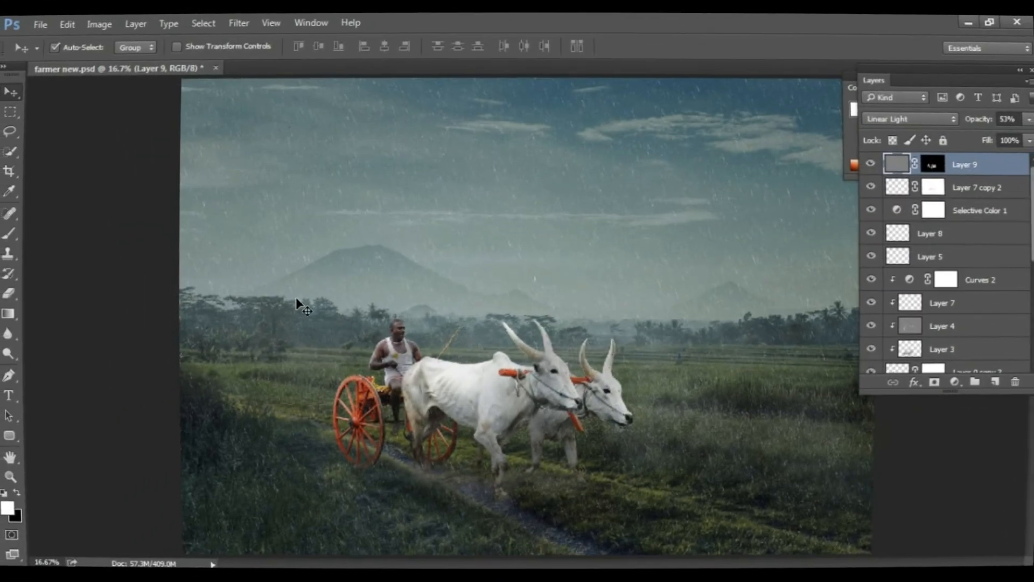
click(995, 381)
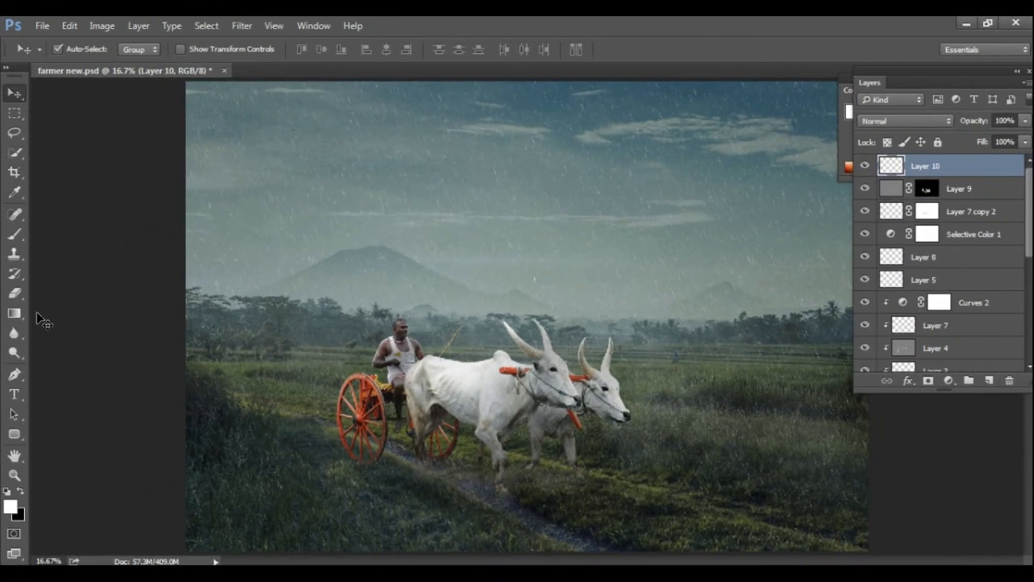
click(21, 234)
click(319, 49)
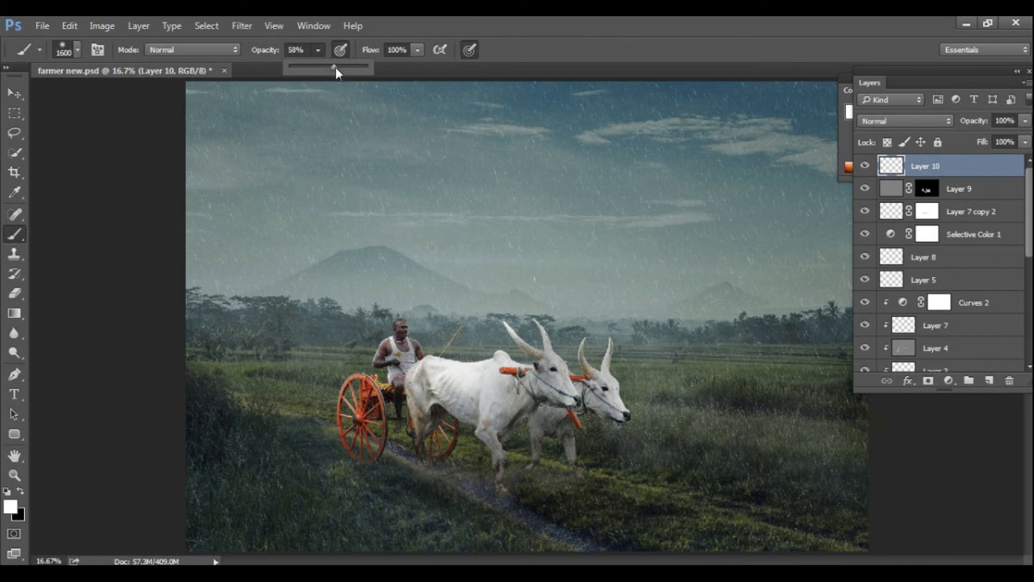
drag(335, 67, 347, 67)
click(221, 264)
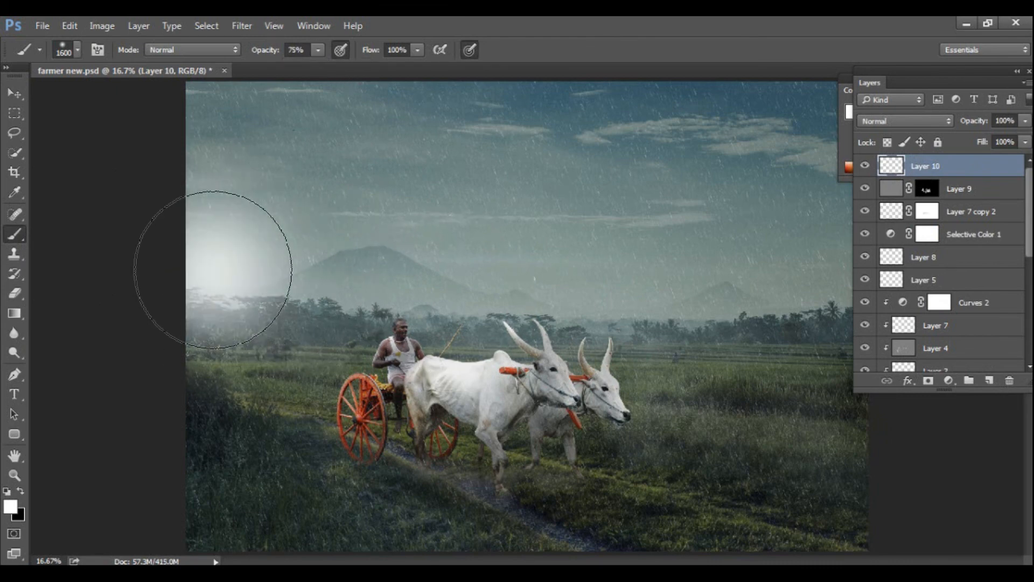
Step: Transform the white glow to about 310% width and 120% height, rotated about 24°, and shift it slightly up and left
key(ctrl+t)
mouse_move(380, 271)
mouse_down()
mouse_move(595, 305)
mouse_move(427, 346)
mouse_move(545, 225)
mouse_move(577, 210)
mouse_move(657, 265)
mouse_move(718, 284)
mouse_up()
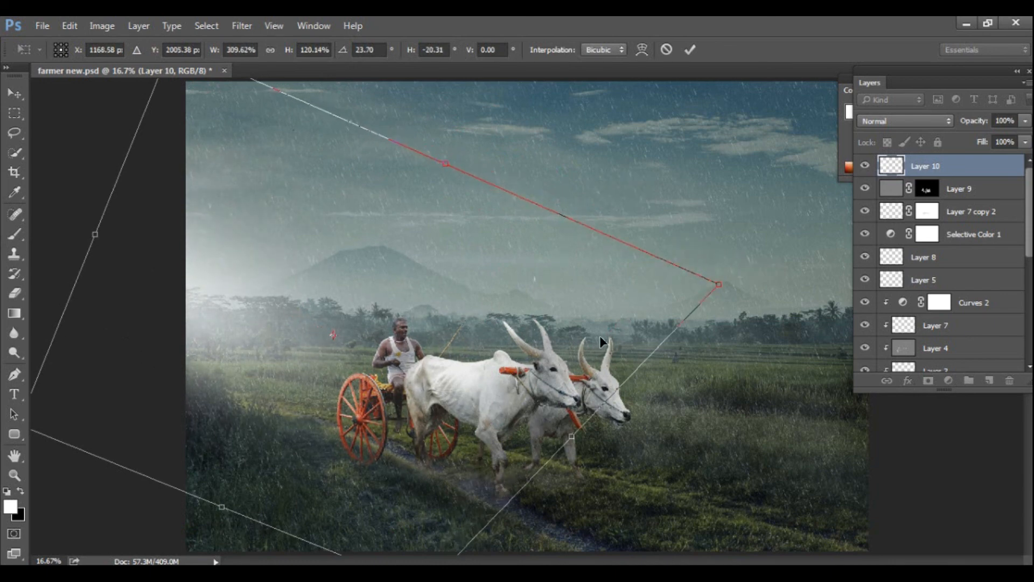
drag(600, 335, 572, 318)
key(Return)
Step: Set the glow layer's blend mode to Overlay and its opacity to 61%
click(905, 121)
click(880, 271)
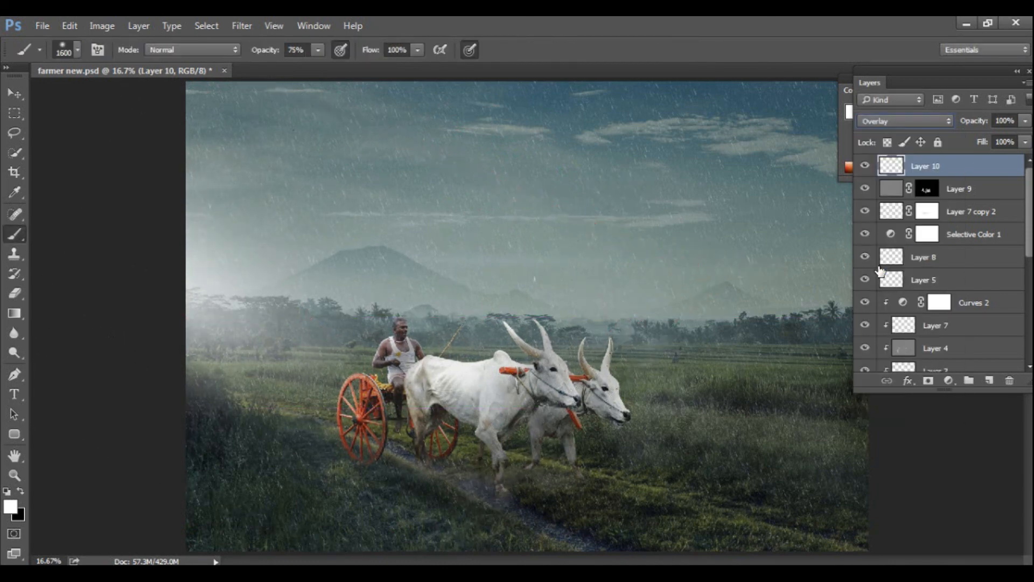
drag(977, 124, 948, 127)
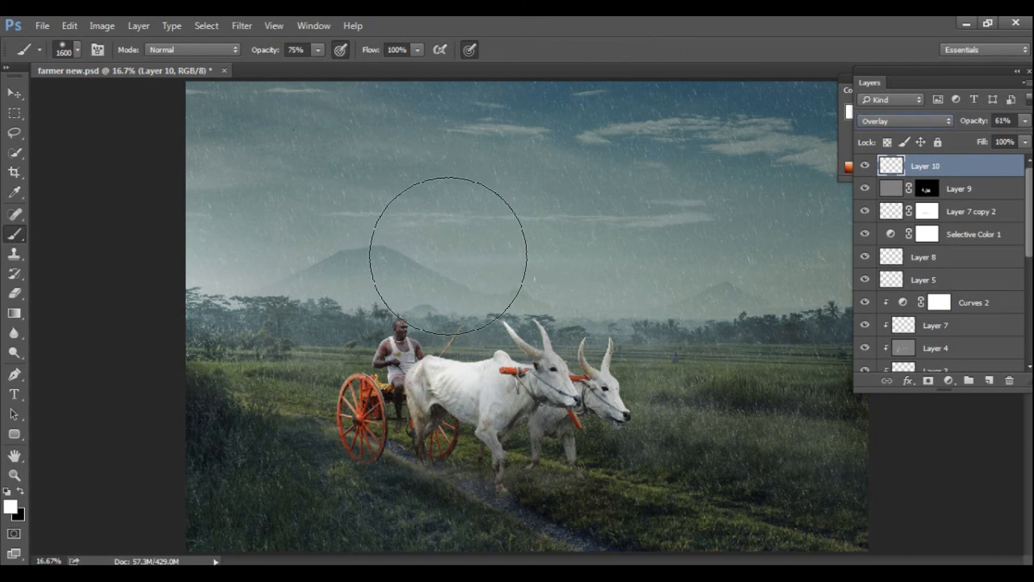
key(ctrl+minus)
mouse_move(969, 122)
mouse_down()
mouse_move(954, 122)
mouse_move(976, 121)
mouse_up()
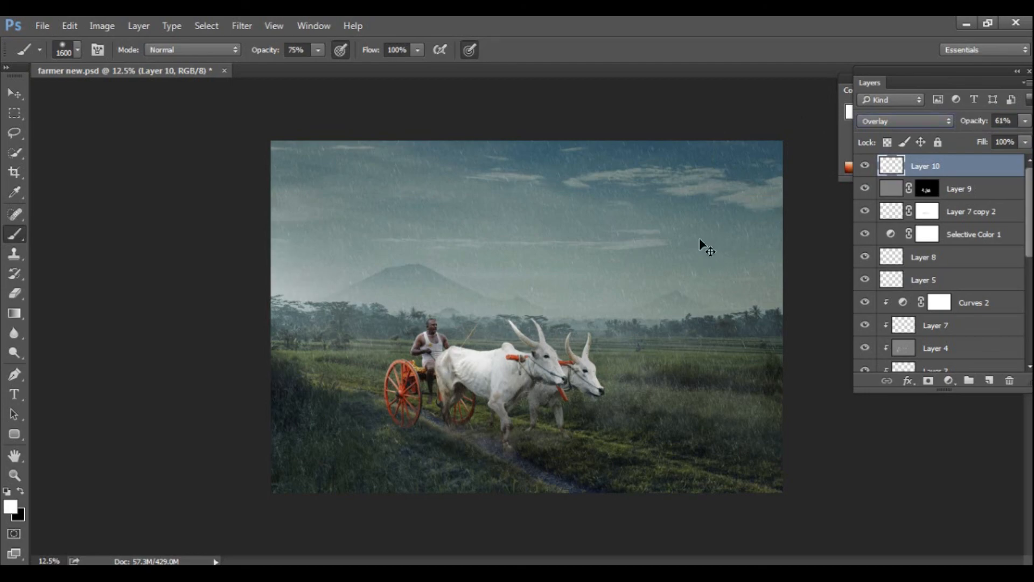